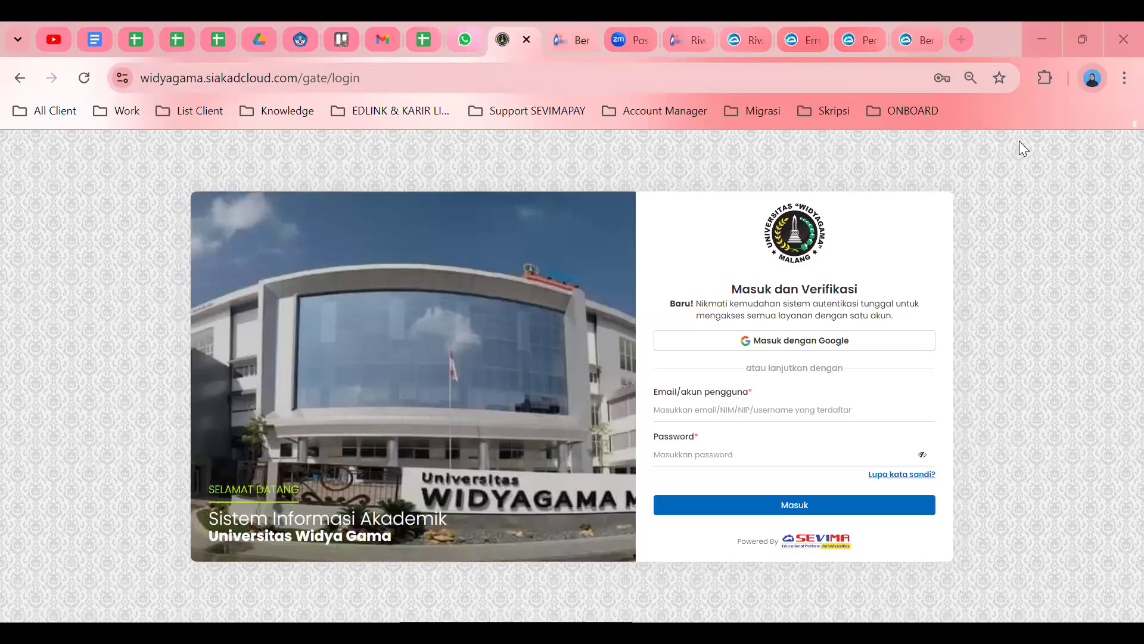
# Open siakad.widyagama.ac.id in a new Chrome tab using the 'siaka' address autocomplete.
pyautogui.hotkey('ctrl', 't')
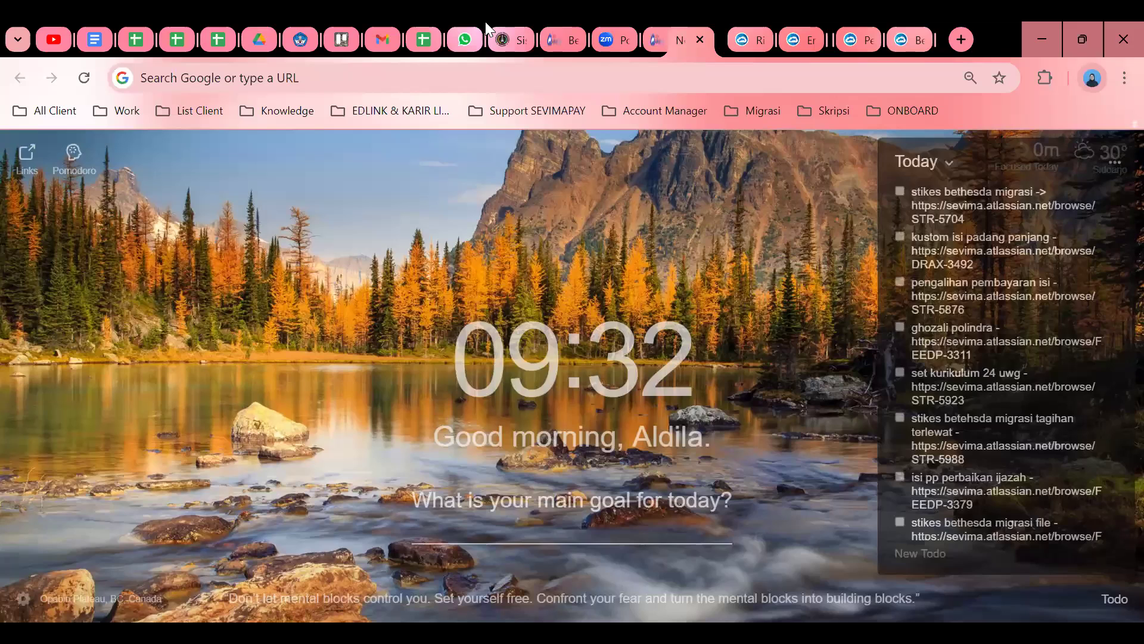
pyautogui.write('w')
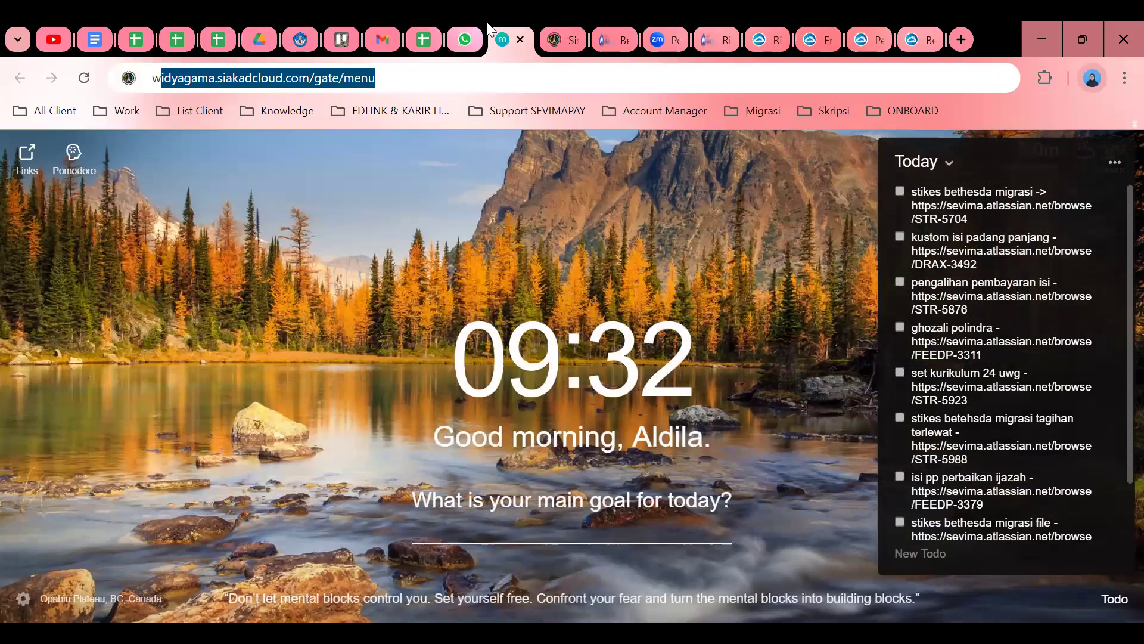
pyautogui.write('idy')
pyautogui.press('BackSpace')
pyautogui.press('BackSpace')
pyautogui.press('BackSpace')
pyautogui.press('BackSpace')
pyautogui.write('si')
pyautogui.press('BackSpace')
pyautogui.press('BackSpace')
pyautogui.press('BackSpace')
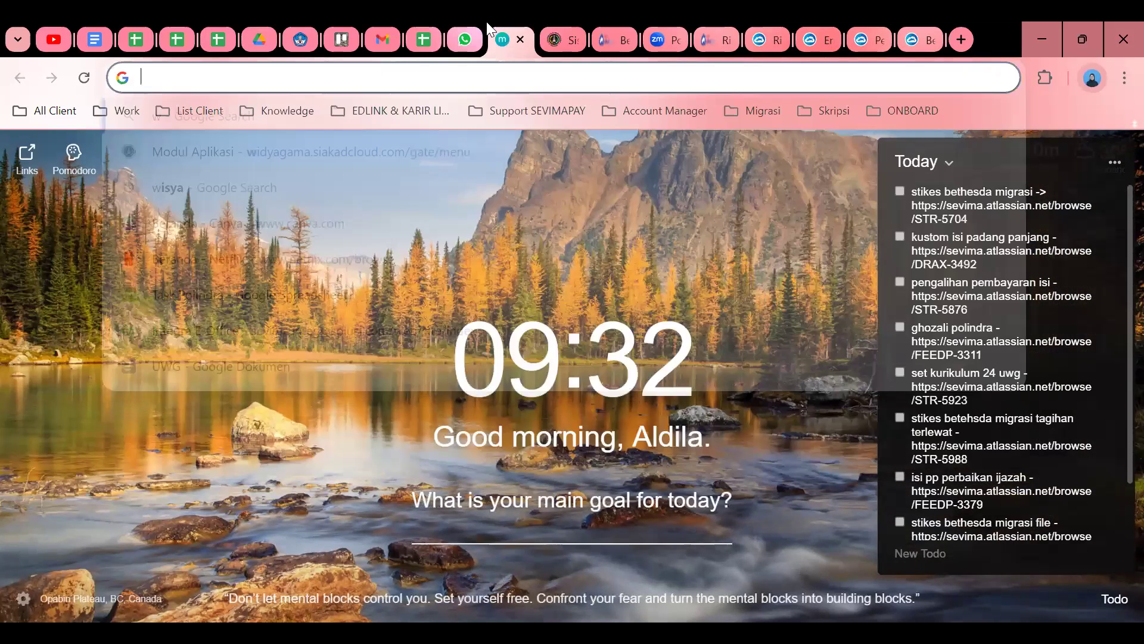
pyautogui.write('siaka')
pyautogui.press('Return')
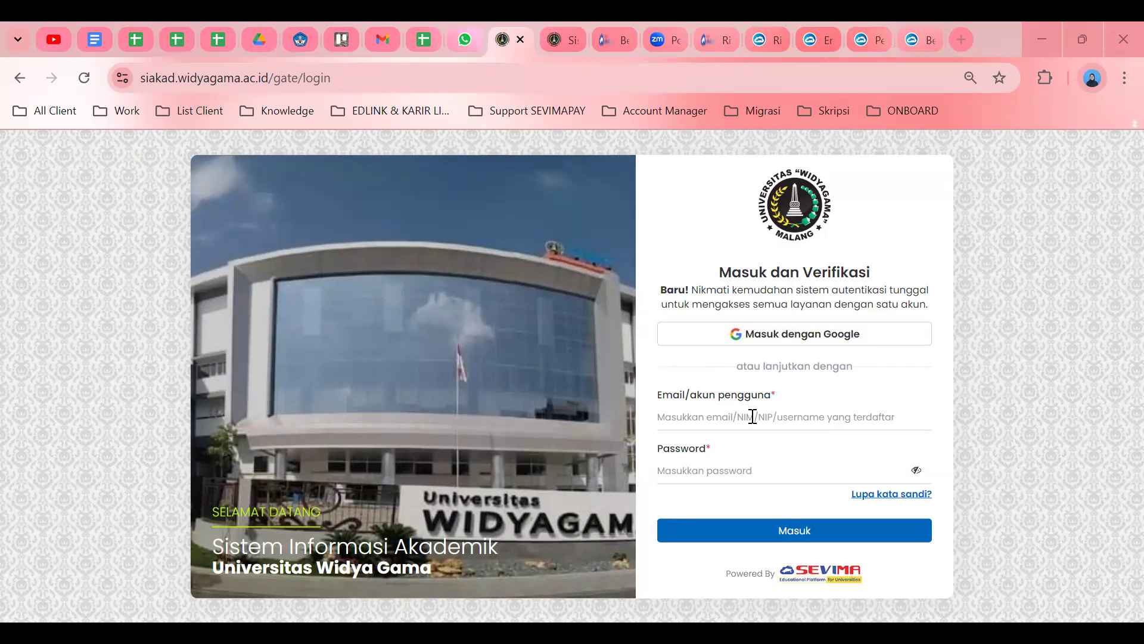
# Enter the account username and password in the login form, with the password shown in plain text.
pyautogui.click(752, 416)
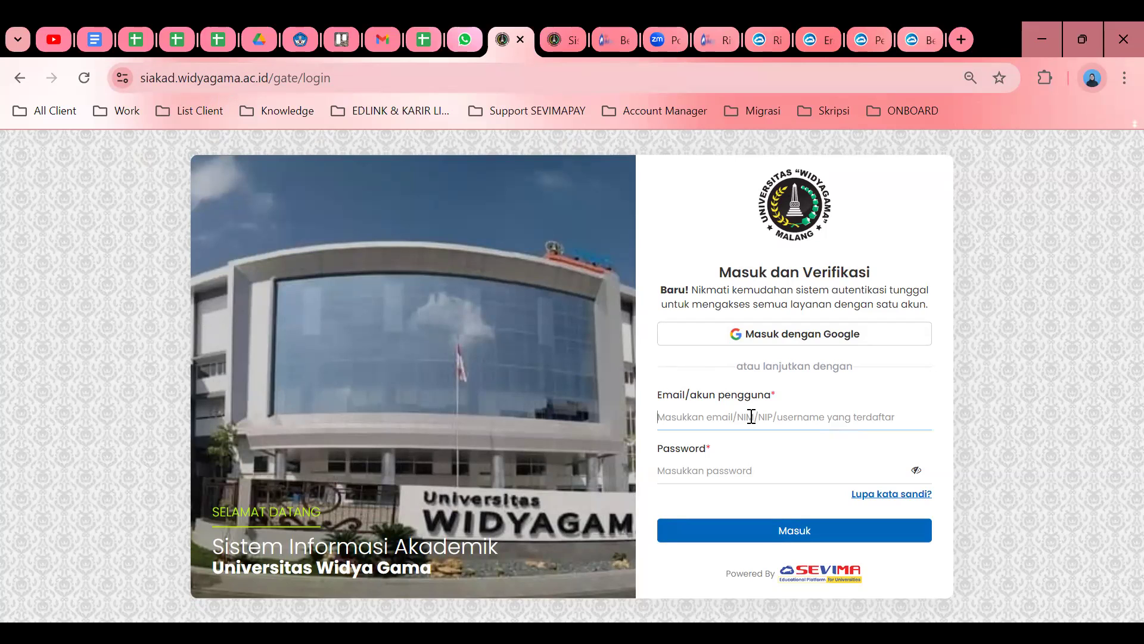
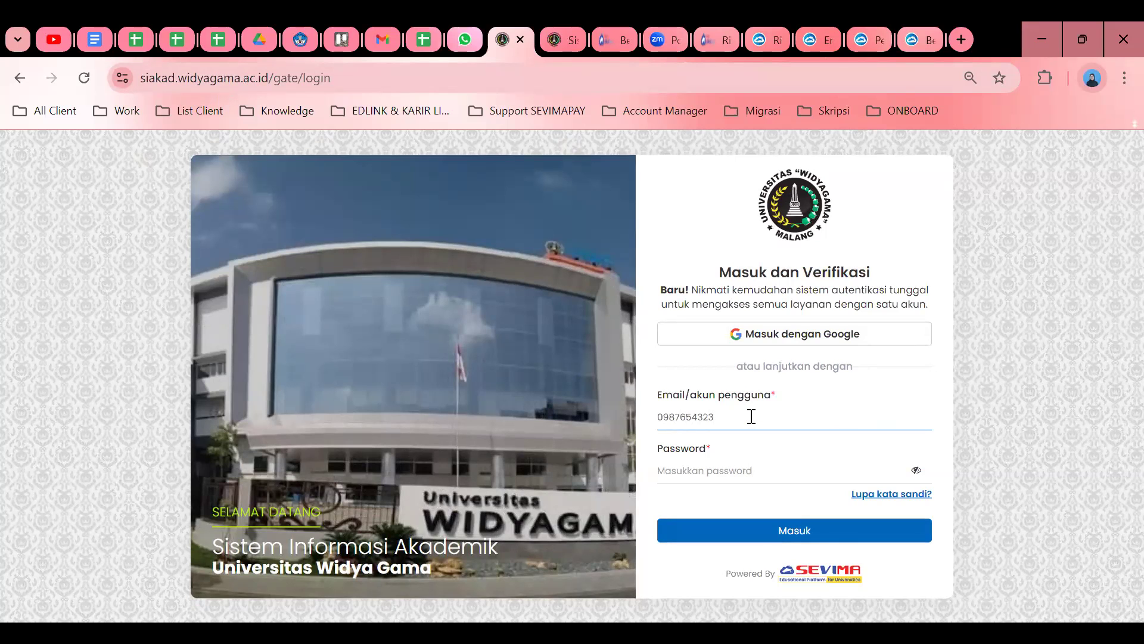
pyautogui.click(731, 467)
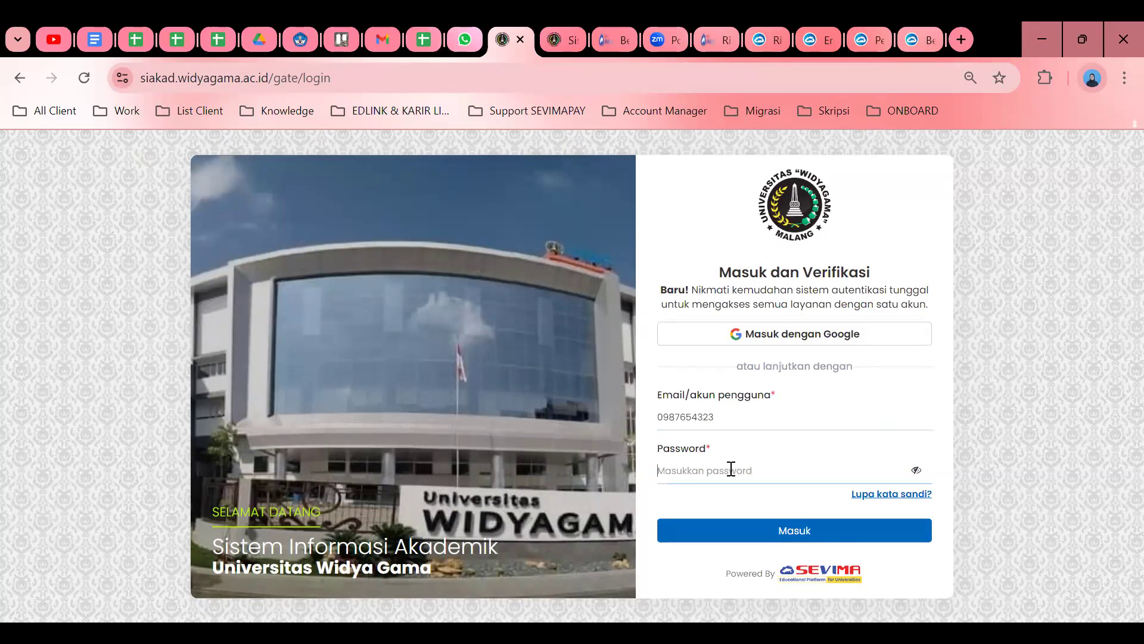
pyautogui.click(917, 471)
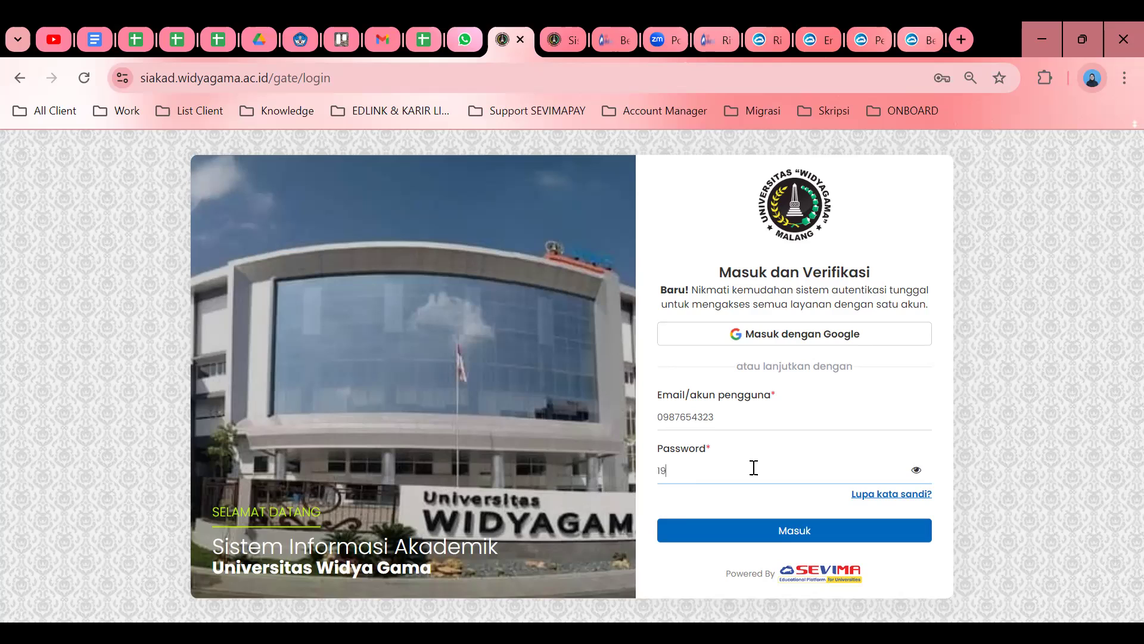
pyautogui.hotkey('alt', 'Tab')
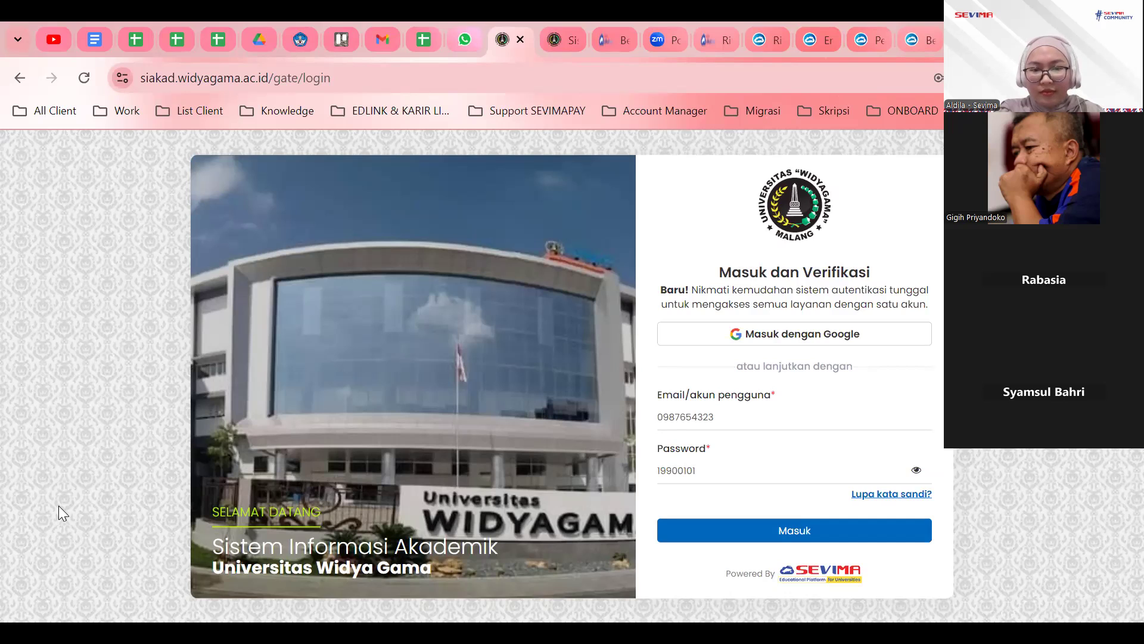
# Return to the login page and choose 'Masuk dengan Google' to sign in with Google.
pyautogui.hotkey('alt', 'Tab')
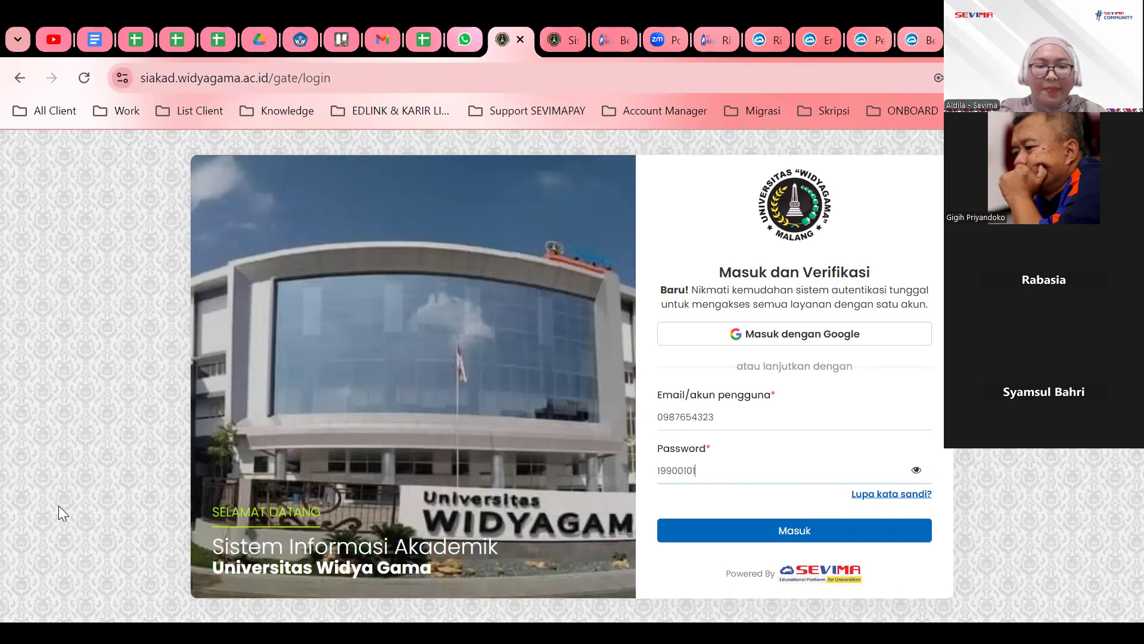
pyautogui.click(357, 75)
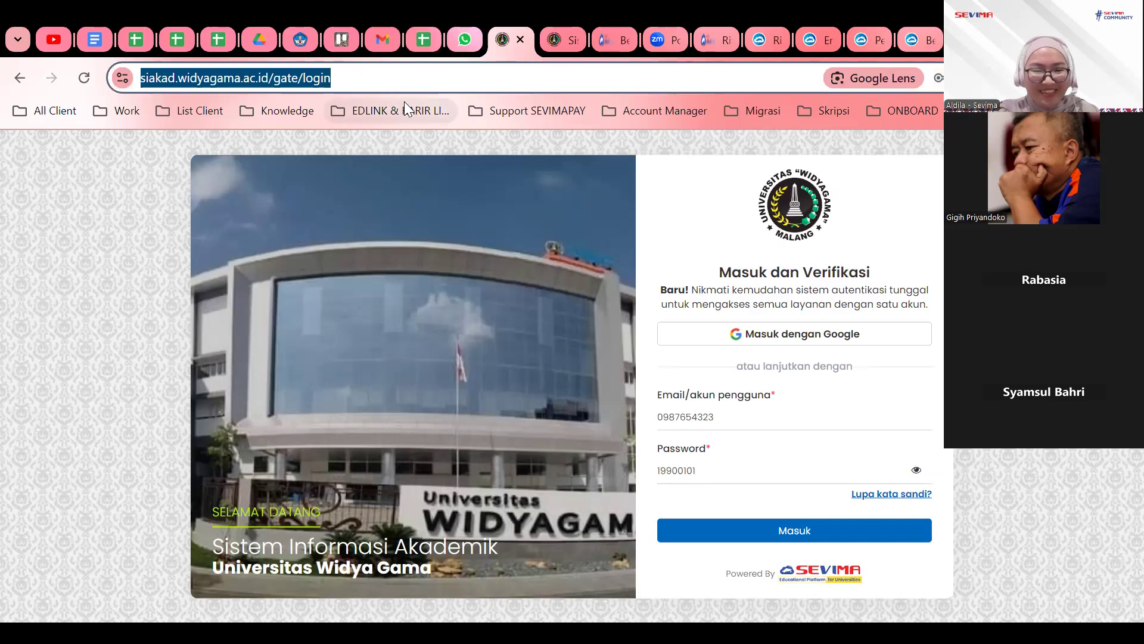
pyautogui.hotkey('alt', 'Tab')
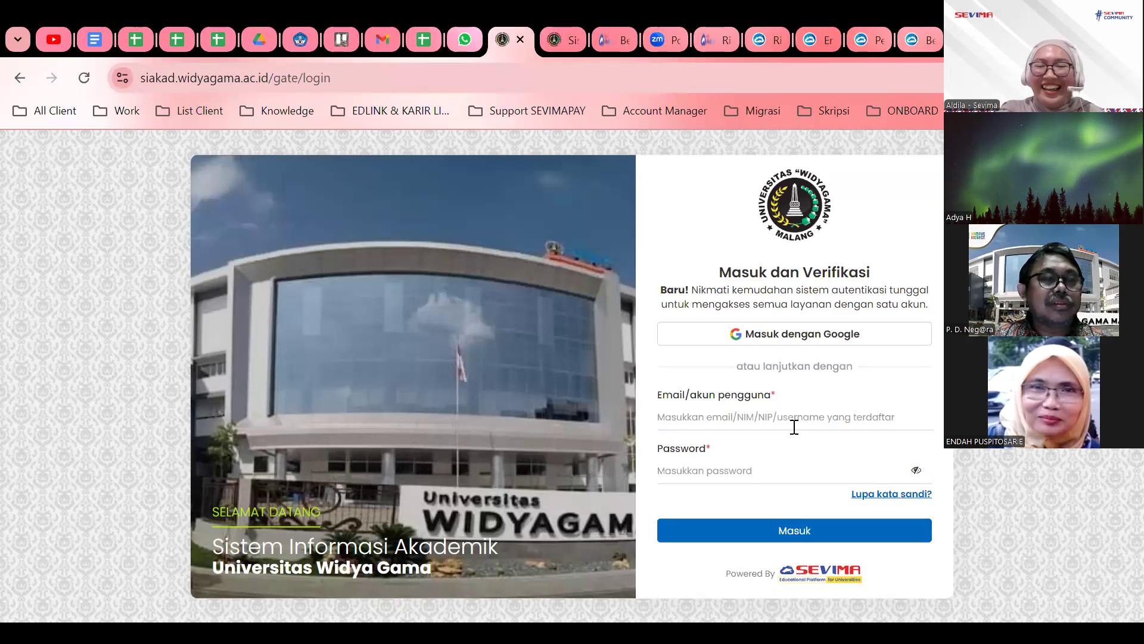
pyautogui.click(796, 337)
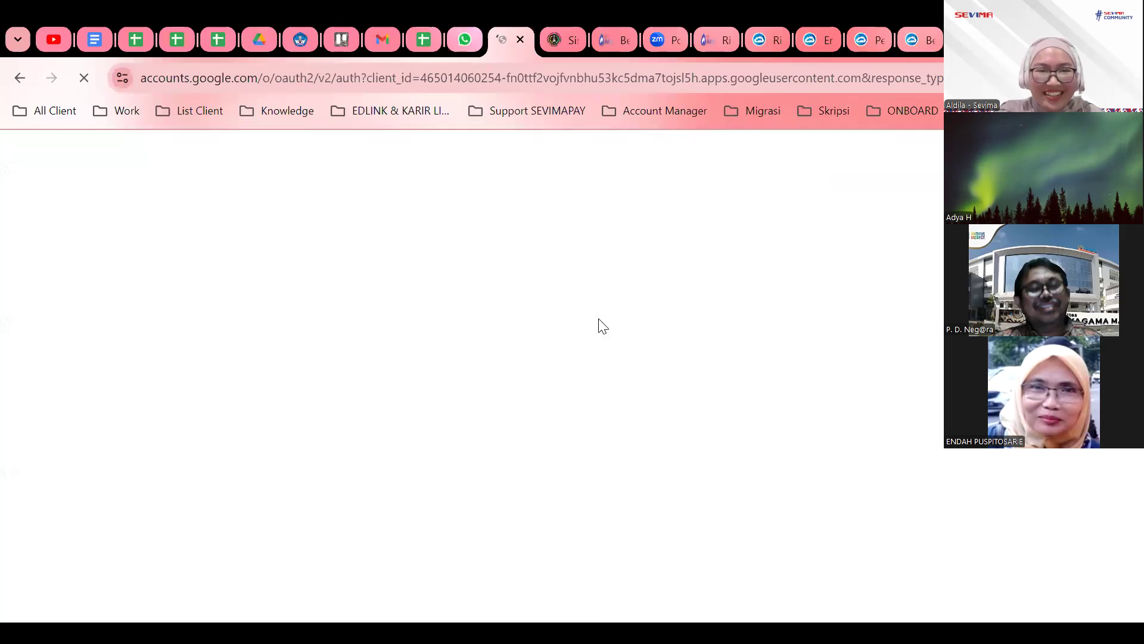
# Pick the Google account and enter Administrasi Aplikasi with the Admin Support Sevima role.
pyautogui.click(659, 296)
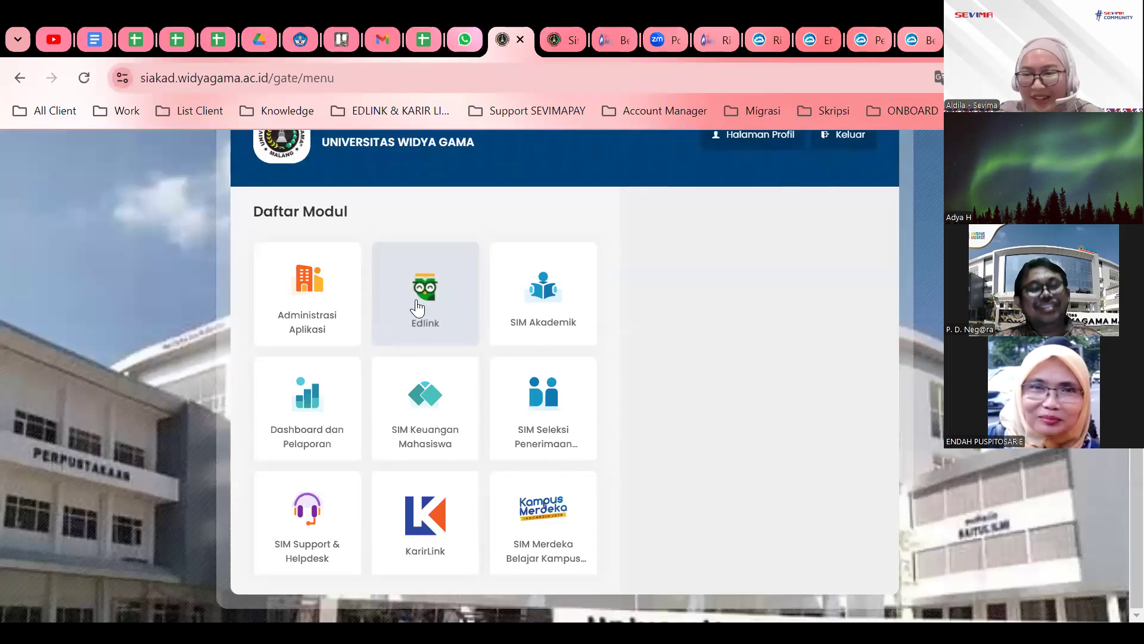
pyautogui.click(265, 320)
pyautogui.click(787, 312)
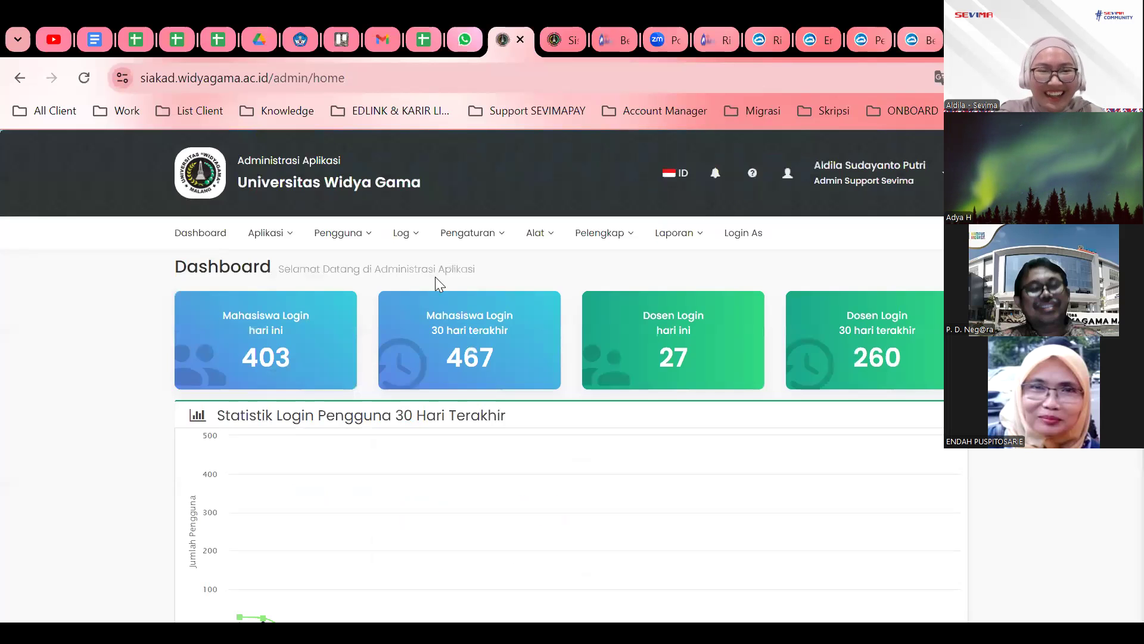
pyautogui.click(342, 233)
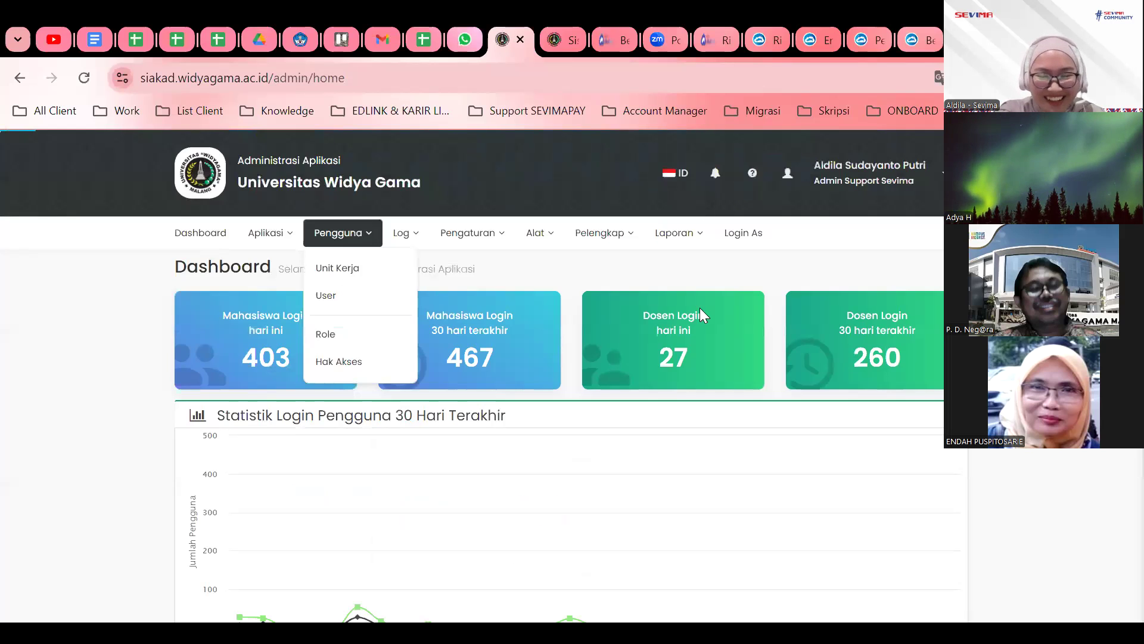
# Open Pengguna > User and filter the user list to the Dosen role.
pyautogui.click(326, 295)
pyautogui.click(427, 401)
pyautogui.write('en')
pyautogui.click(419, 571)
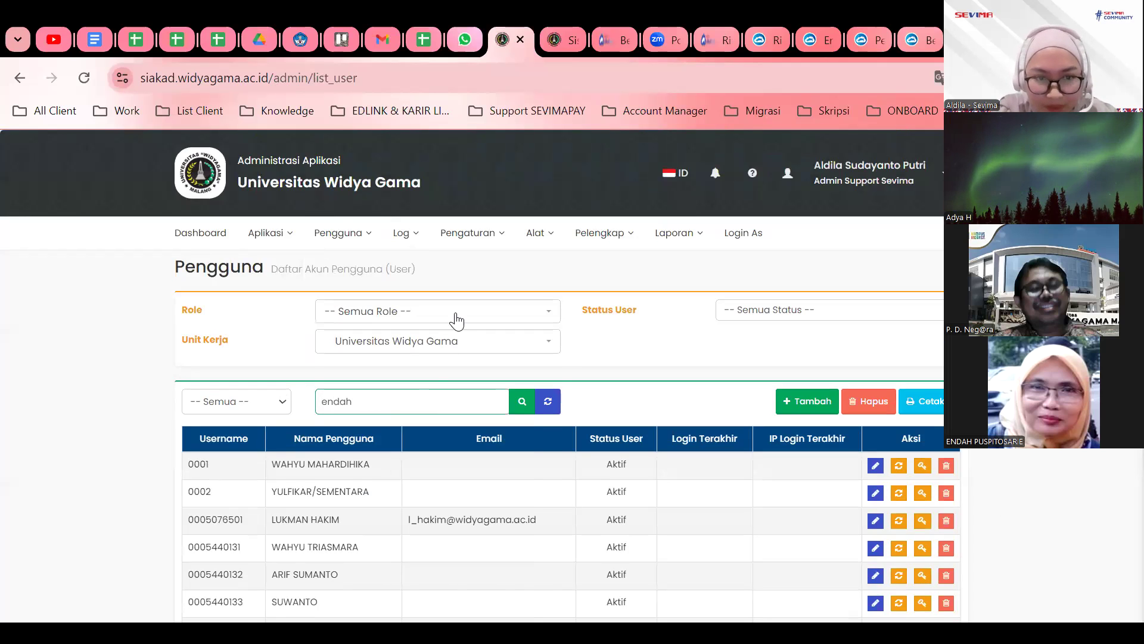
pyautogui.click(457, 315)
pyautogui.write('dosen')
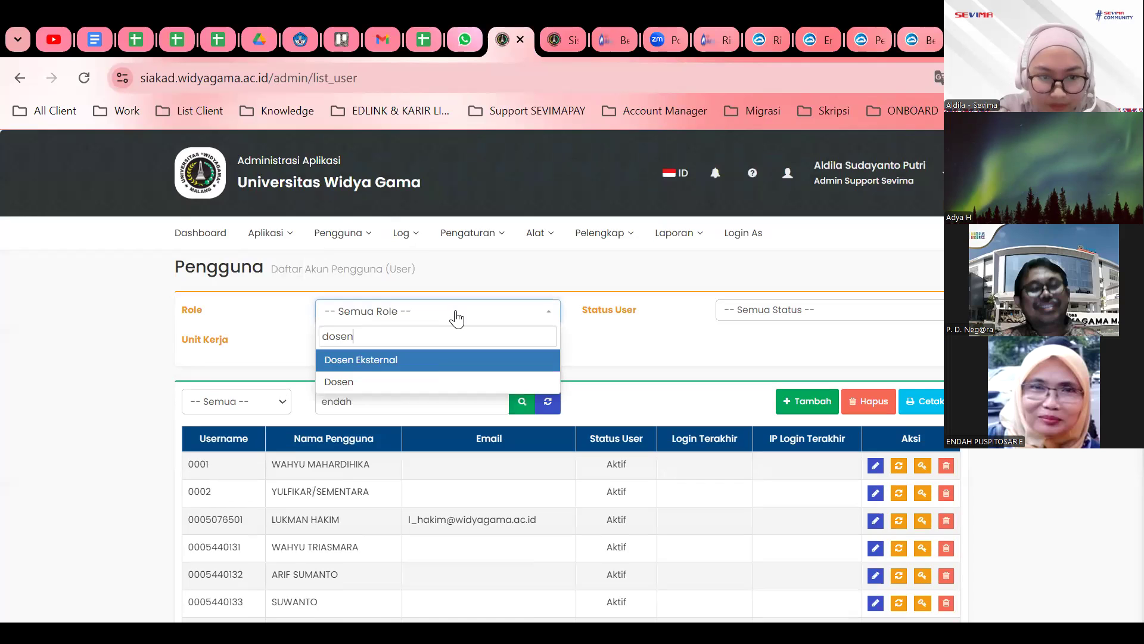
pyautogui.click(404, 382)
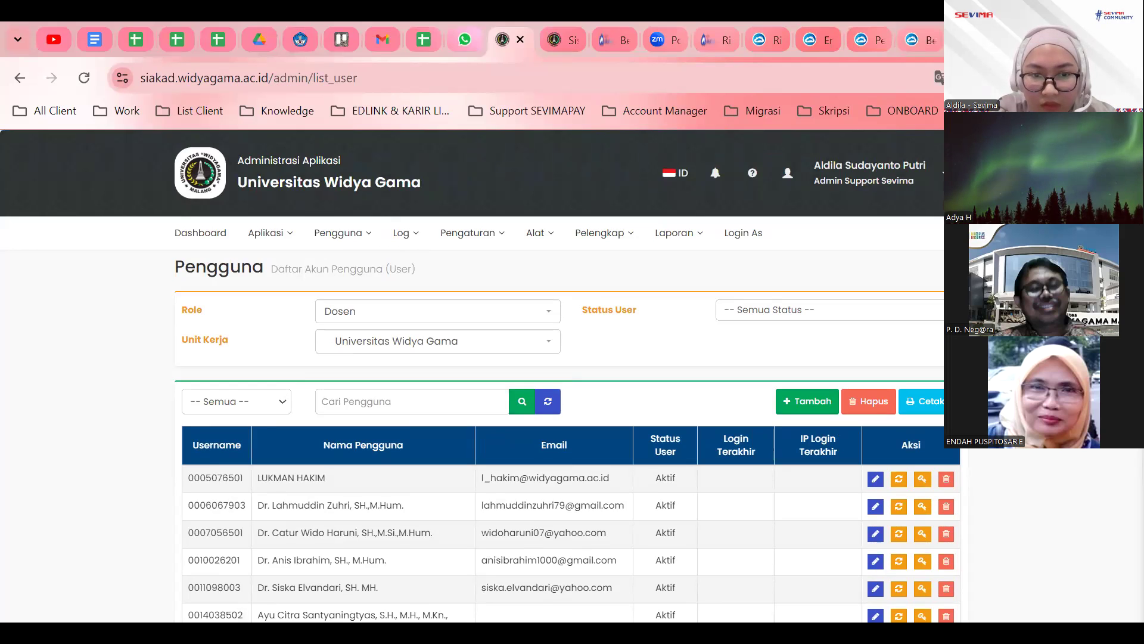
# Search the Dosen user list by the lecturer's name to show the matching accounts.
pyautogui.click(324, 402)
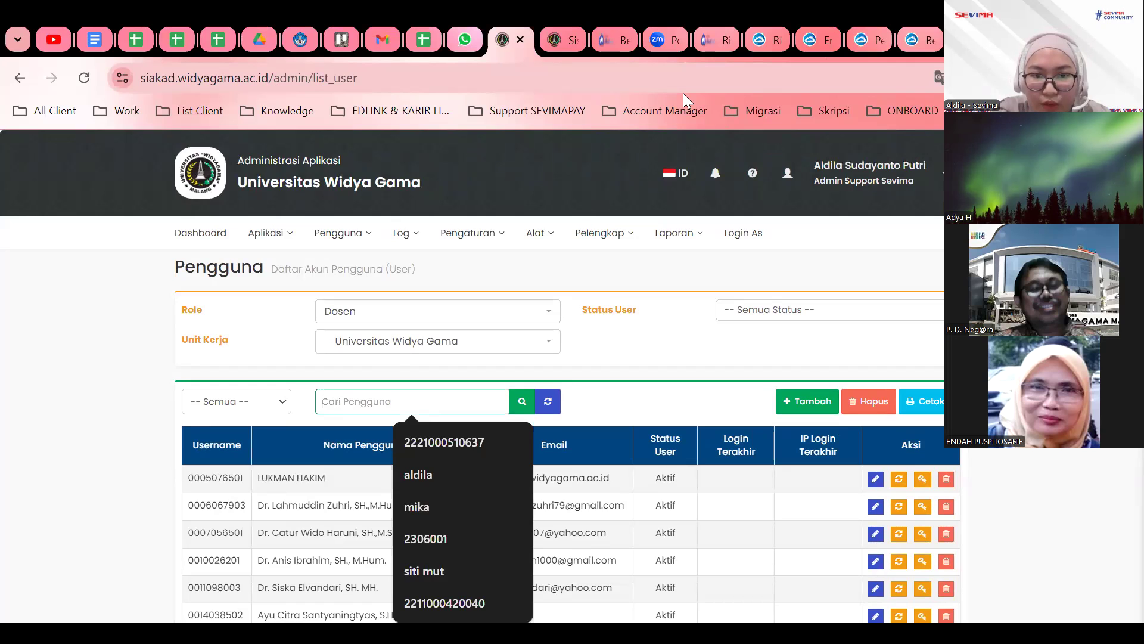
pyautogui.write('en')
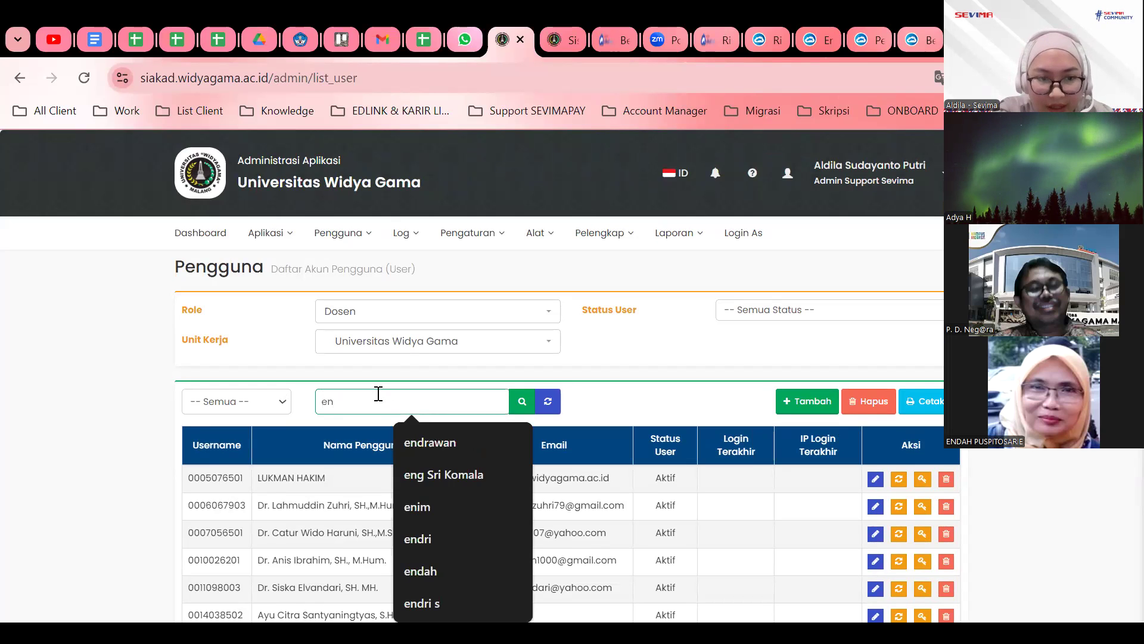
pyautogui.write('dah')
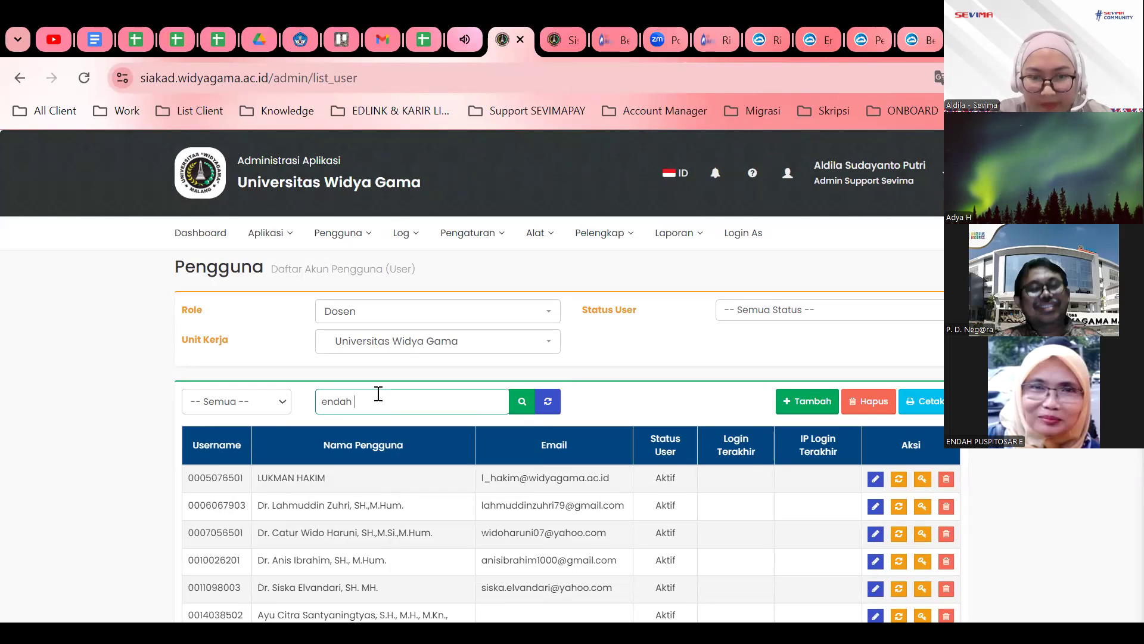
pyautogui.press('Return')
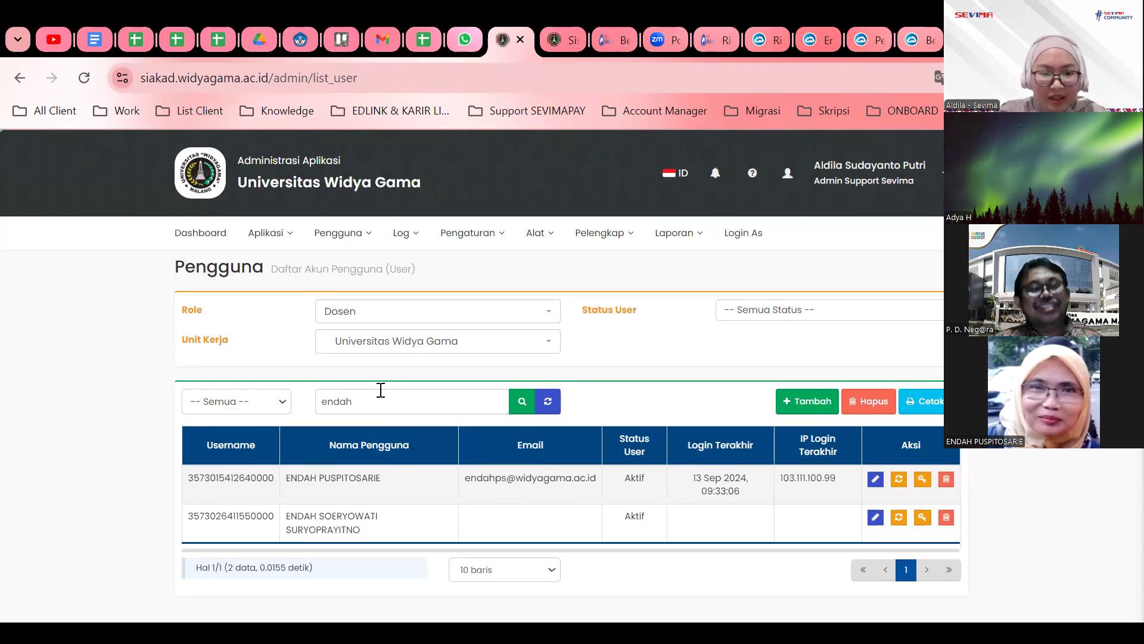
pyautogui.scroll(-2, 380, 390)
pyautogui.moveTo(244, 334); pyautogui.dragTo(385, 328)
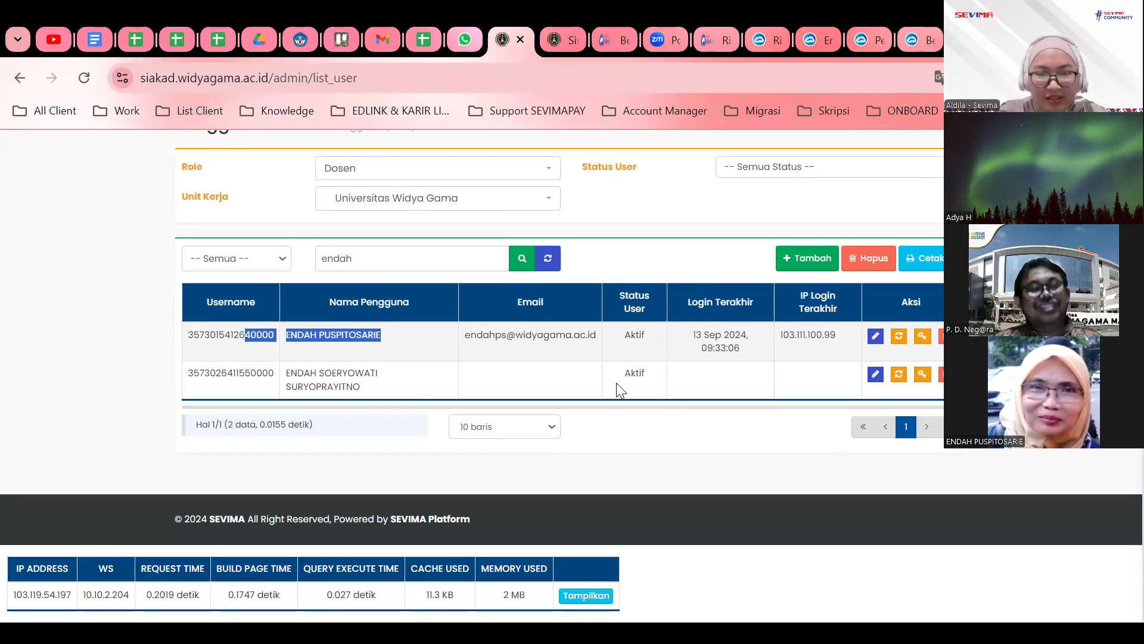
pyautogui.scroll(1, 616, 382)
pyautogui.click(688, 426)
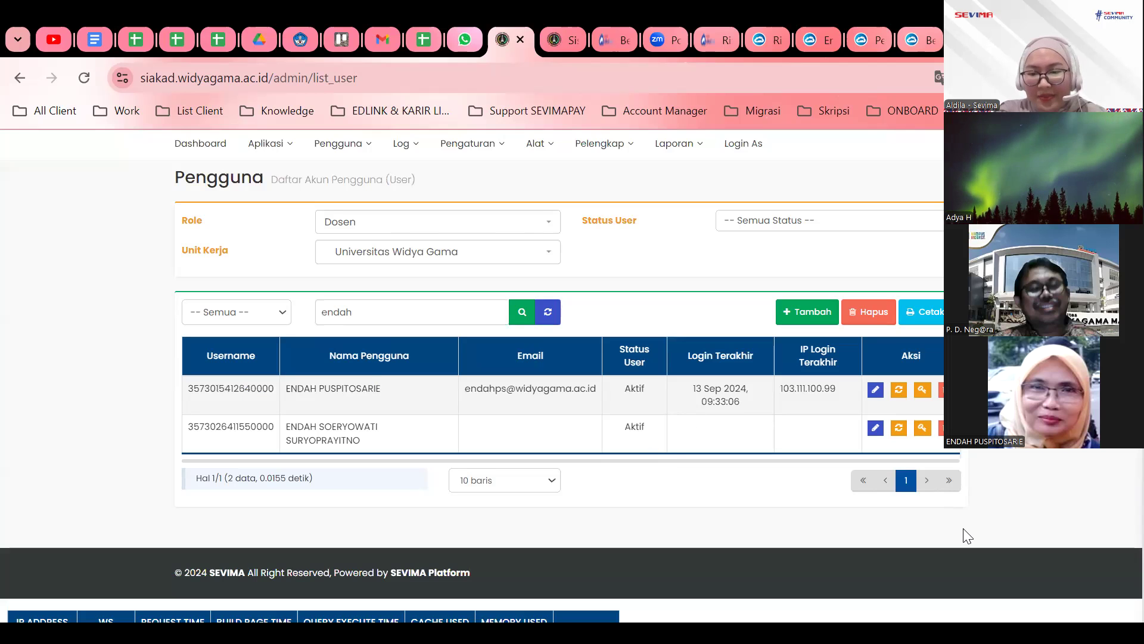
pyautogui.scroll(2, 928, 480)
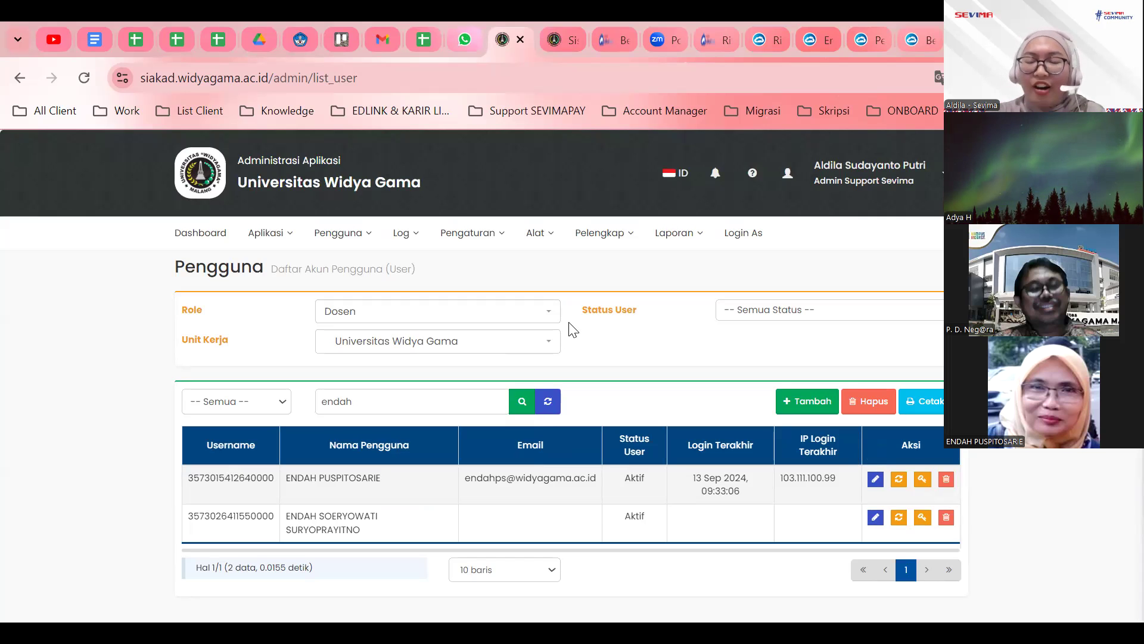
# Reset the first matching account's password to default and confirm with OK.
pyautogui.click(900, 479)
pyautogui.click(652, 197)
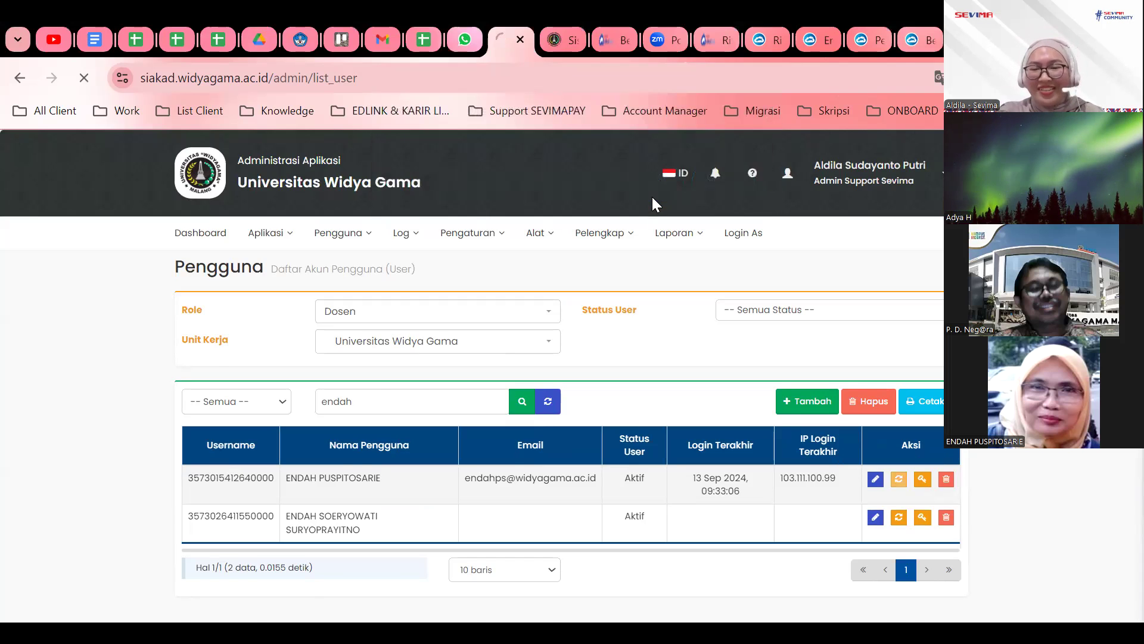
pyautogui.scroll(-1, 808, 467)
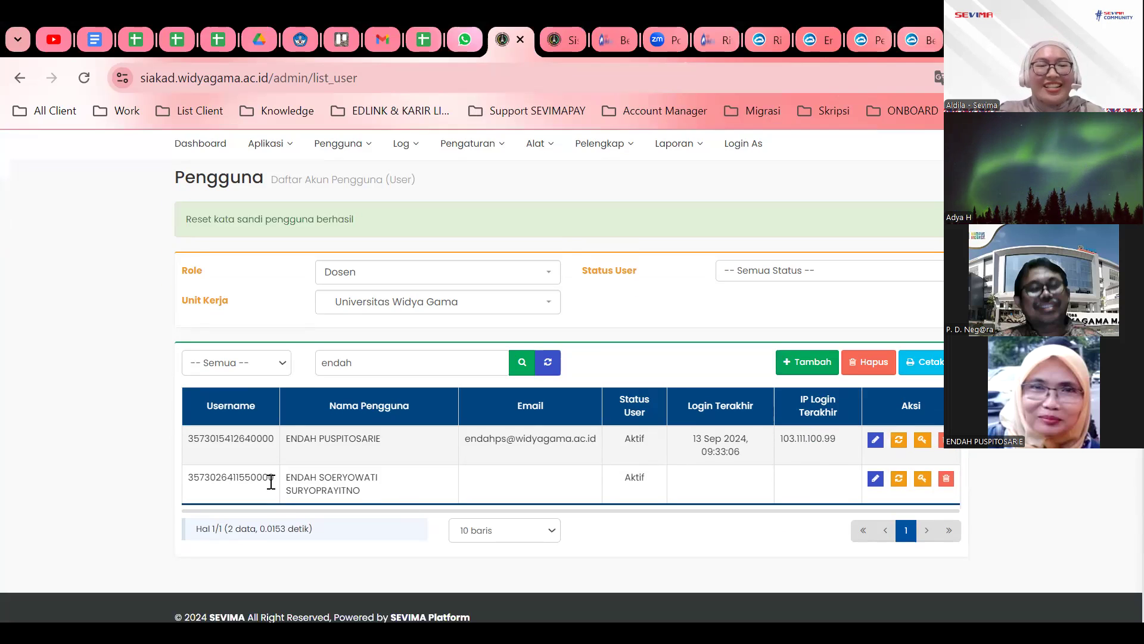
# Open the first lecturer's details, highlight the default password, then return to the list.
pyautogui.doubleClick(245, 438)
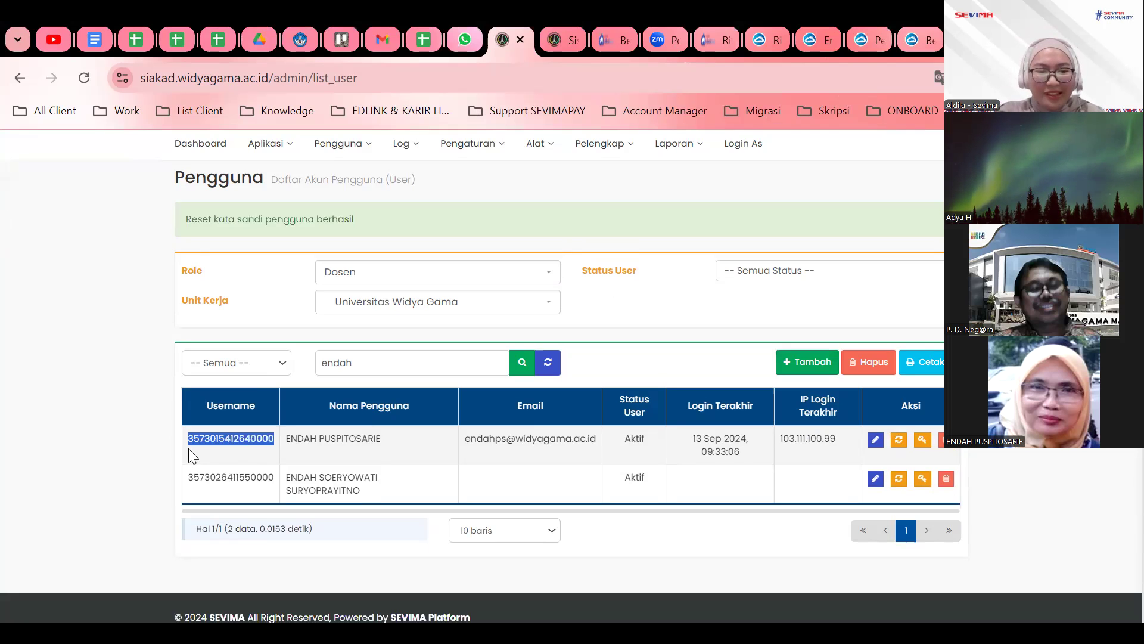
pyautogui.click(876, 441)
pyautogui.moveTo(784, 404); pyautogui.dragTo(823, 404)
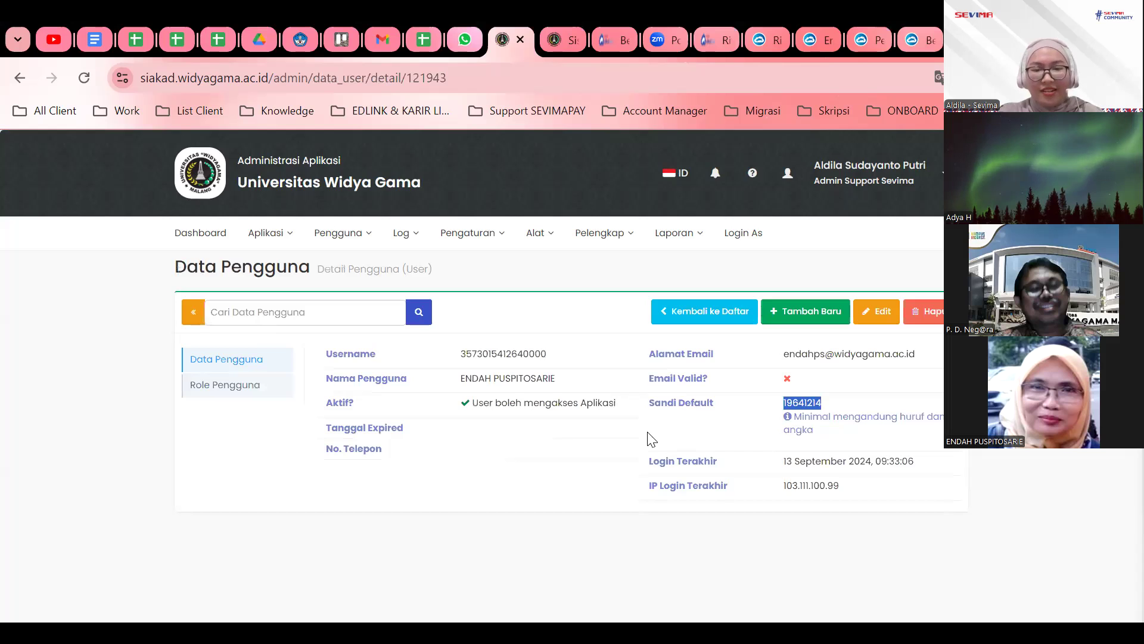
pyautogui.scroll(-3, 769, 470)
pyautogui.scroll(3, 769, 472)
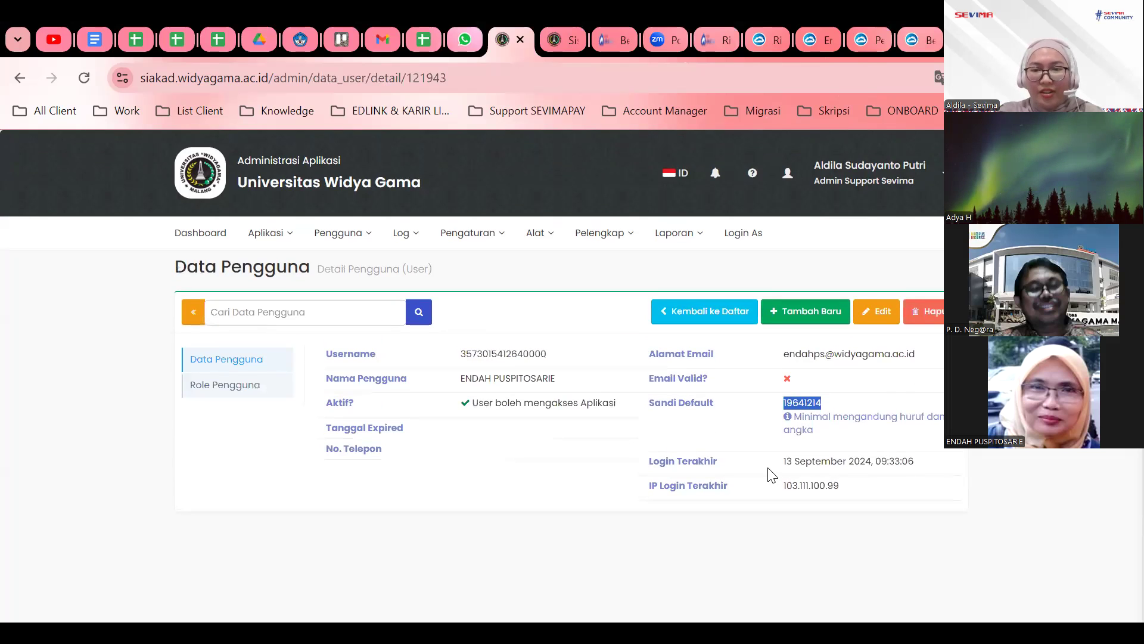
pyautogui.click(682, 311)
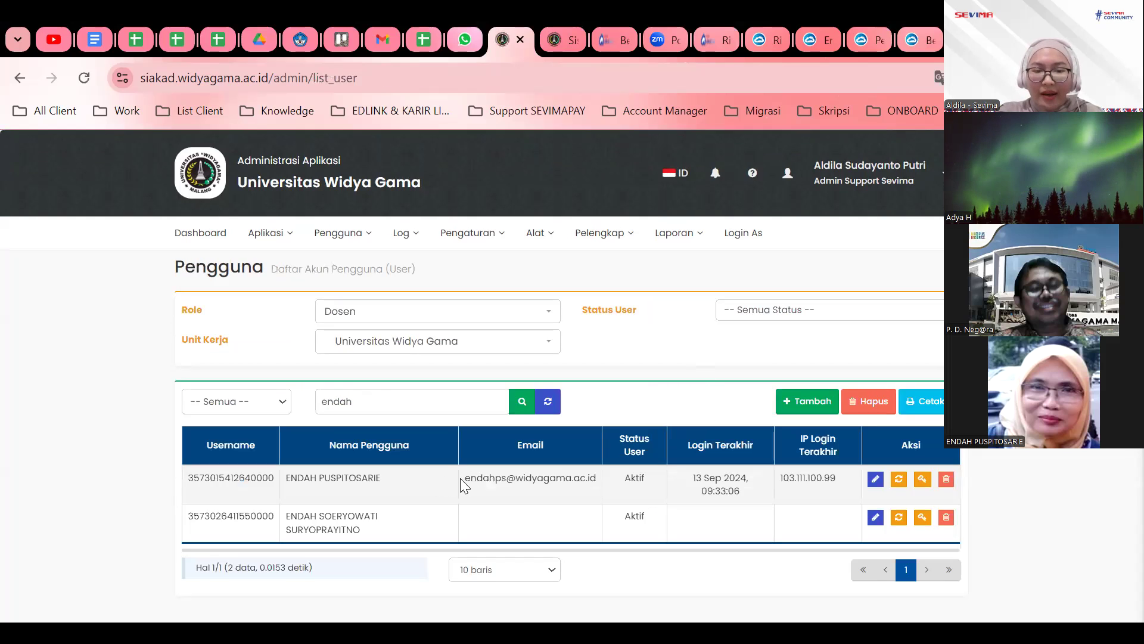
# Reopen the first account's details and highlight its Sandi Default value.
pyautogui.moveTo(460, 478); pyautogui.dragTo(560, 487)
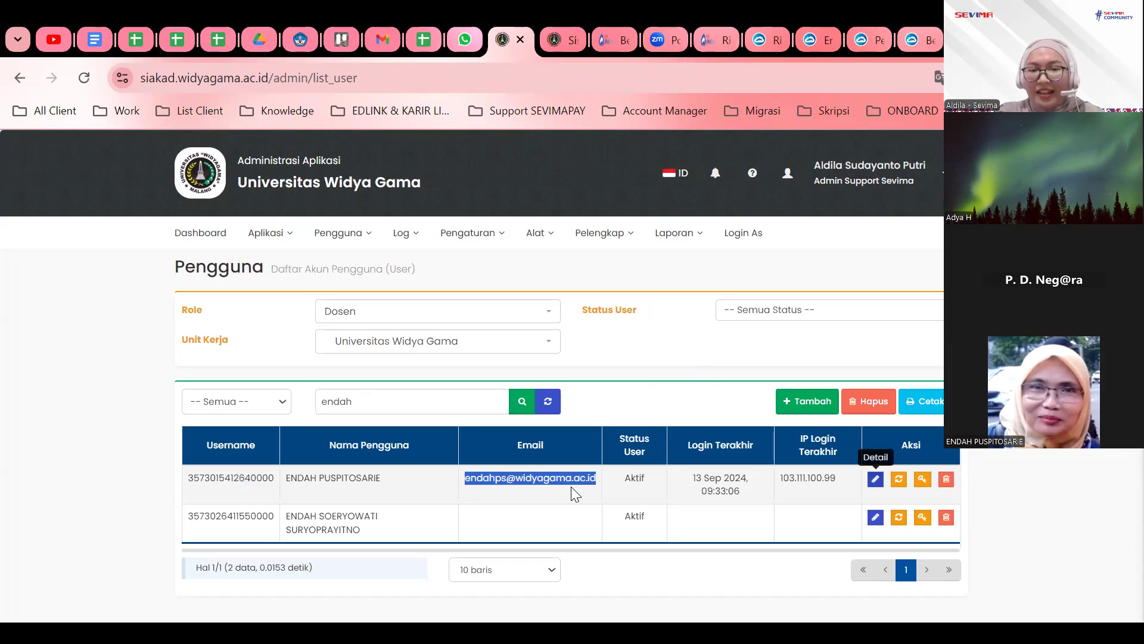
pyautogui.click(571, 487)
pyautogui.moveTo(796, 353); pyautogui.dragTo(893, 359)
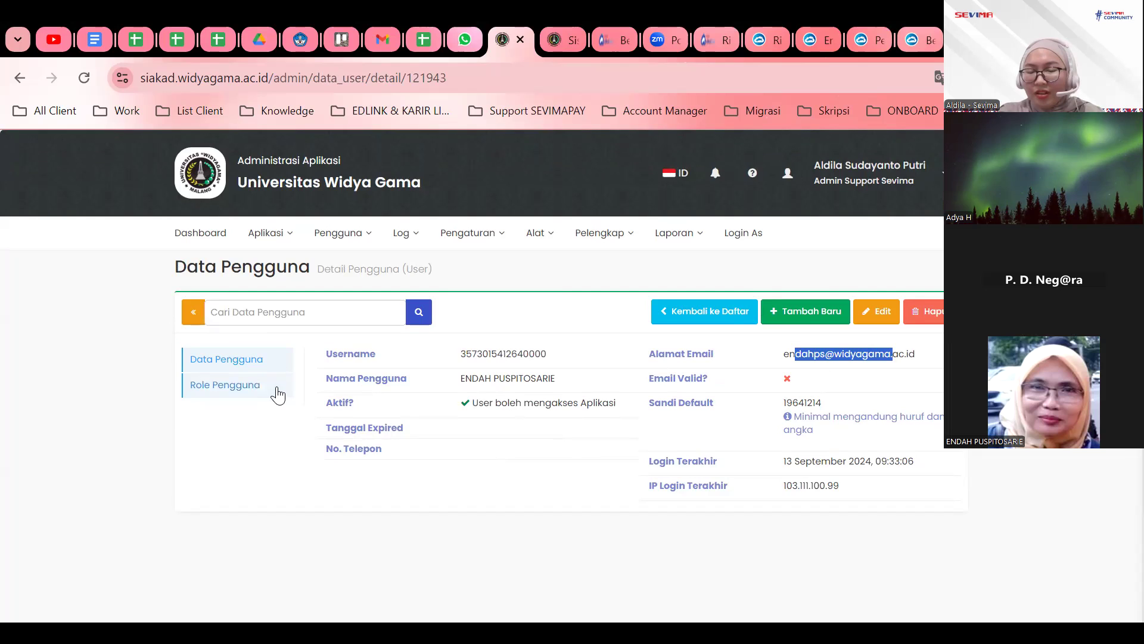
pyautogui.click(510, 475)
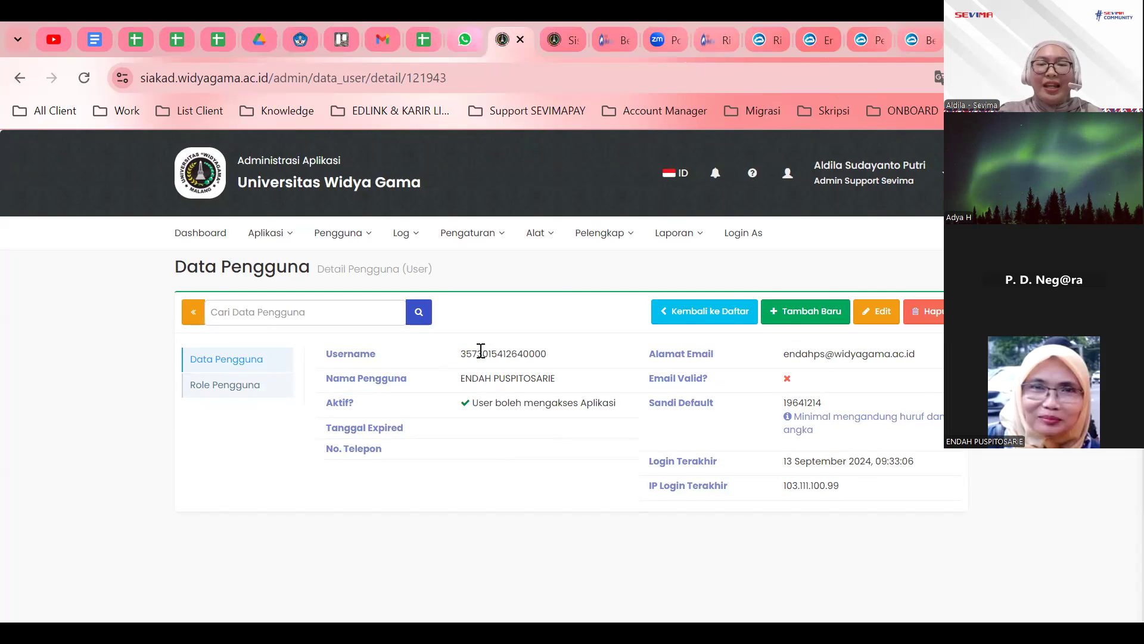
pyautogui.doubleClick(802, 402)
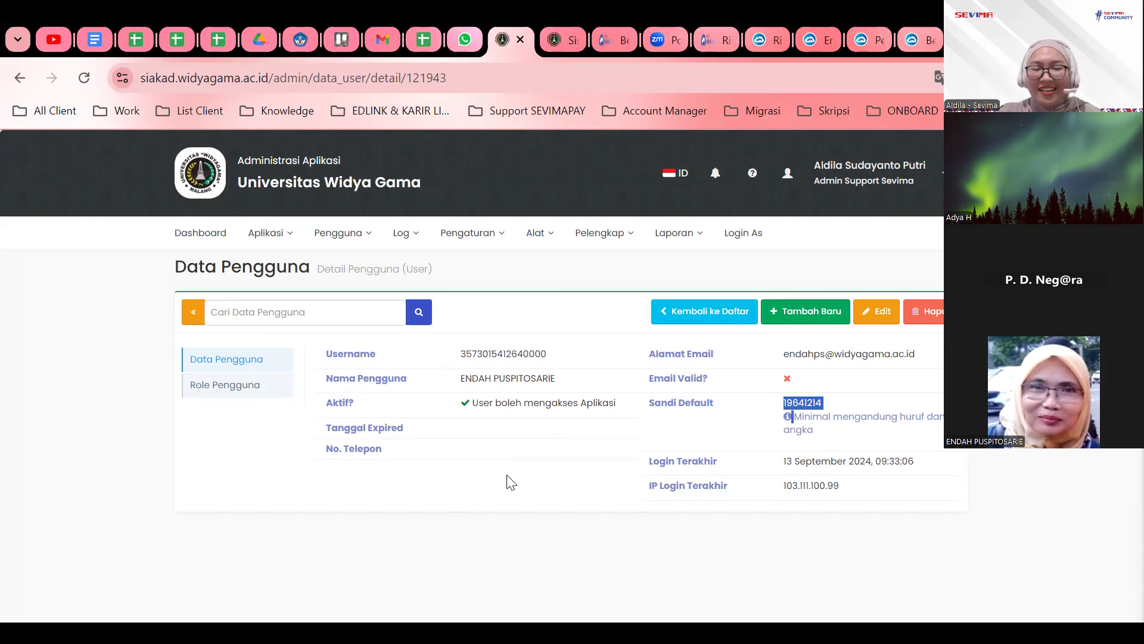
pyautogui.hotkey('alt', 'Tab')
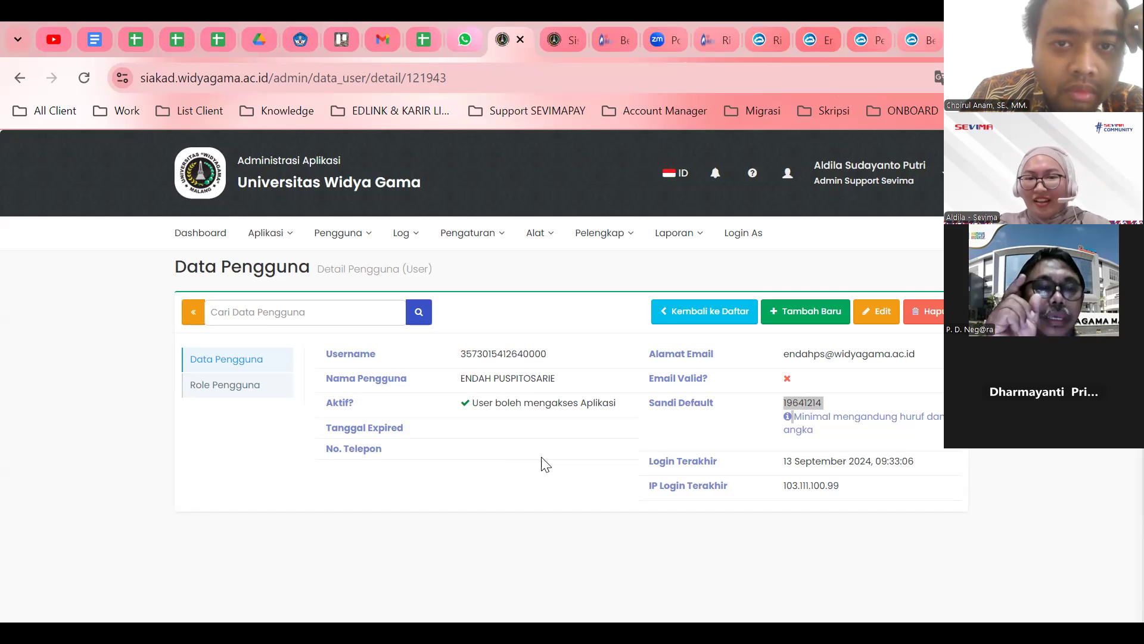
# Back in the user list, replace the search term with another lecturer's name.
pyautogui.click(685, 328)
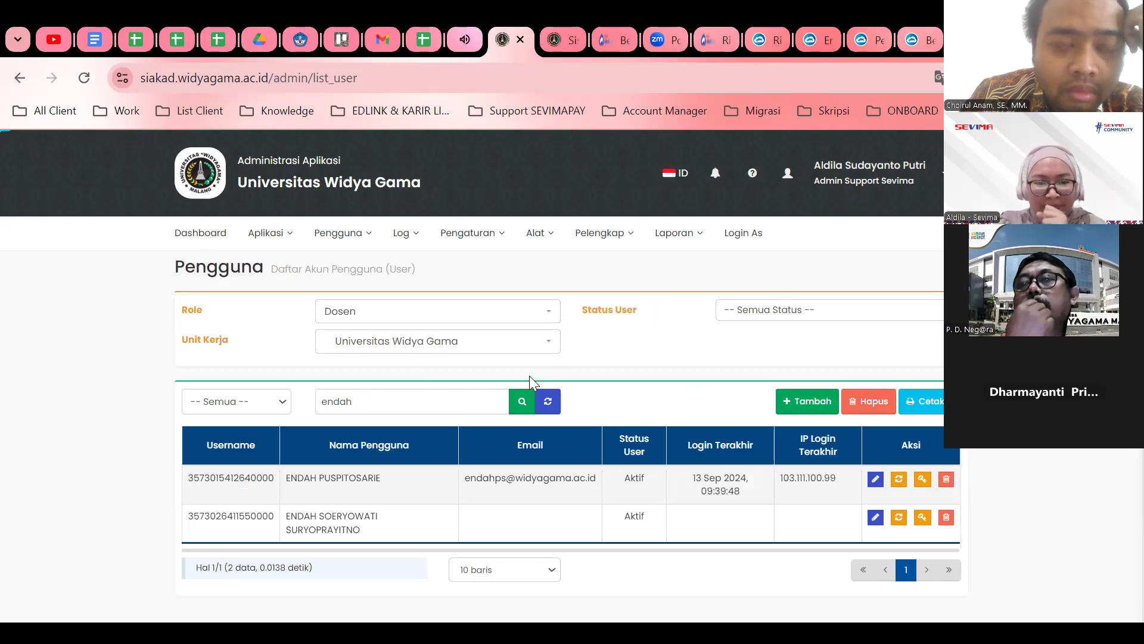
pyautogui.doubleClick(410, 406)
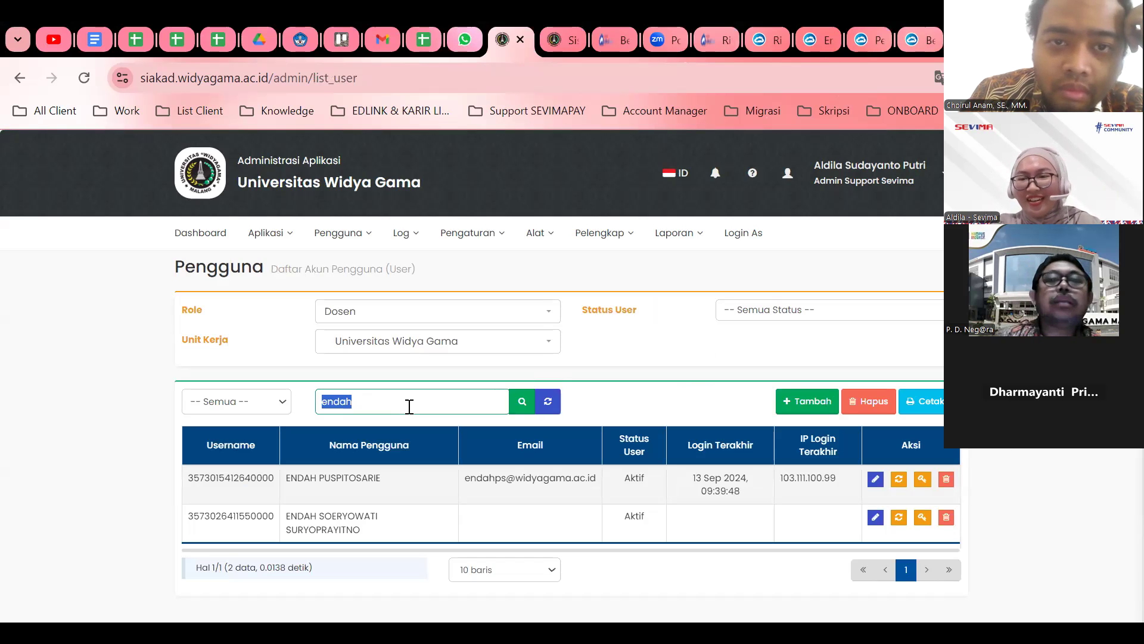
pyautogui.press('BackSpace')
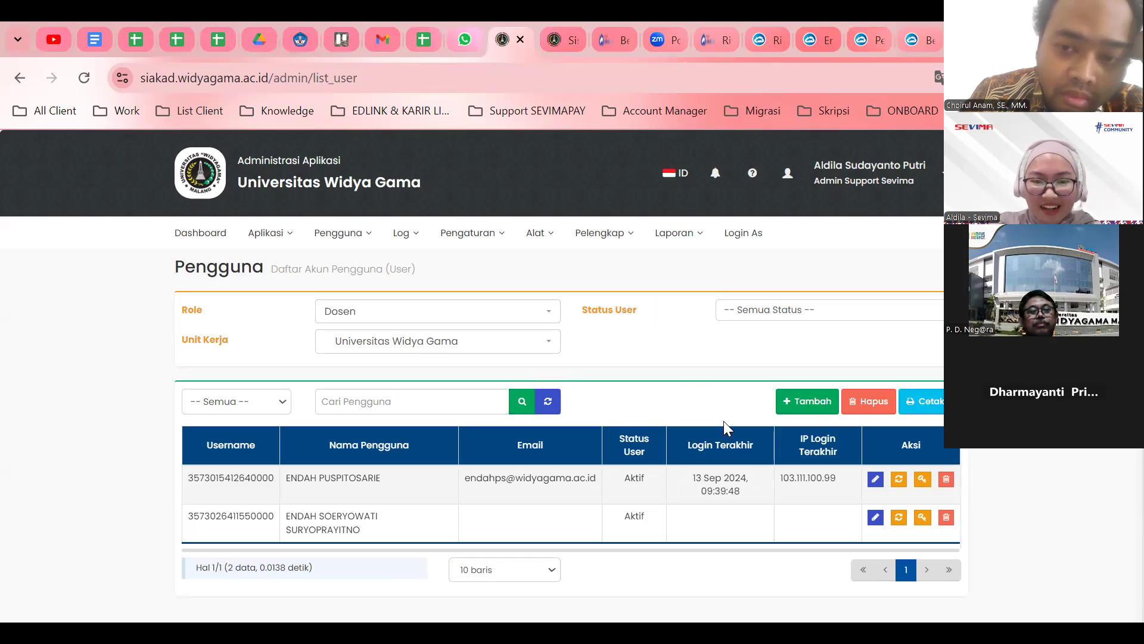
pyautogui.click(407, 409)
pyautogui.write('dharmayanti')
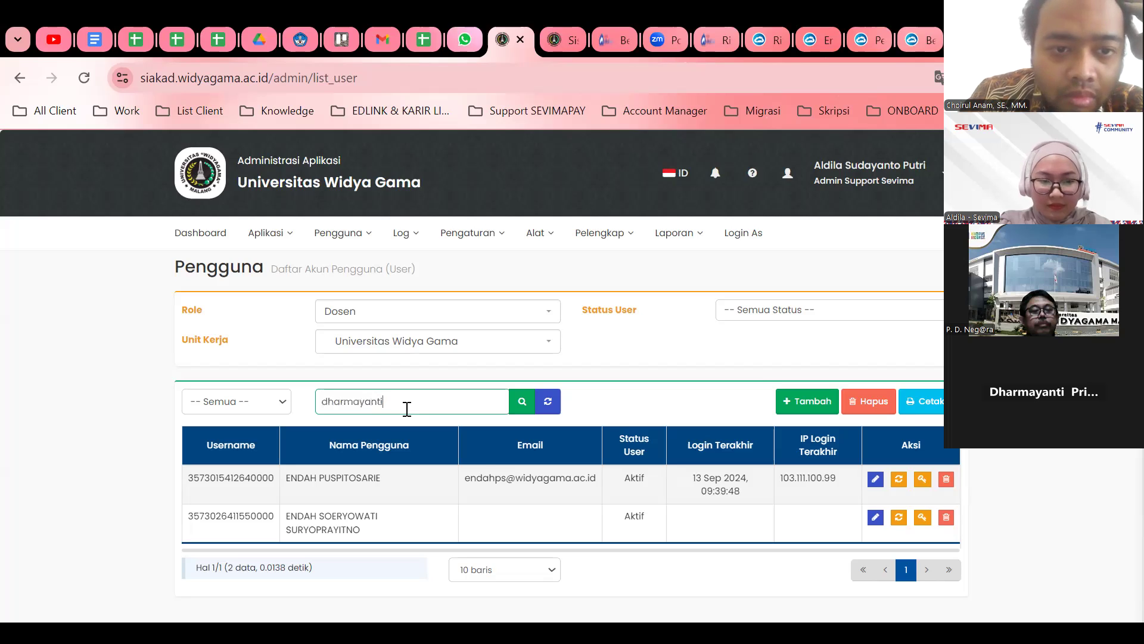
pyautogui.press('Return')
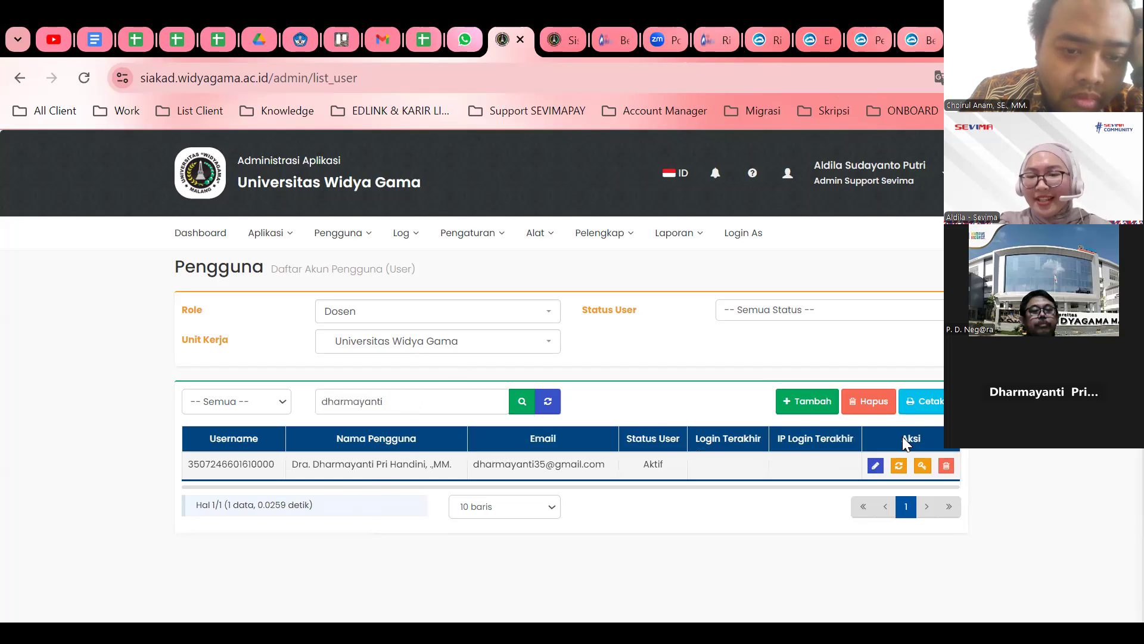
# Reset the found lecturer's password to default, confirm OK, and highlight their Gmail address.
pyautogui.click(898, 465)
pyautogui.click(654, 192)
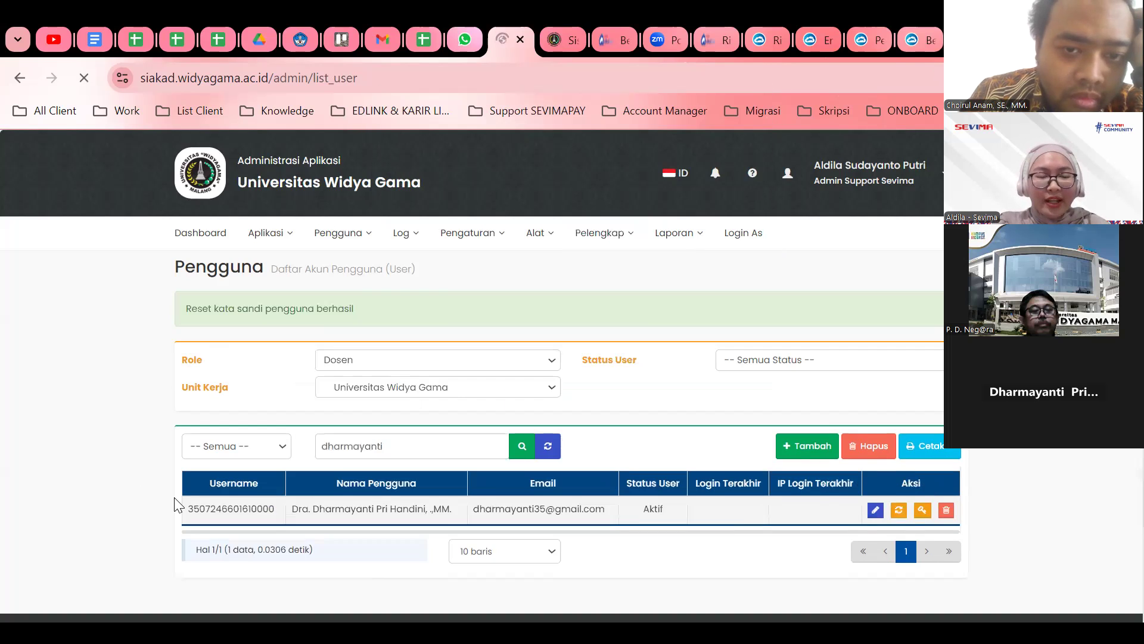
pyautogui.scroll(-3, 258, 462)
pyautogui.moveTo(189, 371); pyautogui.dragTo(286, 381)
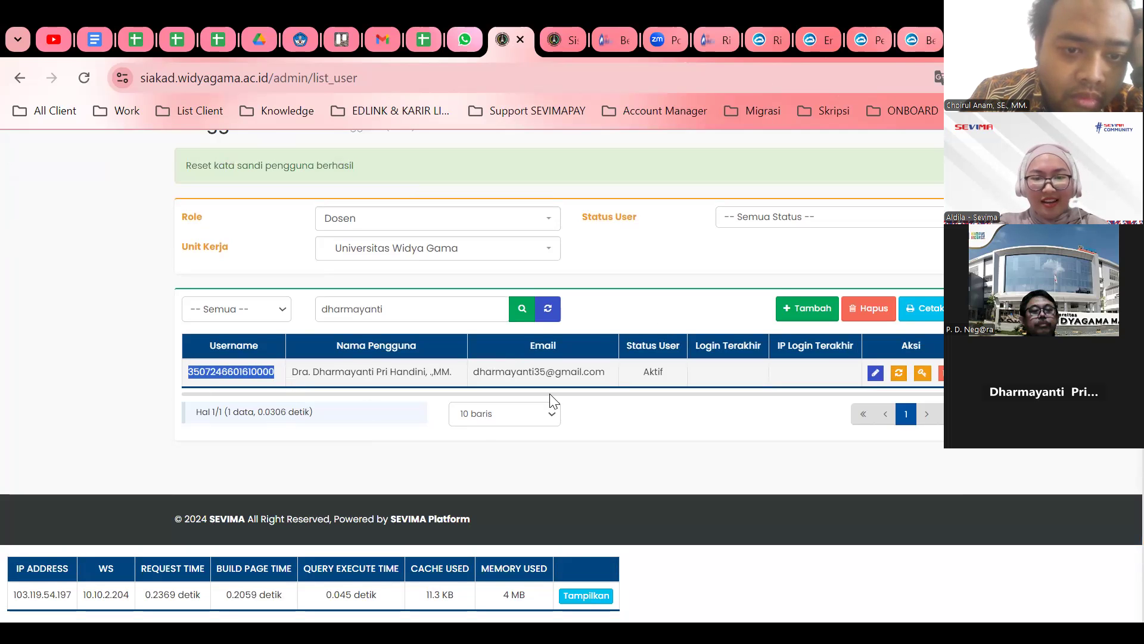
pyautogui.tripleClick(529, 366)
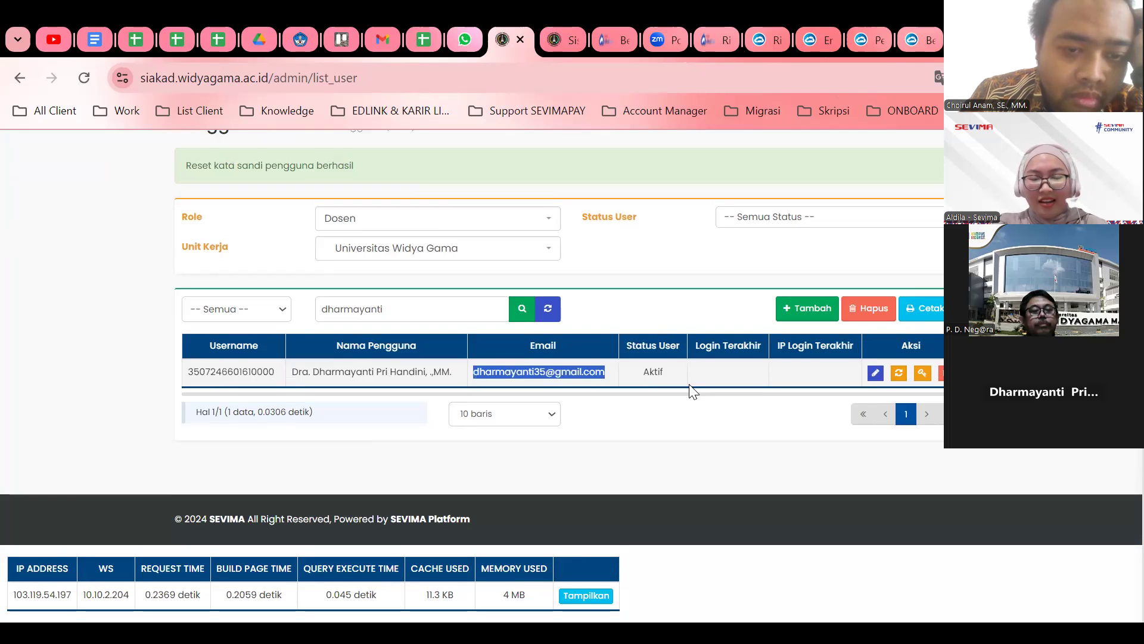
pyautogui.scroll(1, 754, 391)
pyautogui.scroll(-1, 860, 395)
# Edit the lecturer's details, replacing the Gmail address with the university email, and save.
pyautogui.click(875, 372)
pyautogui.click(876, 311)
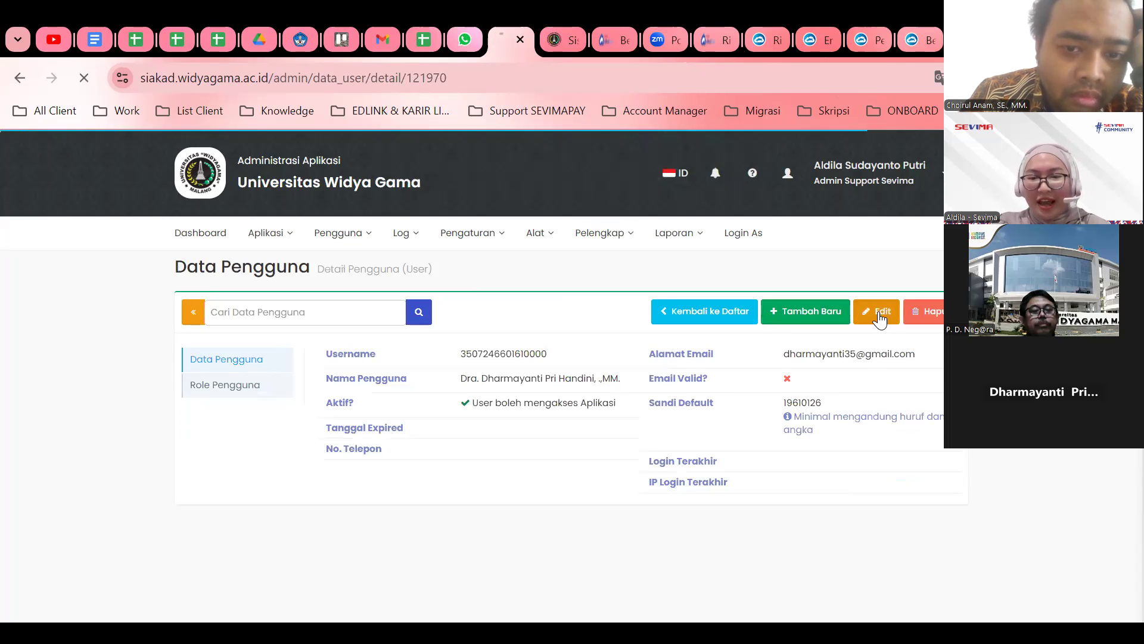
pyautogui.tripleClick(853, 361)
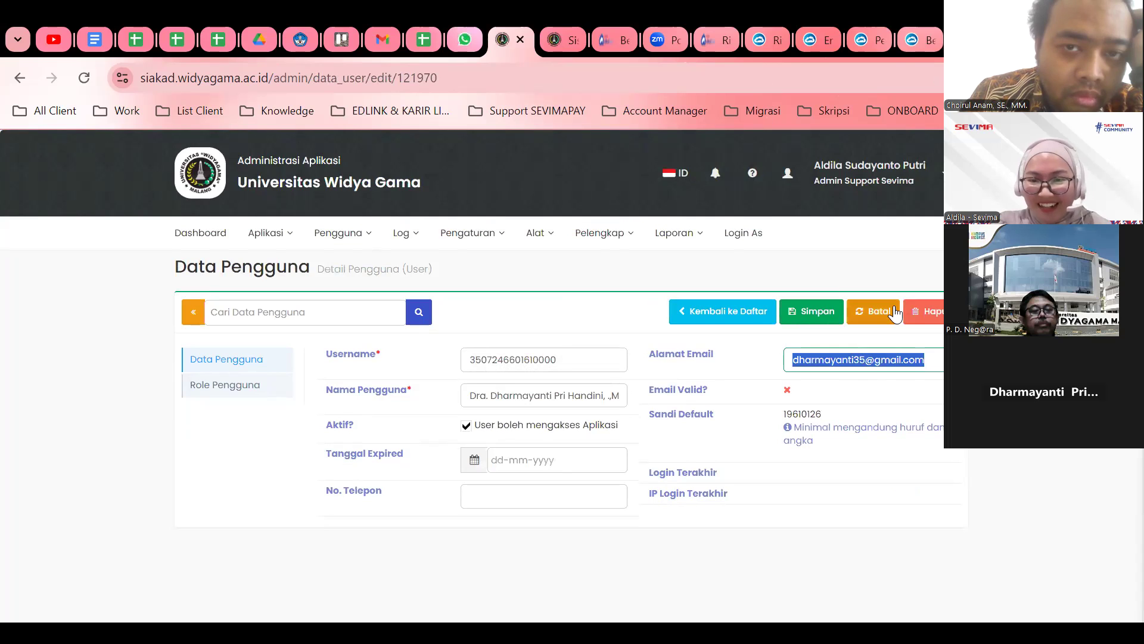
pyautogui.press('BackSpace')
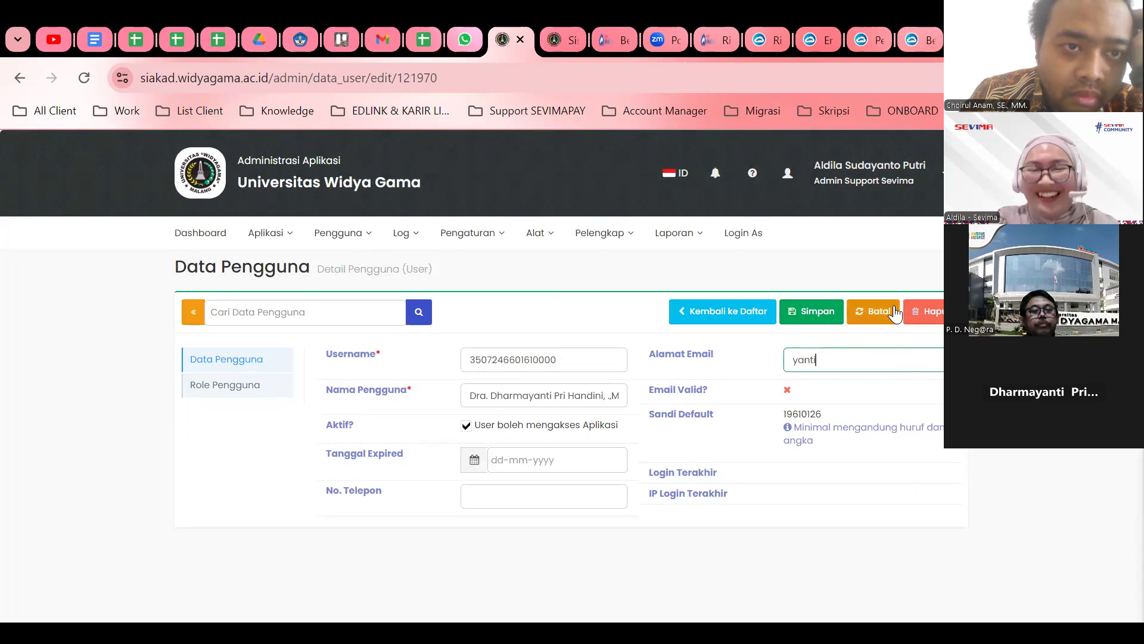
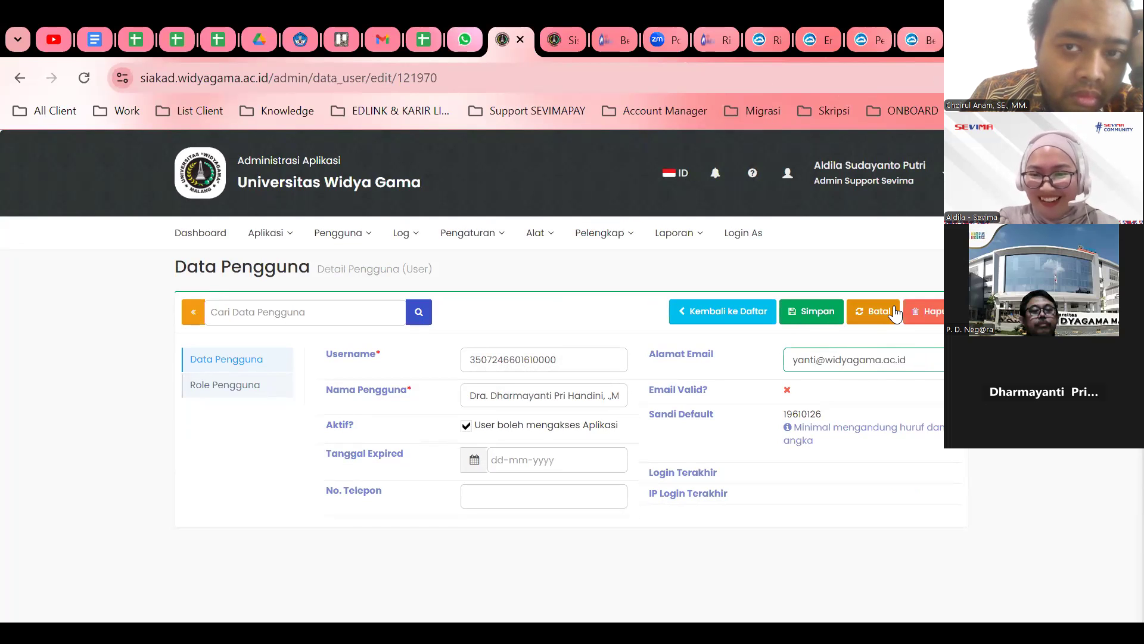
pyautogui.click(799, 311)
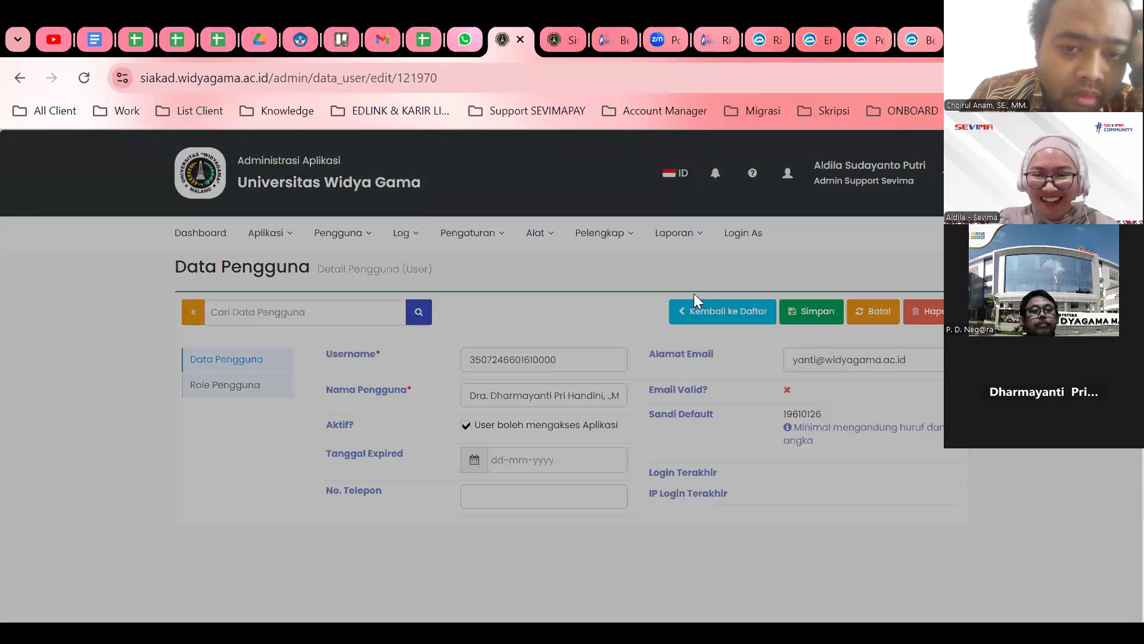
# Confirm with 'Ya, Yakin', copy the username and default password, then return to the list.
pyautogui.click(661, 273)
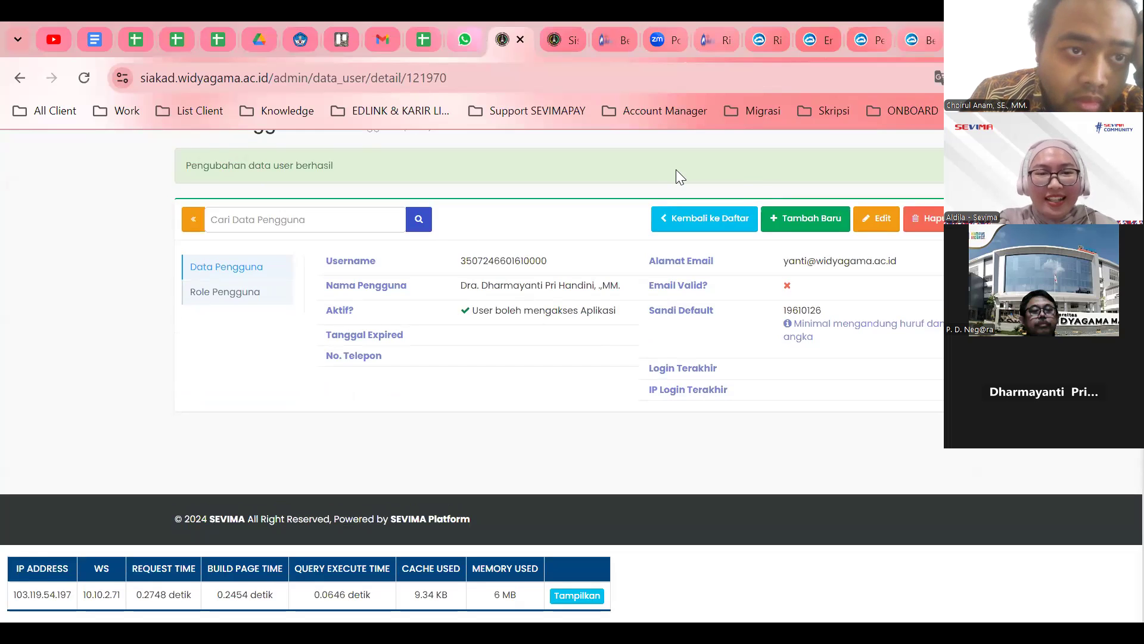
pyautogui.moveTo(455, 258); pyautogui.dragTo(559, 262)
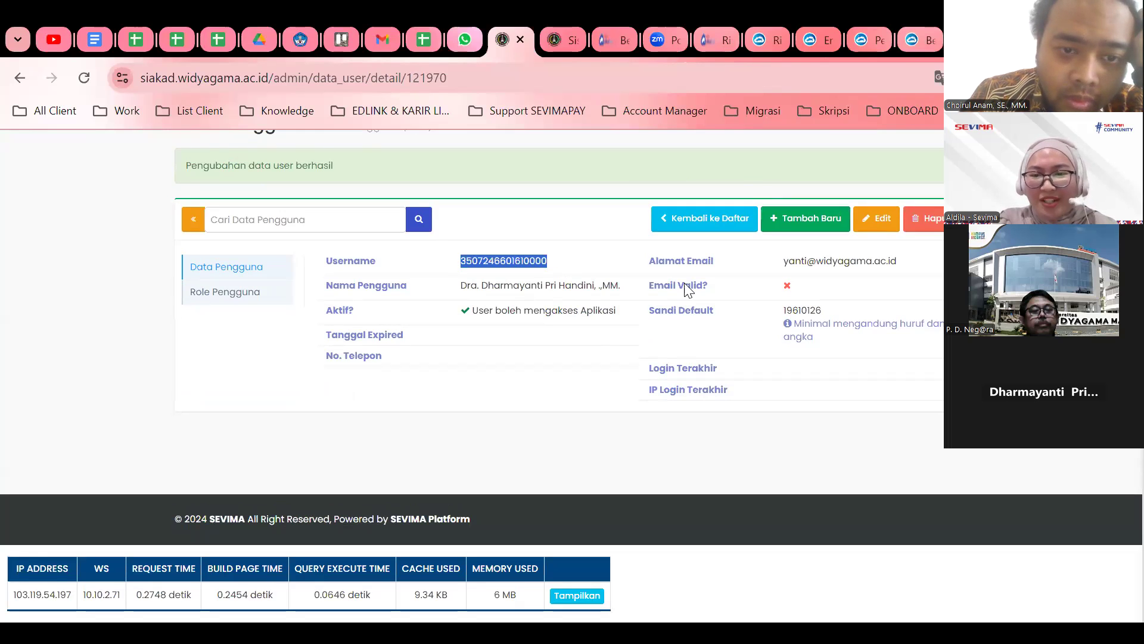
pyautogui.moveTo(779, 311); pyautogui.dragTo(830, 311)
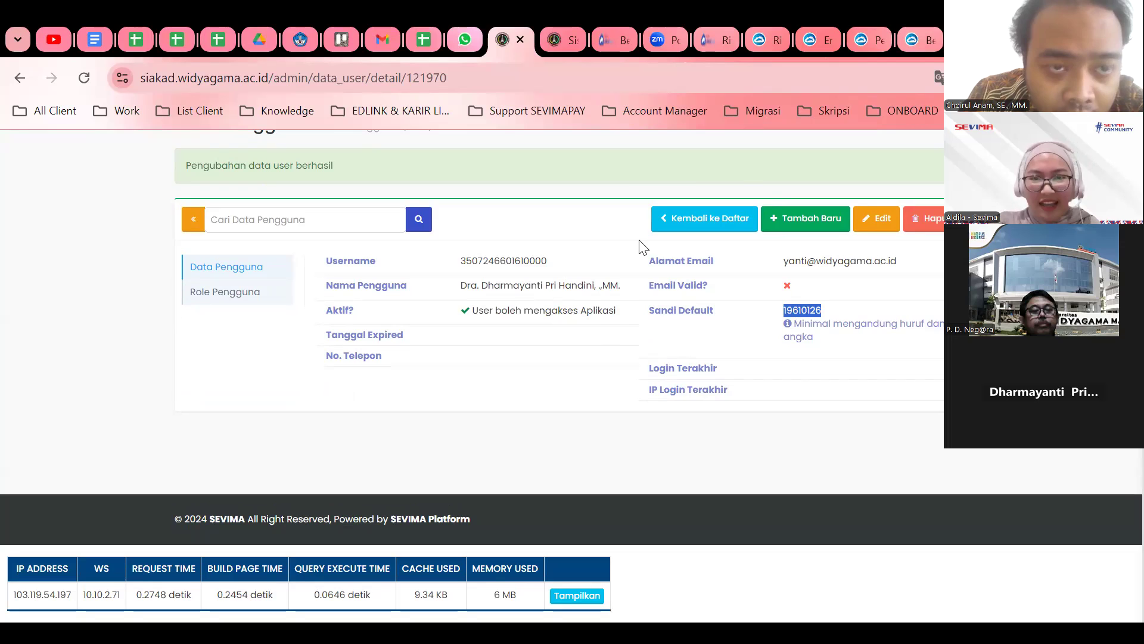
pyautogui.hotkey('alt', 'Tab')
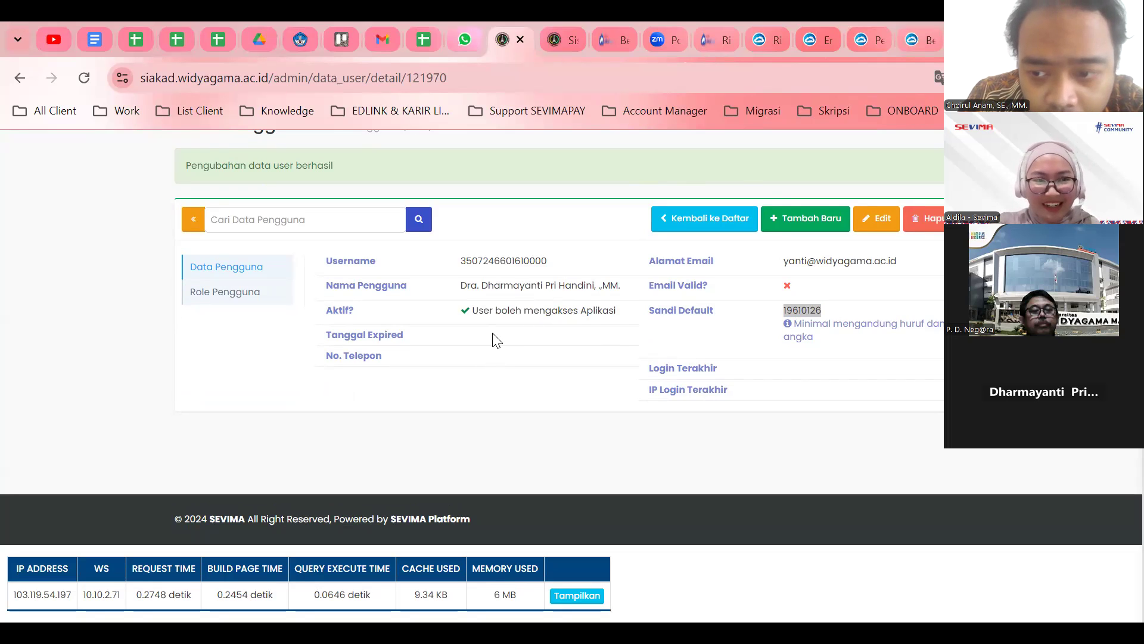
pyautogui.doubleClick(479, 256)
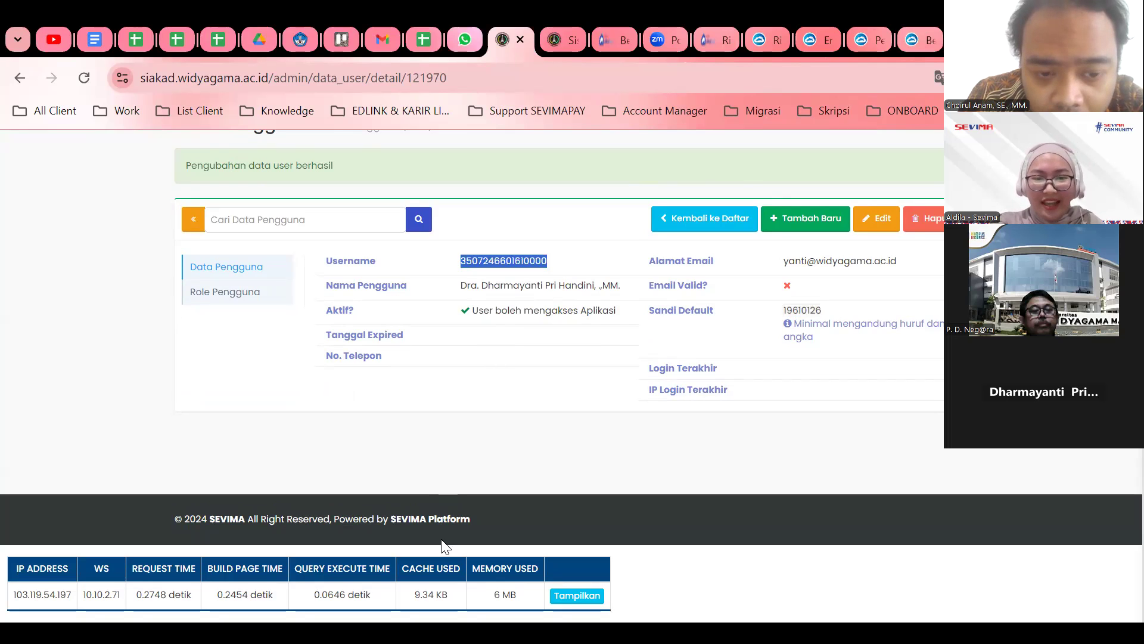
pyautogui.hotkey('alt', 'Tab')
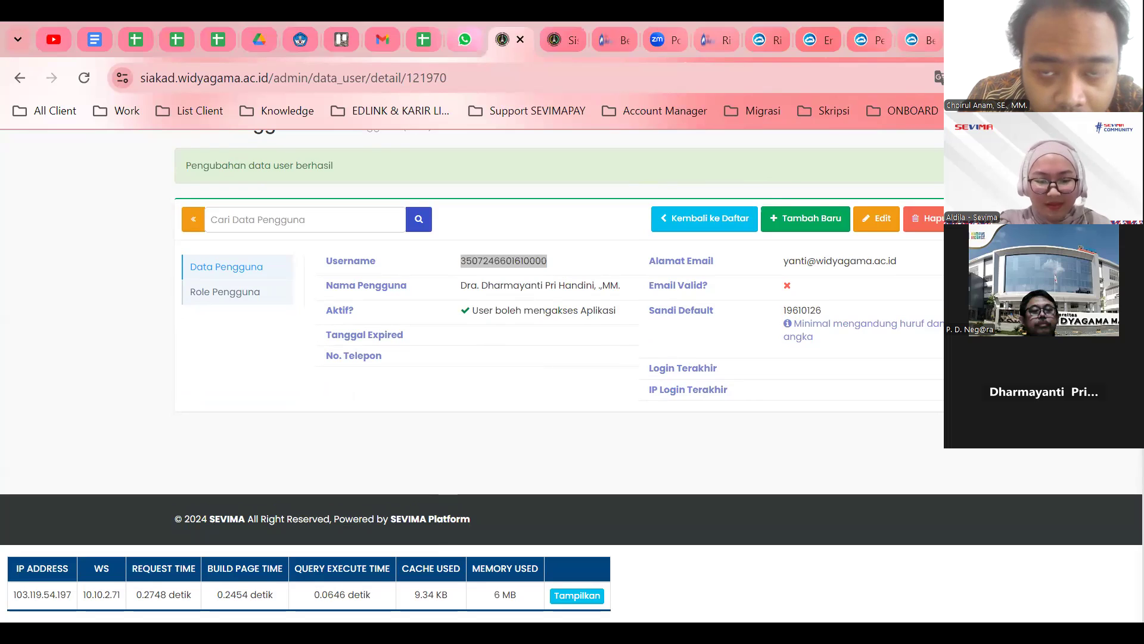
pyautogui.click(27, 366)
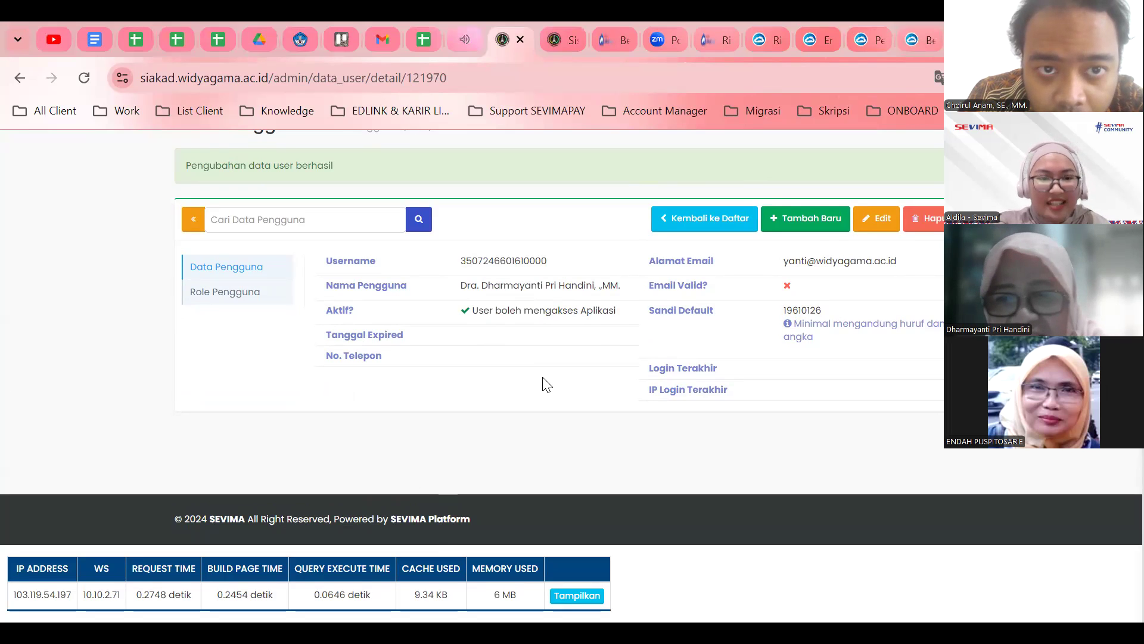
pyautogui.doubleClick(485, 252)
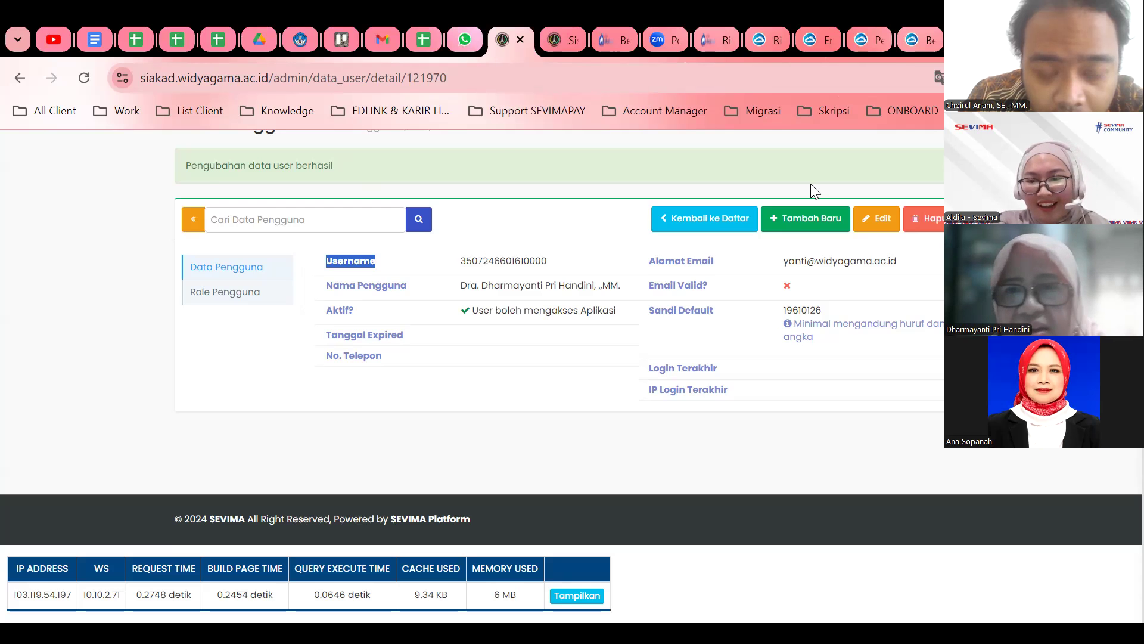
pyautogui.click(705, 218)
# Search the Pengguna list by the next lecturer's name, refining the query until her two accounts appear.
pyautogui.doubleClick(406, 401)
pyautogui.write('anna sof')
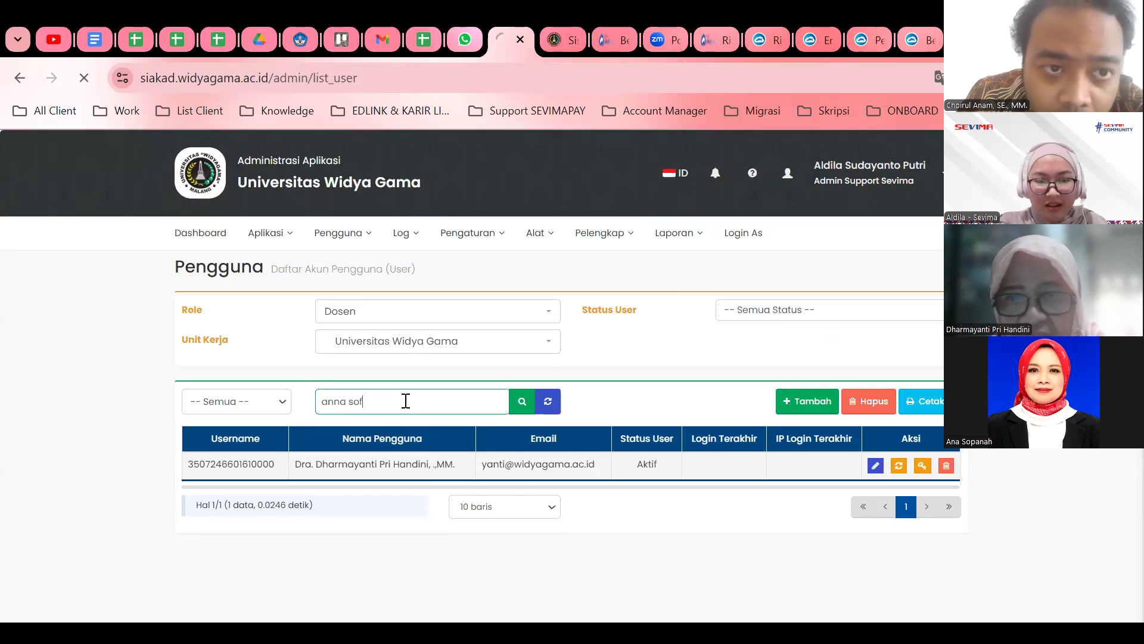
pyautogui.press('Return')
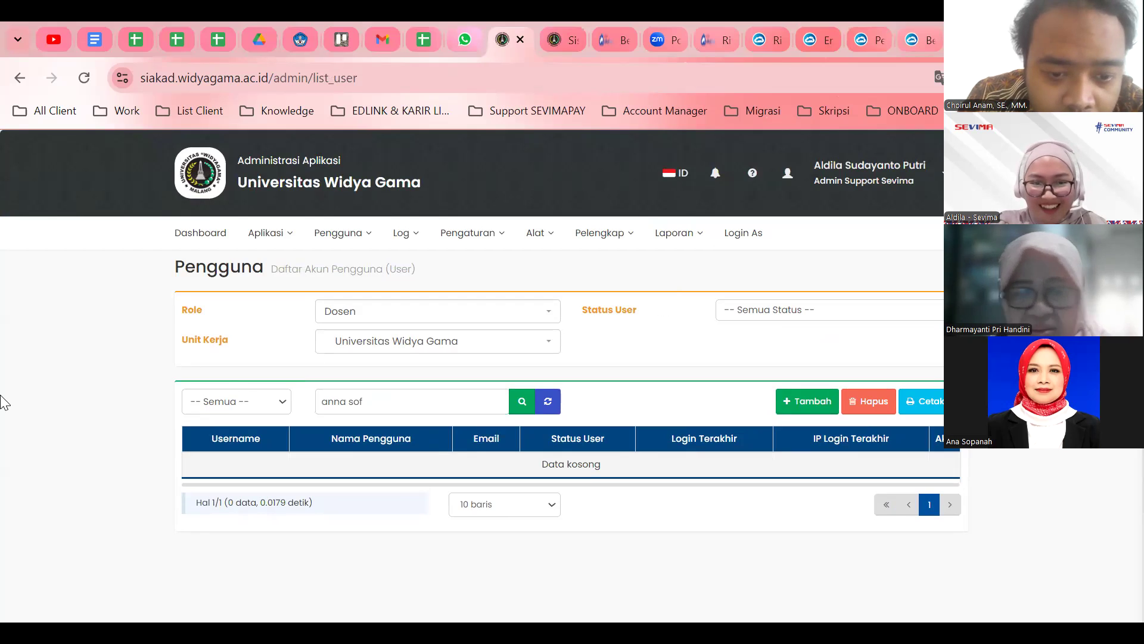
pyautogui.click(378, 412)
pyautogui.press('BackSpace')
pyautogui.write('pa')
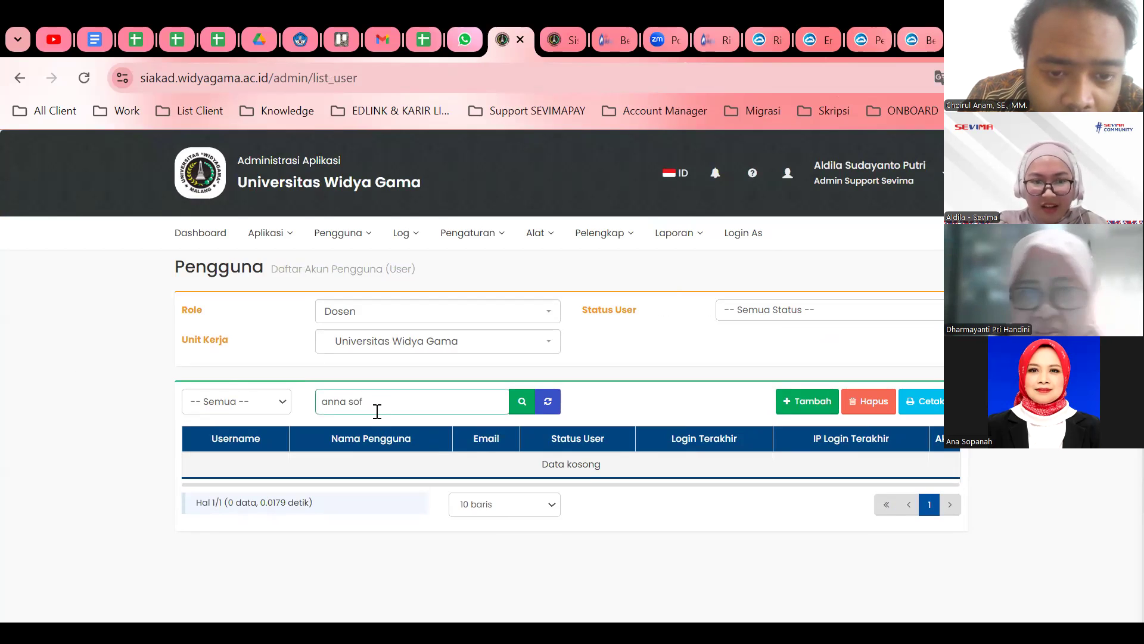
pyautogui.press('BackSpace')
pyautogui.press('BackSpace')
pyautogui.press('BackSpace')
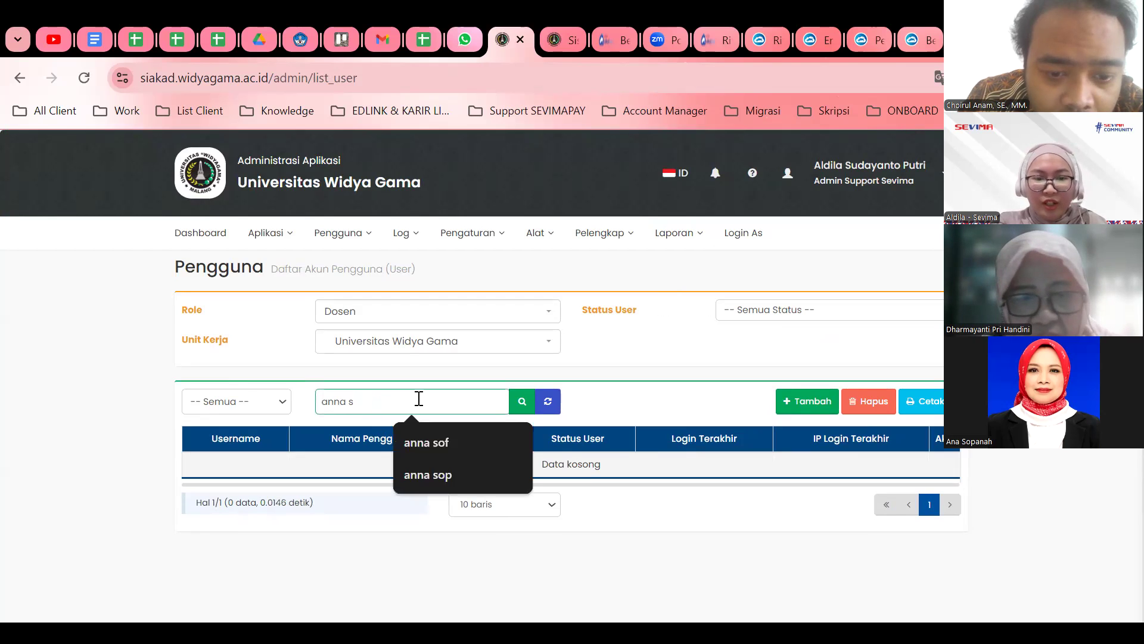
pyautogui.press('BackSpace')
pyautogui.press('BackSpace')
pyautogui.press('BackSpace')
pyautogui.press('BackSpace')
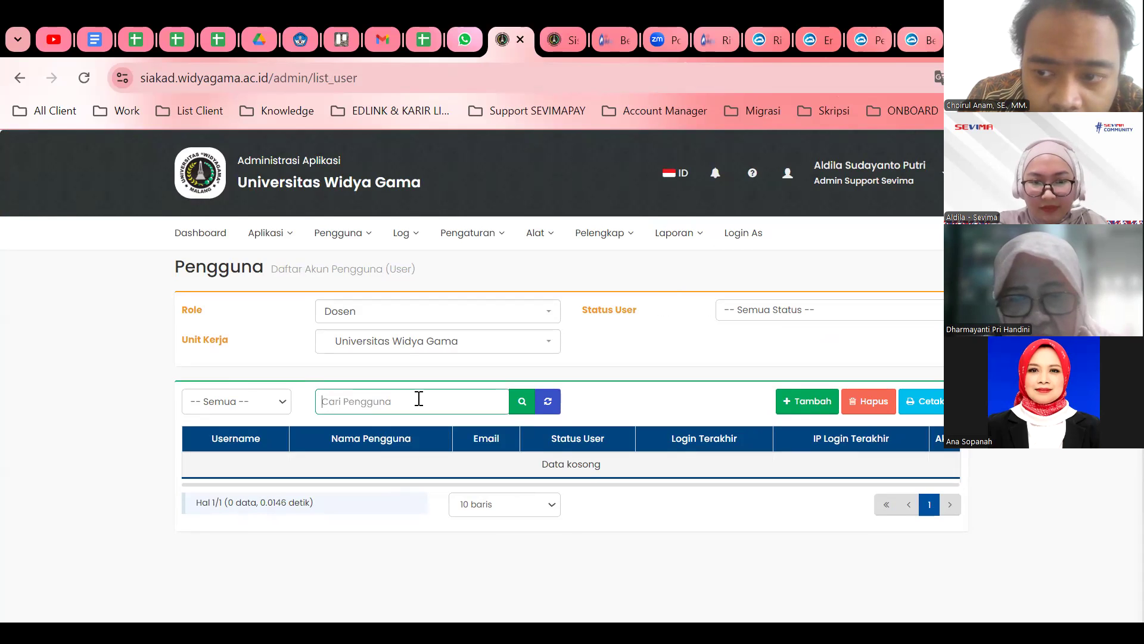
pyautogui.write('ana')
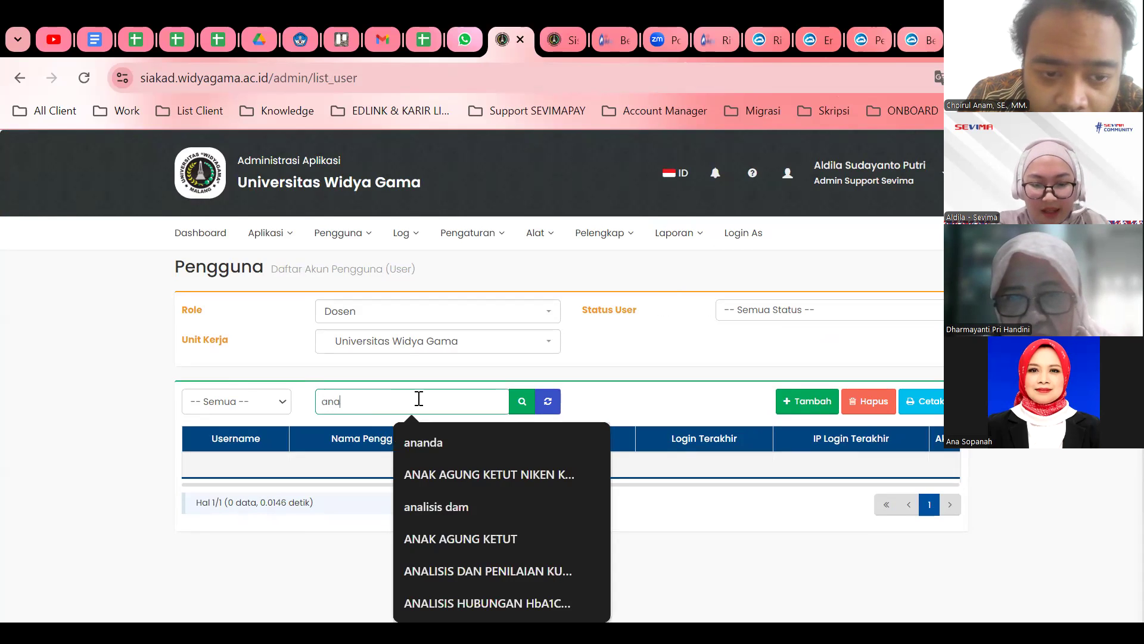
pyautogui.write('so')
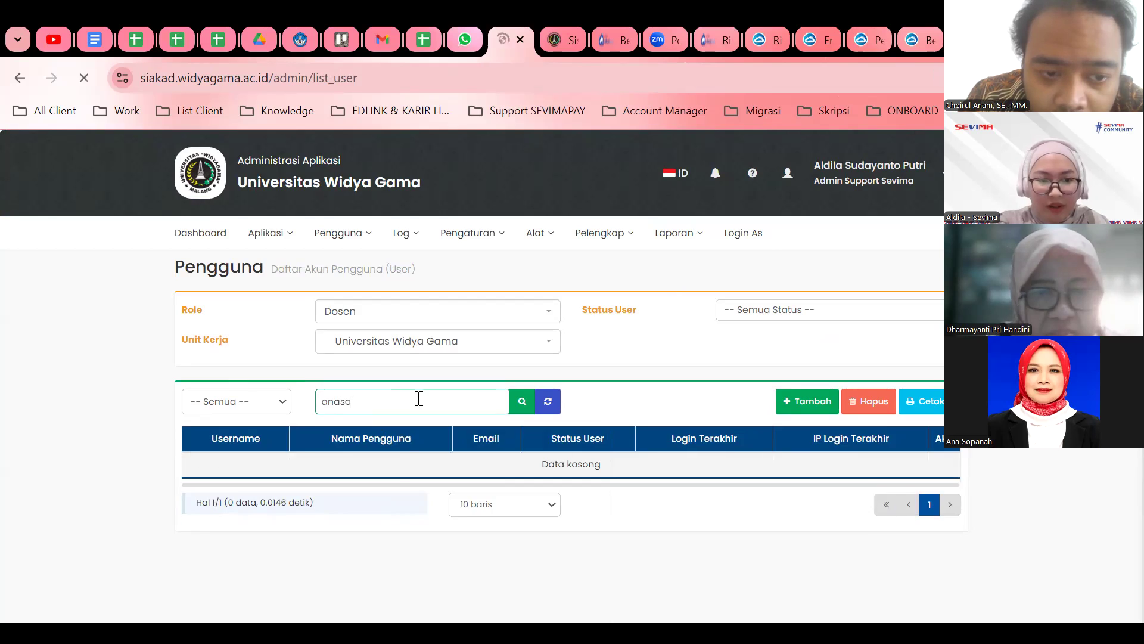
pyautogui.press('Return')
pyautogui.scroll(-2, 449, 414)
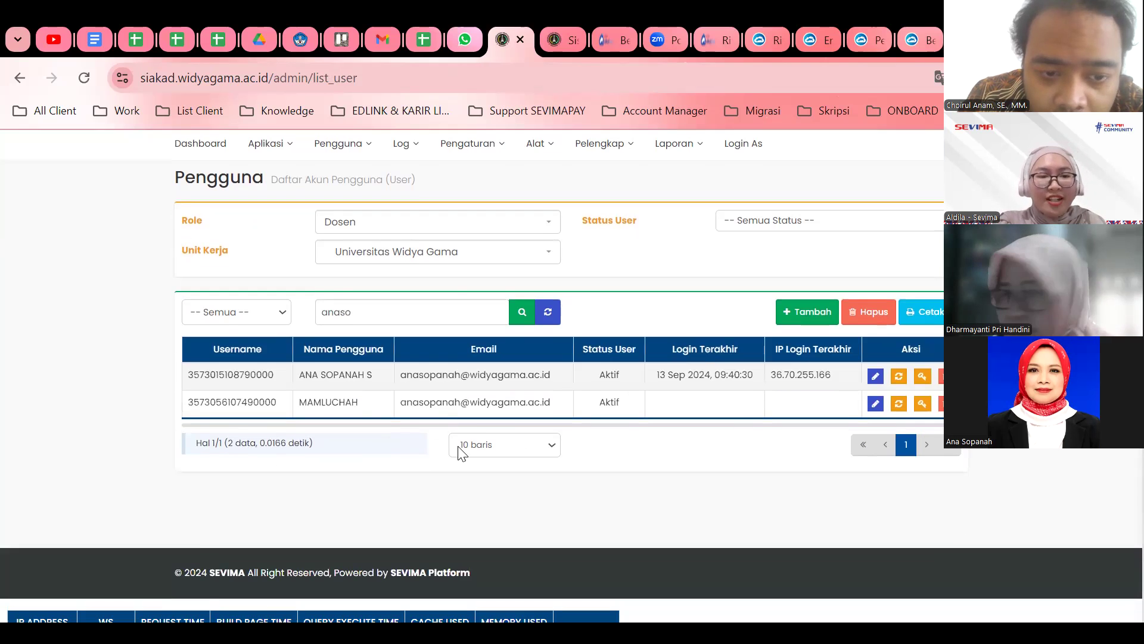
# Empty the second account's Alamat Email field, save with Ya, Simpan, and return to the list.
pyautogui.click(874, 404)
pyautogui.click(875, 311)
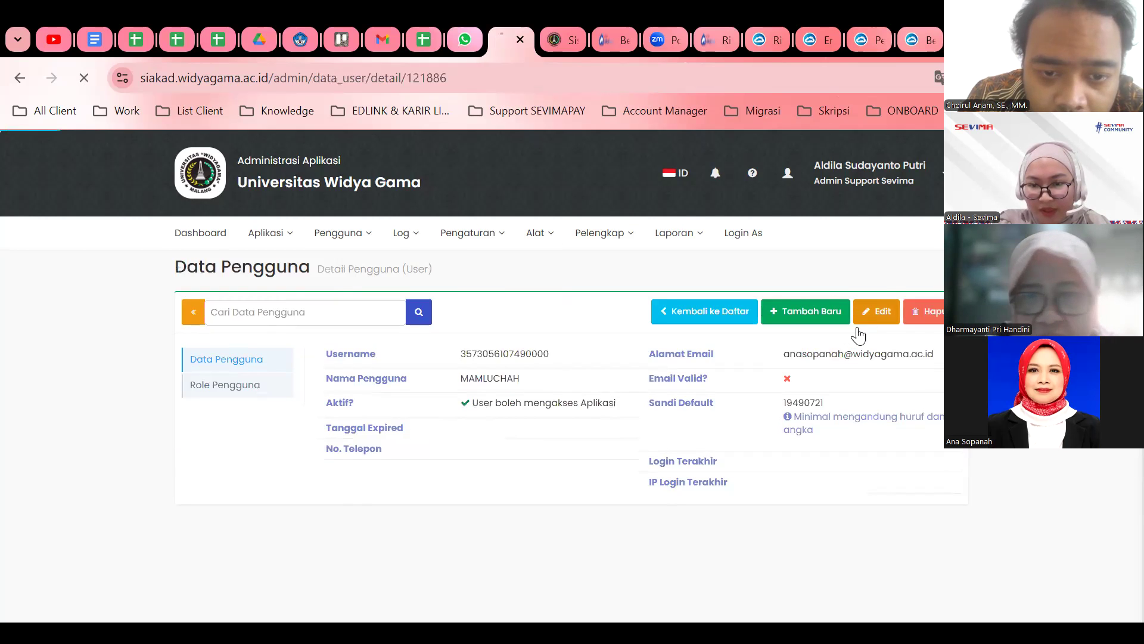
pyautogui.doubleClick(827, 359)
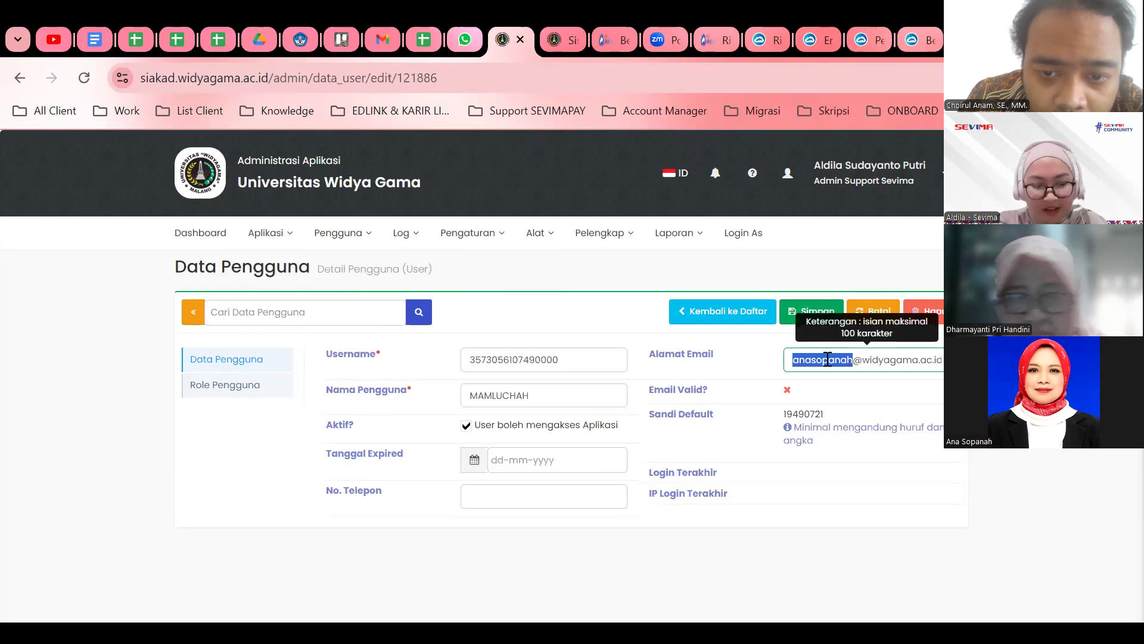
pyautogui.tripleClick(827, 359)
pyautogui.press('BackSpace')
pyautogui.click(810, 311)
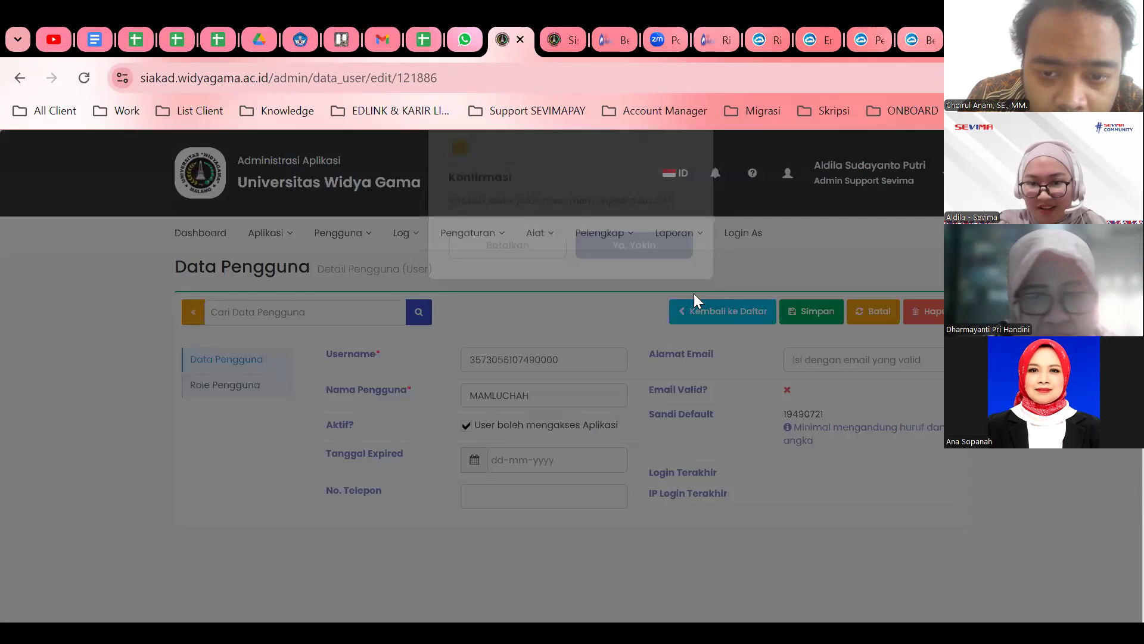
pyautogui.click(656, 269)
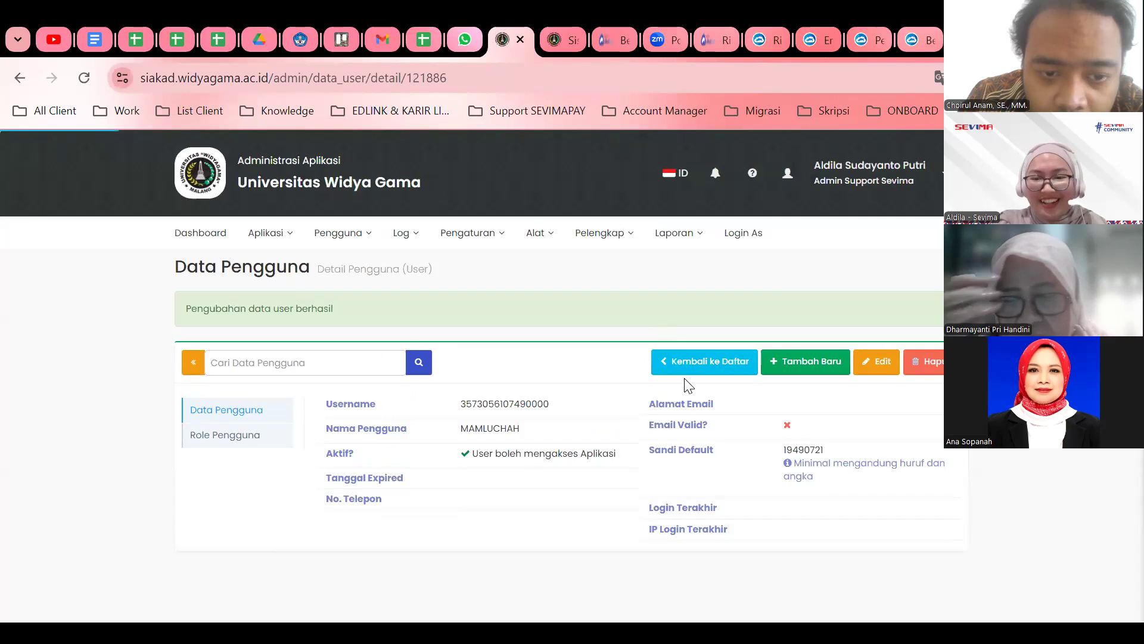
pyautogui.click(691, 364)
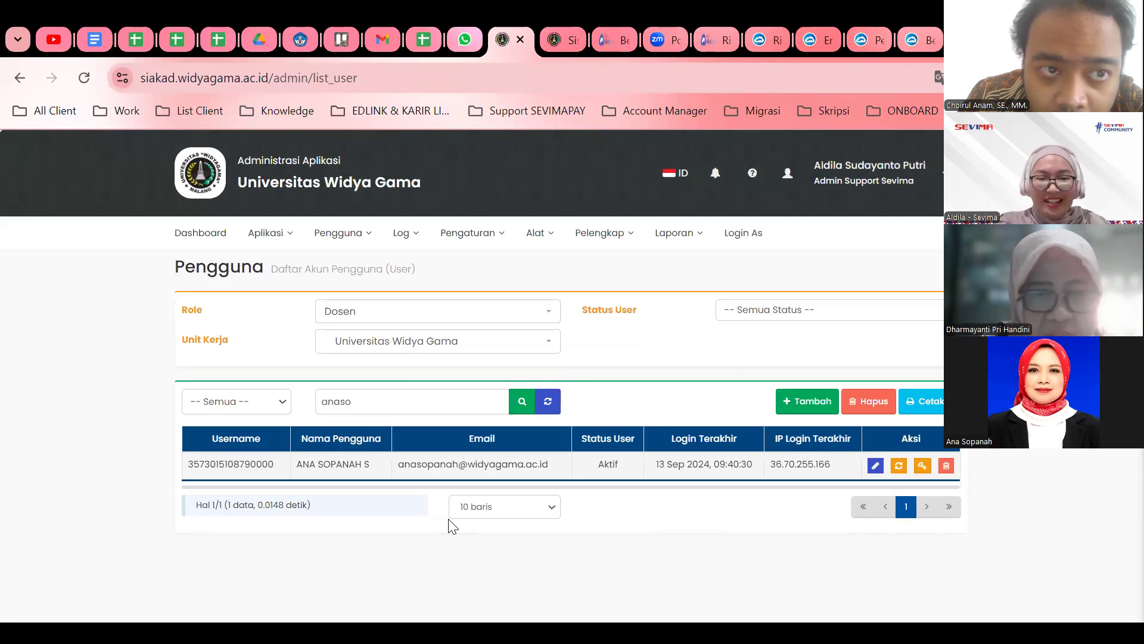
pyautogui.click(875, 465)
pyautogui.click(700, 311)
pyautogui.doubleClick(247, 466)
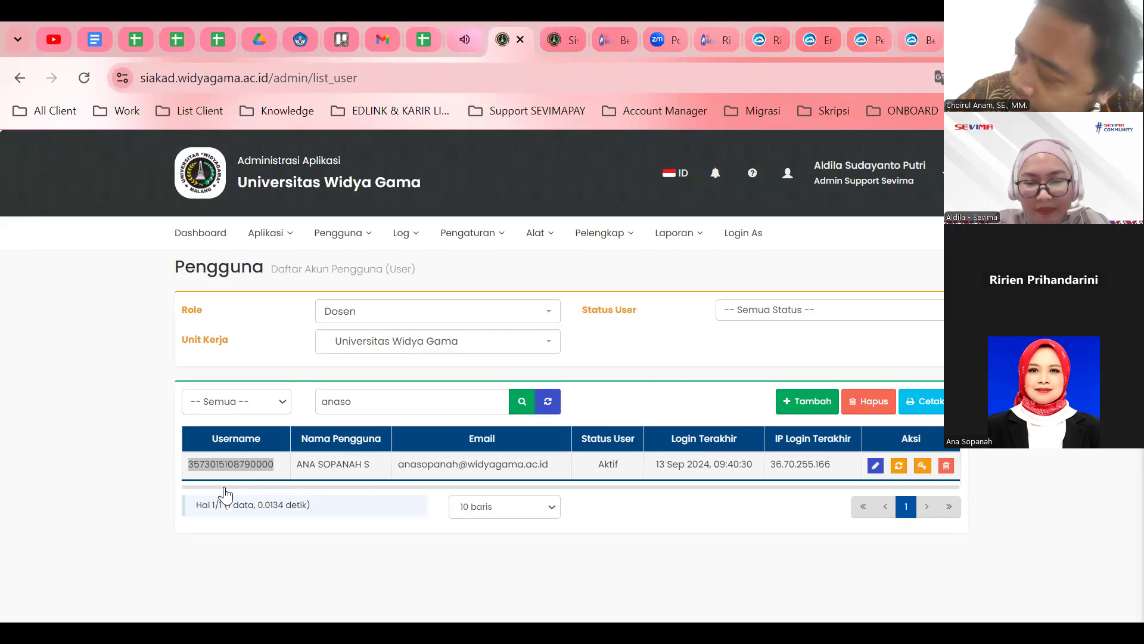
# Run a first, misspelled search for the lecturer, then clear the Cari Pengguna box.
pyautogui.doubleClick(389, 401)
pyautogui.write('rirean pr')
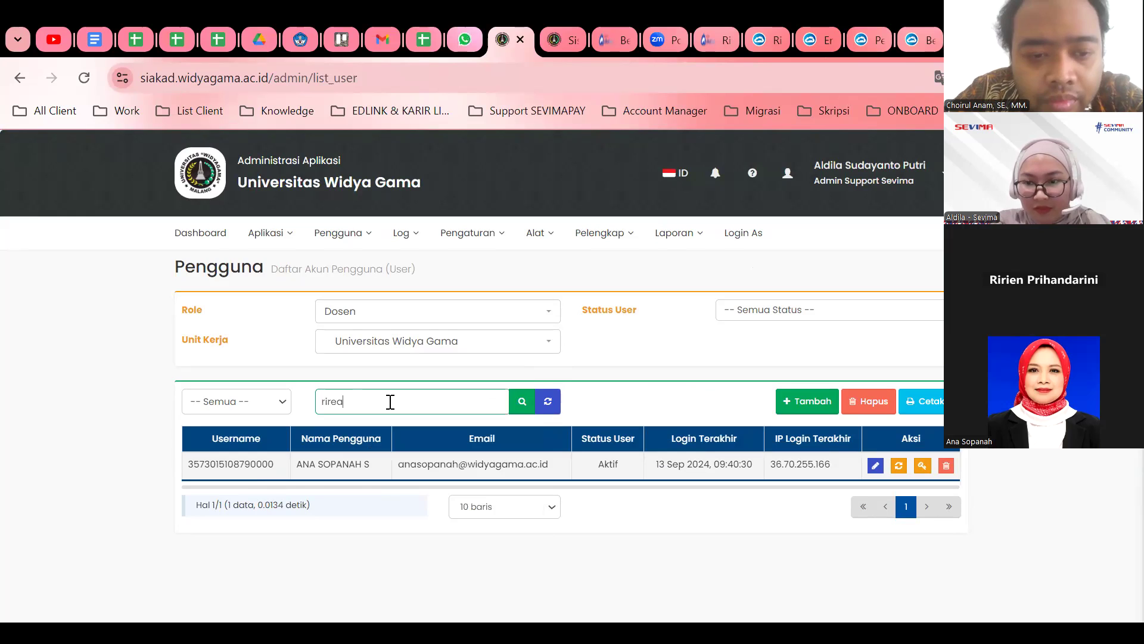
pyautogui.press('Return')
pyautogui.press('BackSpace')
pyautogui.press('BackSpace')
pyautogui.press('BackSpace')
pyautogui.press('BackSpace')
pyautogui.press('BackSpace')
pyautogui.press('BackSpace')
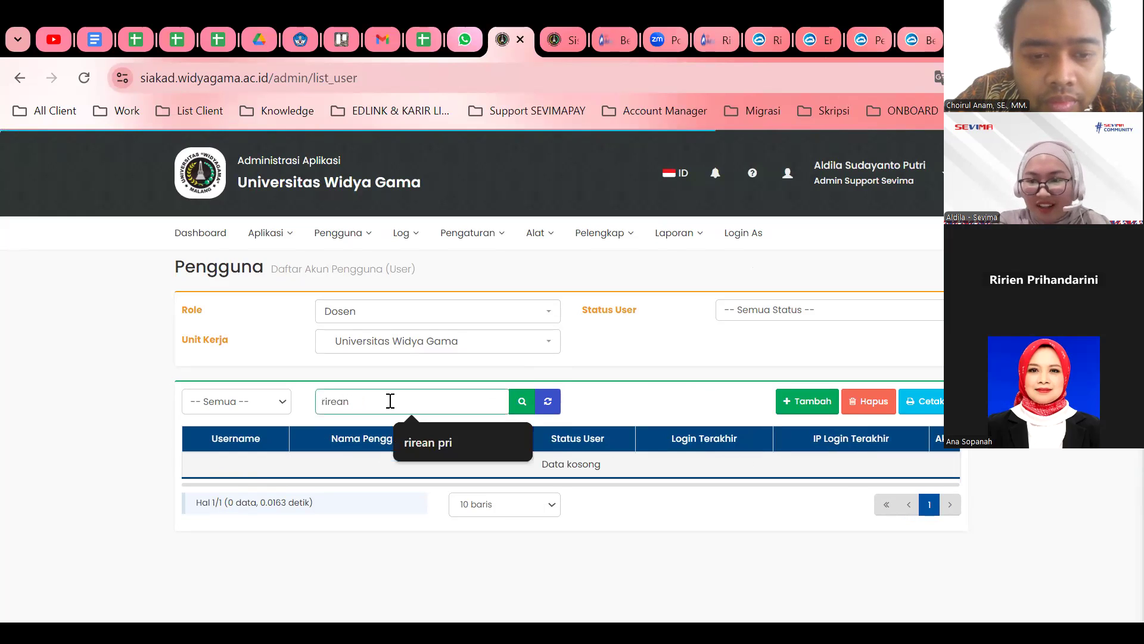
pyautogui.press('BackSpace')
pyautogui.press('BackSpace')
pyautogui.press('BackSpace')
pyautogui.press('BackSpace')
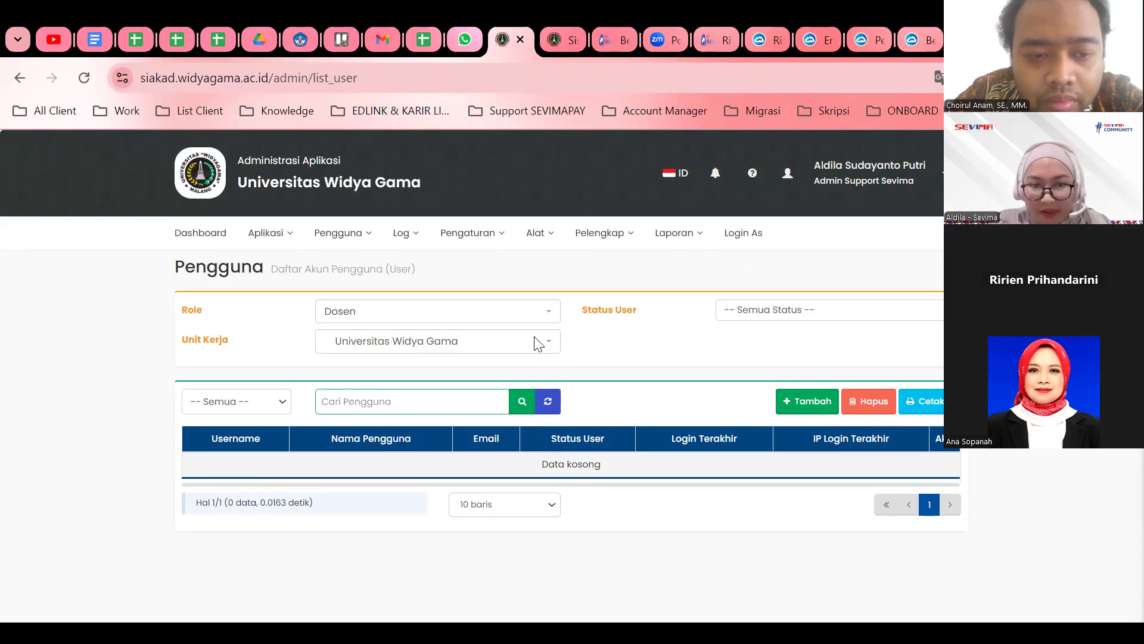
pyautogui.hotkey('alt', 'Tab')
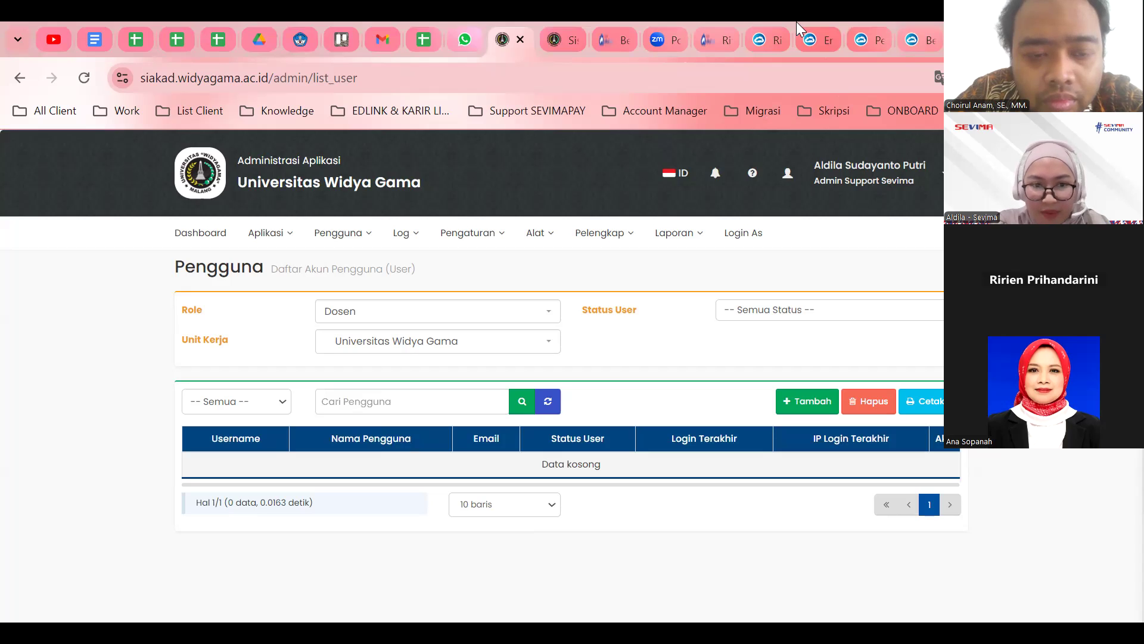
# Search the lecturer's full name to list her single active Dosen account with a Yahoo email.
pyautogui.click(371, 401)
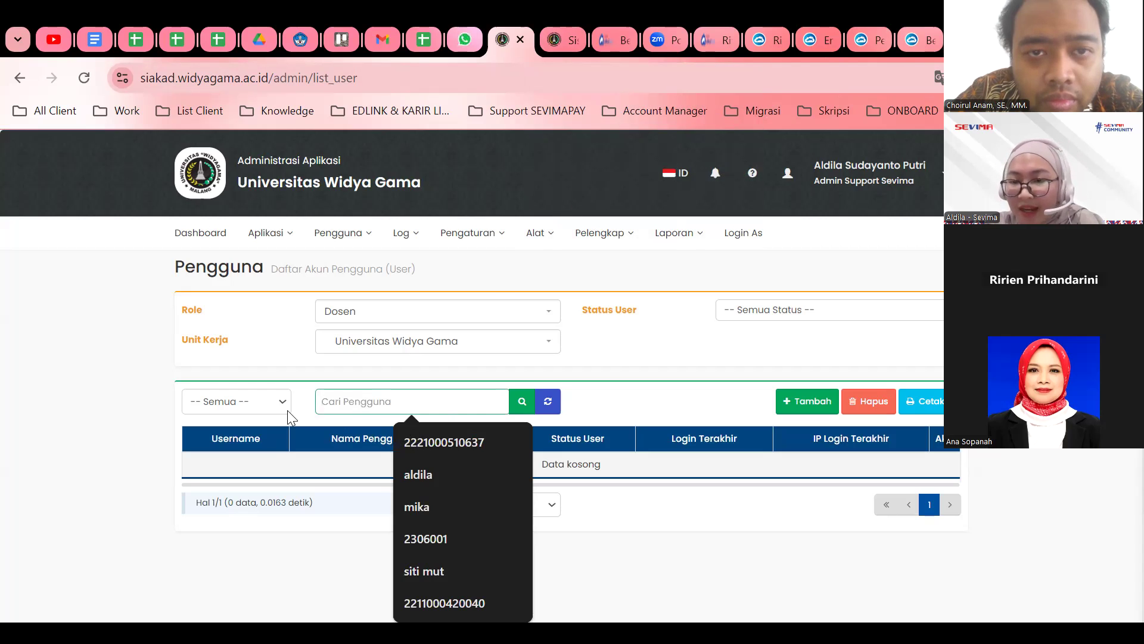
pyautogui.click(85, 424)
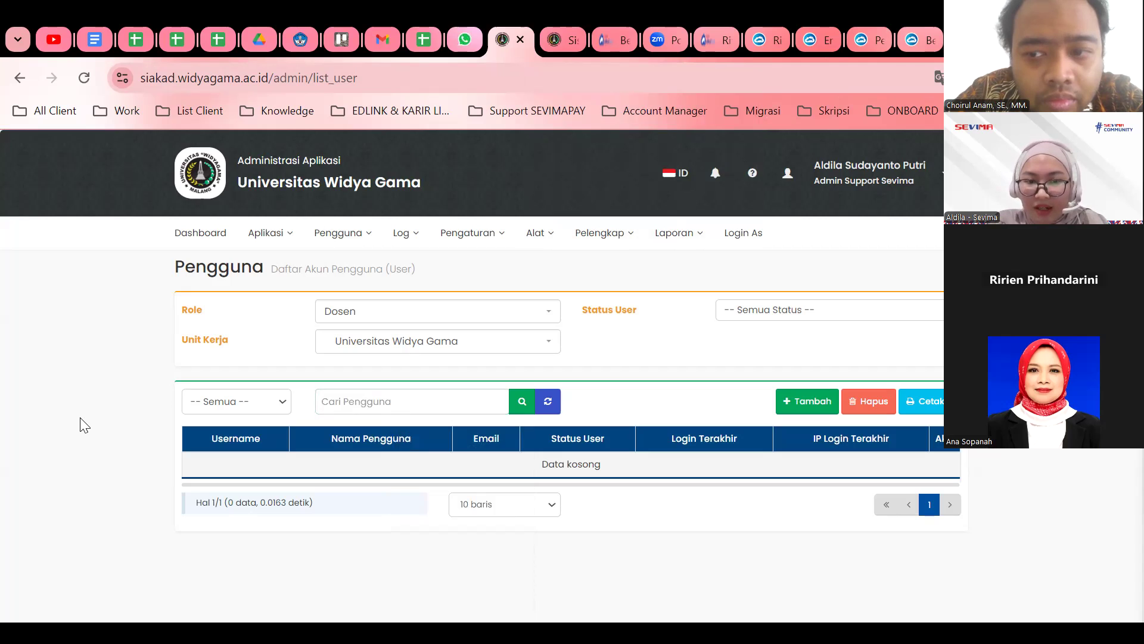
pyautogui.click(446, 407)
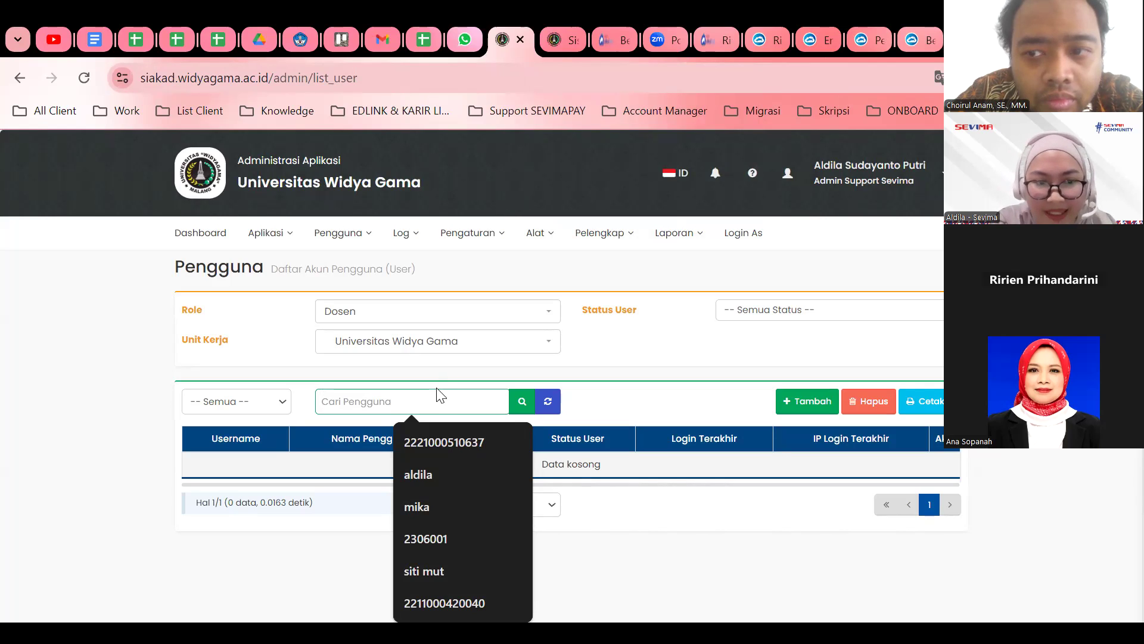
pyautogui.click(30, 422)
pyautogui.click(369, 407)
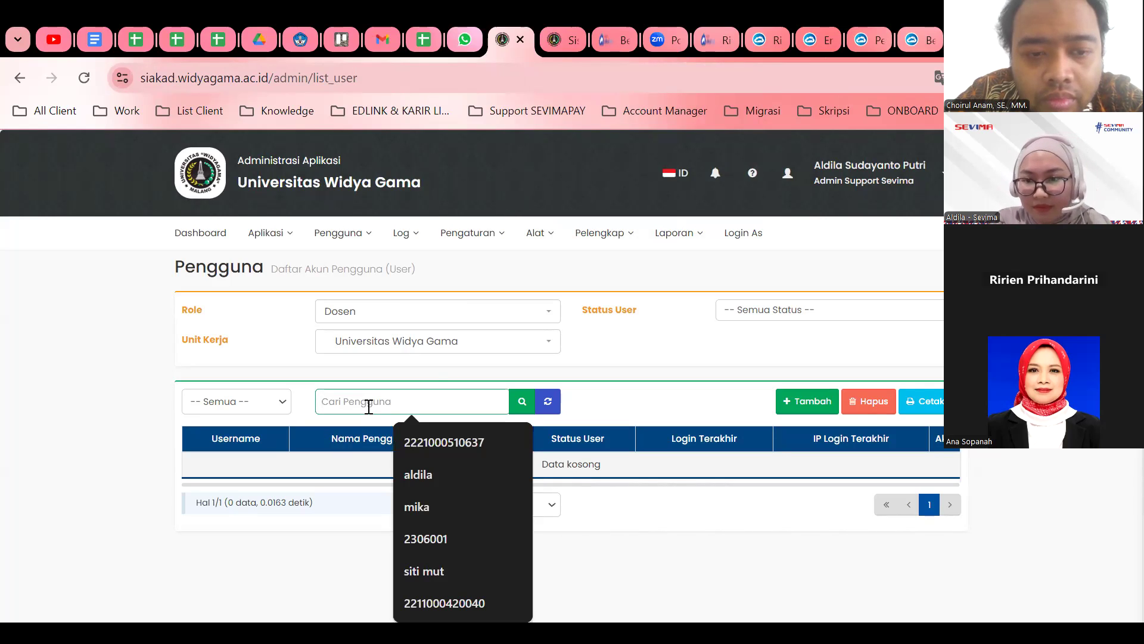
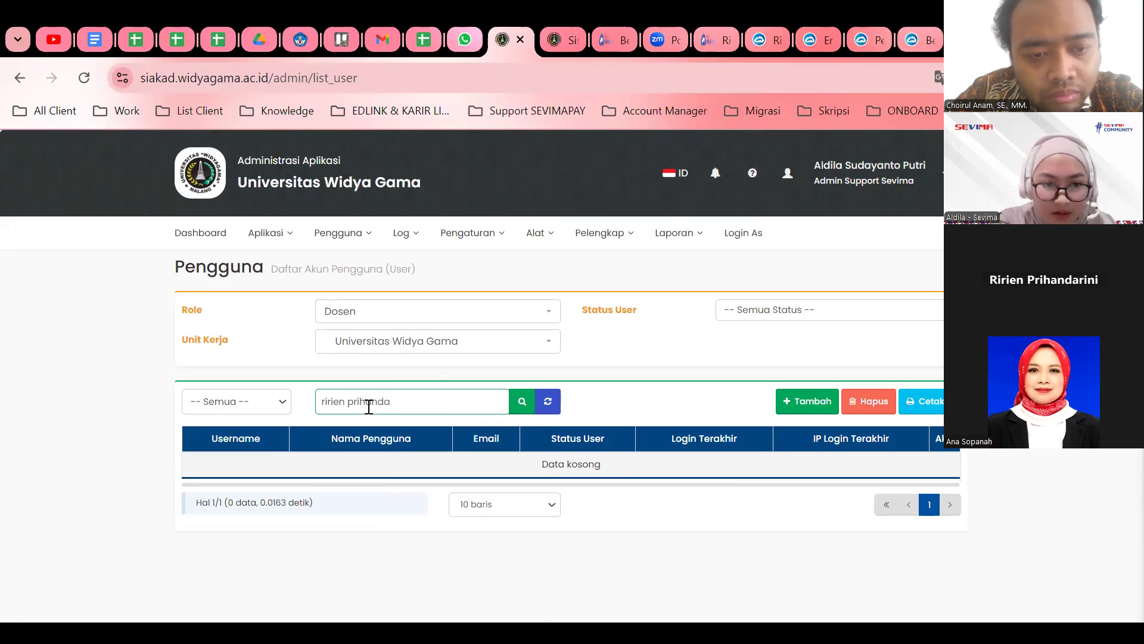
pyautogui.press('Return')
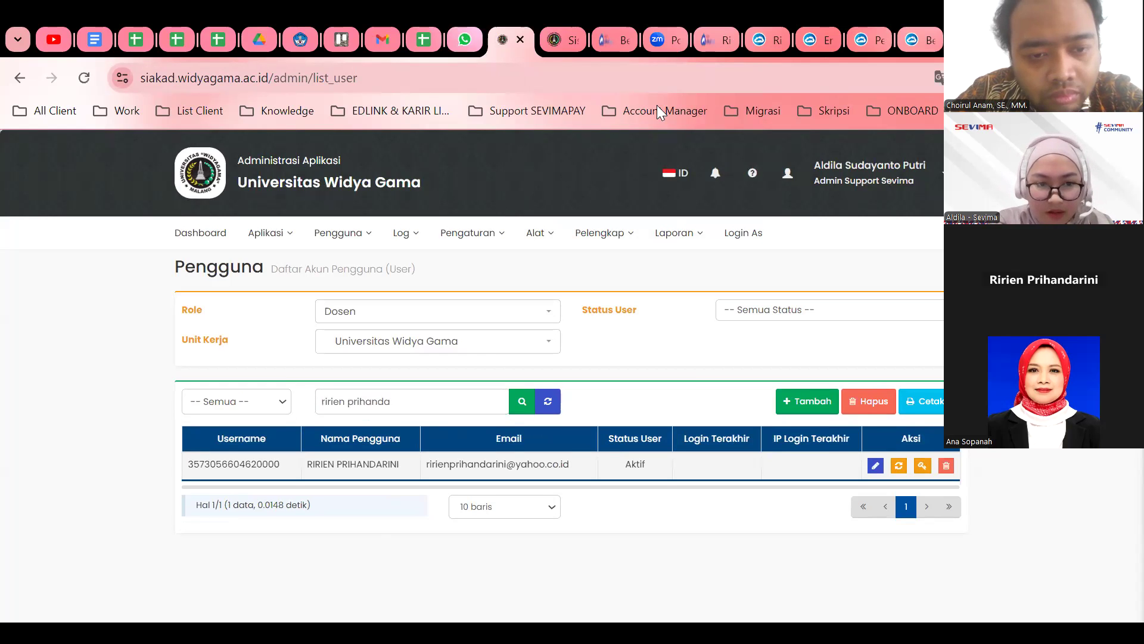
pyautogui.scroll(-2, 602, 322)
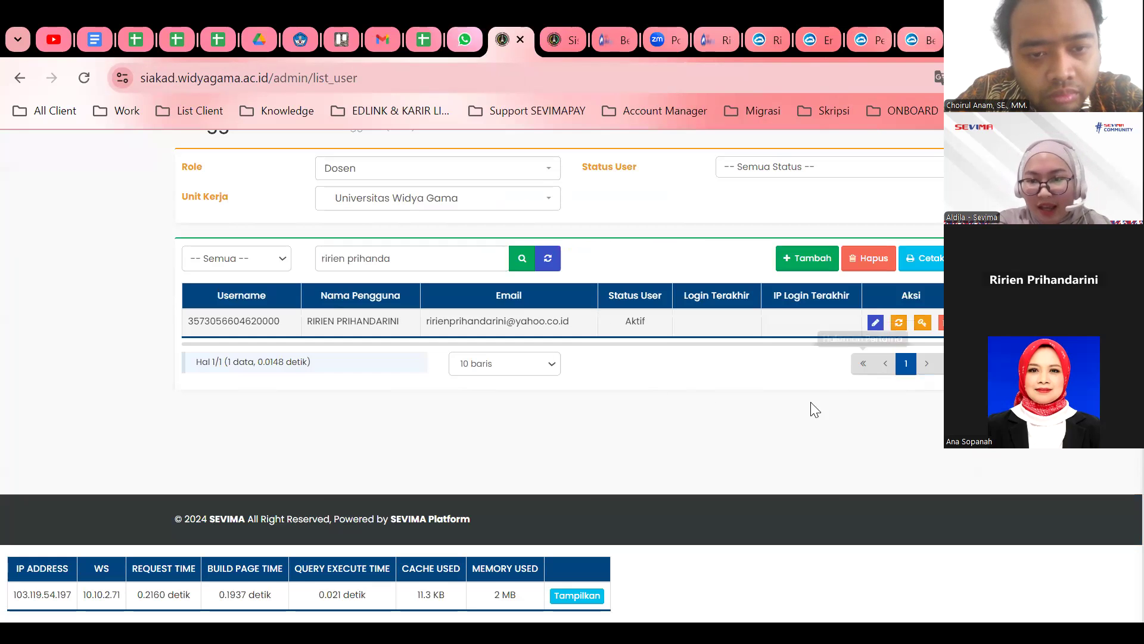
pyautogui.scroll(1, 511, 424)
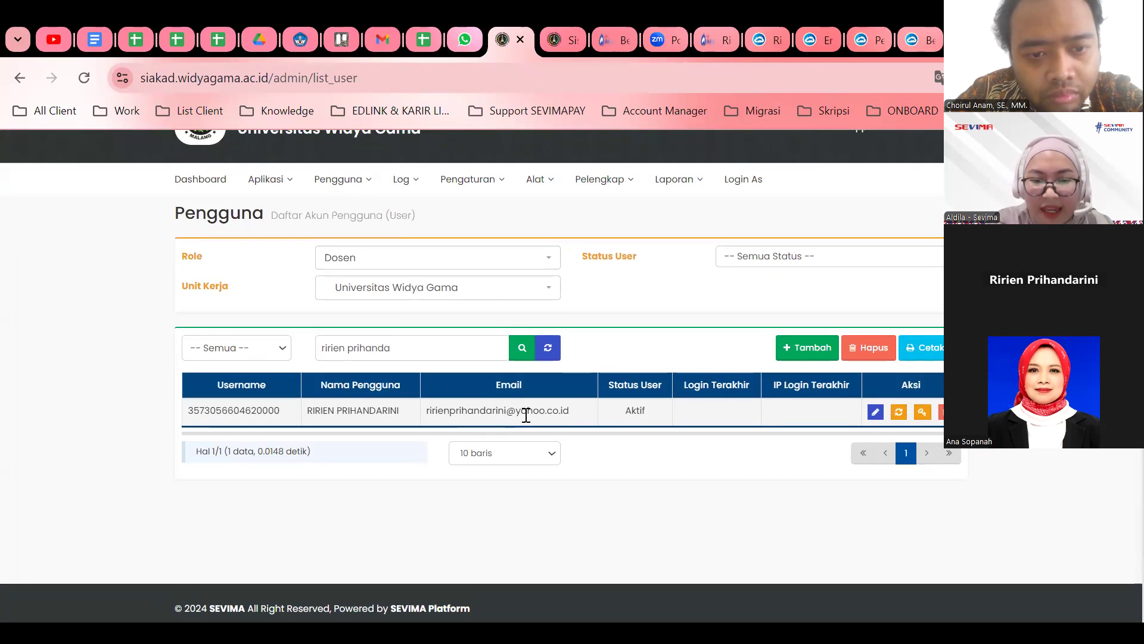
pyautogui.scroll(-1, 524, 417)
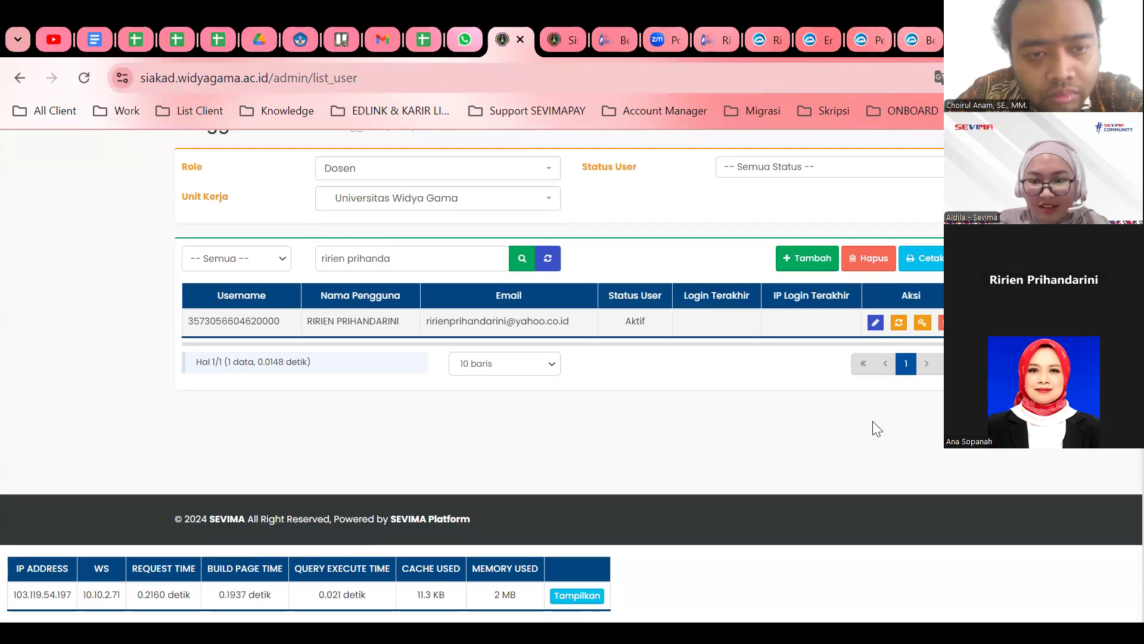
pyautogui.scroll(2, 877, 427)
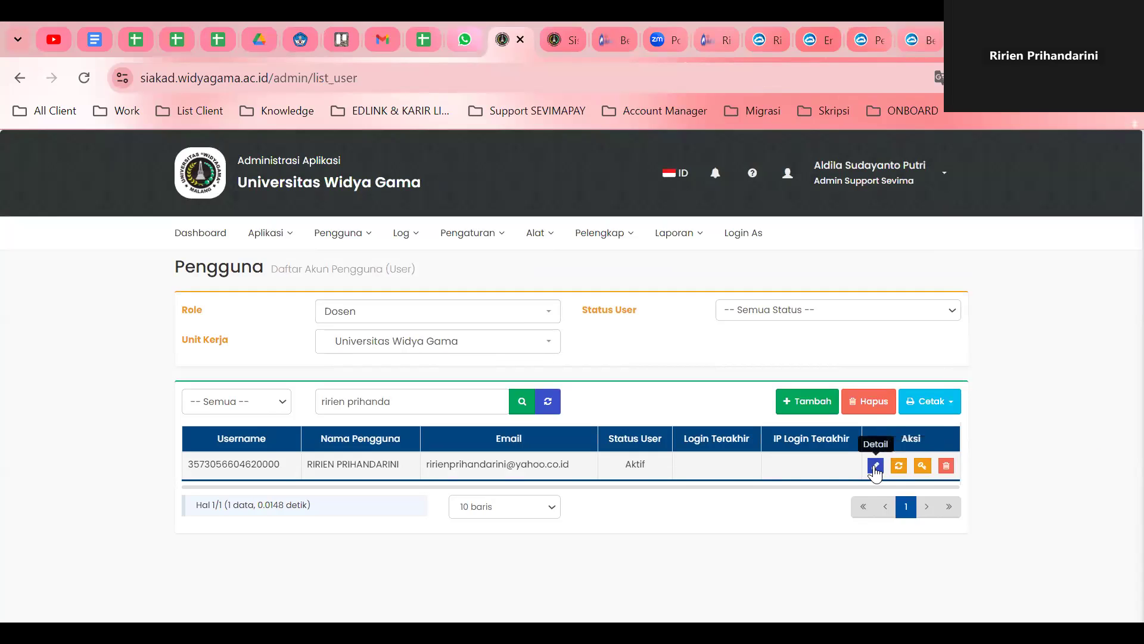
# Open the lecturer's account in edit mode and rewrite her Yahoo email as a Gmail address.
pyautogui.click(875, 466)
pyautogui.click(859, 316)
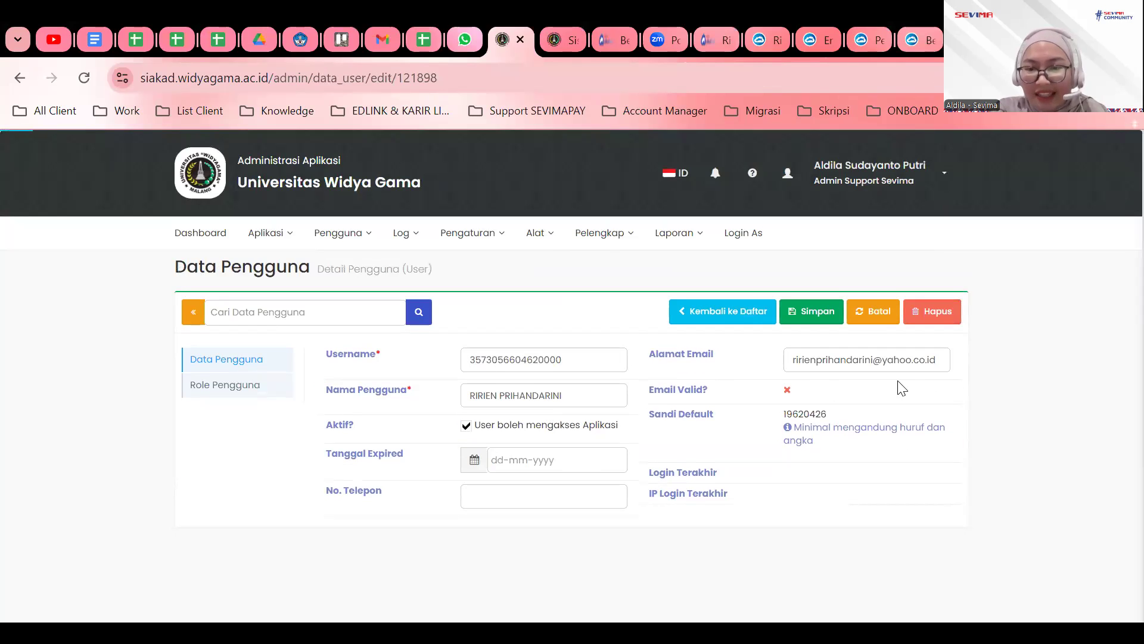
pyautogui.moveTo(810, 360); pyautogui.dragTo(964, 376)
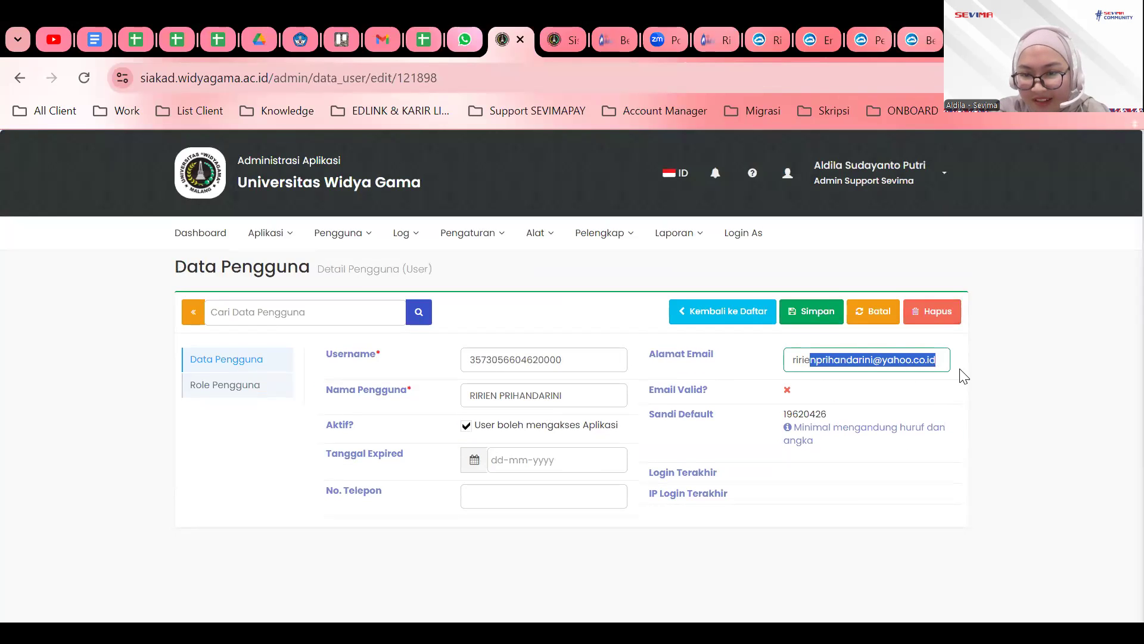
pyautogui.press('BackSpace')
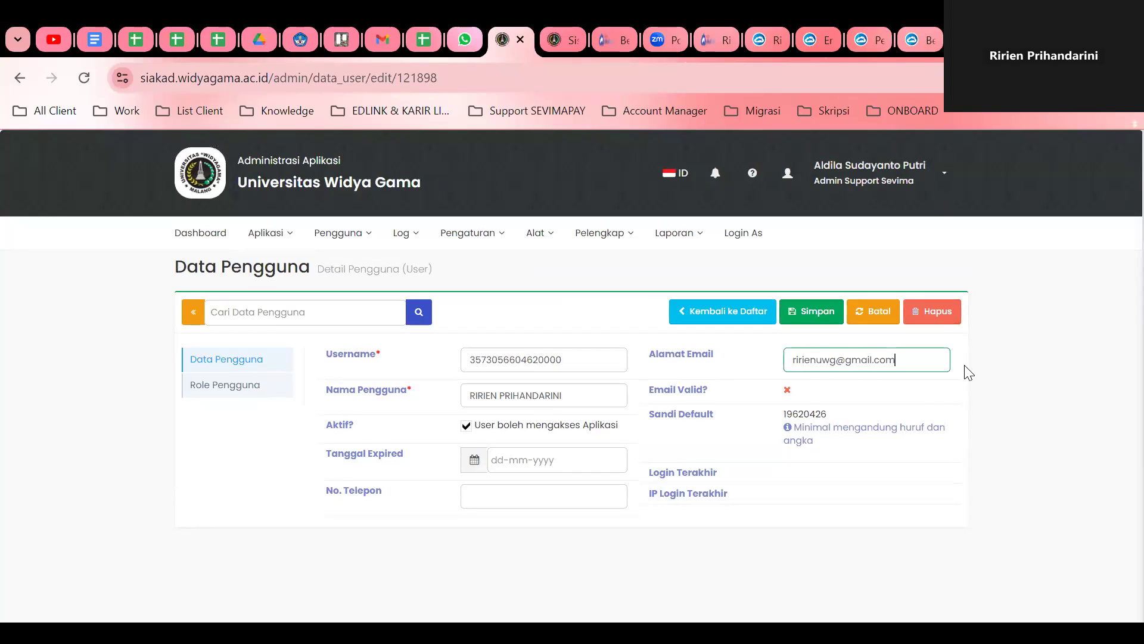
pyautogui.tripleClick(817, 359)
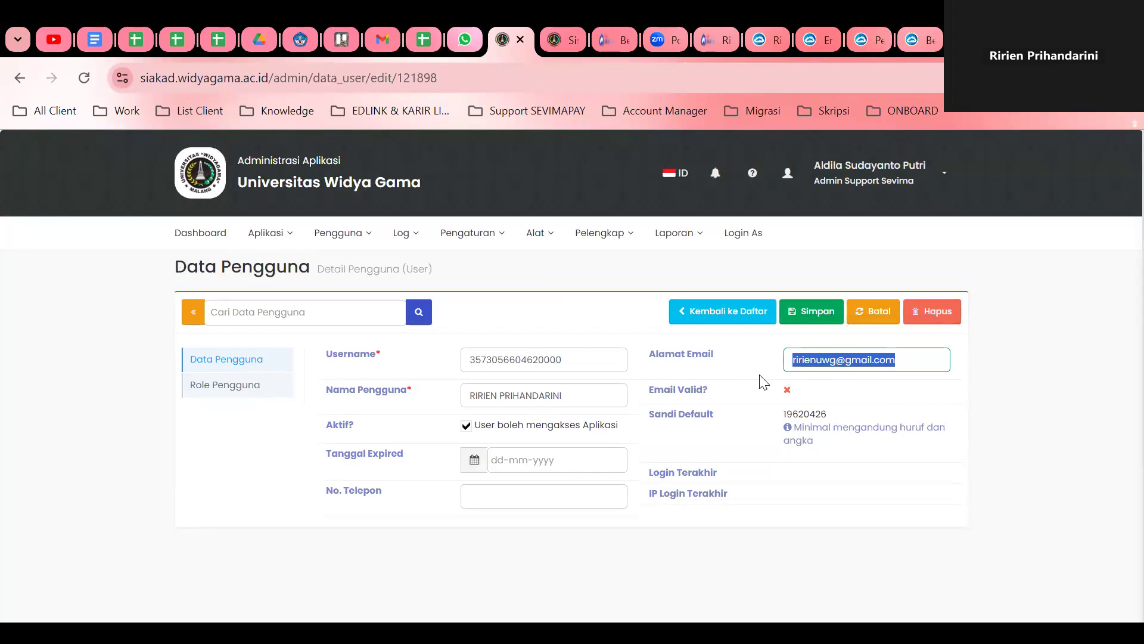
# Check the Username and Sandi Default values, then save and confirm with Ya, Simpan.
pyautogui.doubleClick(478, 360)
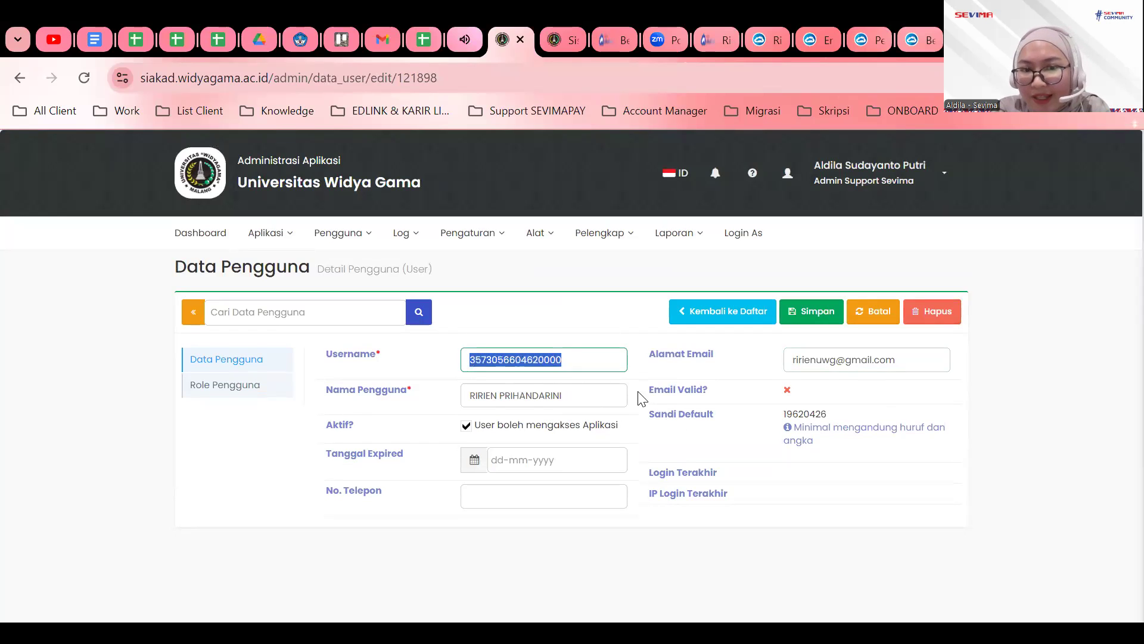
pyautogui.click(469, 363)
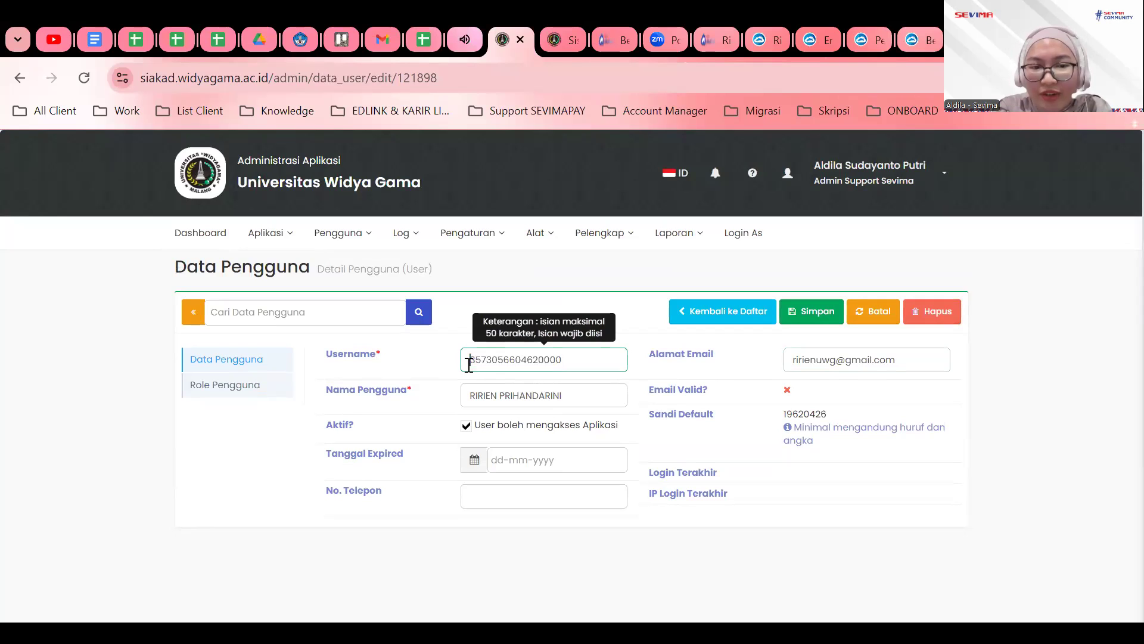
pyautogui.moveTo(470, 363); pyautogui.dragTo(574, 363)
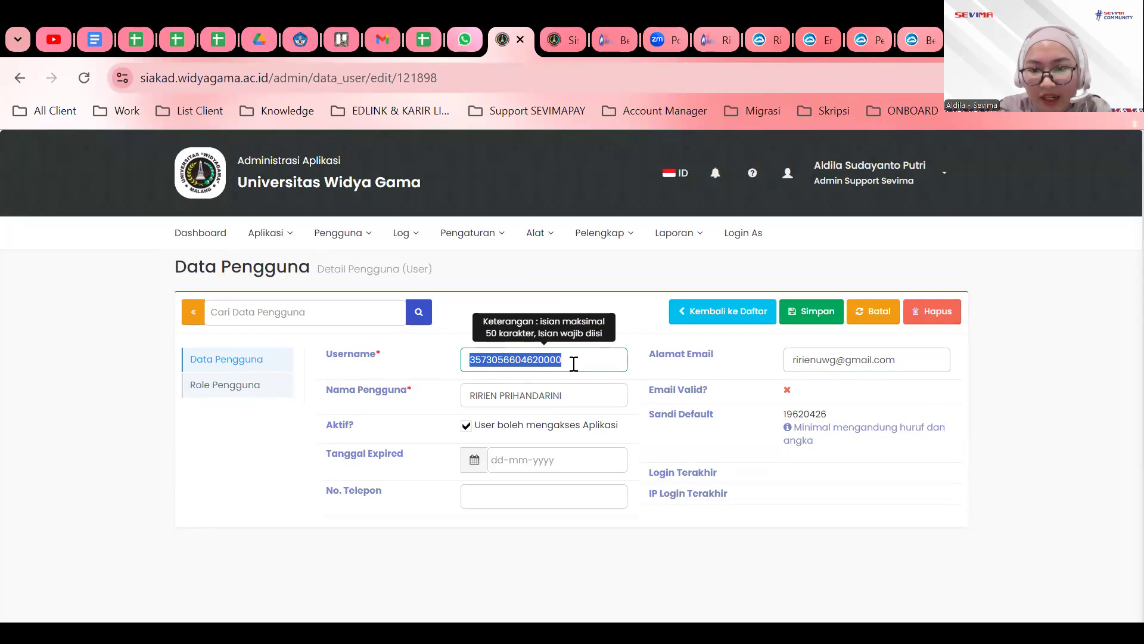
pyautogui.moveTo(783, 413); pyautogui.dragTo(833, 412)
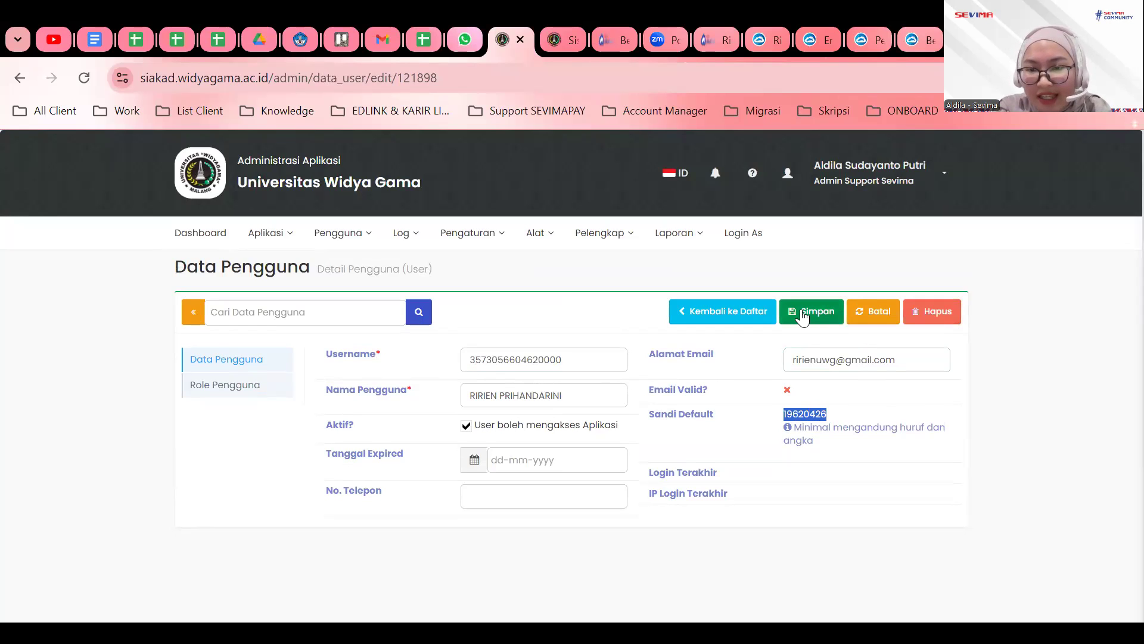
pyautogui.click(803, 316)
pyautogui.click(663, 276)
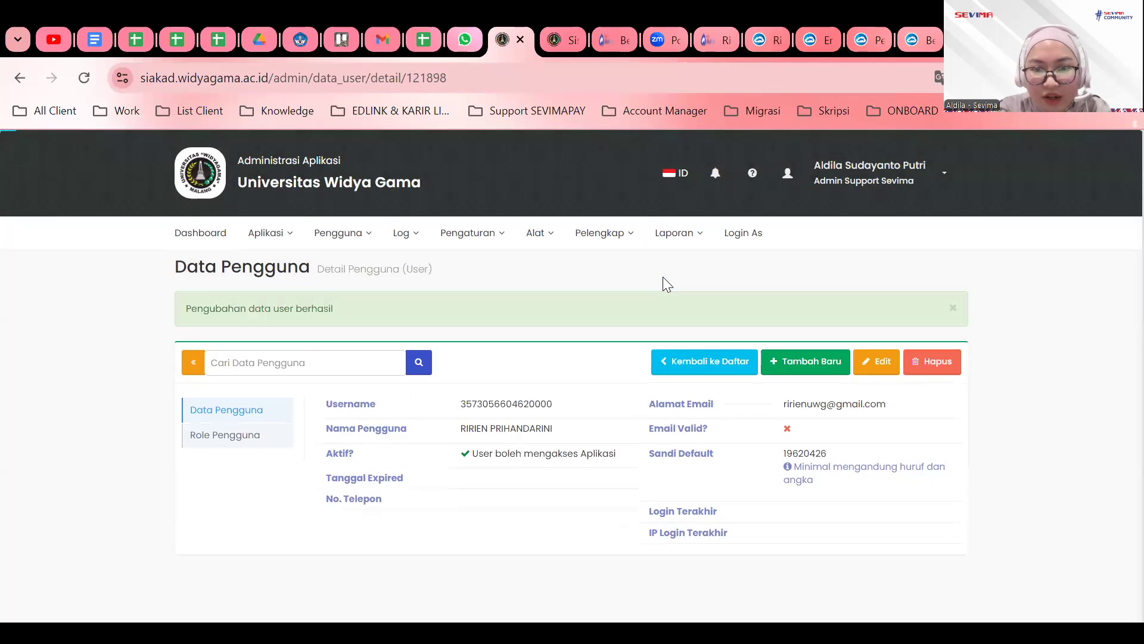
pyautogui.doubleClick(505, 408)
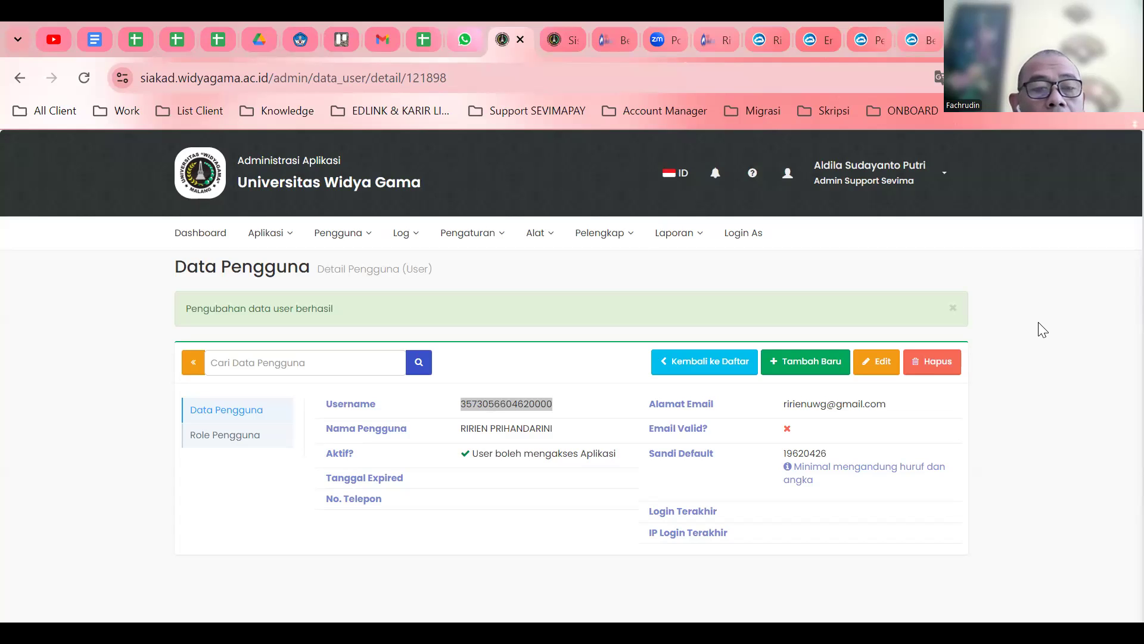
pyautogui.click(930, 280)
pyautogui.click(701, 245)
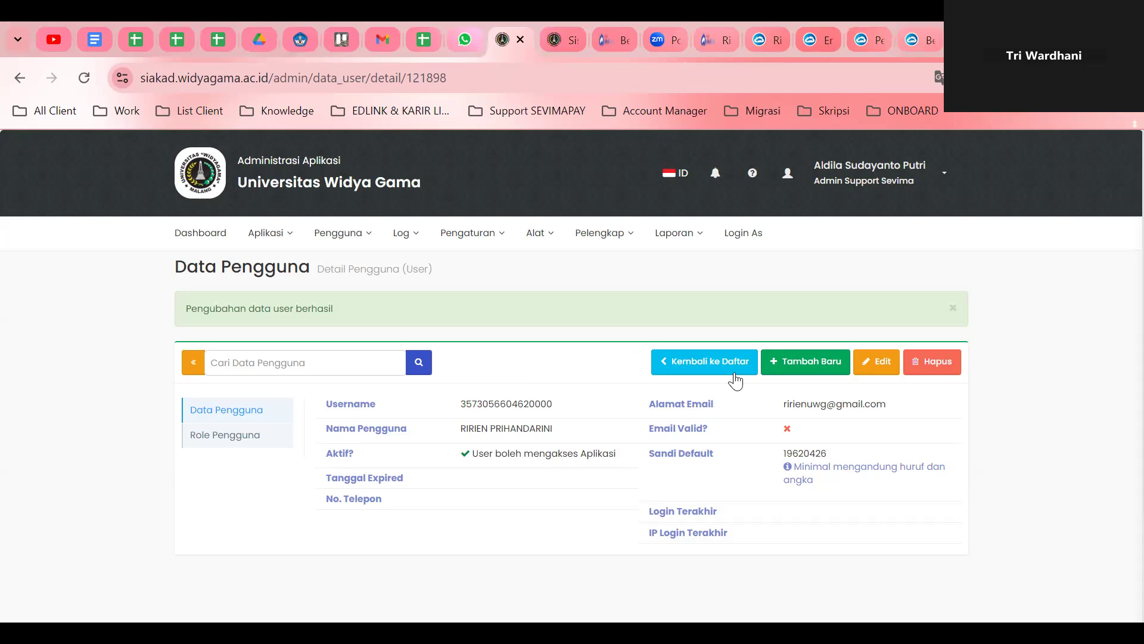
pyautogui.scroll(-2, 739, 388)
pyautogui.scroll(2, 739, 389)
pyautogui.scroll(-2, 739, 381)
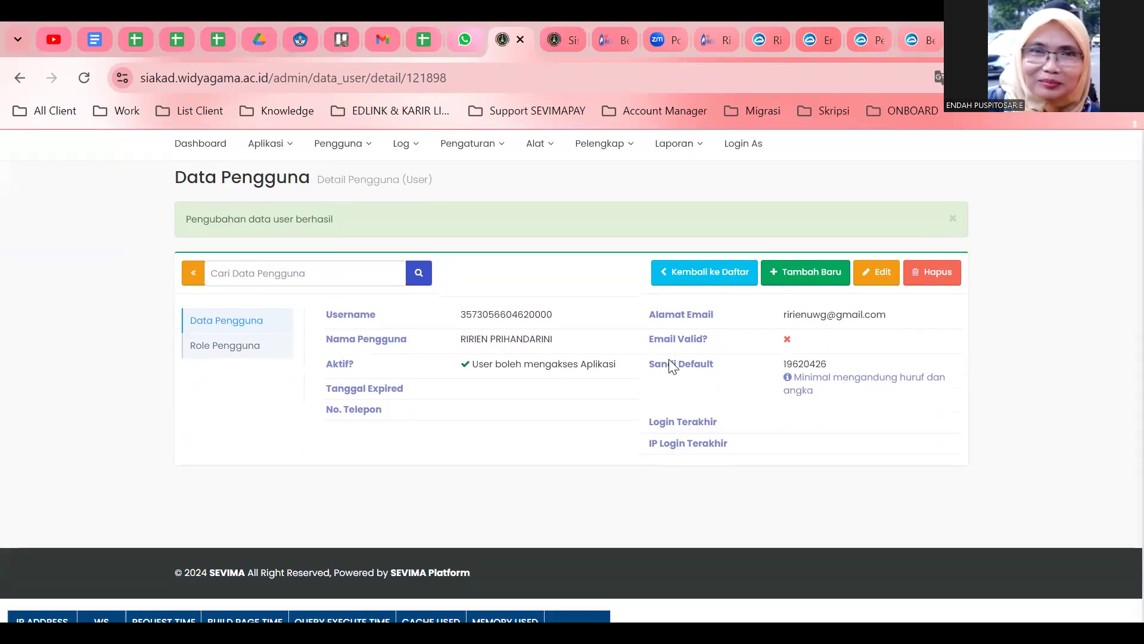
# Return from the lecturer's detail page to the Pengguna list via Kembali ke Daftar.
pyautogui.click(706, 262)
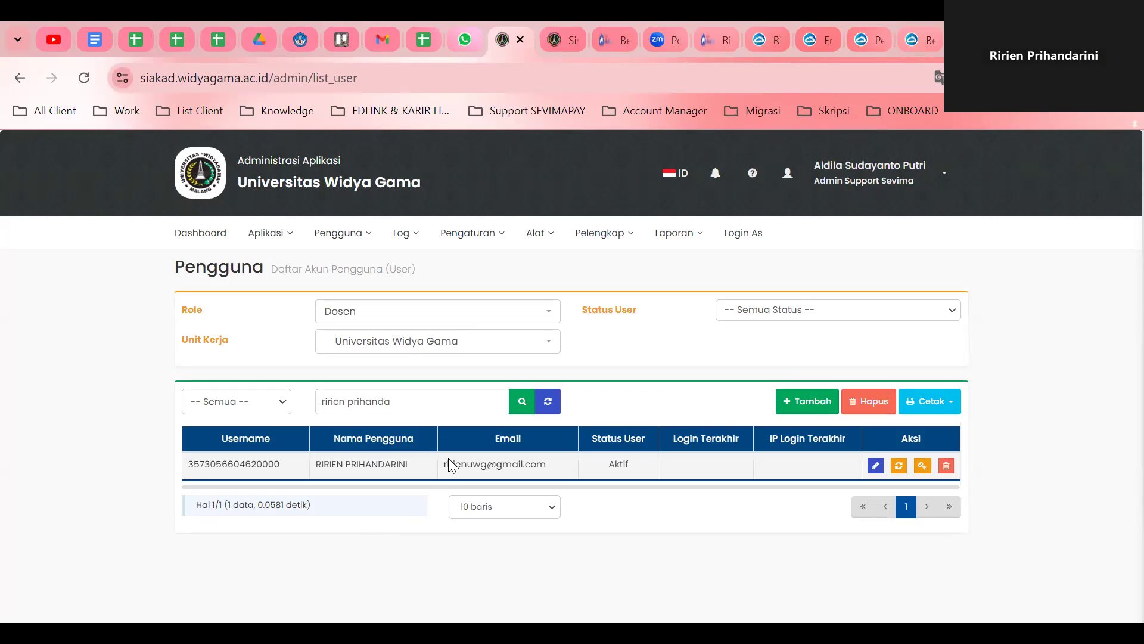
# Search the Pengguna list again by the lecturer's first name.
pyautogui.tripleClick(391, 399)
pyautogui.write('r')
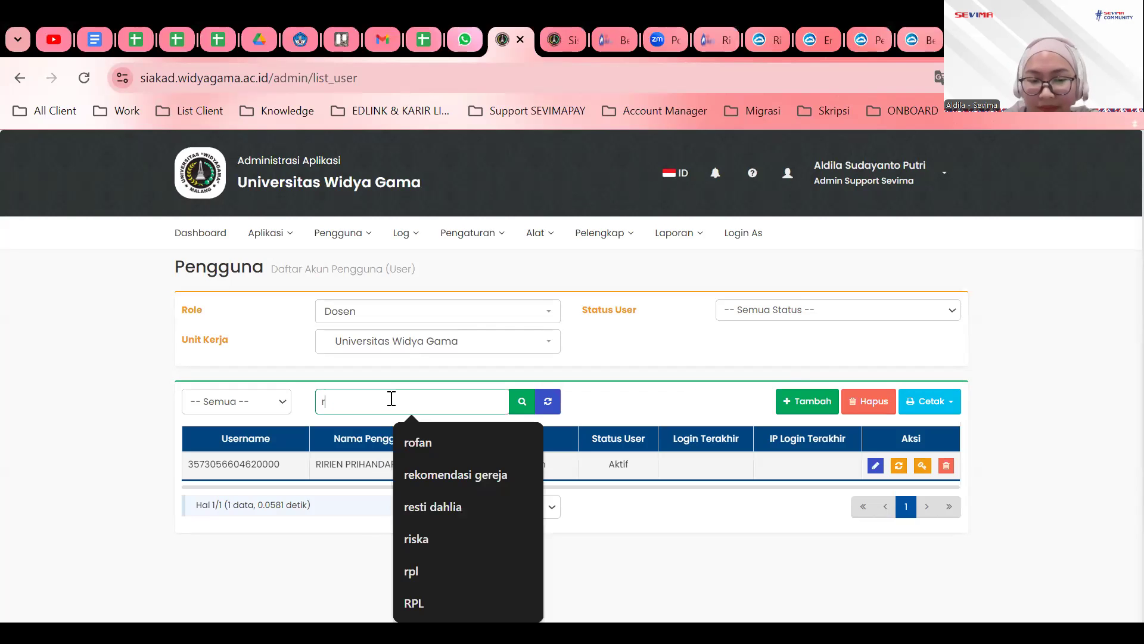
pyautogui.write('irien')
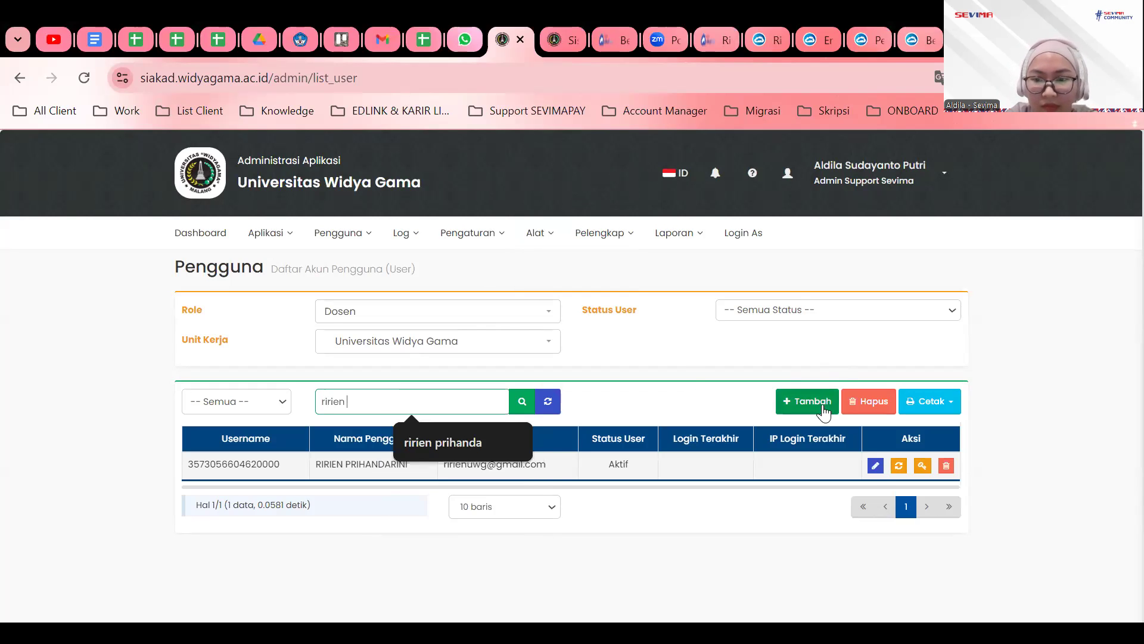
pyautogui.press('Return')
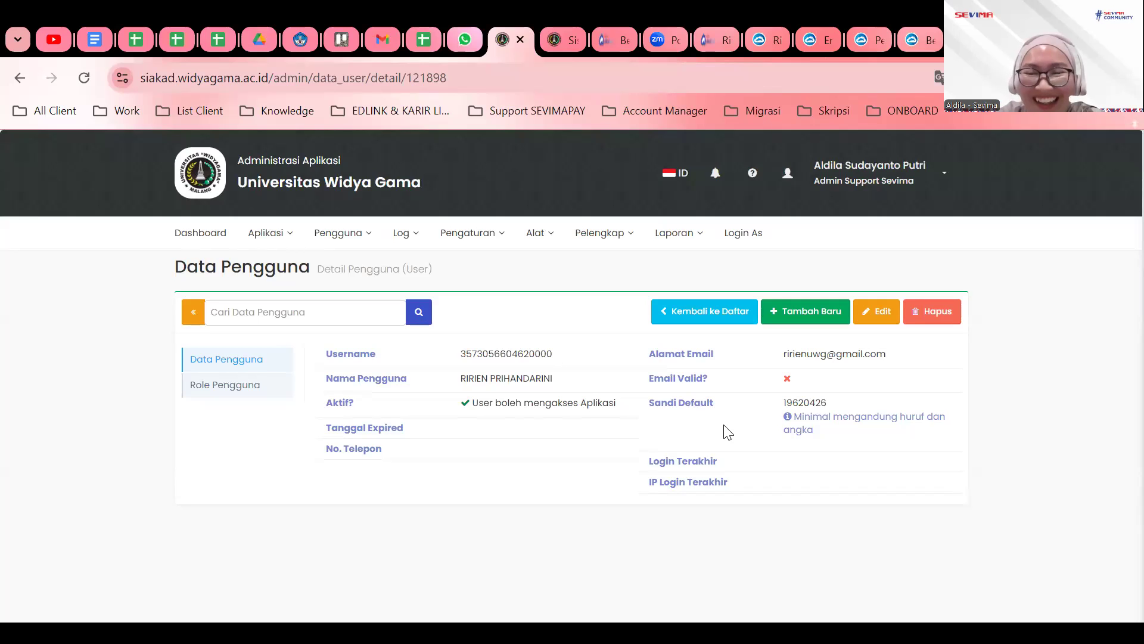
pyautogui.moveTo(780, 399); pyautogui.dragTo(828, 397)
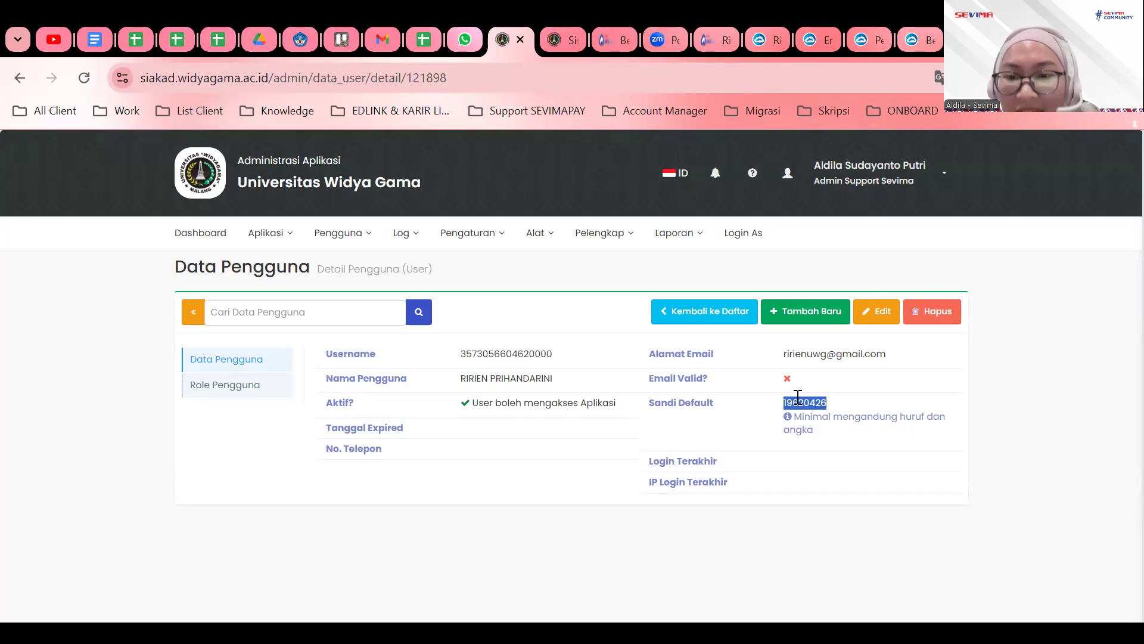
pyautogui.click(841, 410)
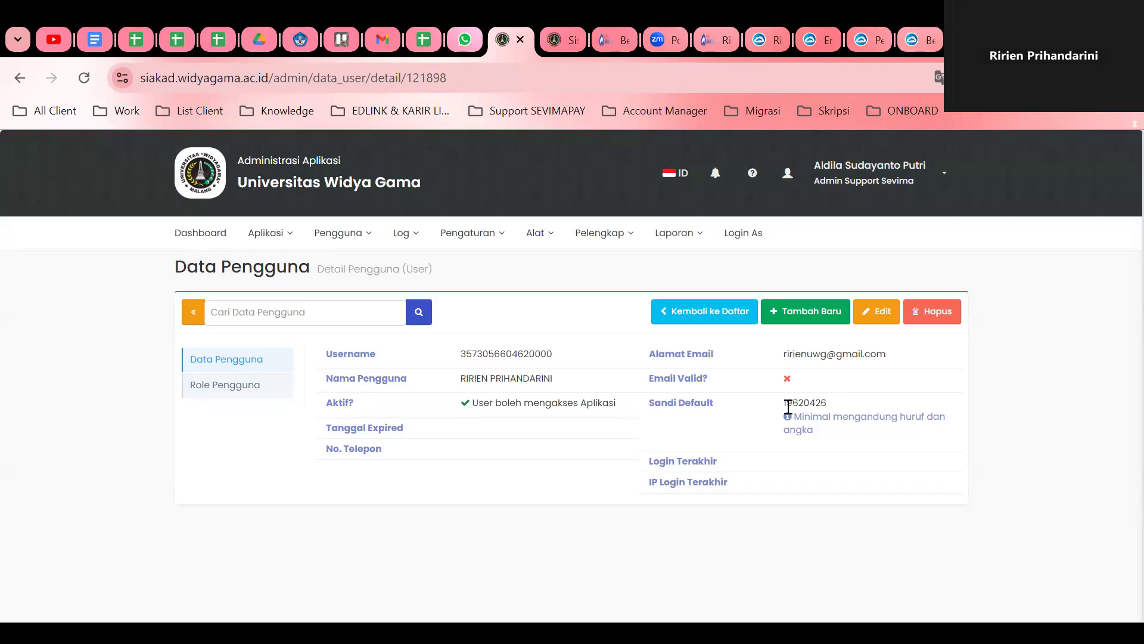
pyautogui.moveTo(784, 403); pyautogui.dragTo(807, 404)
pyautogui.moveTo(814, 404); pyautogui.dragTo(828, 407)
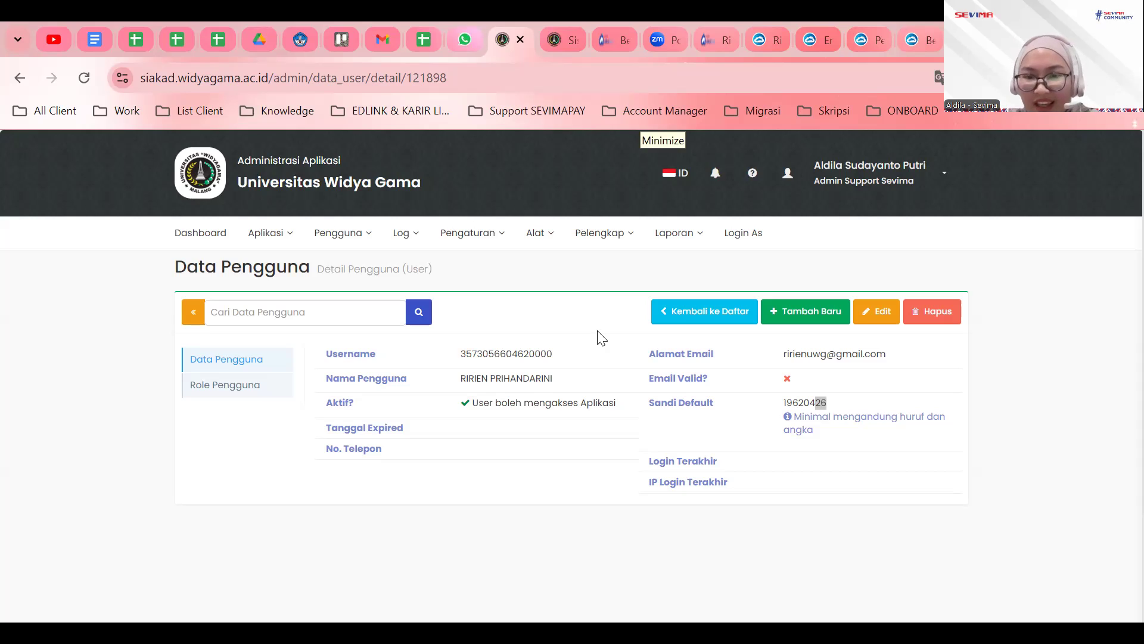
pyautogui.click(674, 233)
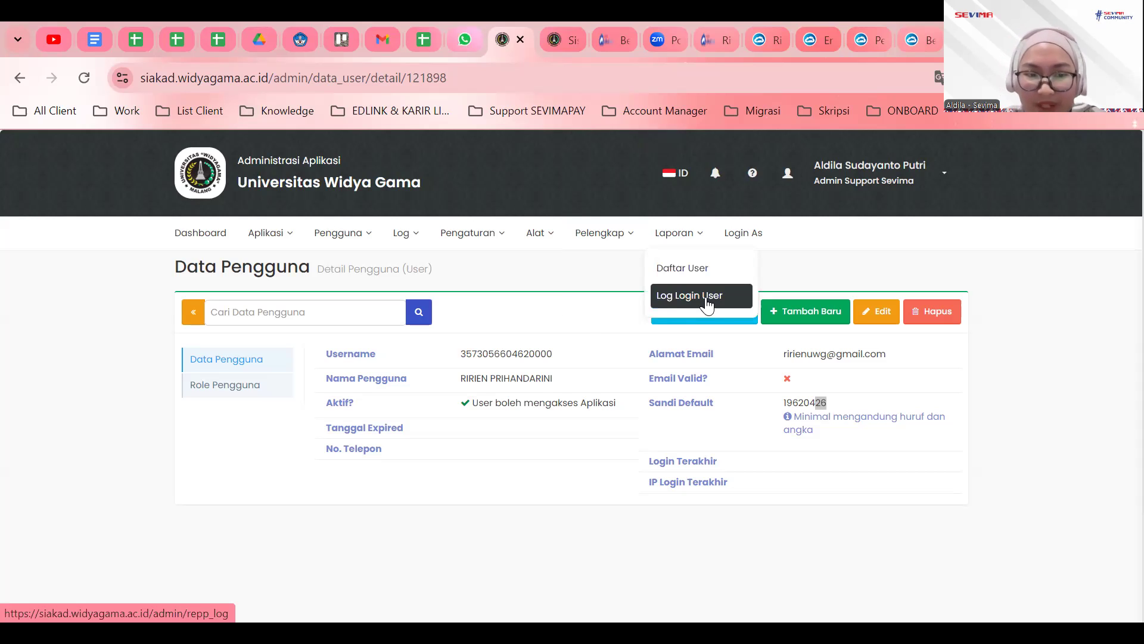
pyautogui.click(308, 502)
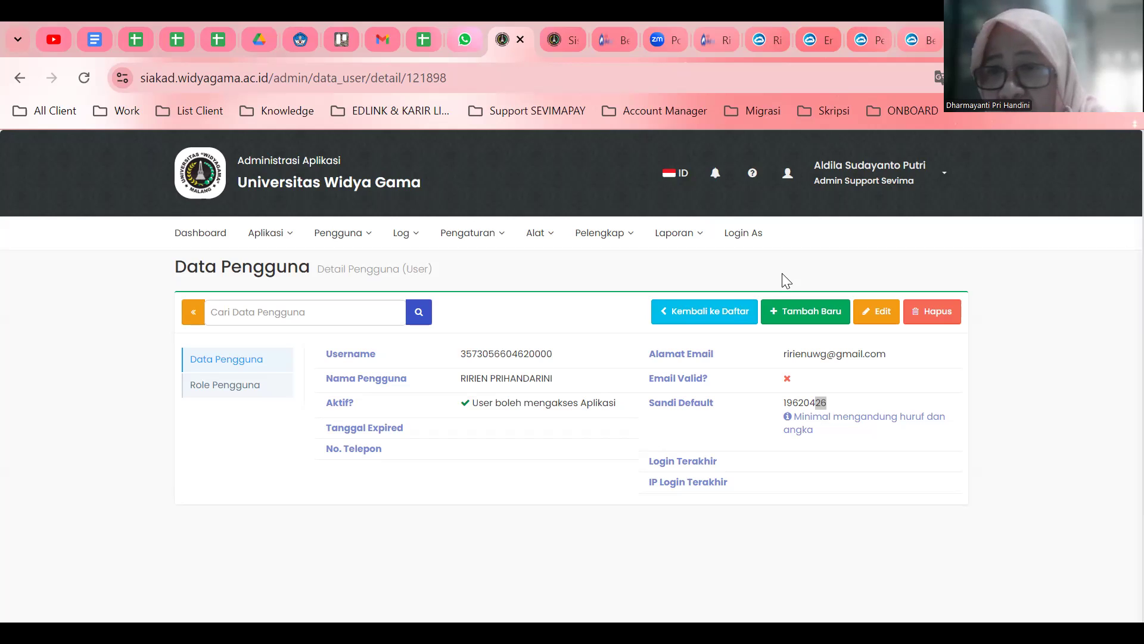
pyautogui.click(1111, 259)
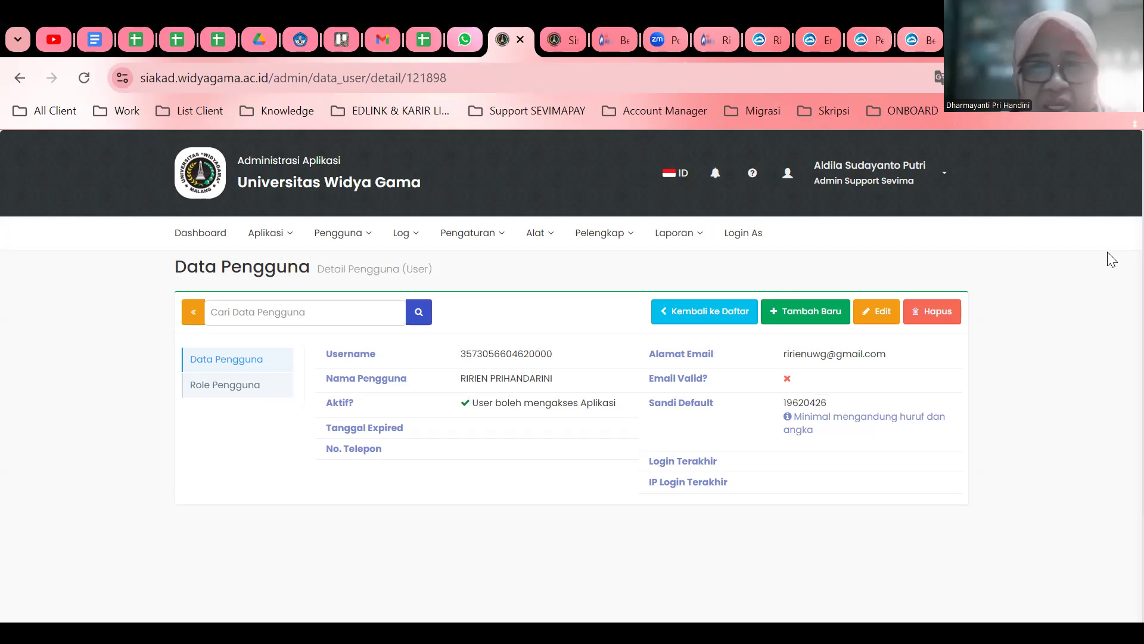
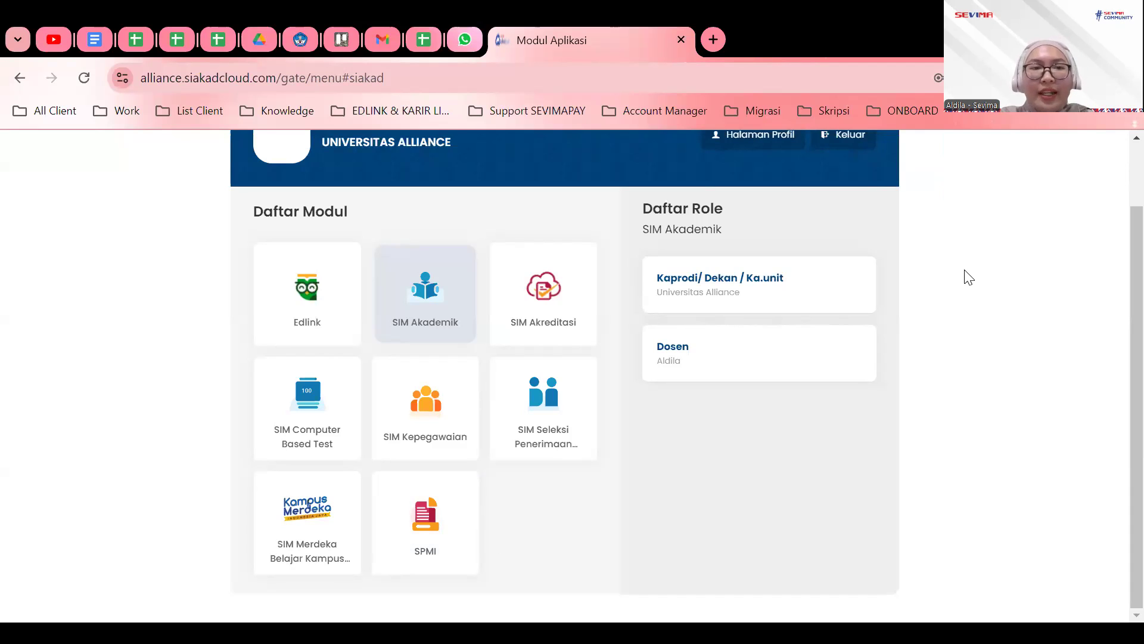
# Pick the Dosen role under SIM Akademik to reach the lecturer's Beranda page.
pyautogui.scroll(2, 649, 393)
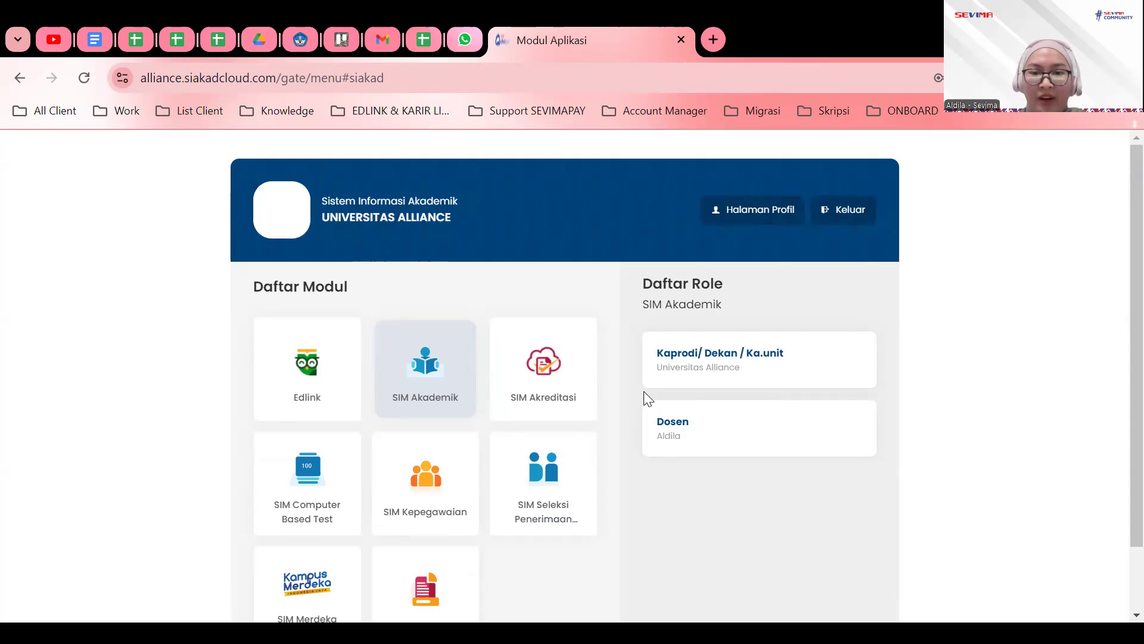
pyautogui.click(646, 385)
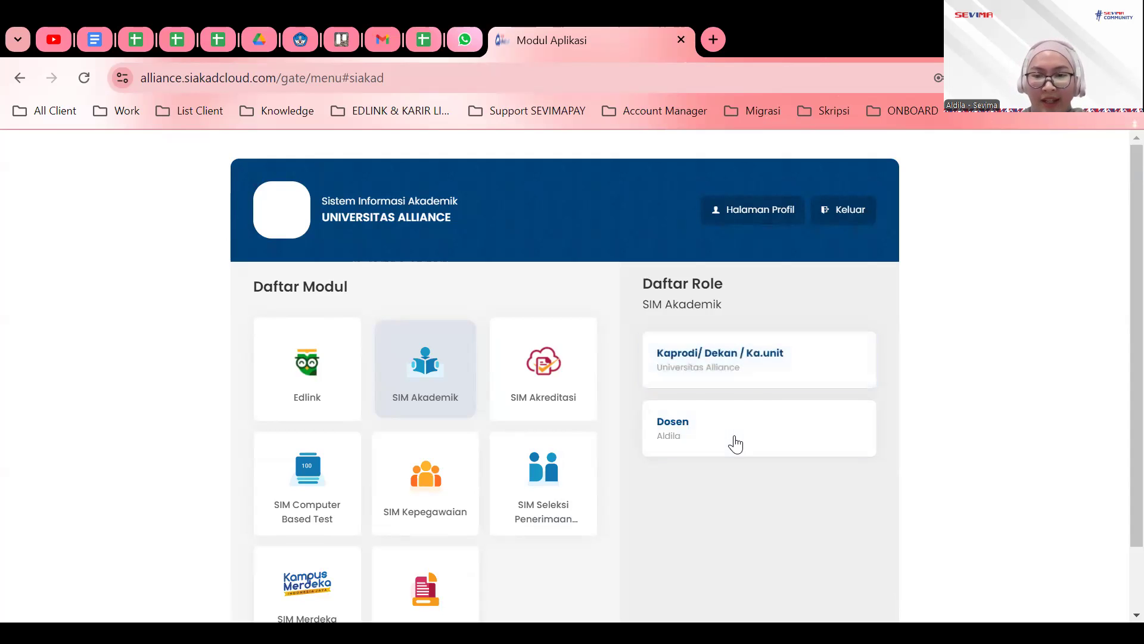
pyautogui.click(736, 446)
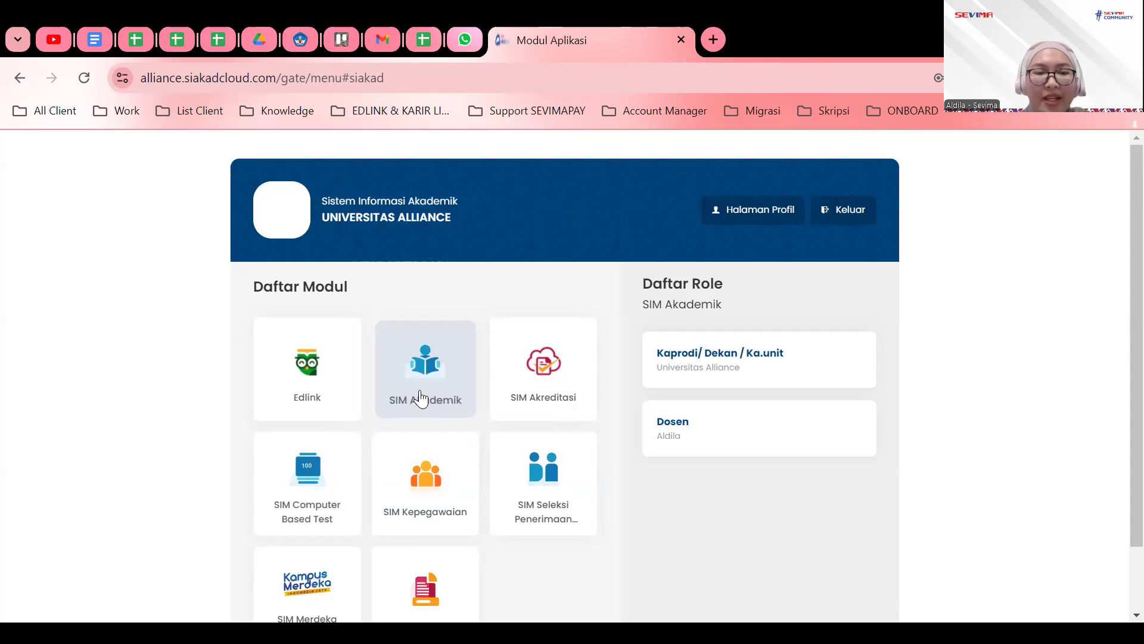
pyautogui.click(677, 429)
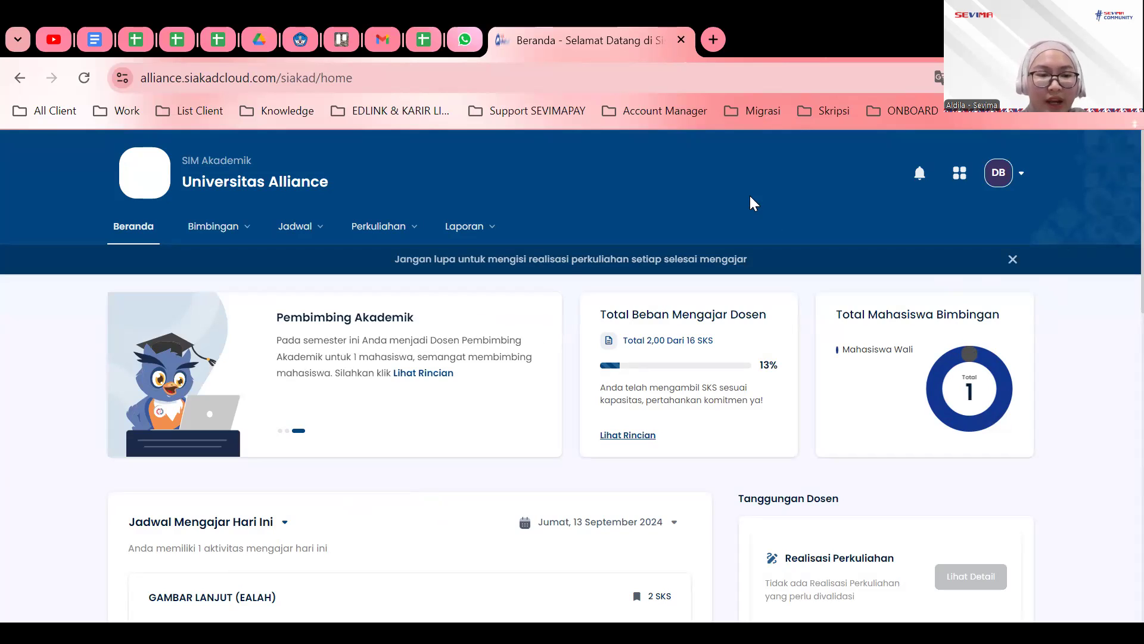
# Highlight today's GAMBAR LANJUT session: course title, 08:50 start, room ruangaku and meeting number.
pyautogui.scroll(-1, 528, 290)
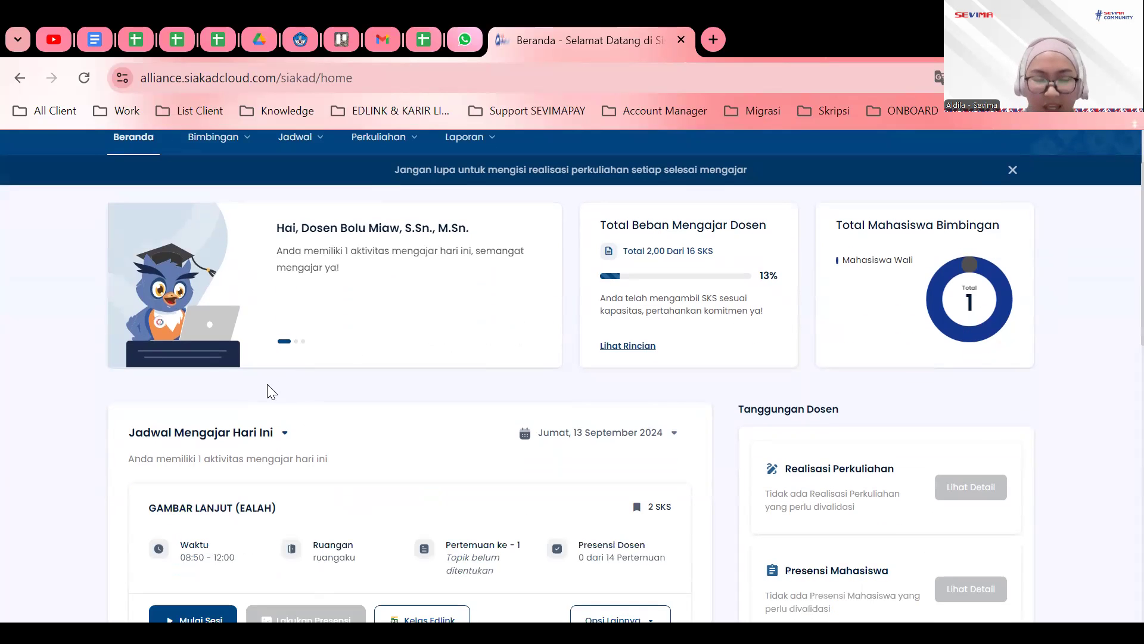
pyautogui.scroll(-1, 267, 390)
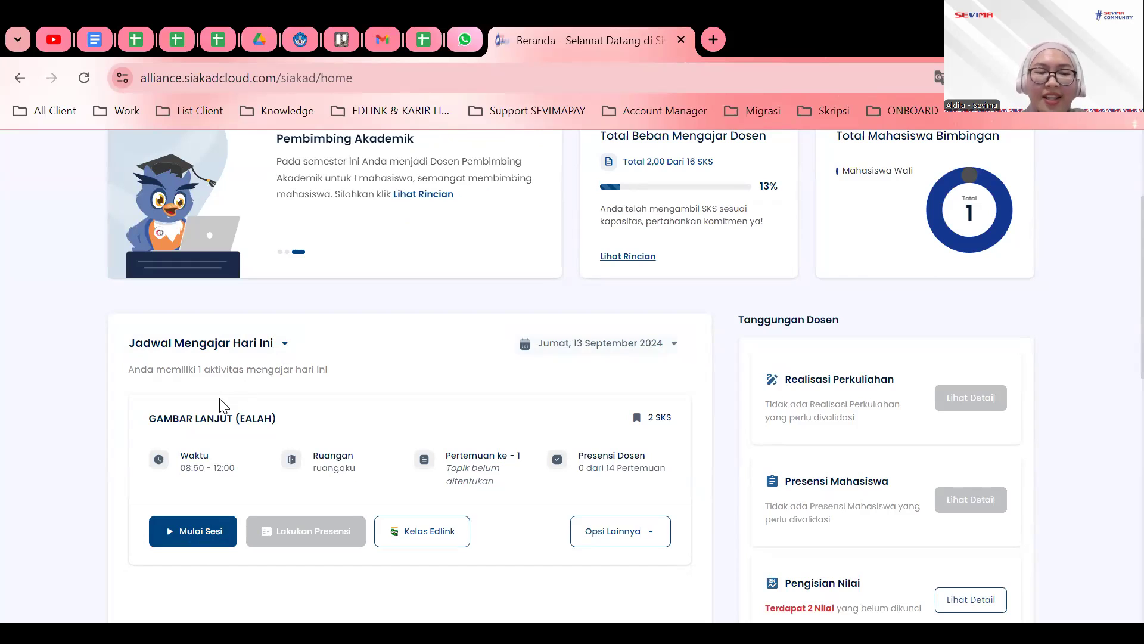
pyautogui.moveTo(146, 417); pyautogui.dragTo(236, 418)
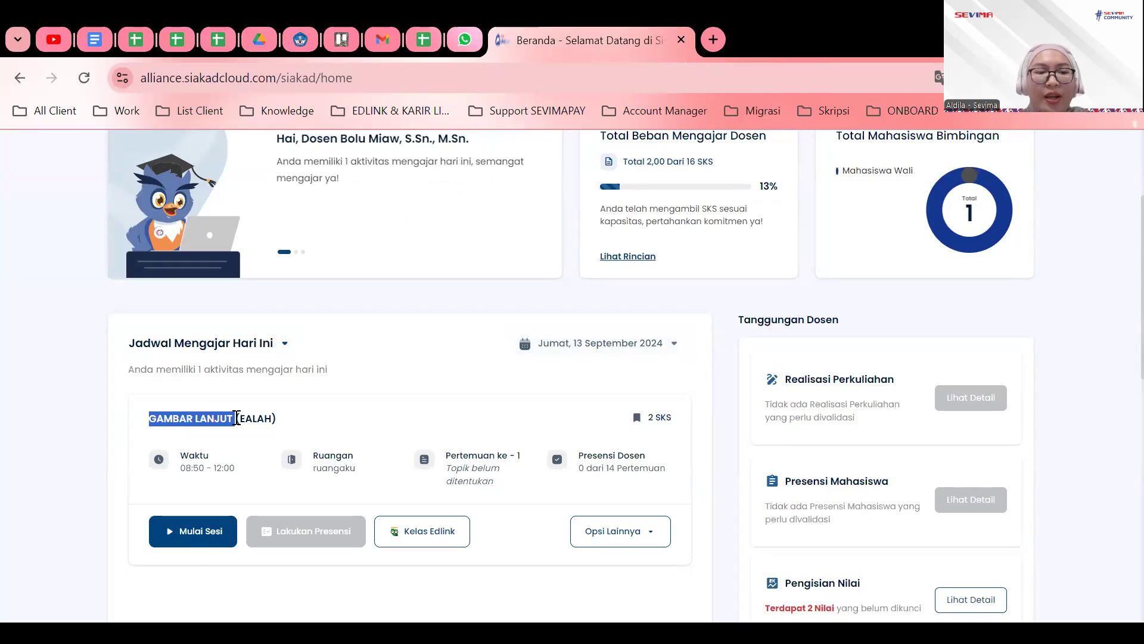
pyautogui.moveTo(178, 468); pyautogui.dragTo(243, 481)
pyautogui.moveTo(313, 473); pyautogui.dragTo(343, 474)
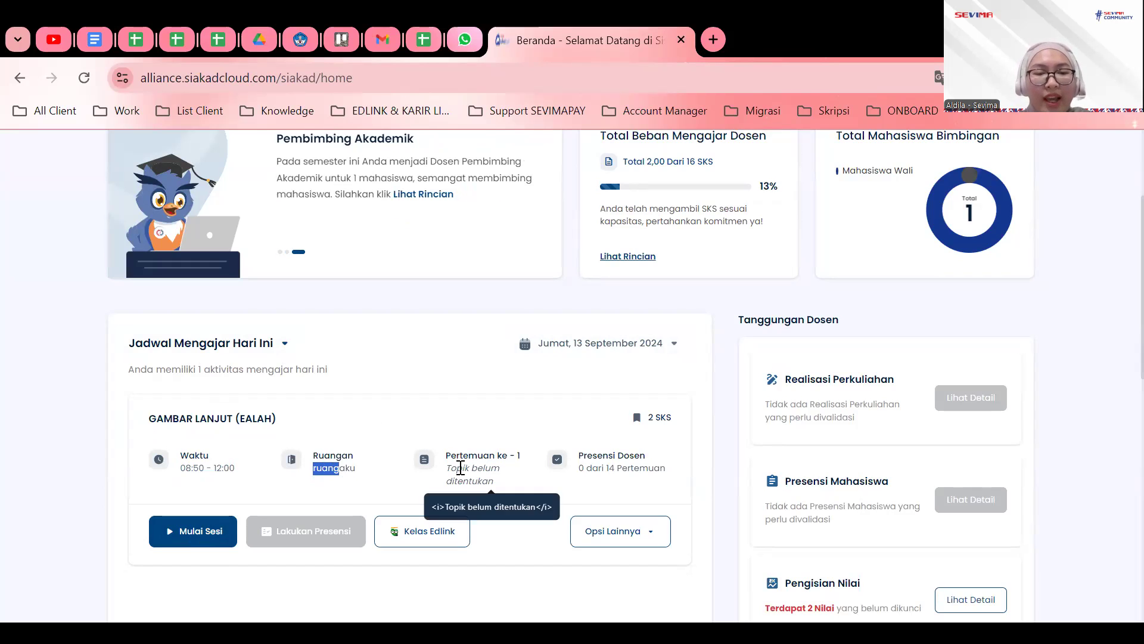
pyautogui.moveTo(450, 456); pyautogui.dragTo(509, 457)
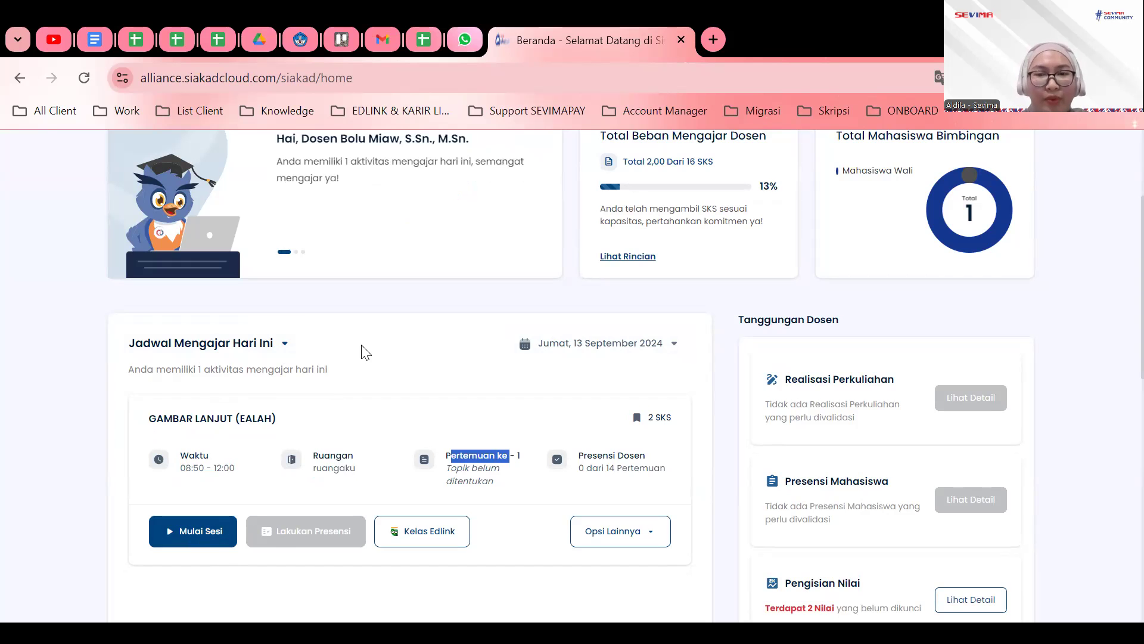
pyautogui.scroll(2, 363, 378)
pyautogui.scroll(-2, 363, 378)
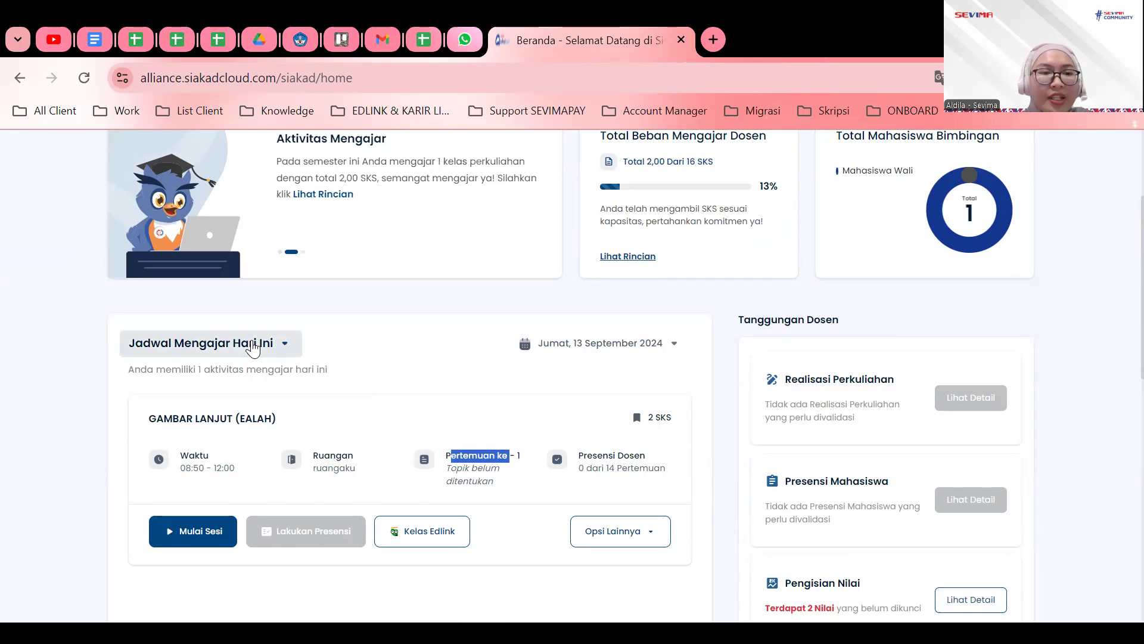
# Switch the schedule card to Jadwal Semester and review its Jumat entry.
pyautogui.click(253, 349)
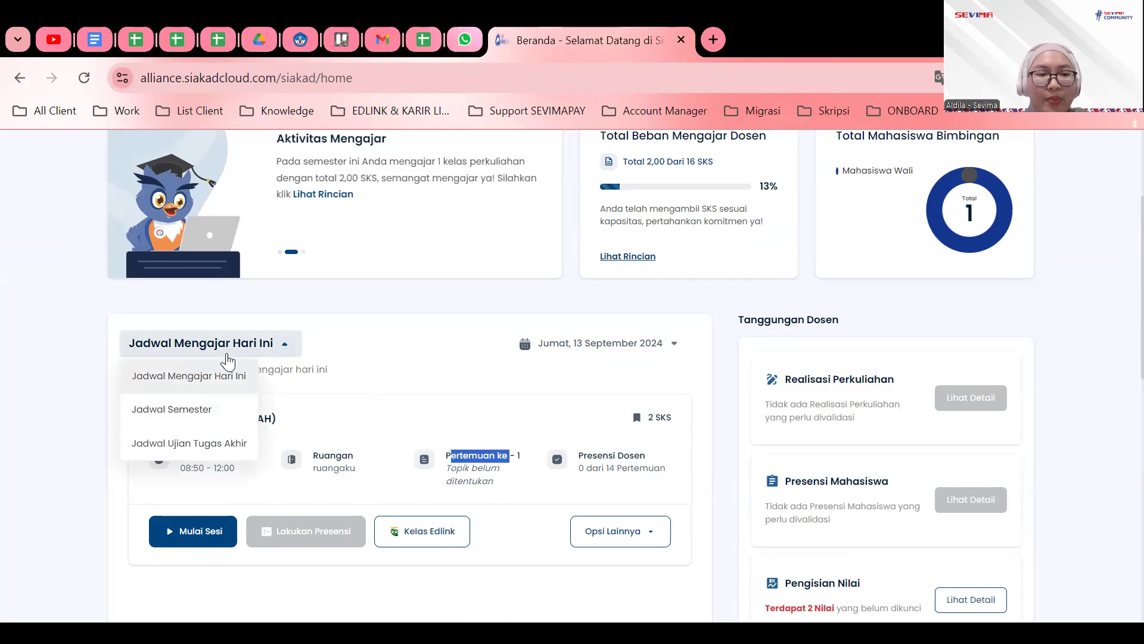
pyautogui.click(211, 401)
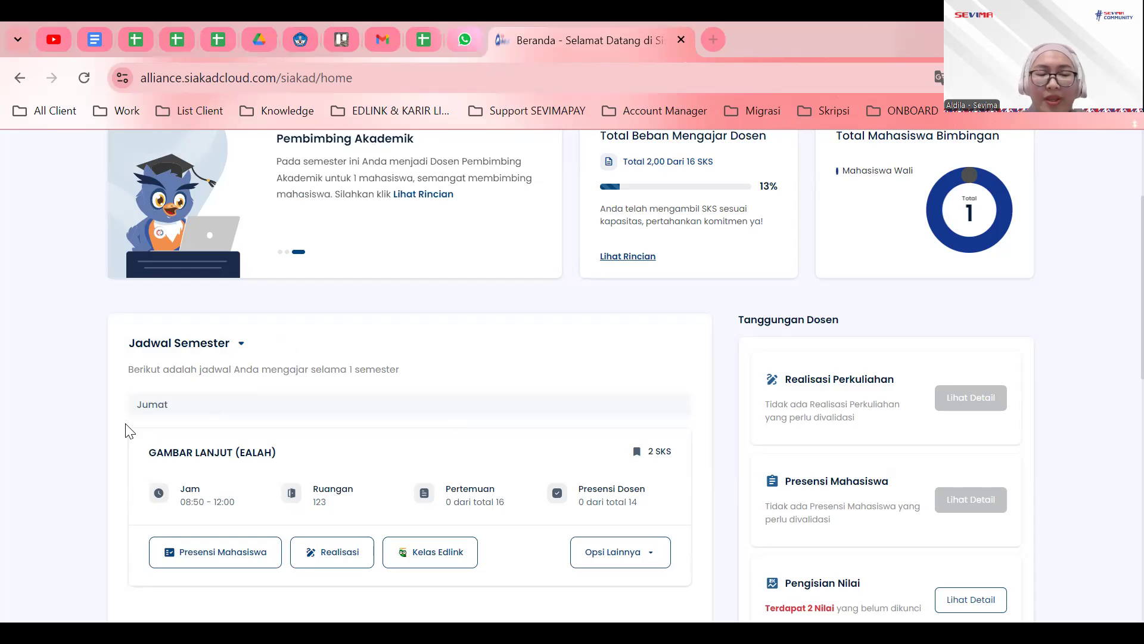
pyautogui.scroll(-1, 230, 375)
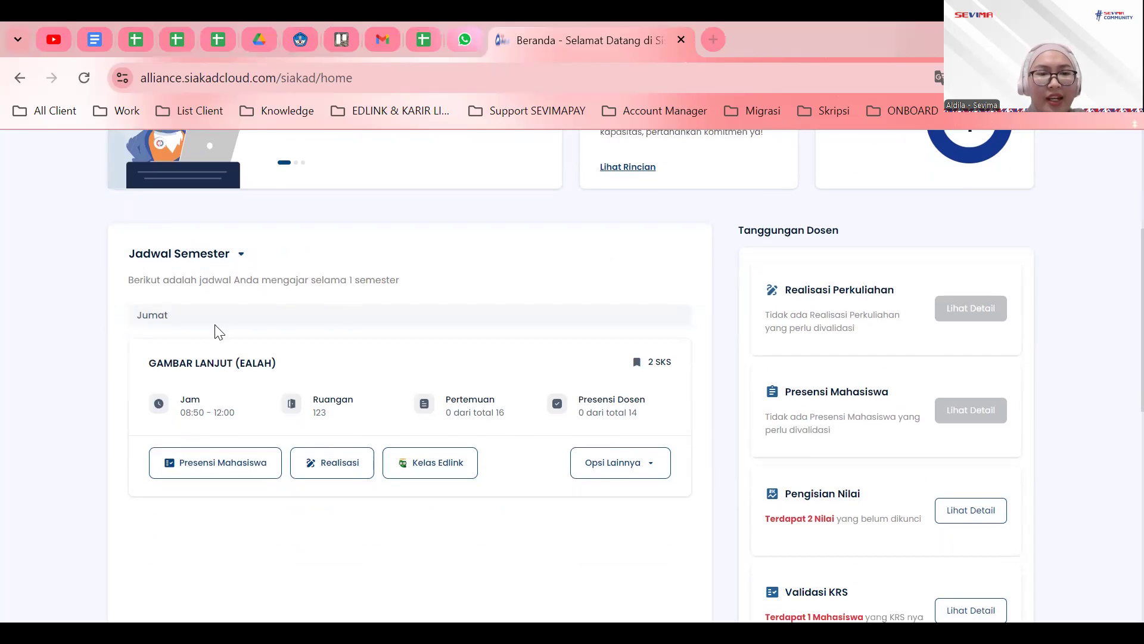
pyautogui.scroll(-3, 403, 477)
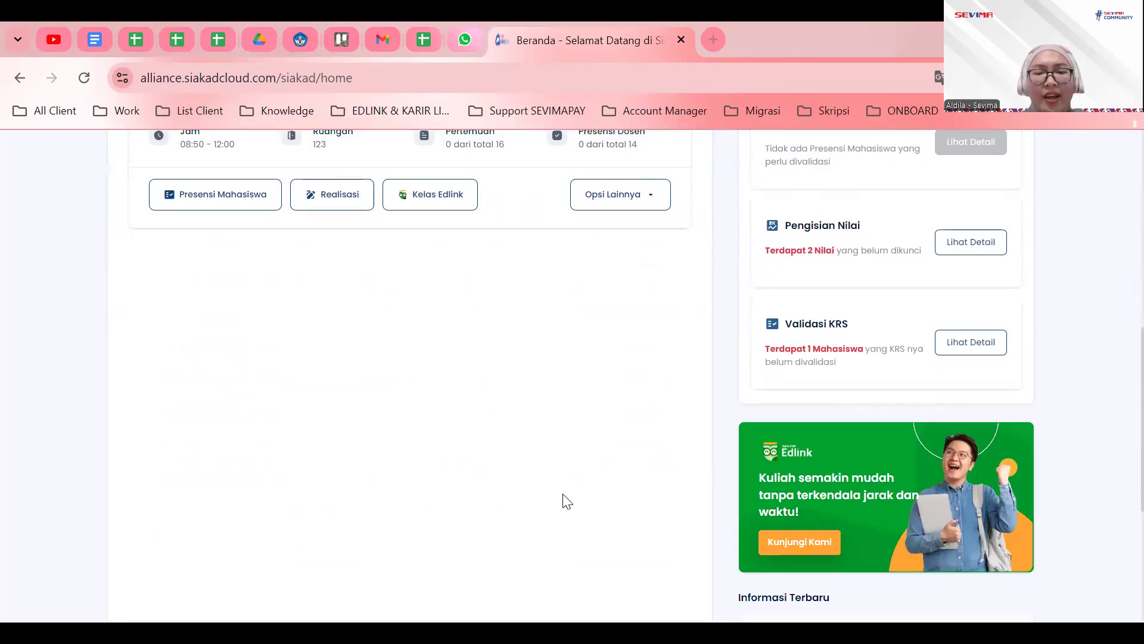
pyautogui.scroll(6, 529, 544)
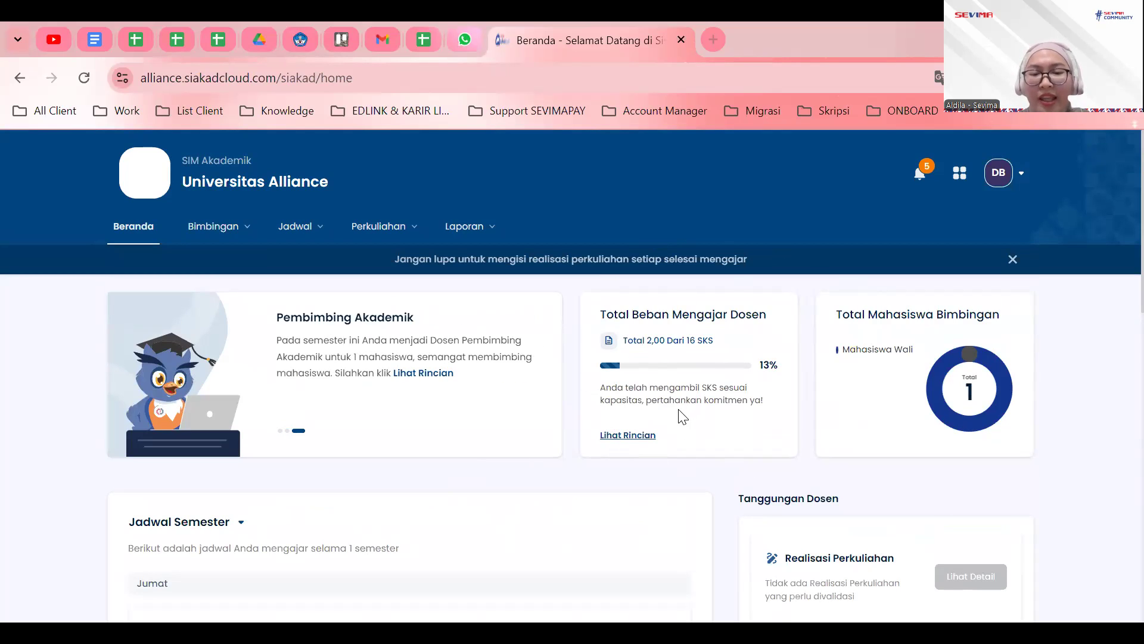
# Open the Lihat Rincian teaching schedule with period 2024 Ganjil, then go back to Beranda.
pyautogui.click(621, 434)
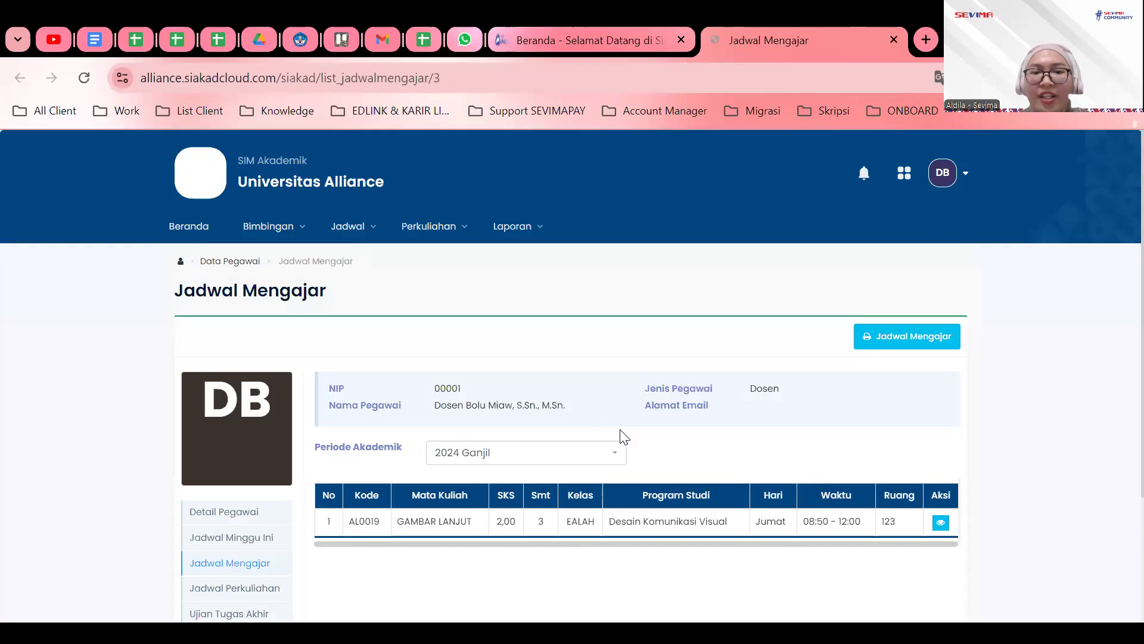
pyautogui.click(431, 463)
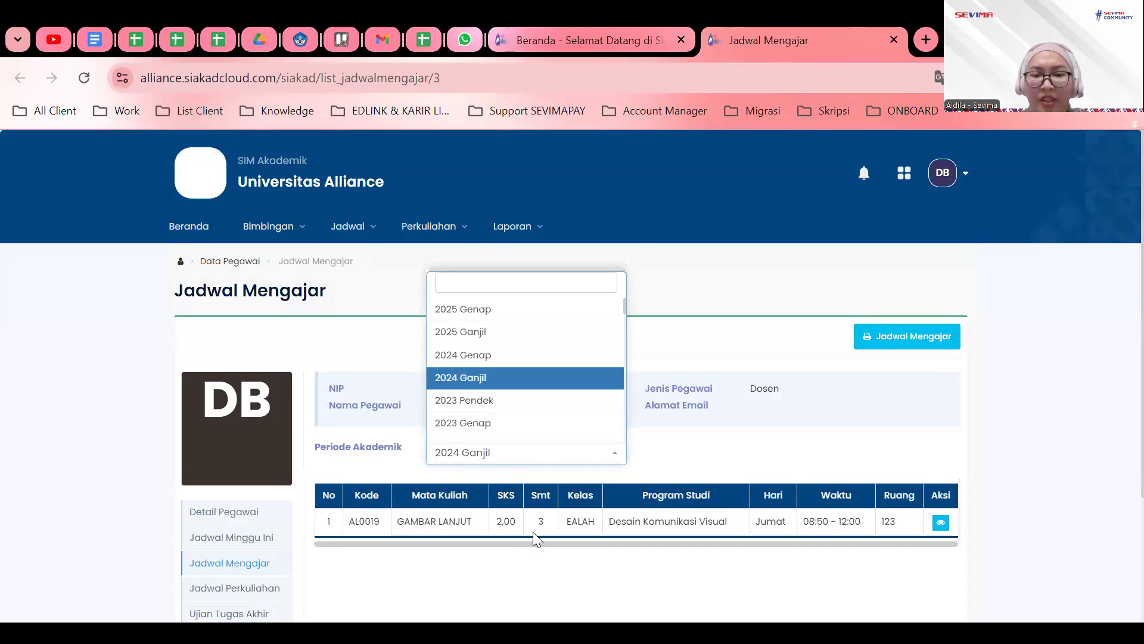
pyautogui.click(457, 493)
pyautogui.scroll(-3, 345, 490)
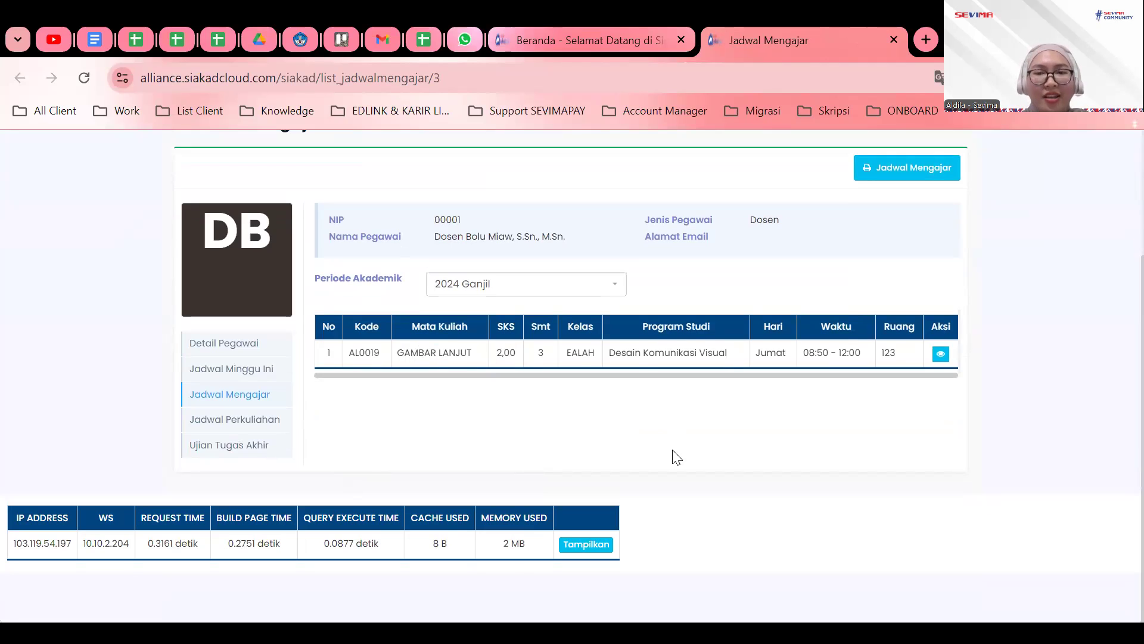
pyautogui.scroll(3, 694, 445)
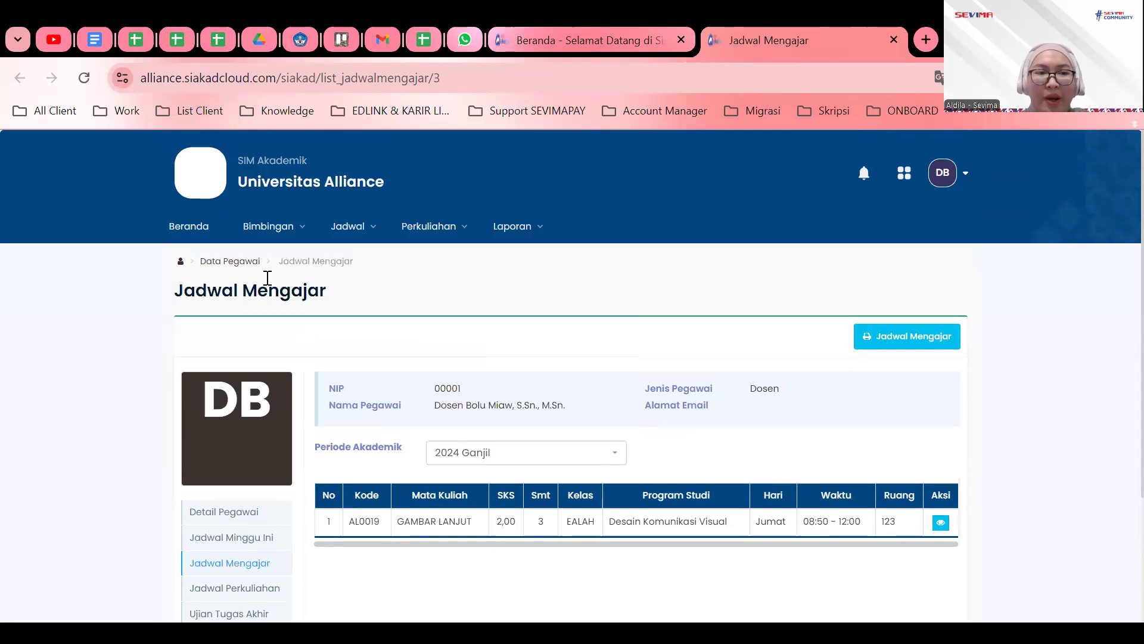
pyautogui.click(177, 225)
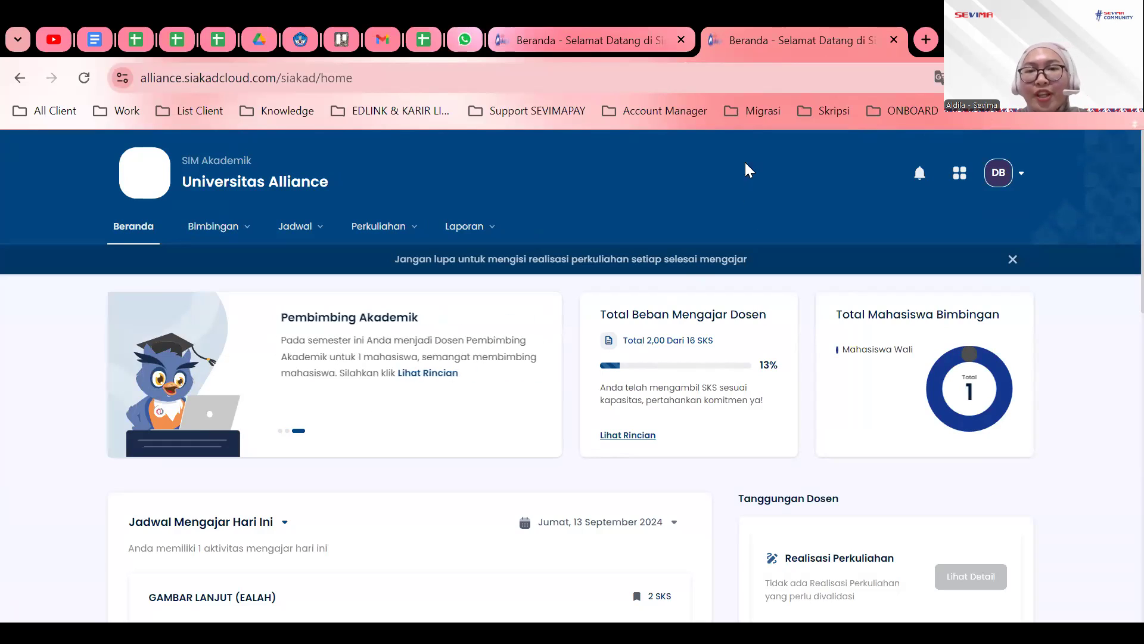
# Reorder the tabs, view Bimbingan > Pembimbing Akademik, then open Bimbingan > Konsultasi.
pyautogui.moveTo(796, 34); pyautogui.dragTo(615, 36)
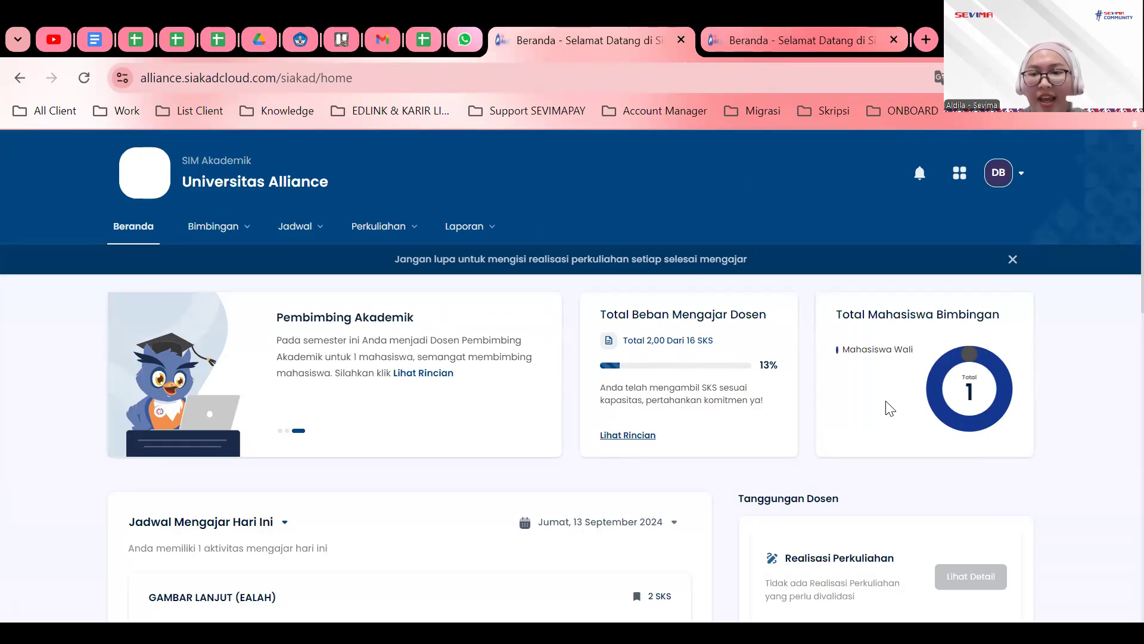
pyautogui.moveTo(970, 353)
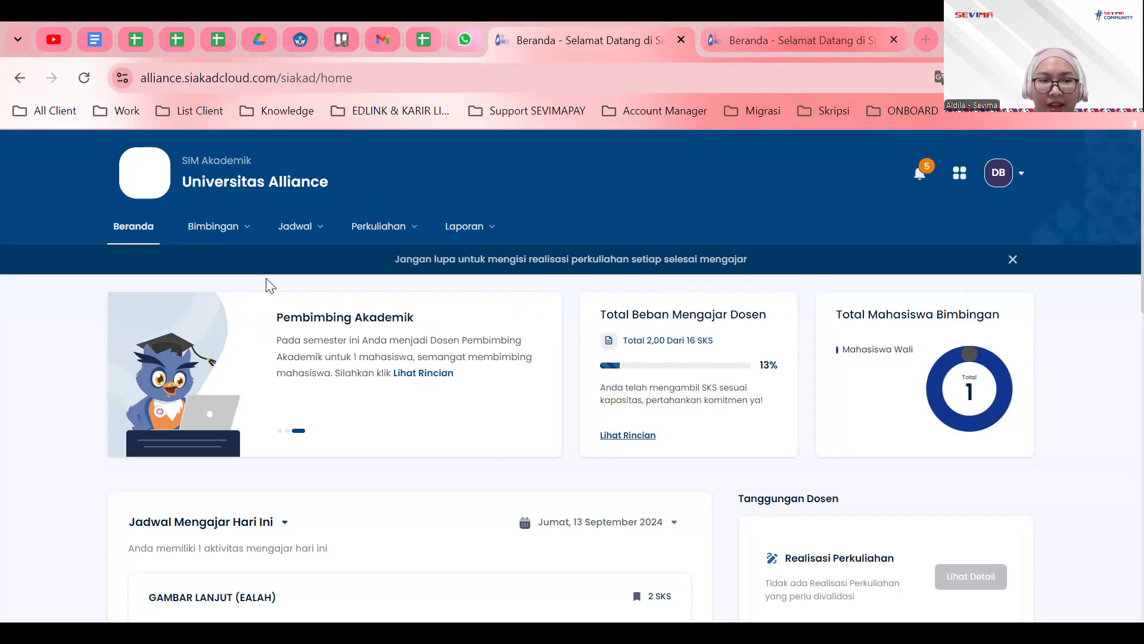
pyautogui.click(236, 232)
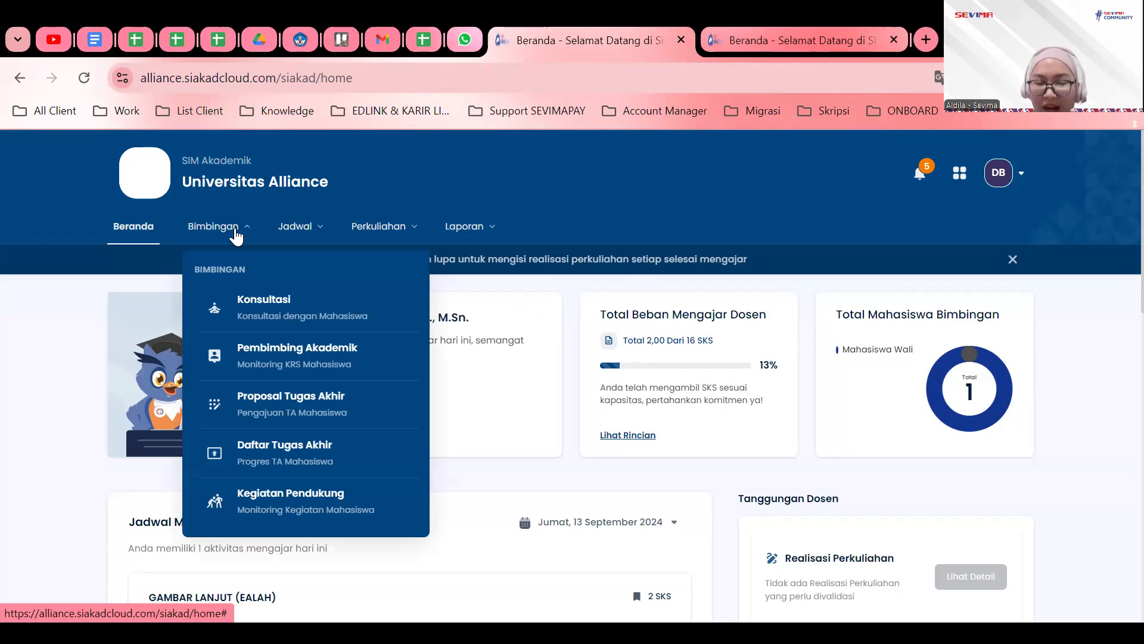
pyautogui.click(254, 362)
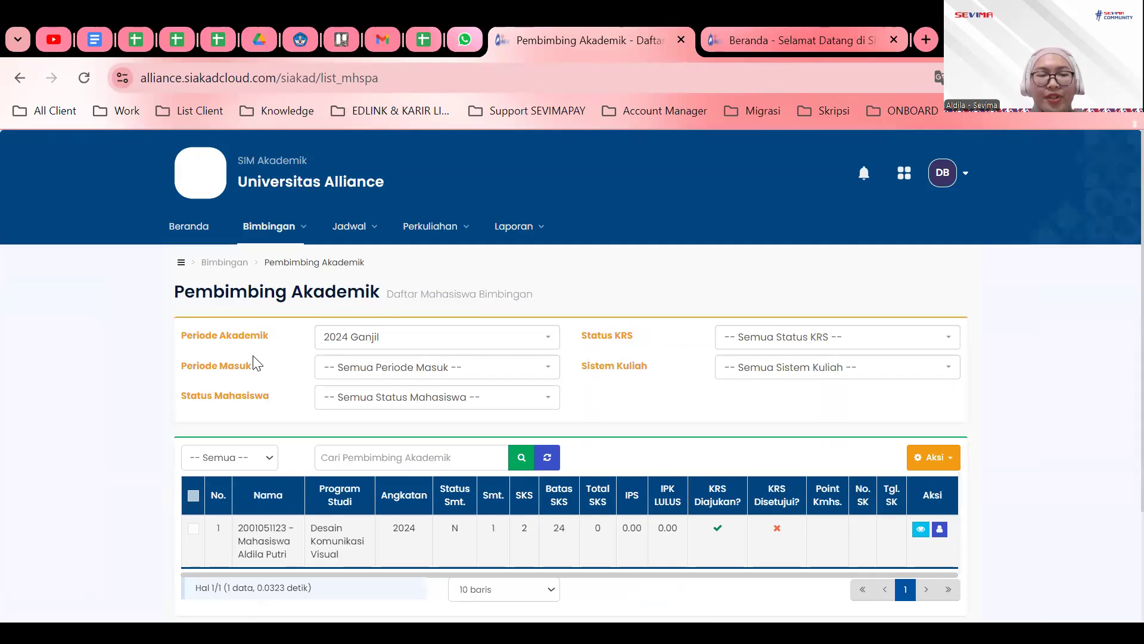
pyautogui.click(264, 236)
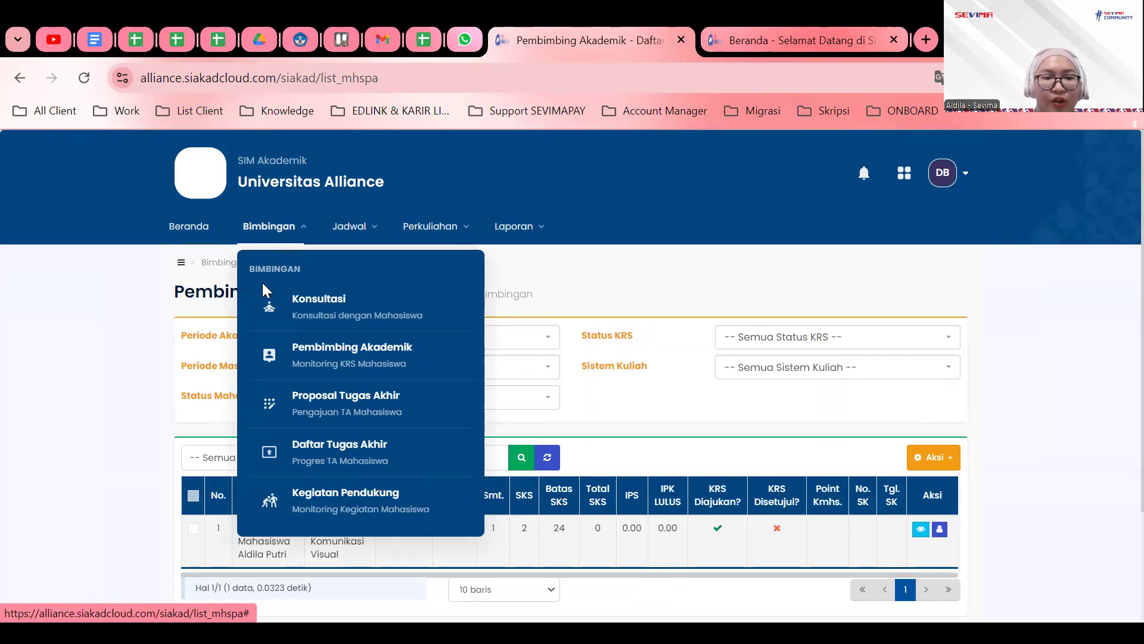
pyautogui.click(271, 307)
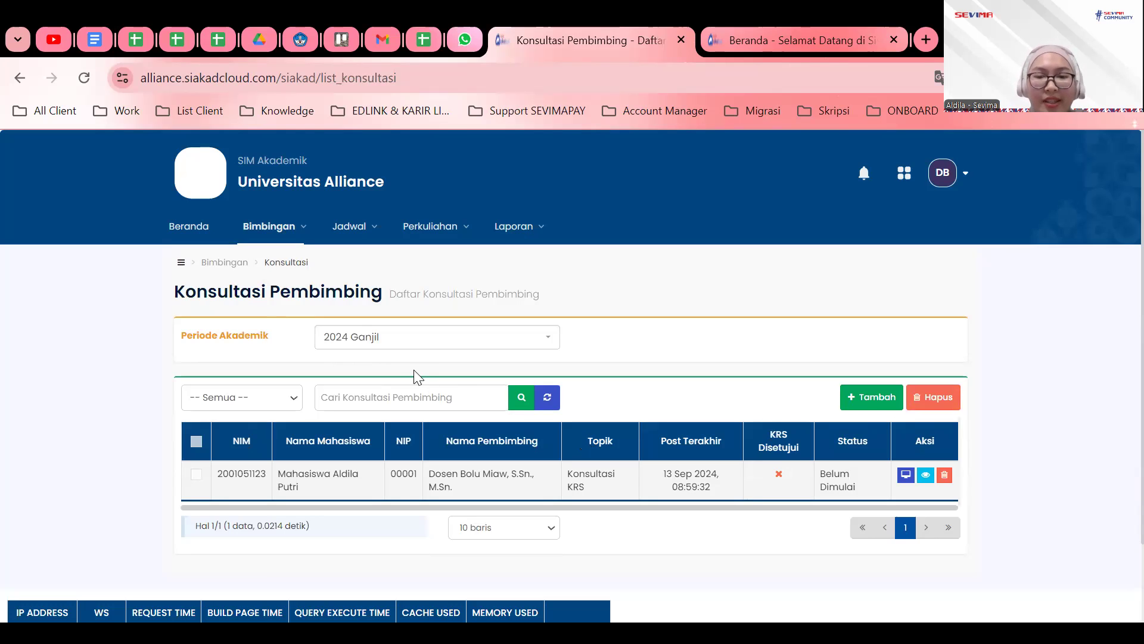
# Go back to Bimbingan > Pembimbing Akademik to see the 2024 Ganjil advisee.
pyautogui.click(284, 238)
pyautogui.click(310, 362)
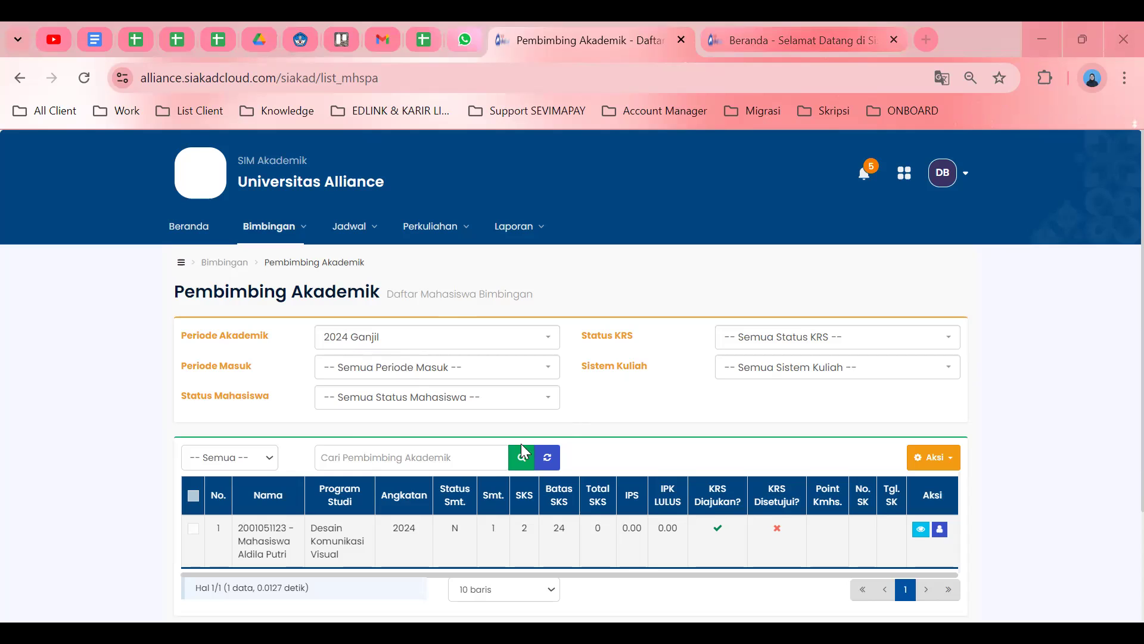
pyautogui.scroll(-2, 523, 417)
pyautogui.scroll(2, 521, 414)
pyautogui.tripleClick(280, 545)
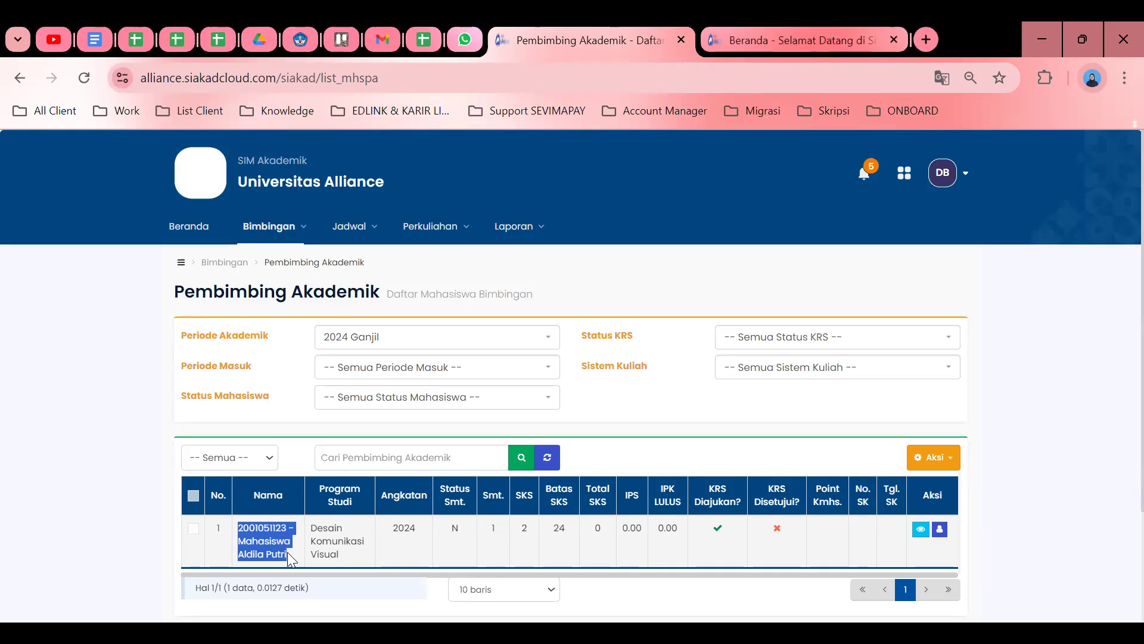
pyautogui.moveTo(315, 526); pyautogui.dragTo(415, 524)
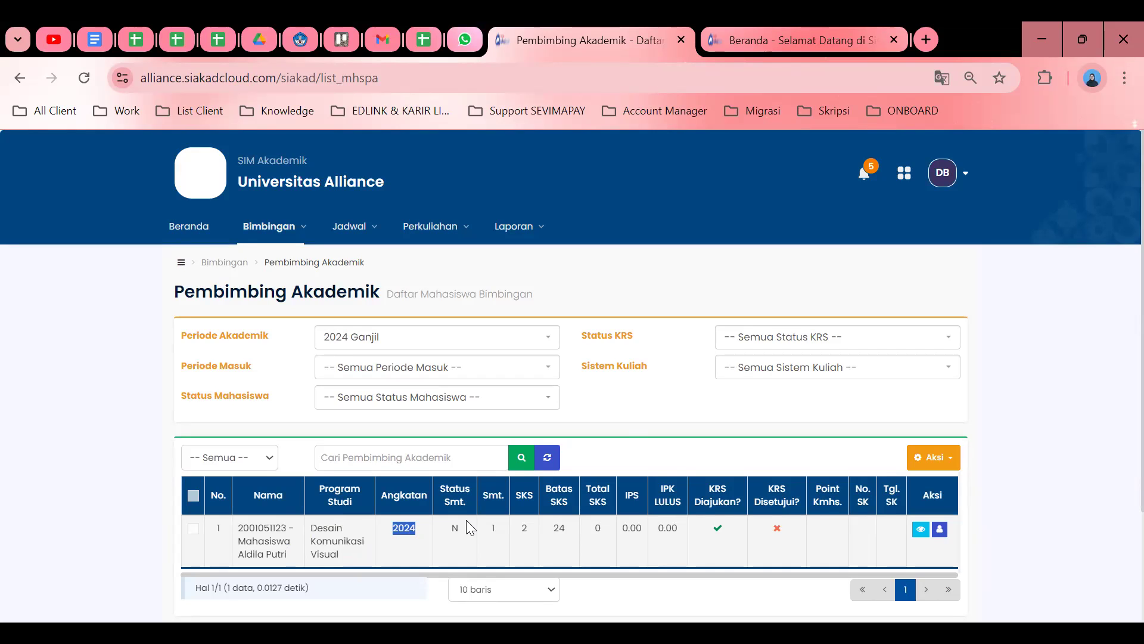
pyautogui.click(626, 431)
pyautogui.doubleClick(527, 528)
pyautogui.doubleClick(560, 529)
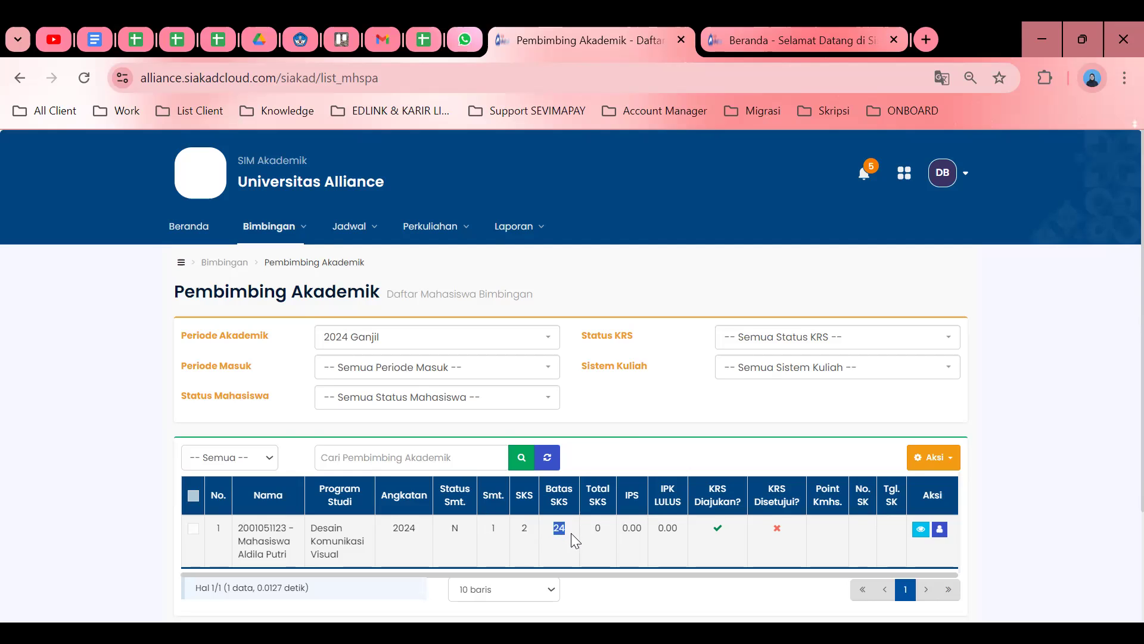
pyautogui.click(725, 443)
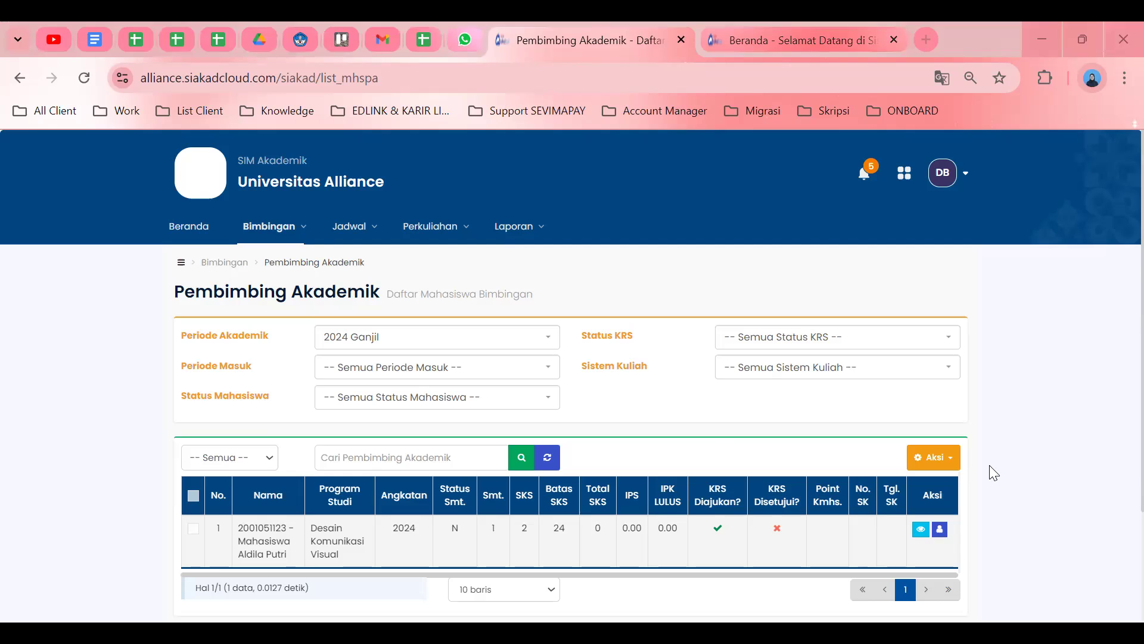
pyautogui.scroll(-2, 990, 472)
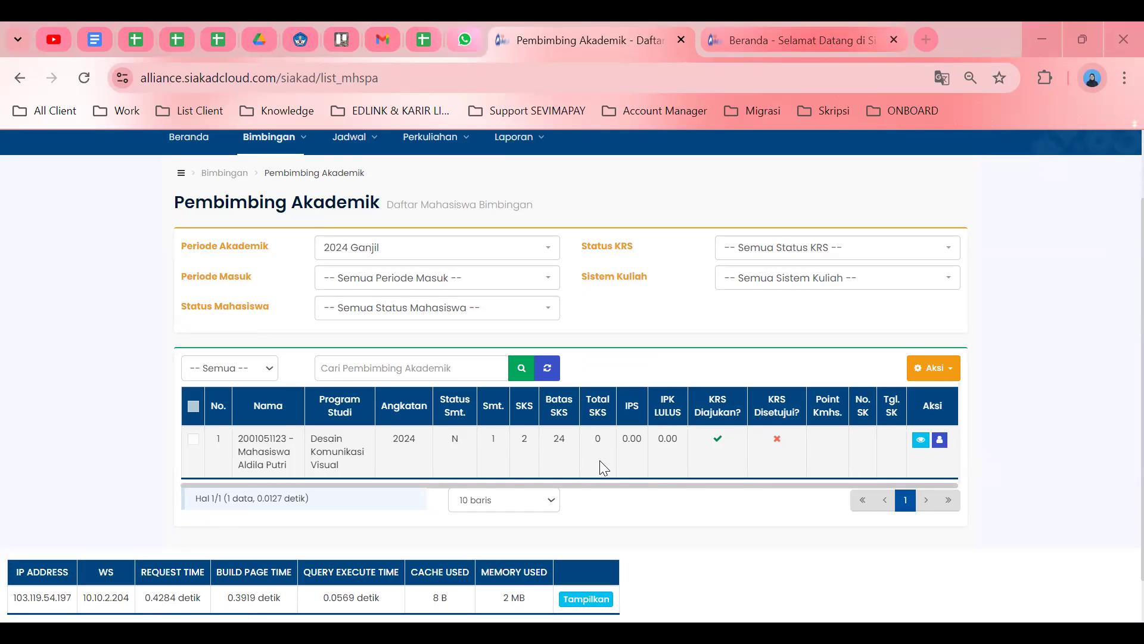
# Open the advisee's Detail KRS and highlight the GAMBAR LANJUT row and Total SKS of 2.
pyautogui.click(921, 441)
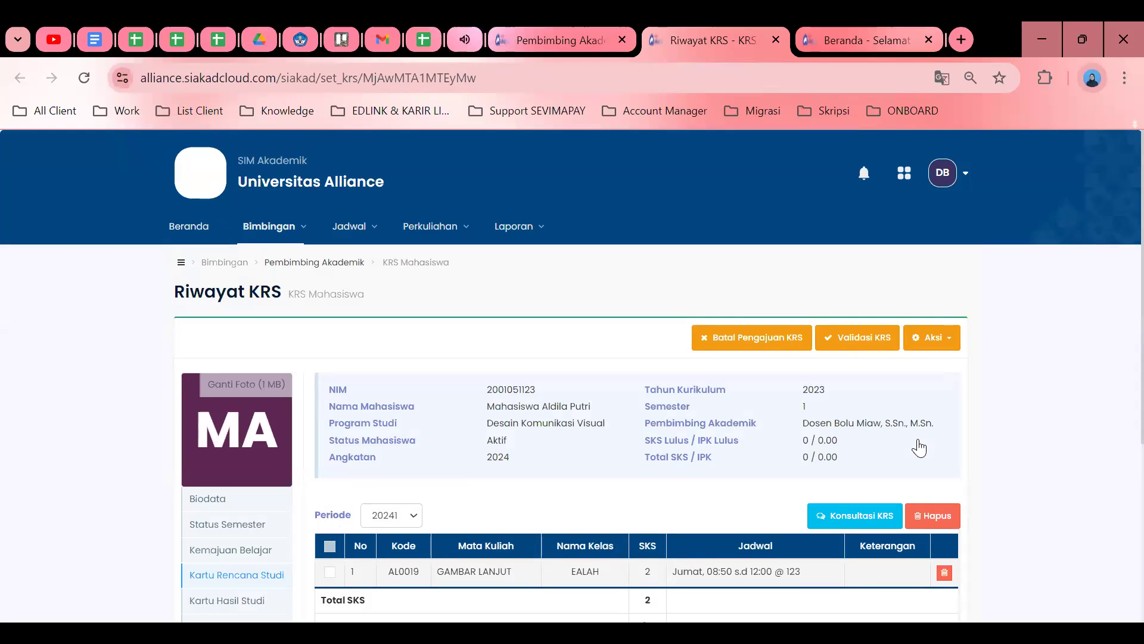
pyautogui.scroll(-3, 633, 410)
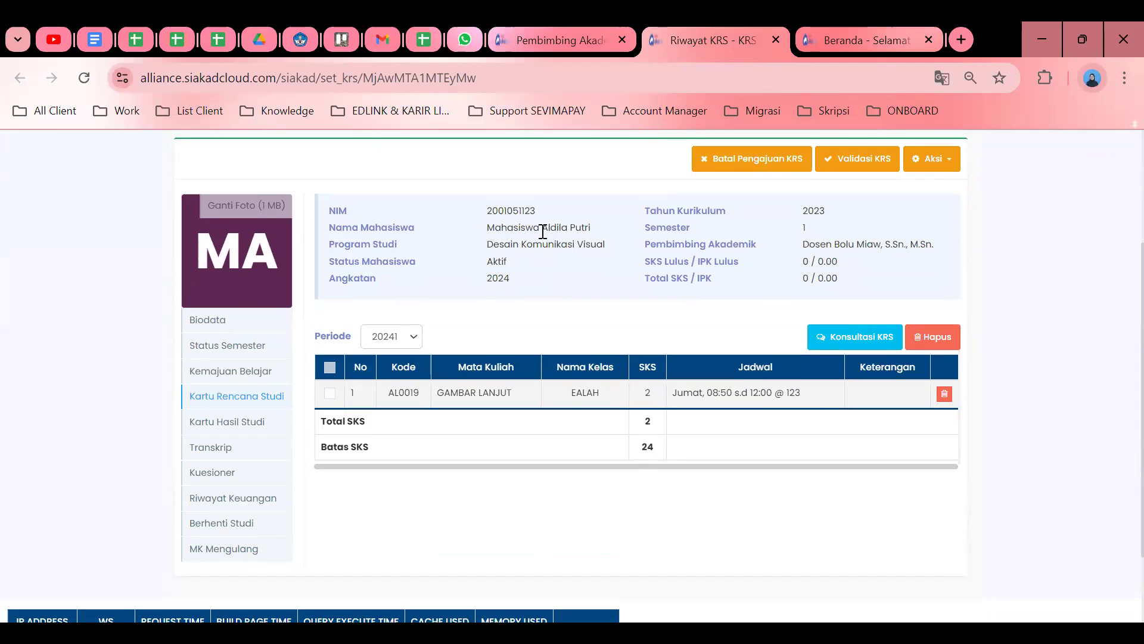
pyautogui.click(401, 346)
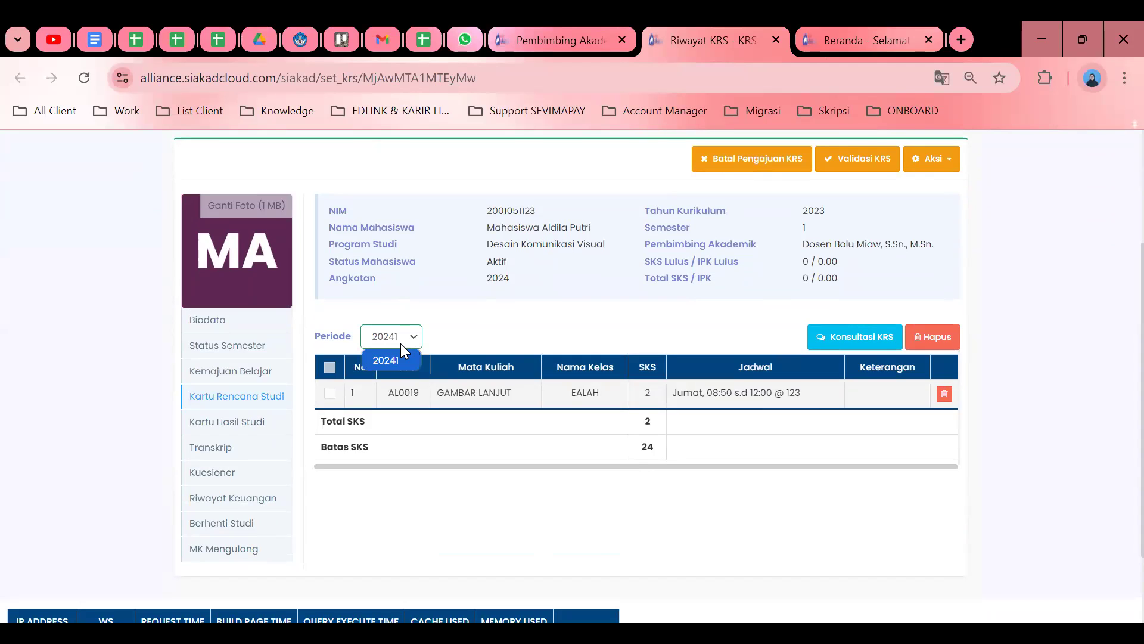
pyautogui.moveTo(351, 392); pyautogui.dragTo(818, 414)
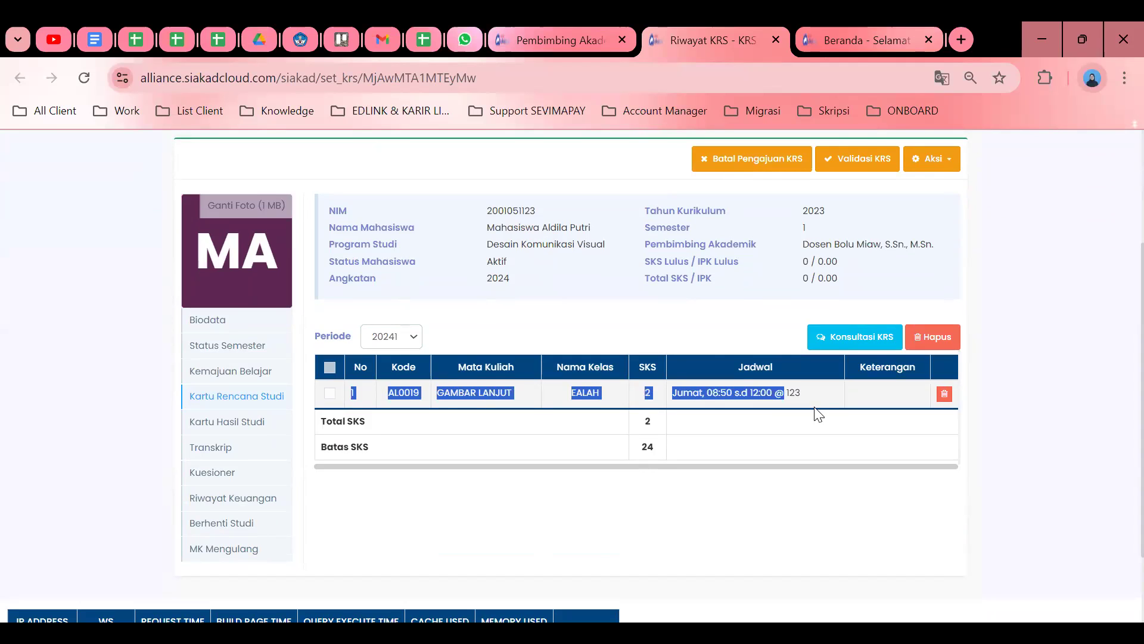
pyautogui.click(501, 490)
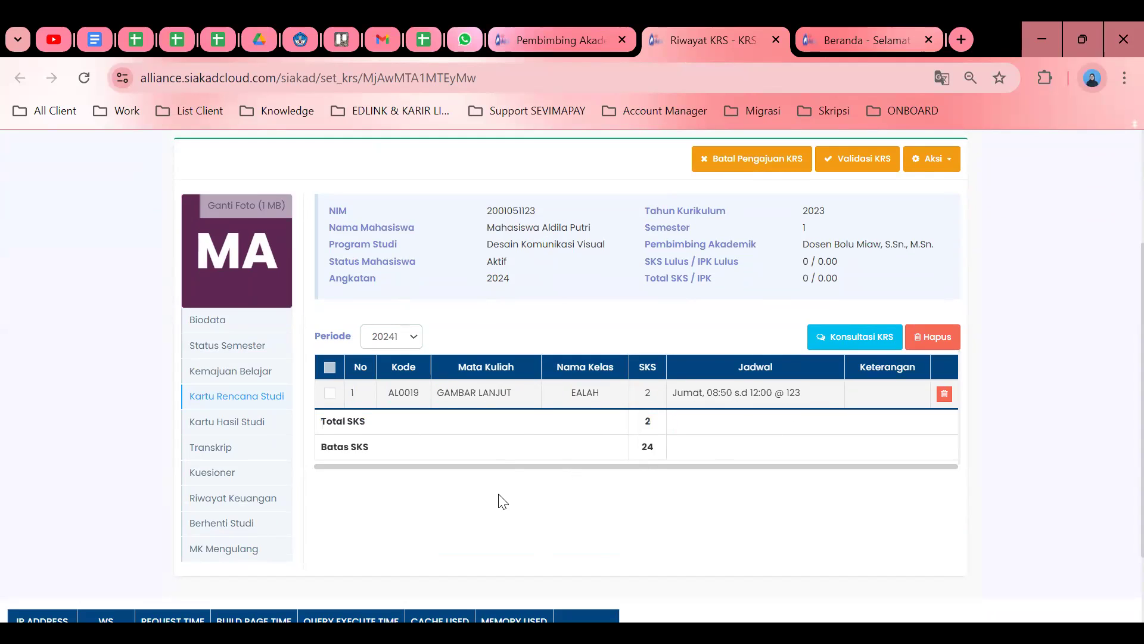
pyautogui.doubleClick(648, 421)
pyautogui.scroll(2, 499, 388)
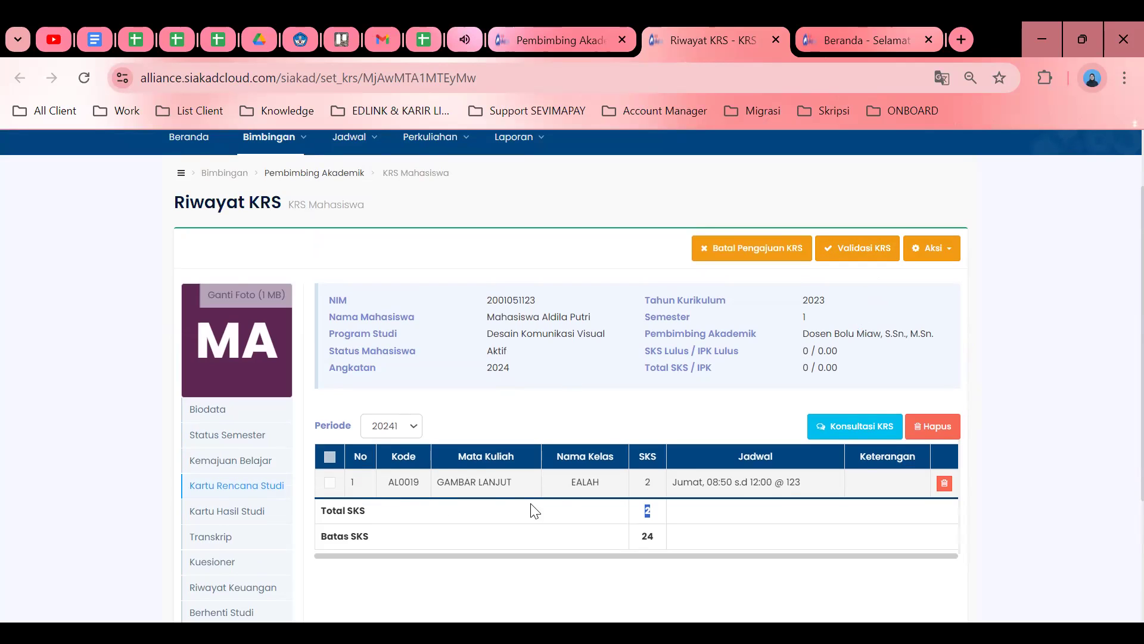
pyautogui.click(675, 422)
# Validate the student's KRS with Validasi KRS, confirming Ya, Yakin.
pyautogui.click(865, 253)
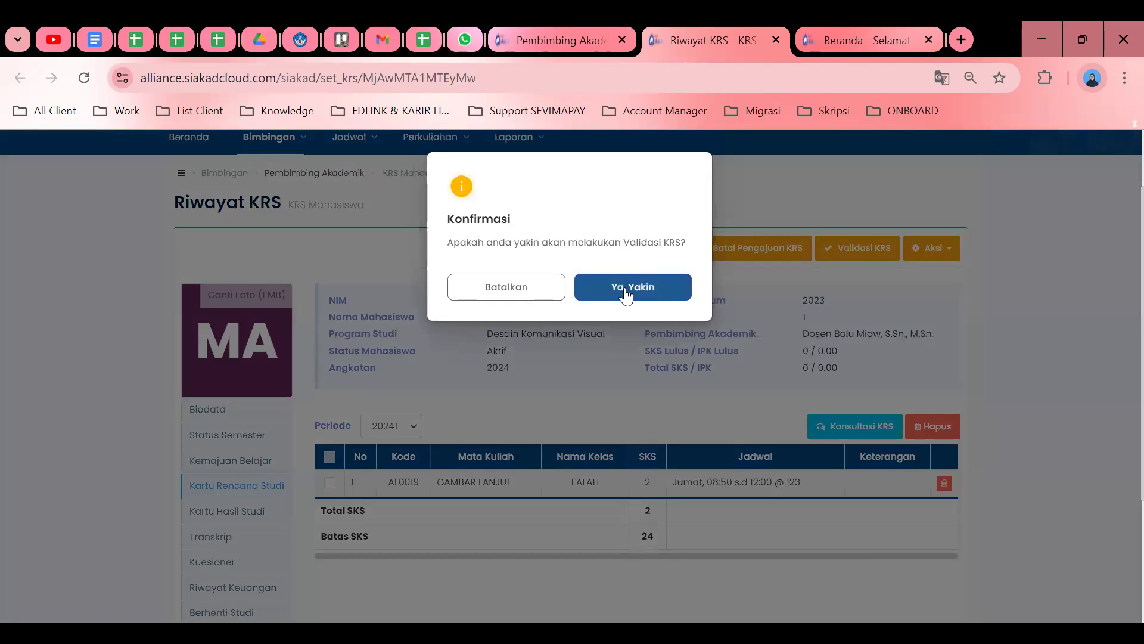
pyautogui.click(625, 287)
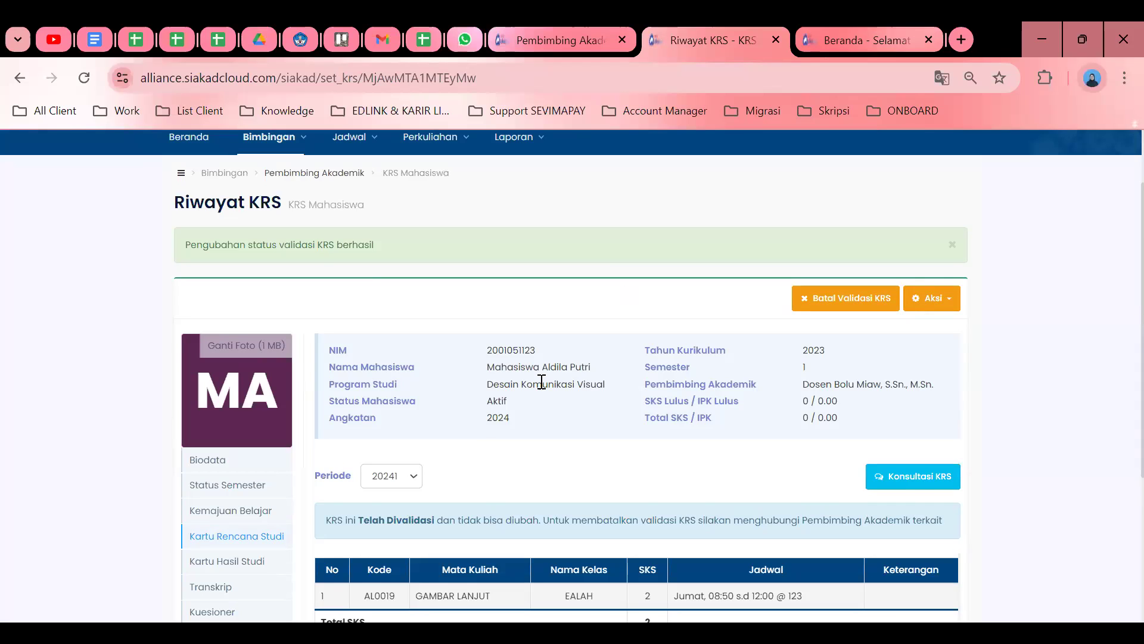
pyautogui.scroll(-4, 554, 381)
pyautogui.scroll(3, 578, 381)
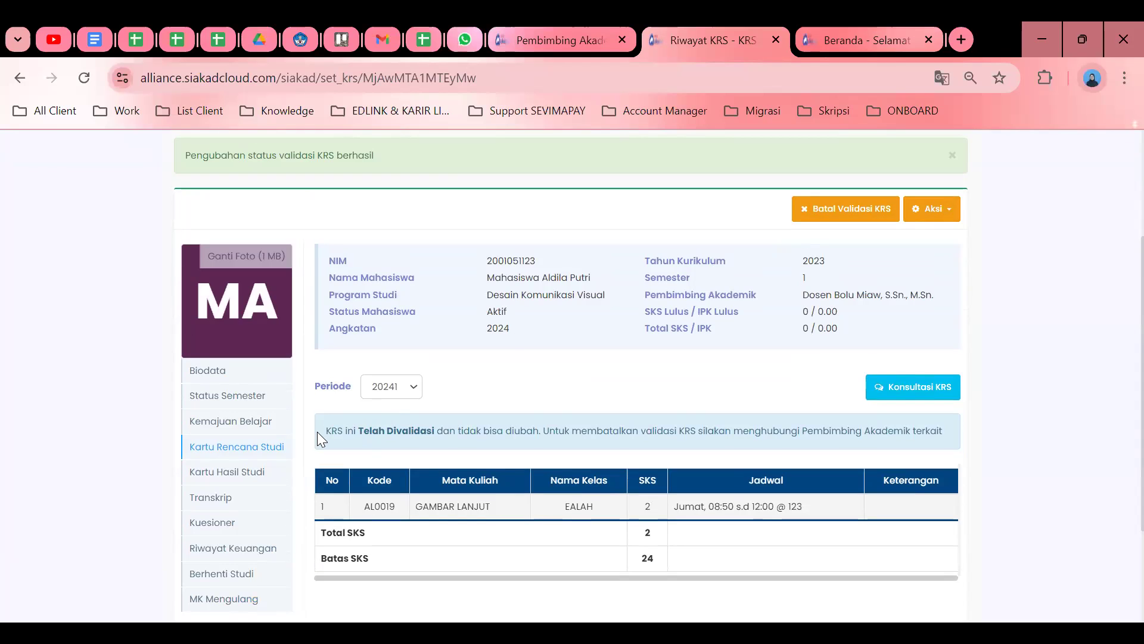
# Highlight the validated notice and the cancel-validation note, then open the Konsultasi KRS chat.
pyautogui.moveTo(338, 434); pyautogui.dragTo(532, 436)
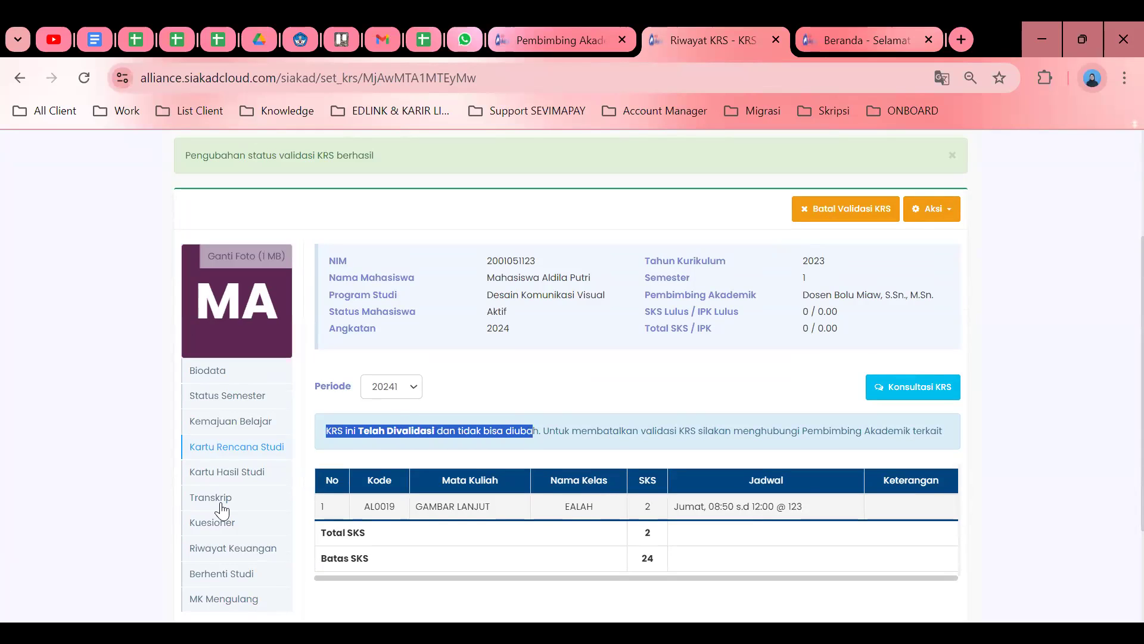
pyautogui.click(572, 407)
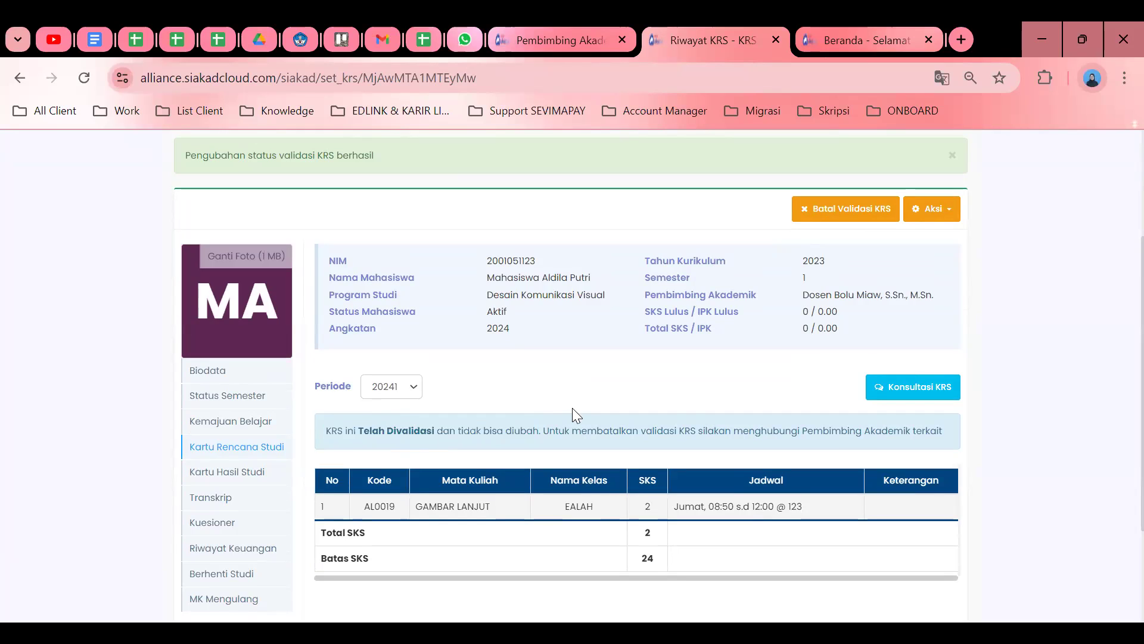
pyautogui.moveTo(559, 435); pyautogui.dragTo(915, 421)
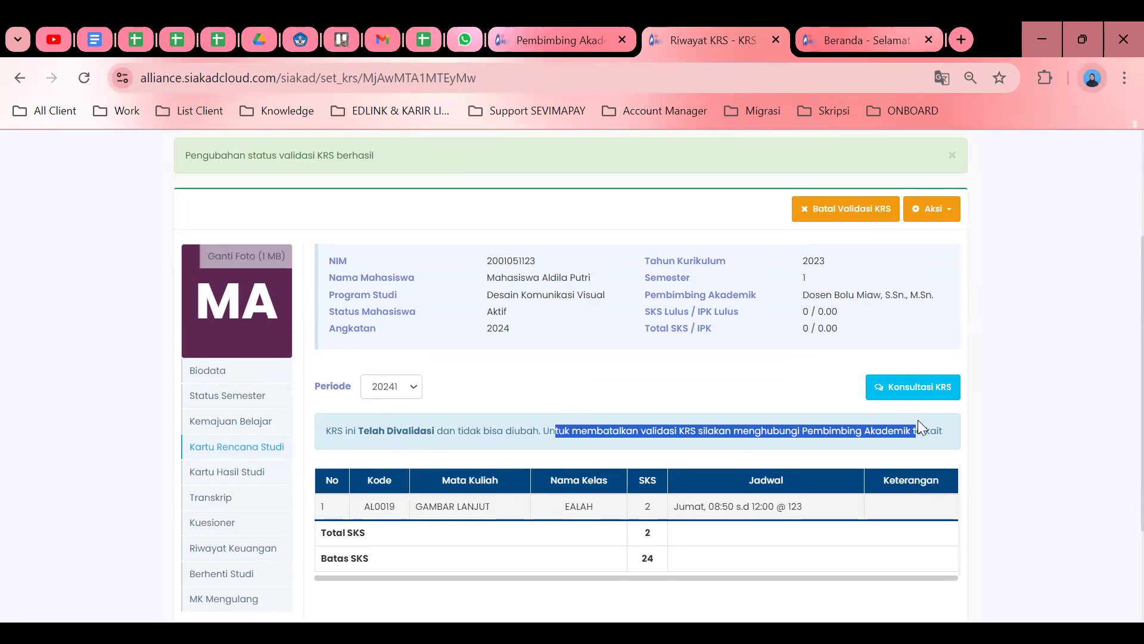
pyautogui.click(583, 368)
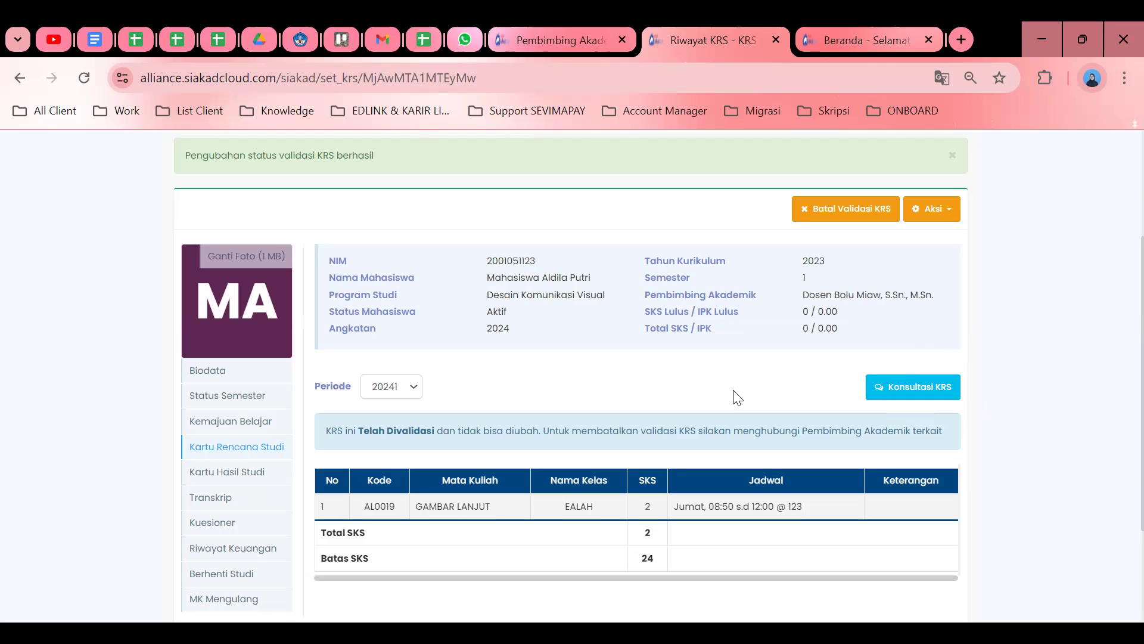
pyautogui.click(915, 390)
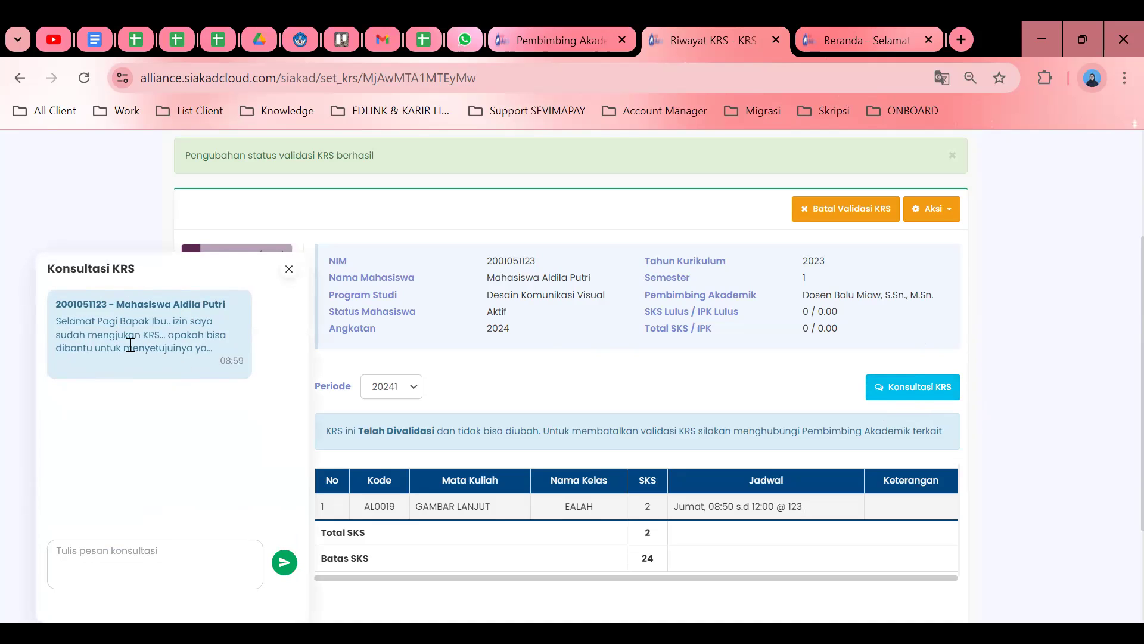
# Send 'Sudah saya setujui silakan dicek kembali' in the Konsultasi KRS chat.
pyautogui.hotkey('ctrl', '+')
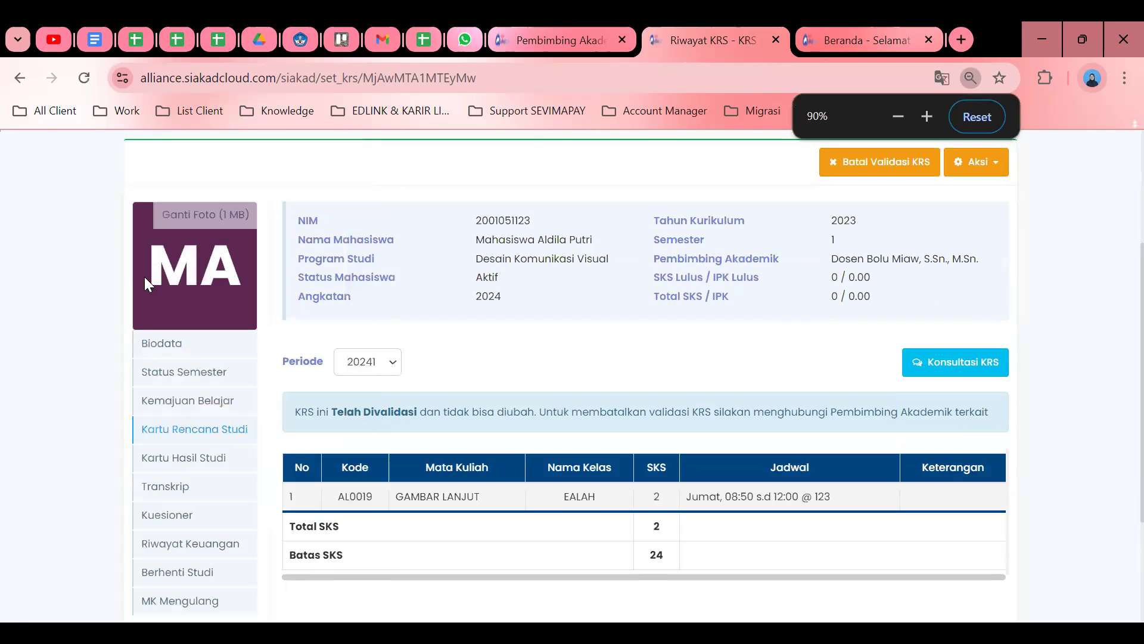
pyautogui.click(925, 370)
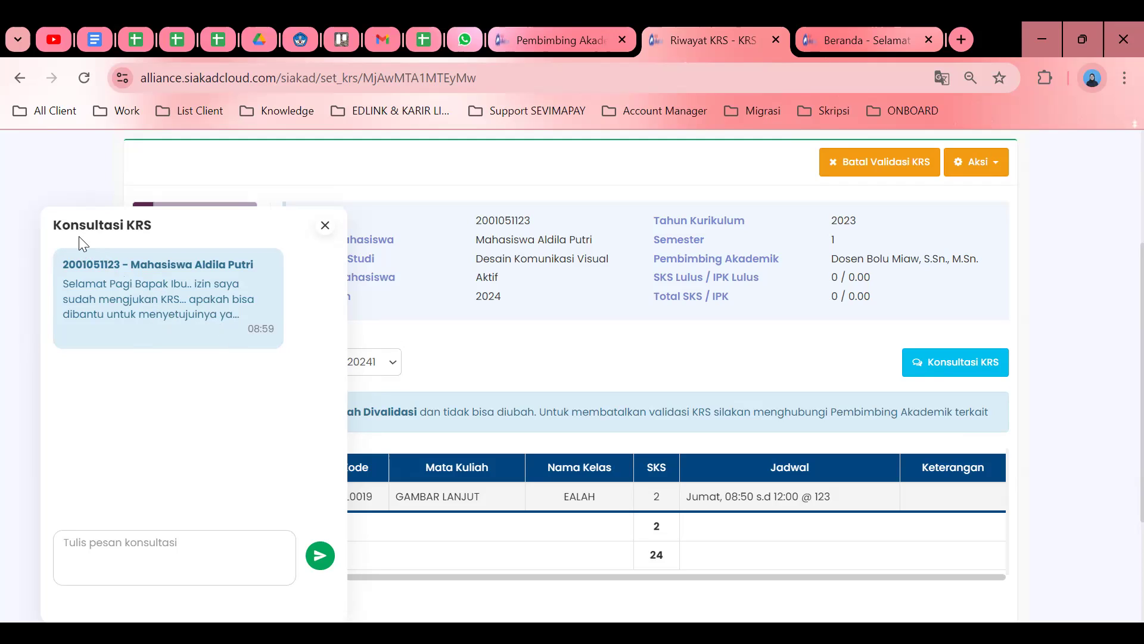
pyautogui.click(166, 544)
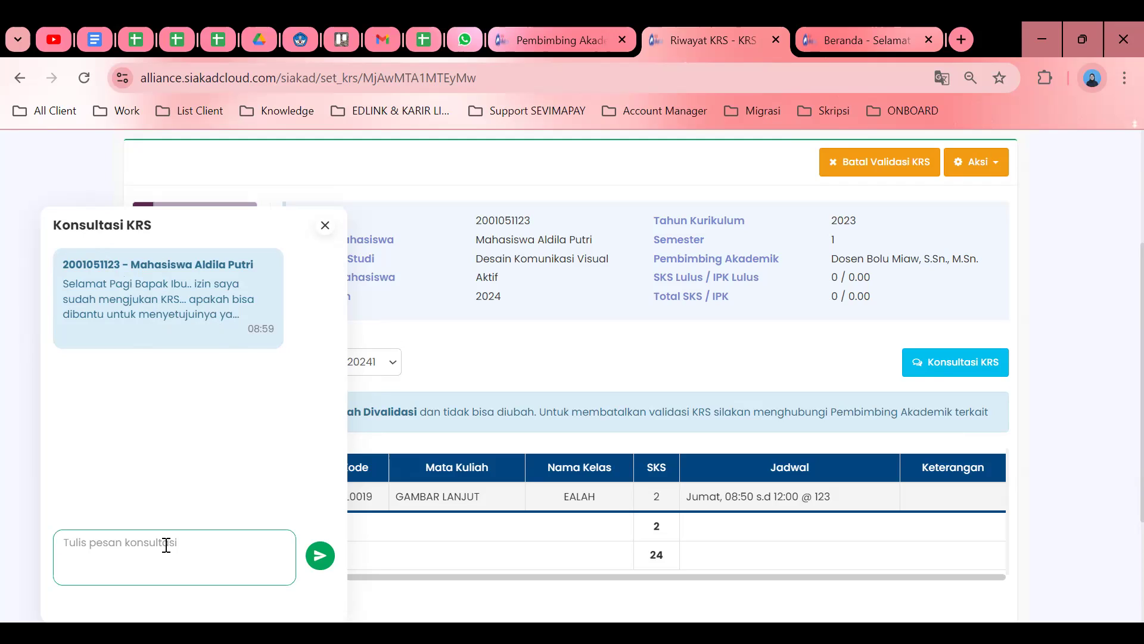
pyautogui.write('Sudah saya setujui silakan dicek kemba')
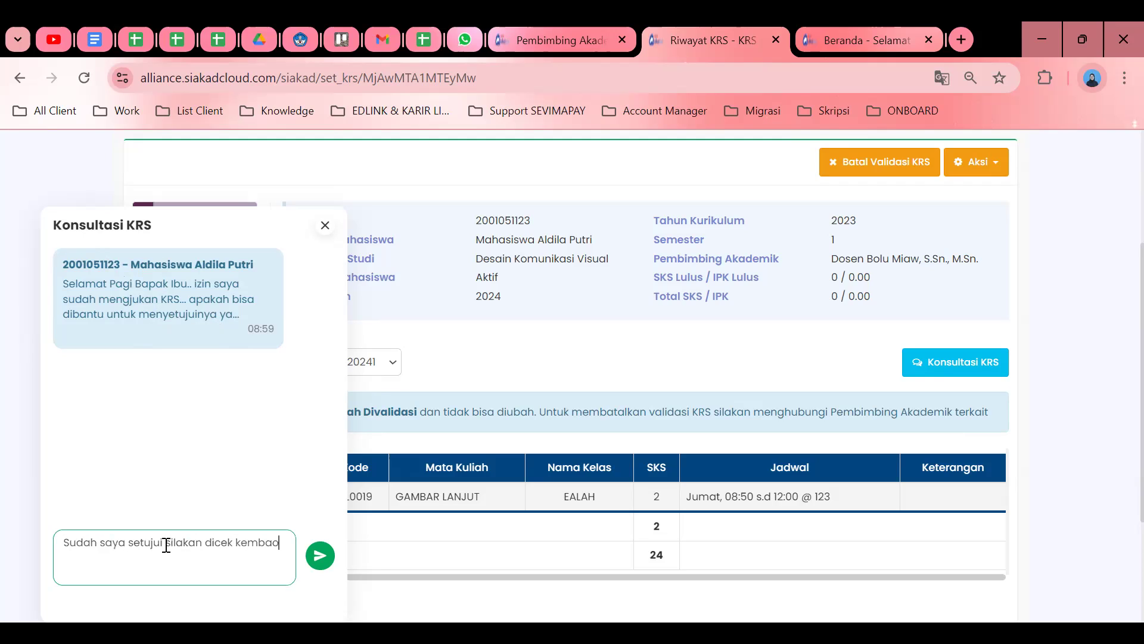
pyautogui.write('li')
pyautogui.click(320, 555)
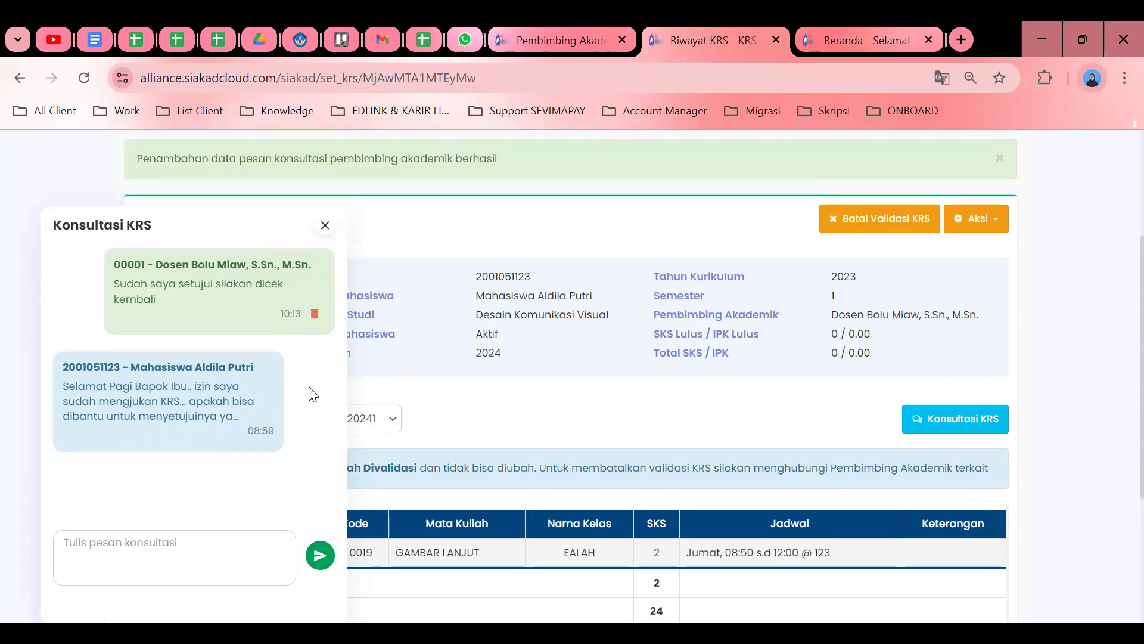
# Highlight the student's message and the reply's sender line, then close the chat.
pyautogui.moveTo(95, 386); pyautogui.dragTo(239, 416)
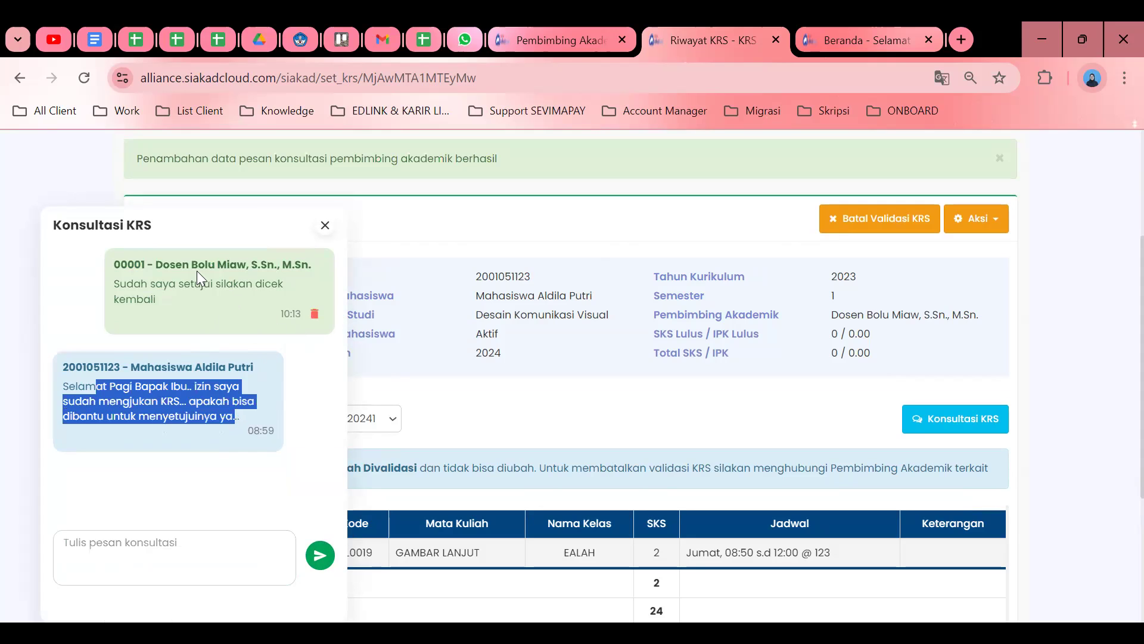
pyautogui.click(113, 266)
pyautogui.moveTo(114, 265); pyautogui.dragTo(187, 269)
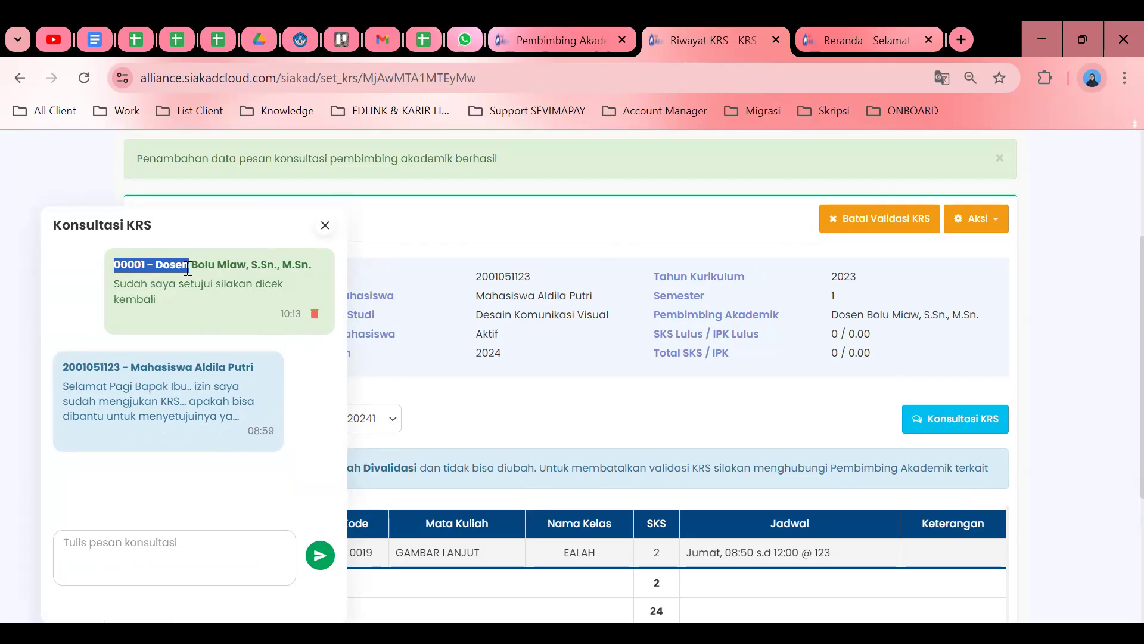
pyautogui.click(698, 432)
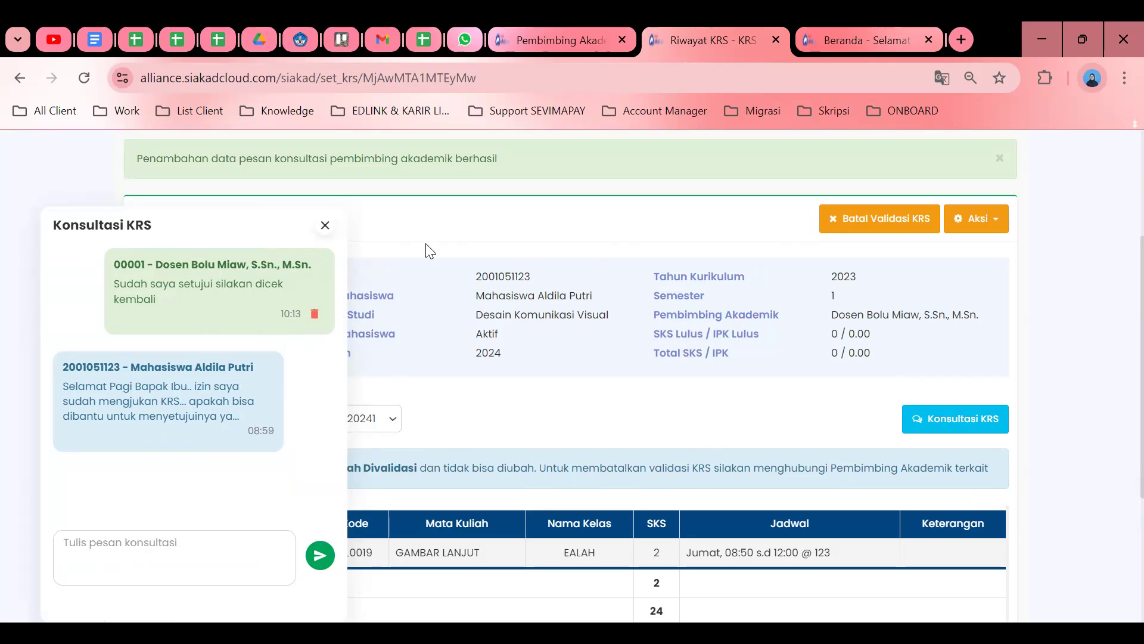
pyautogui.click(325, 226)
pyautogui.scroll(-2, 554, 417)
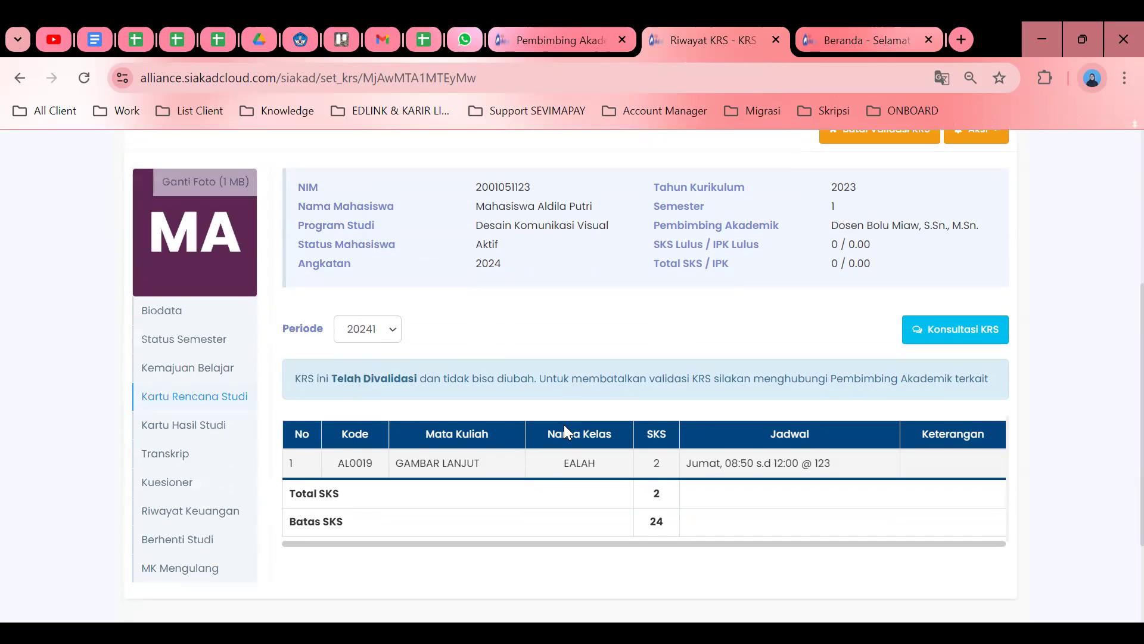
pyautogui.scroll(2, 599, 384)
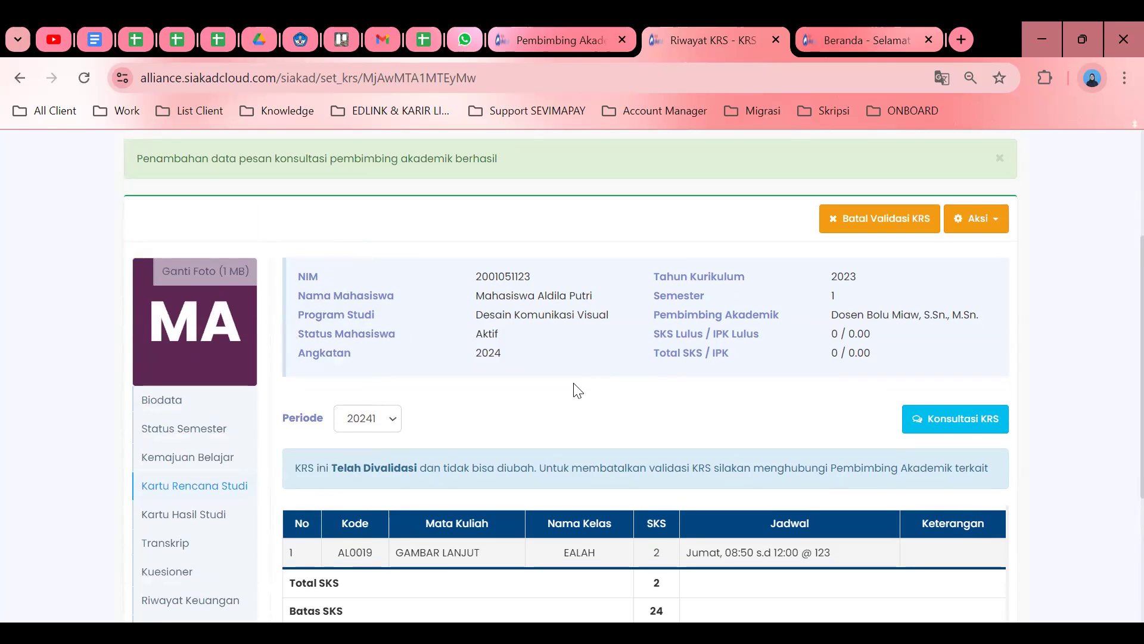
pyautogui.scroll(3, 578, 388)
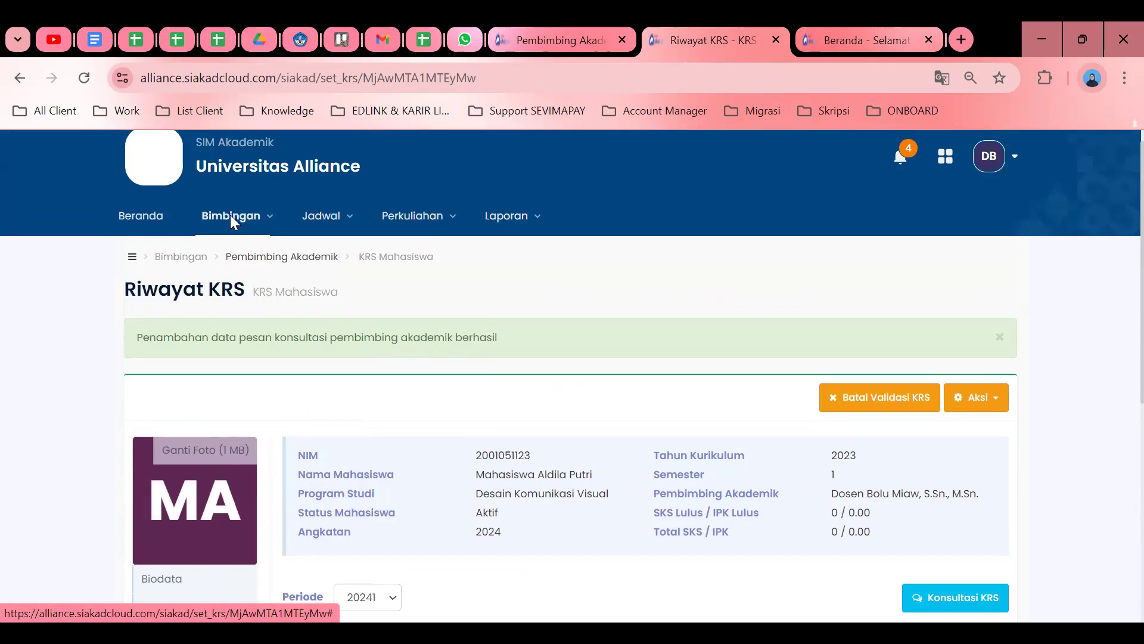
pyautogui.click(230, 218)
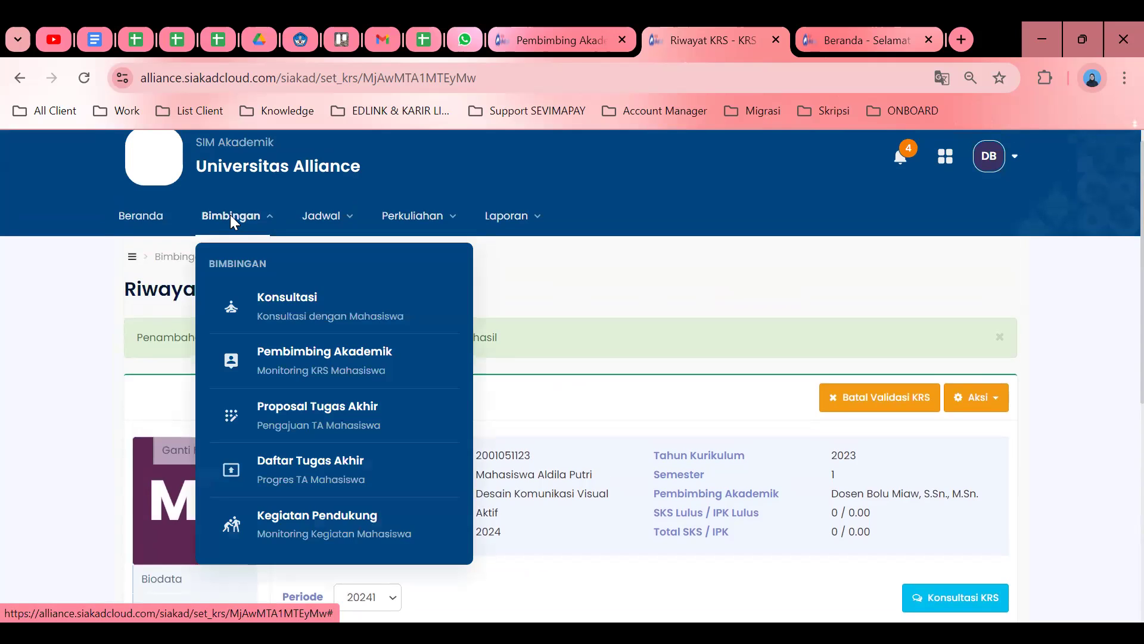
pyautogui.click(295, 354)
pyautogui.scroll(-3, 678, 322)
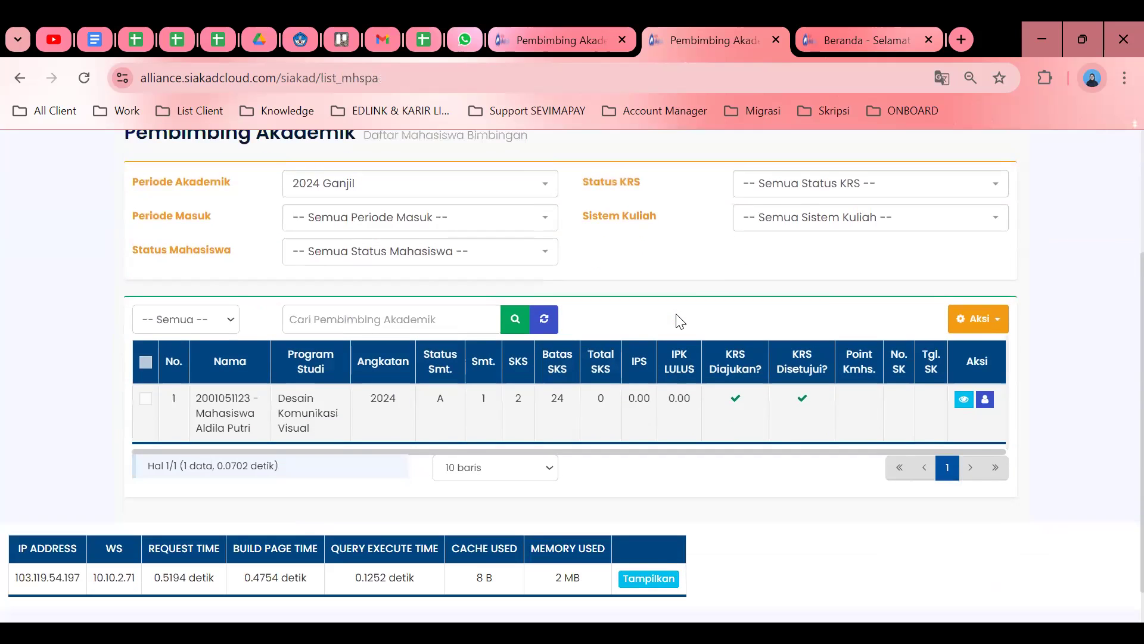
pyautogui.scroll(2, 680, 322)
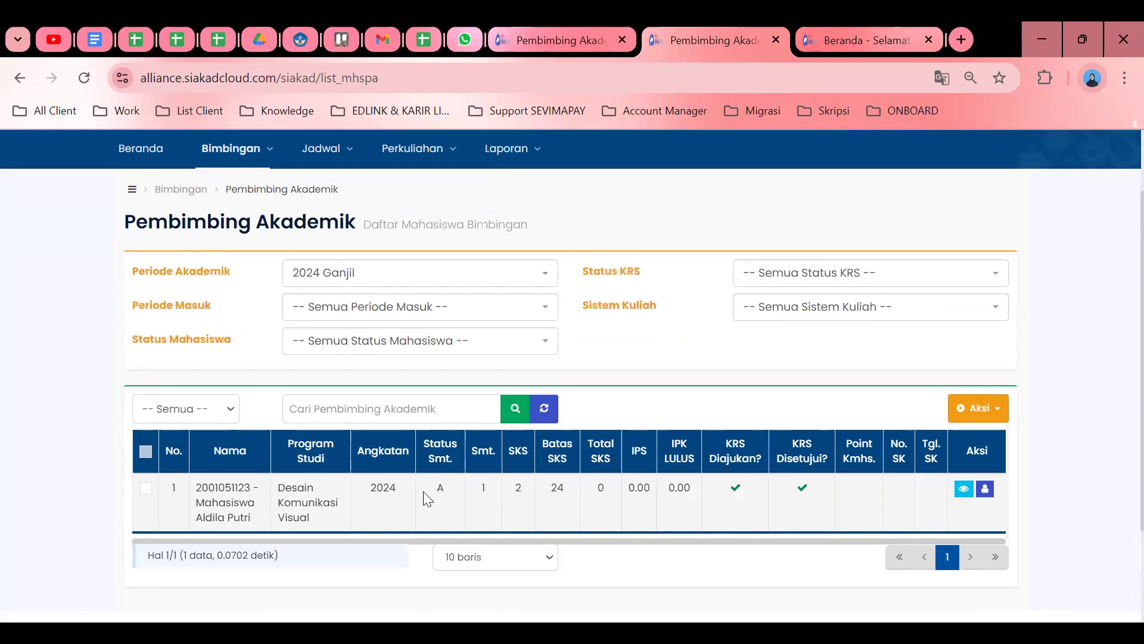
pyautogui.doubleClick(441, 488)
# Cancel the KRS validation via Batal Validasi KRS, confirm Ya, Yakin, and reload the advisee list.
pyautogui.click(963, 489)
pyautogui.click(880, 363)
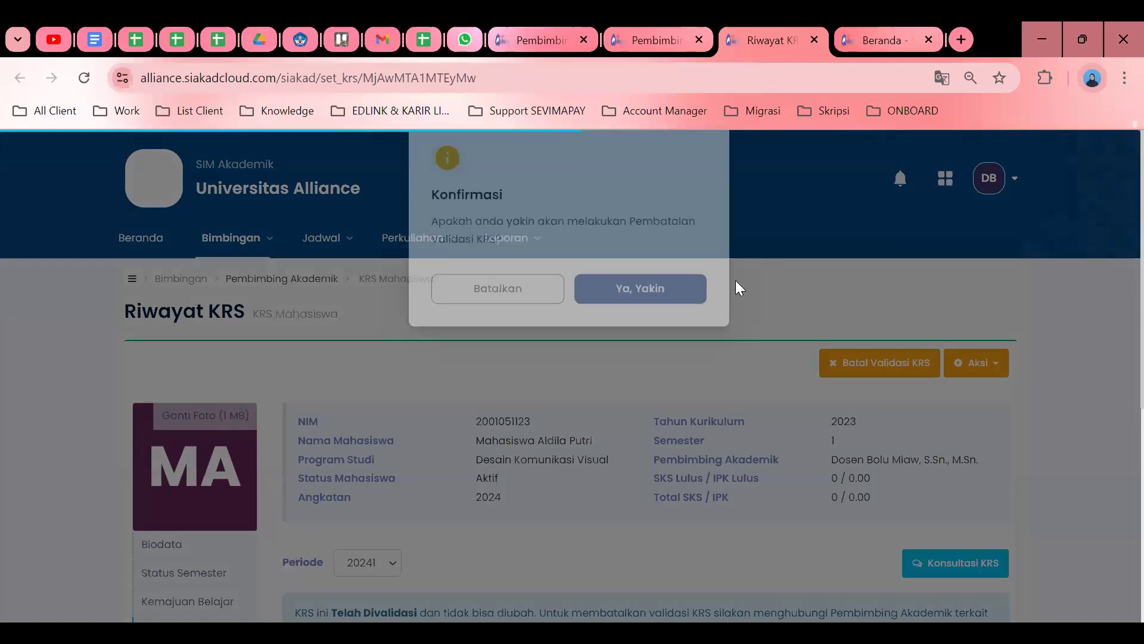
pyautogui.click(638, 322)
pyautogui.click(659, 34)
pyautogui.click(629, 79)
pyautogui.press('Return')
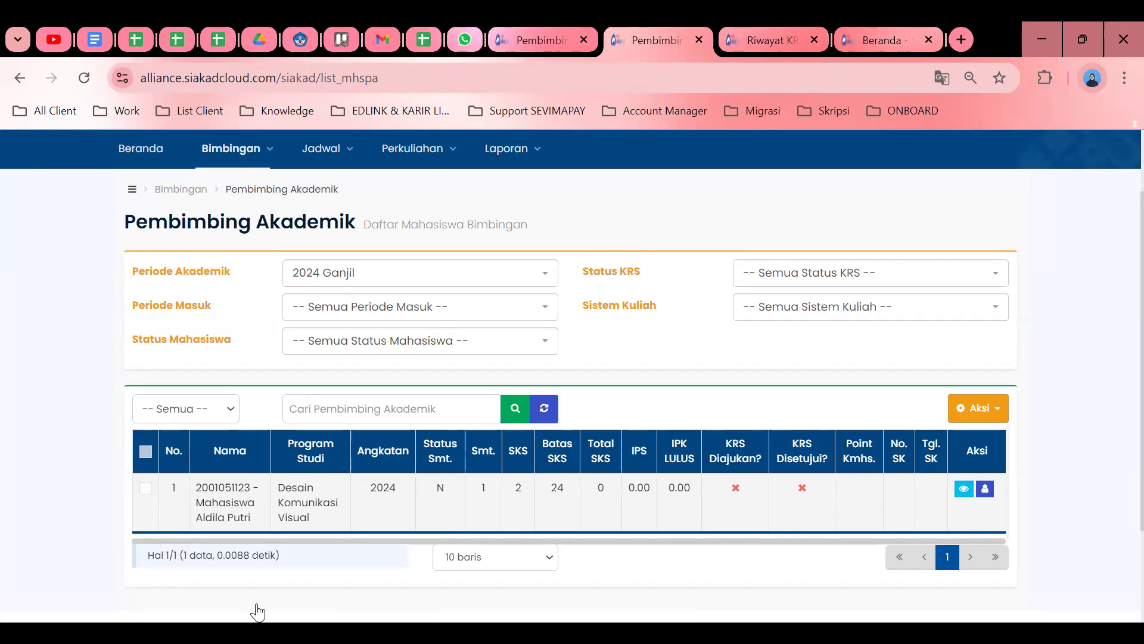
# Submit the student's KRS with Aksi > Ajukan KRS and confirm Ya, Yakin.
pyautogui.scroll(-2, 450, 511)
pyautogui.scroll(2, 444, 485)
pyautogui.click(144, 486)
pyautogui.click(965, 420)
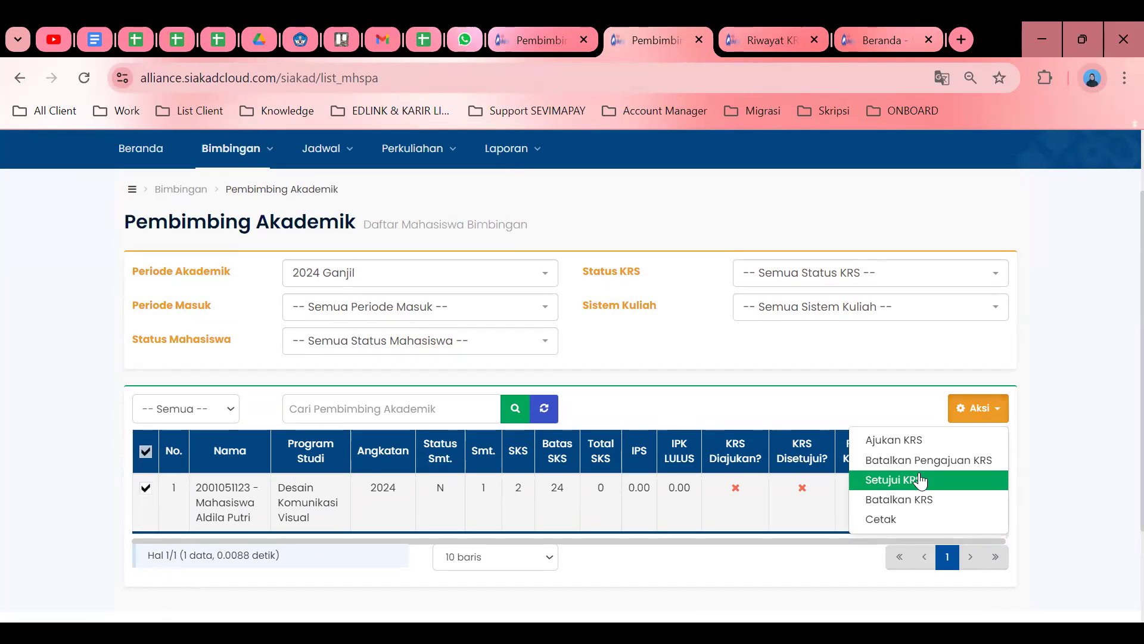
pyautogui.click(909, 439)
pyautogui.click(675, 330)
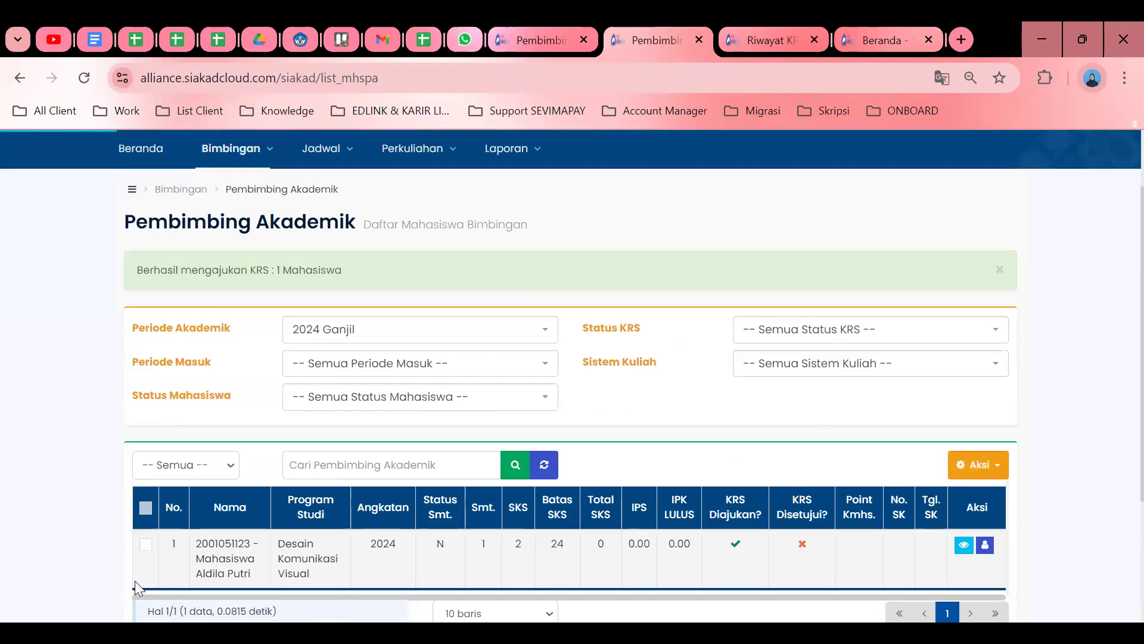
# Approve the student's KRS with Aksi > Setujui KRS and confirm Ya, Yakin.
pyautogui.click(144, 545)
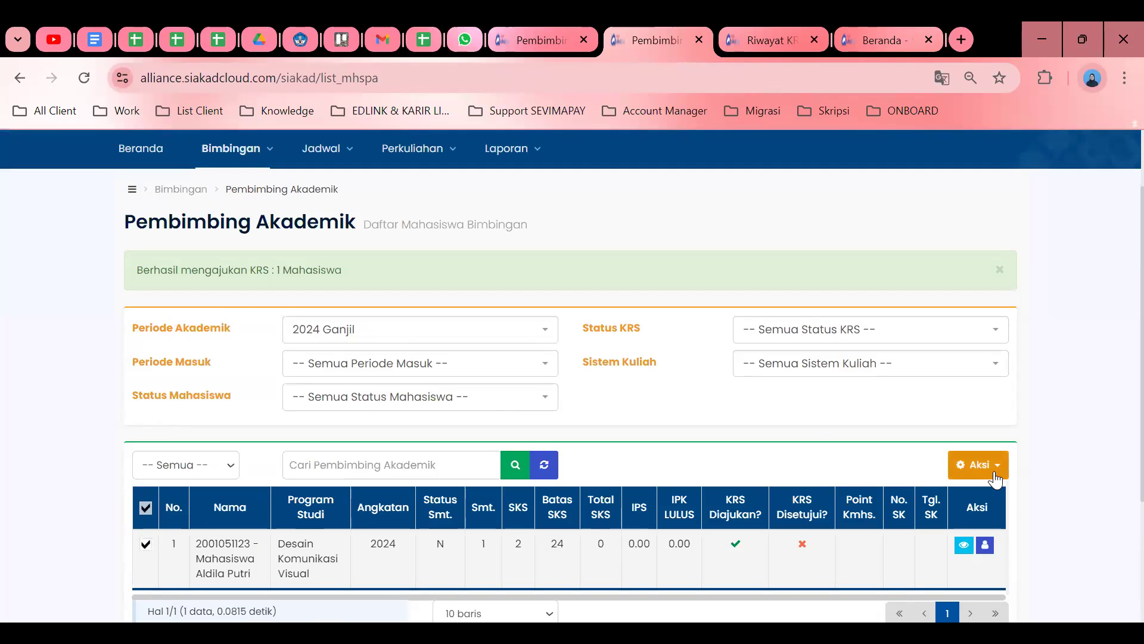
pyautogui.click(978, 464)
pyautogui.click(917, 535)
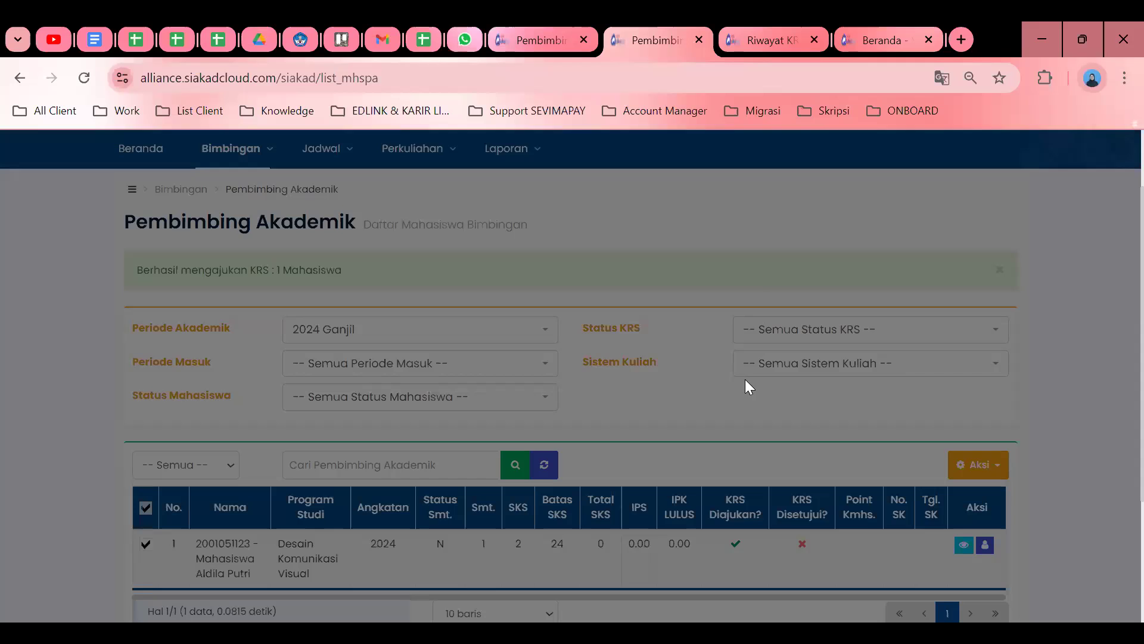
pyautogui.click(635, 332)
pyautogui.scroll(-4, 778, 416)
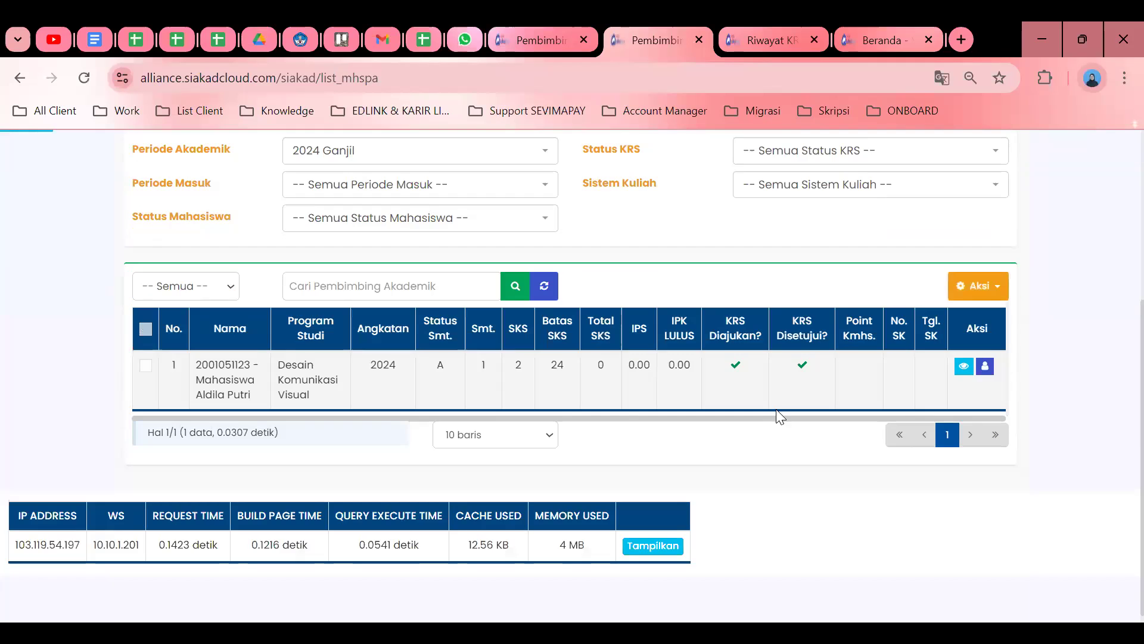
pyautogui.scroll(3, 850, 447)
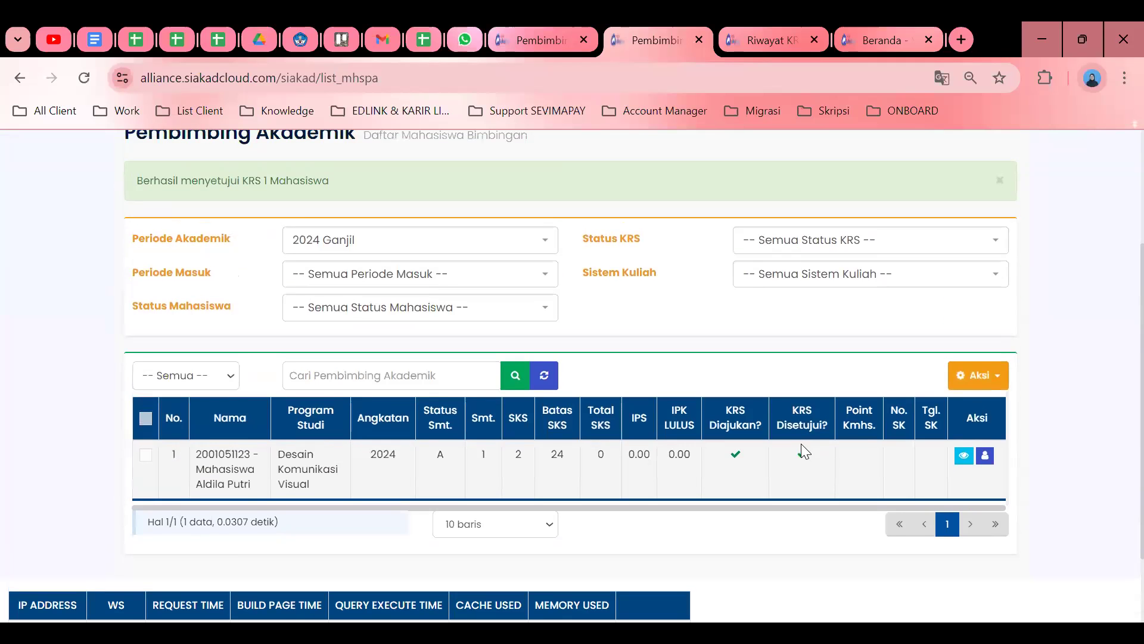
pyautogui.scroll(1, 801, 443)
pyautogui.scroll(1, 810, 446)
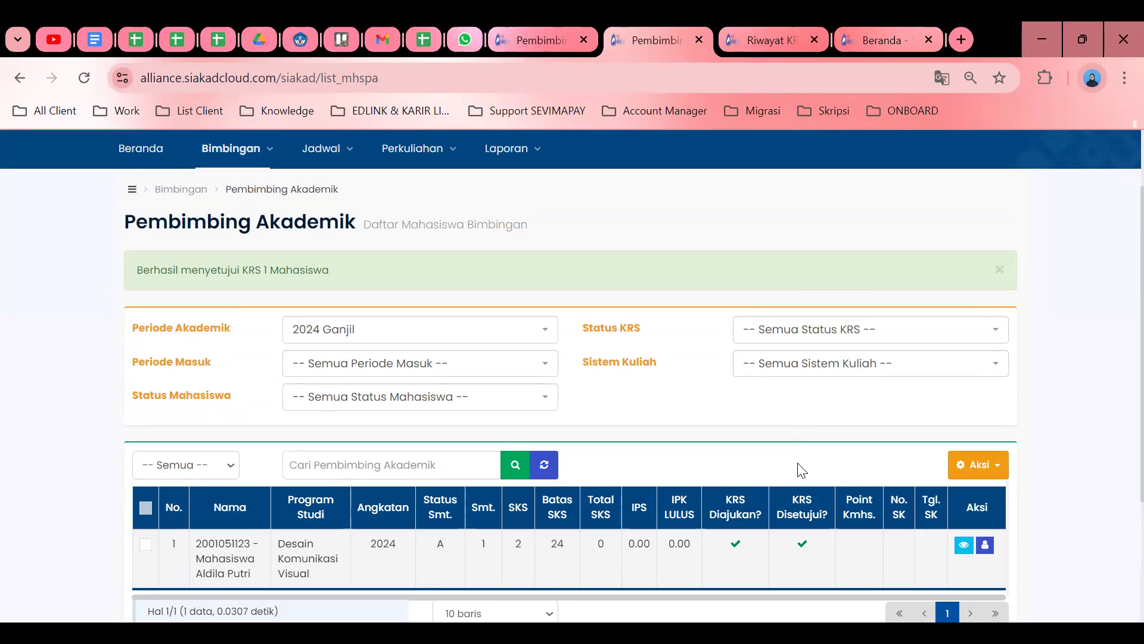
# Dismiss the green KRS approval success alert.
pyautogui.click(1000, 269)
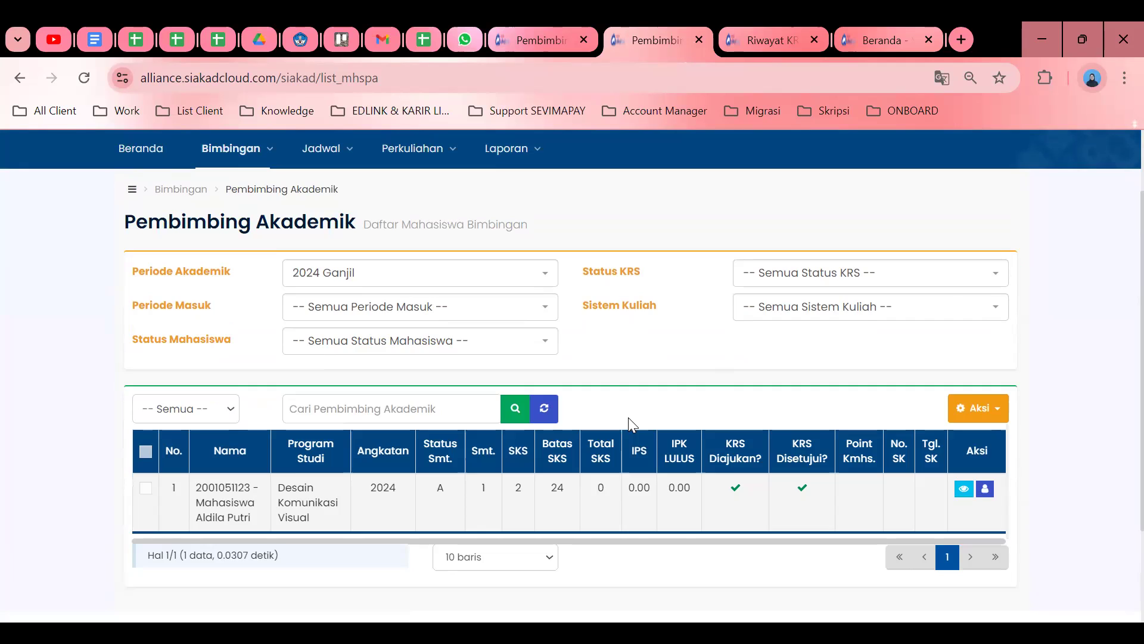
pyautogui.scroll(2, 628, 417)
pyautogui.scroll(-2, 630, 424)
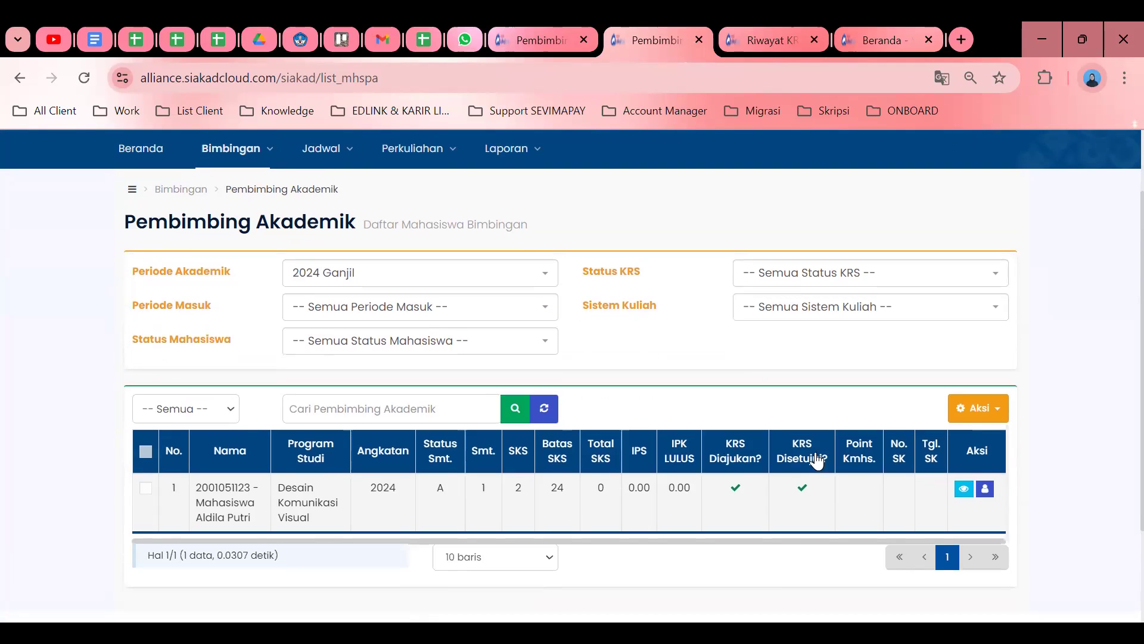
# View the student's Detail KRS in a new tab, then return to the Pembimbing Akademik tab.
pyautogui.click(960, 492)
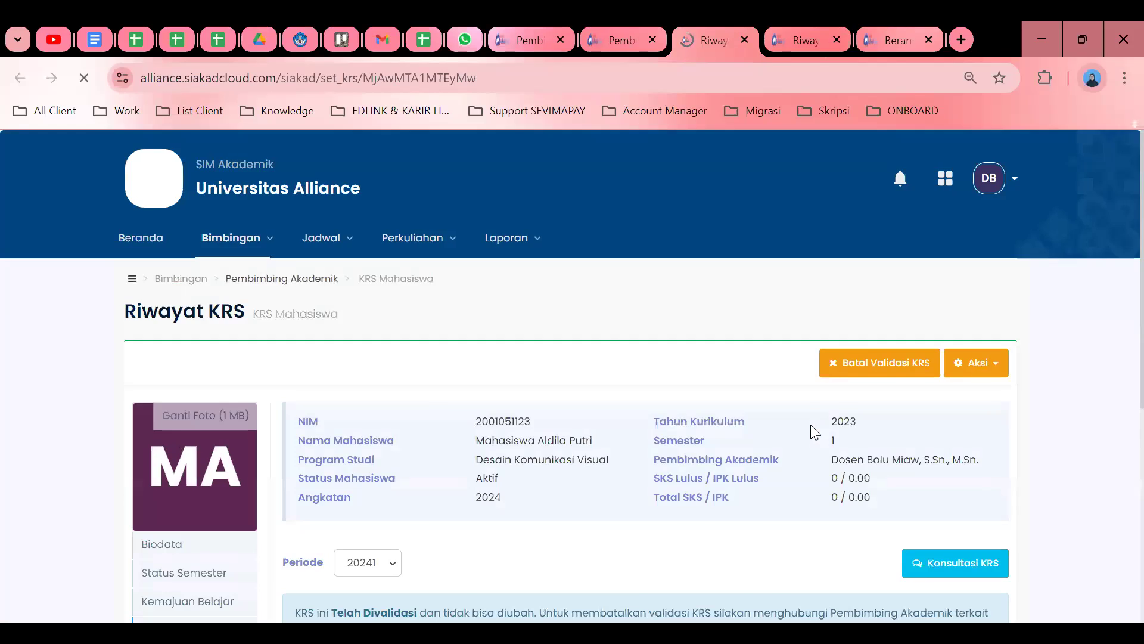
pyautogui.scroll(-2, 810, 425)
pyautogui.scroll(-1, 811, 425)
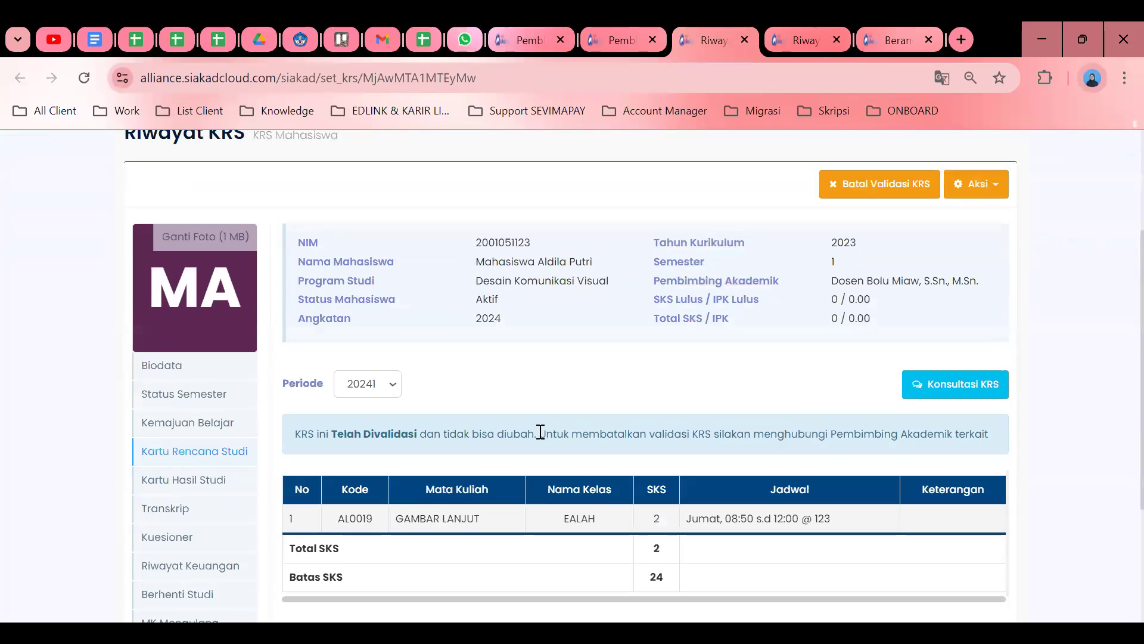
pyautogui.click(621, 45)
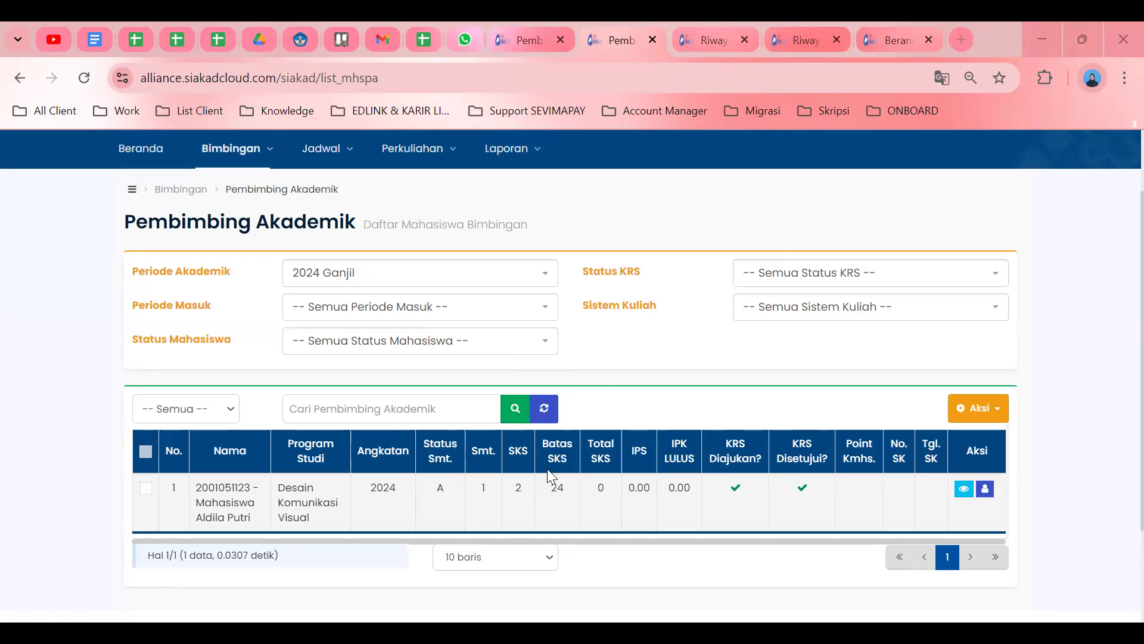
pyautogui.moveTo(168, 487); pyautogui.dragTo(573, 501)
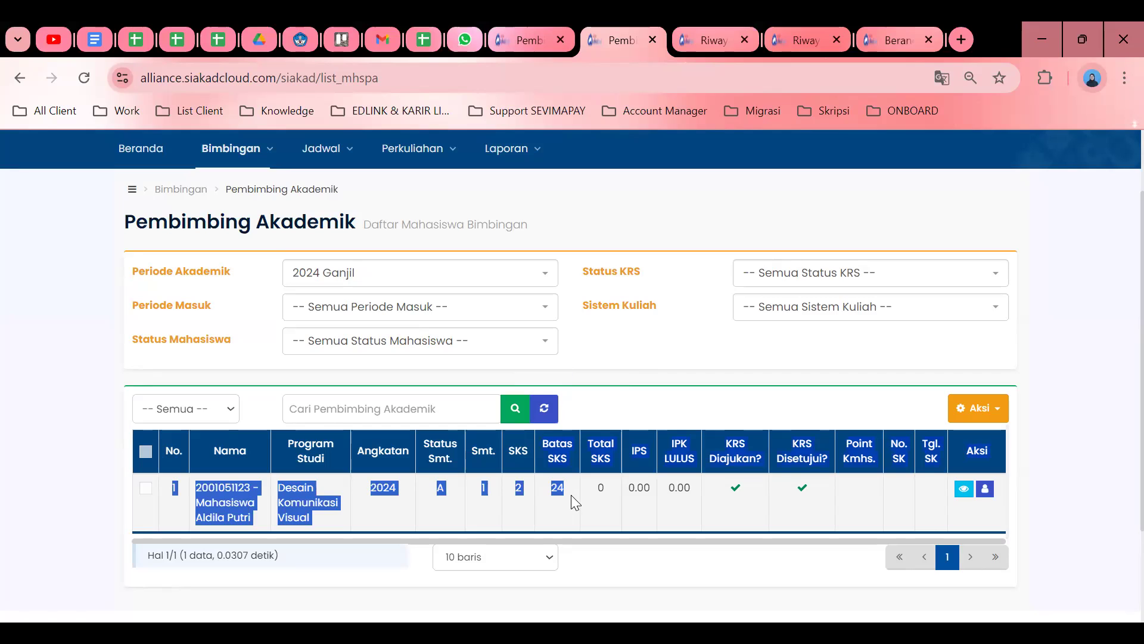
pyautogui.click(570, 495)
pyautogui.moveTo(549, 489); pyautogui.dragTo(558, 489)
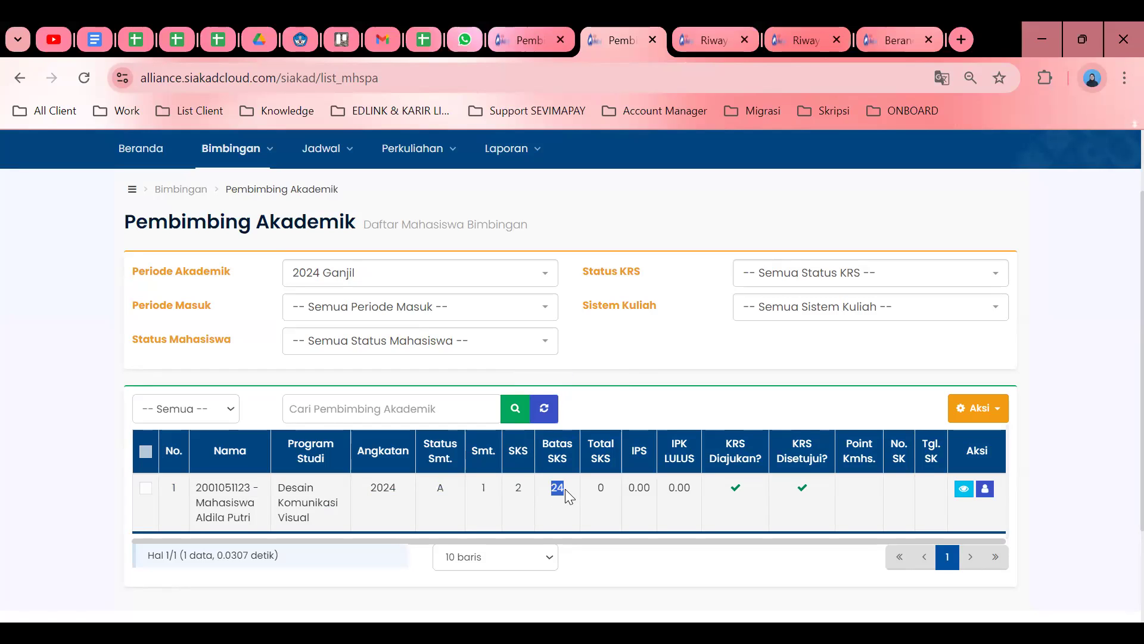
pyautogui.moveTo(196, 502); pyautogui.dragTo(220, 521)
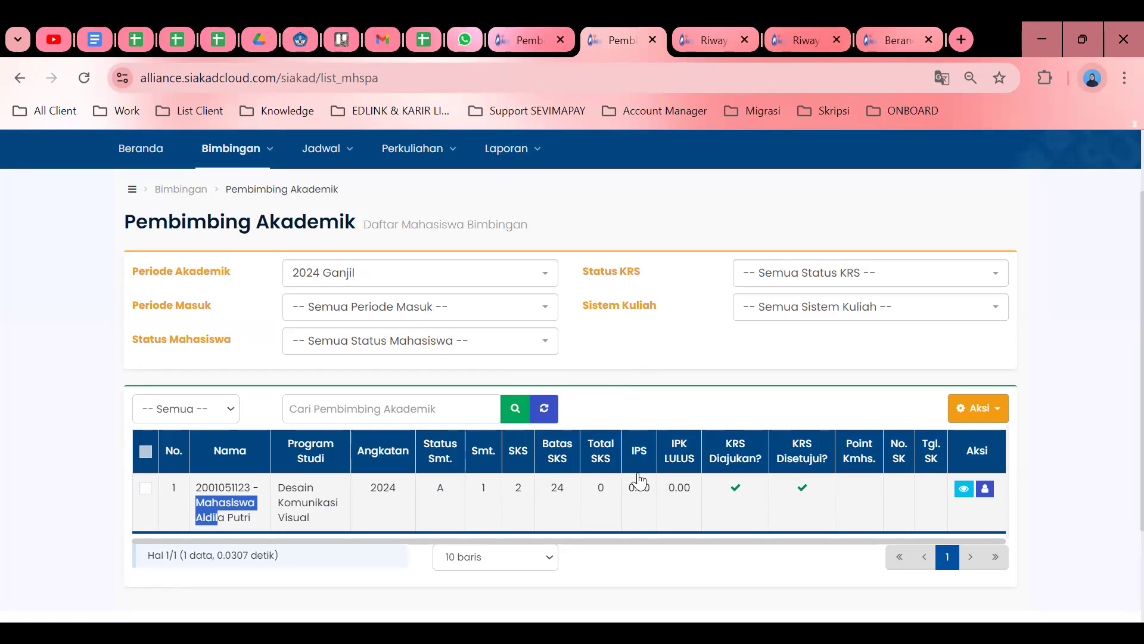
pyautogui.doubleClick(556, 489)
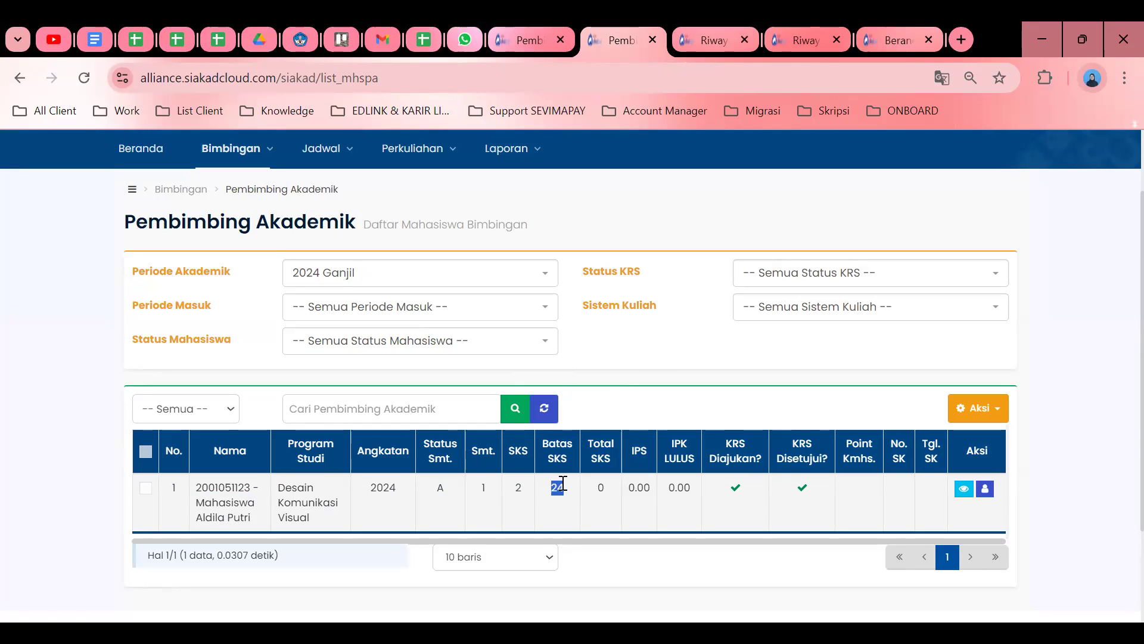
pyautogui.click(518, 486)
pyautogui.click(665, 398)
pyautogui.moveTo(552, 485); pyautogui.dragTo(522, 486)
pyautogui.hotkey('alt', 'Tab')
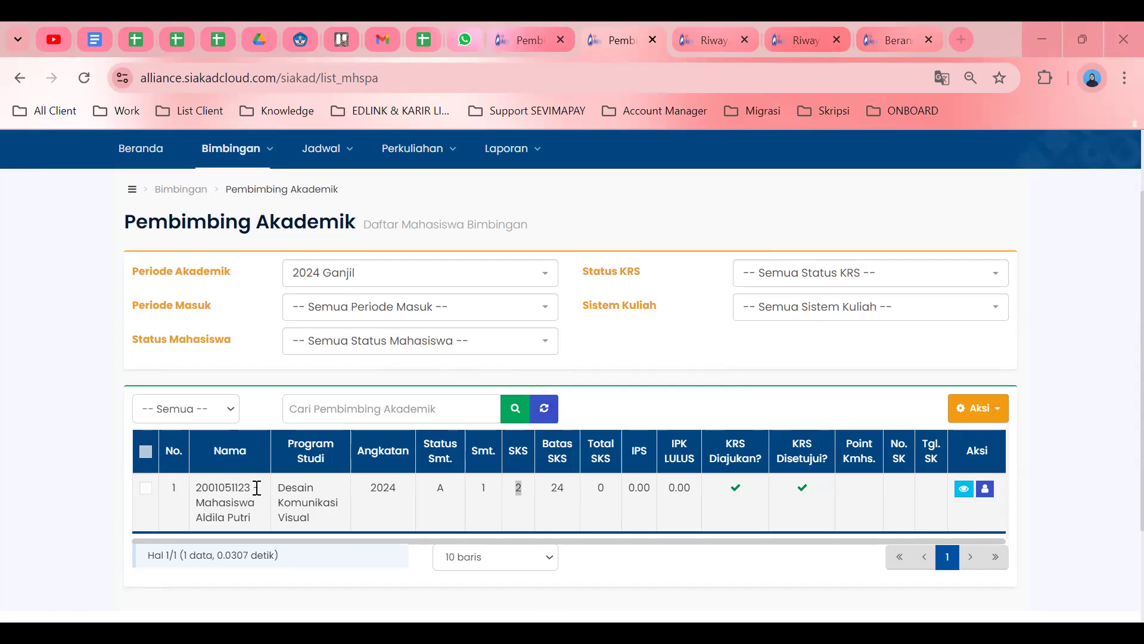
pyautogui.moveTo(253, 488); pyautogui.dragTo(199, 489)
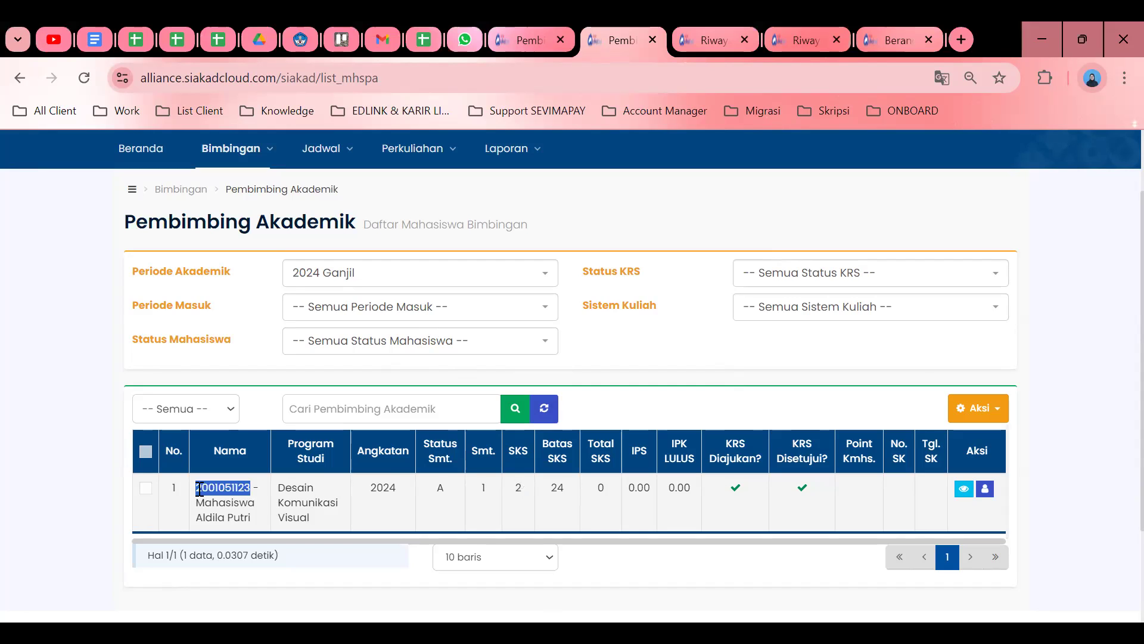
# Open the student's Detail KRS to see the Riwayat KRS marked validated.
pyautogui.click(963, 490)
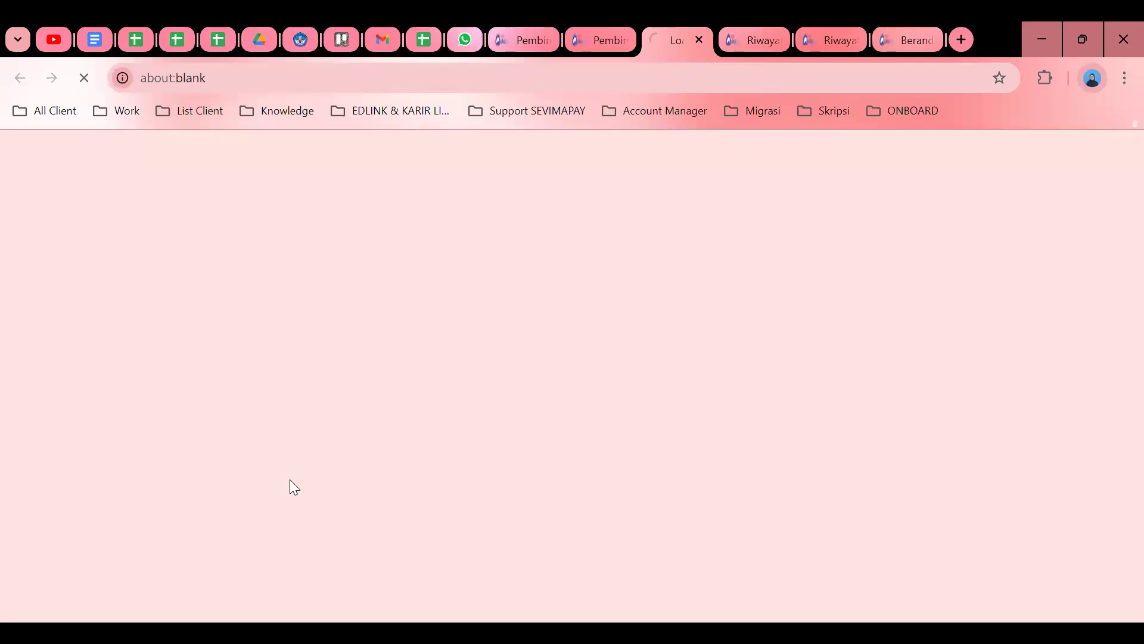
pyautogui.scroll(-2, 224, 447)
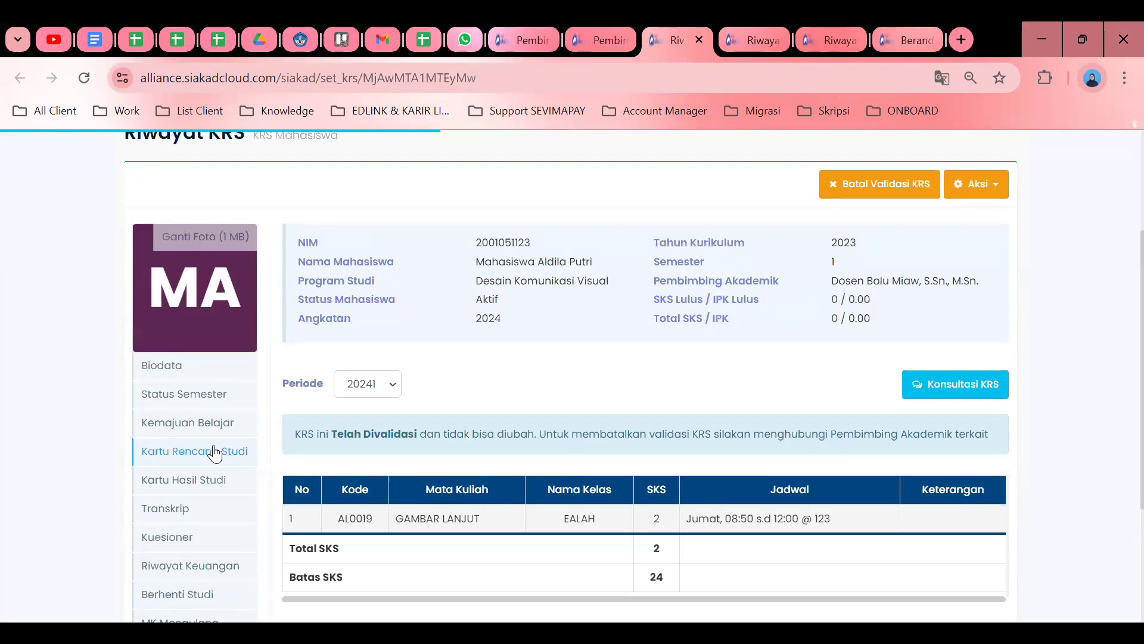
pyautogui.scroll(2, 224, 436)
# Return to the first Pembimbing advisee list tab.
pyautogui.click(592, 29)
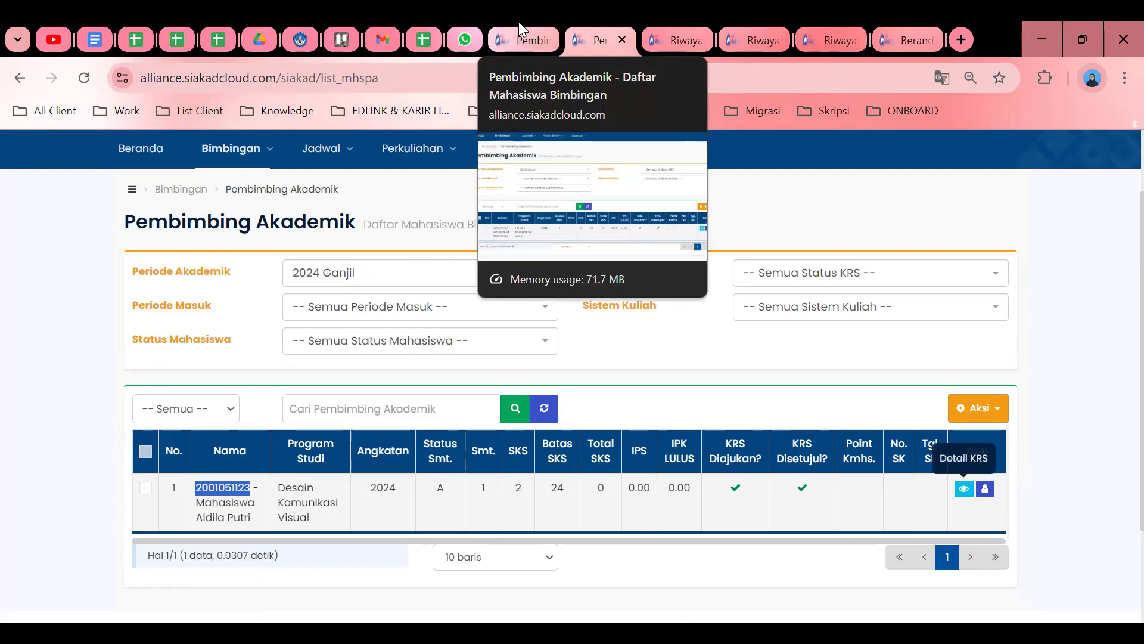
pyautogui.click(518, 21)
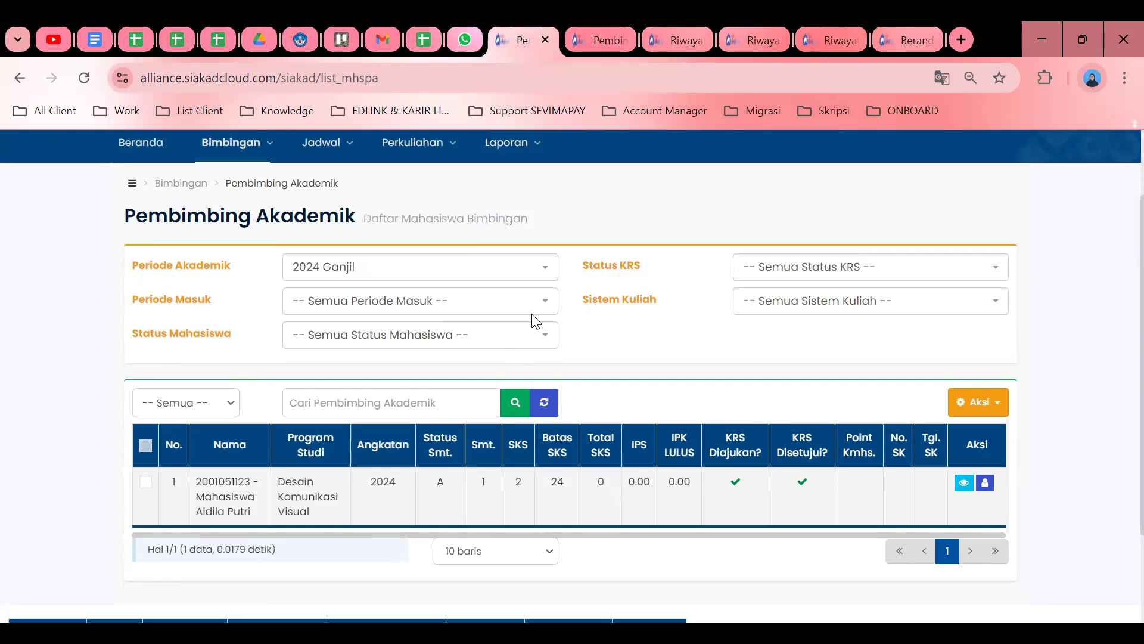
pyautogui.scroll(2, 537, 322)
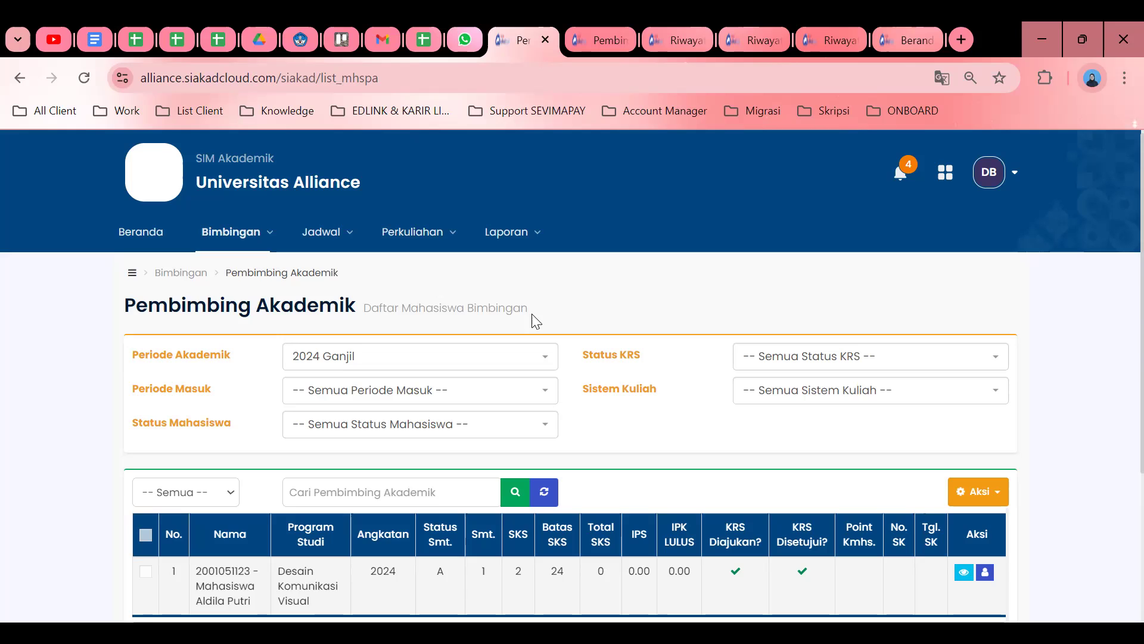
pyautogui.scroll(-3, 648, 388)
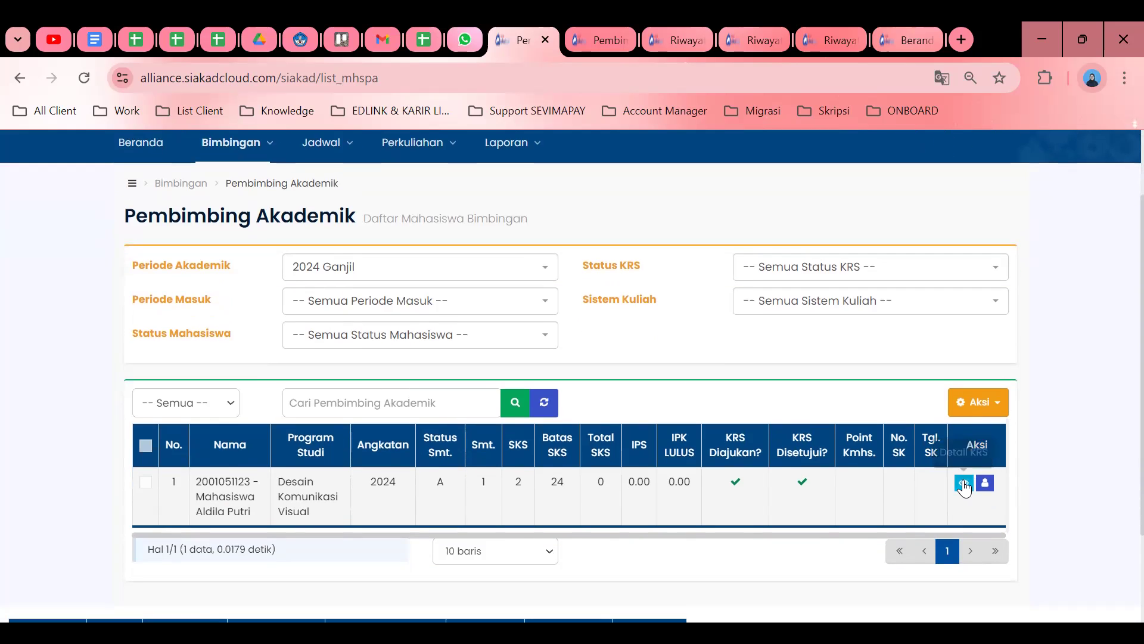
# Review the student's KRS details page.
pyautogui.click(964, 470)
pyautogui.scroll(-4, 577, 373)
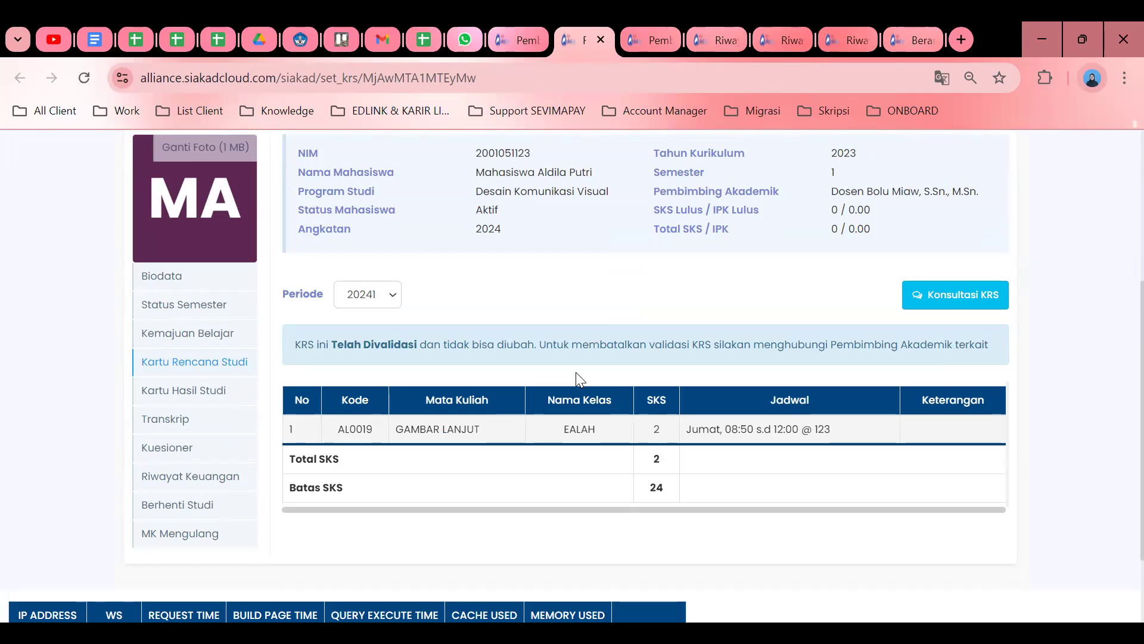
pyautogui.scroll(3, 680, 382)
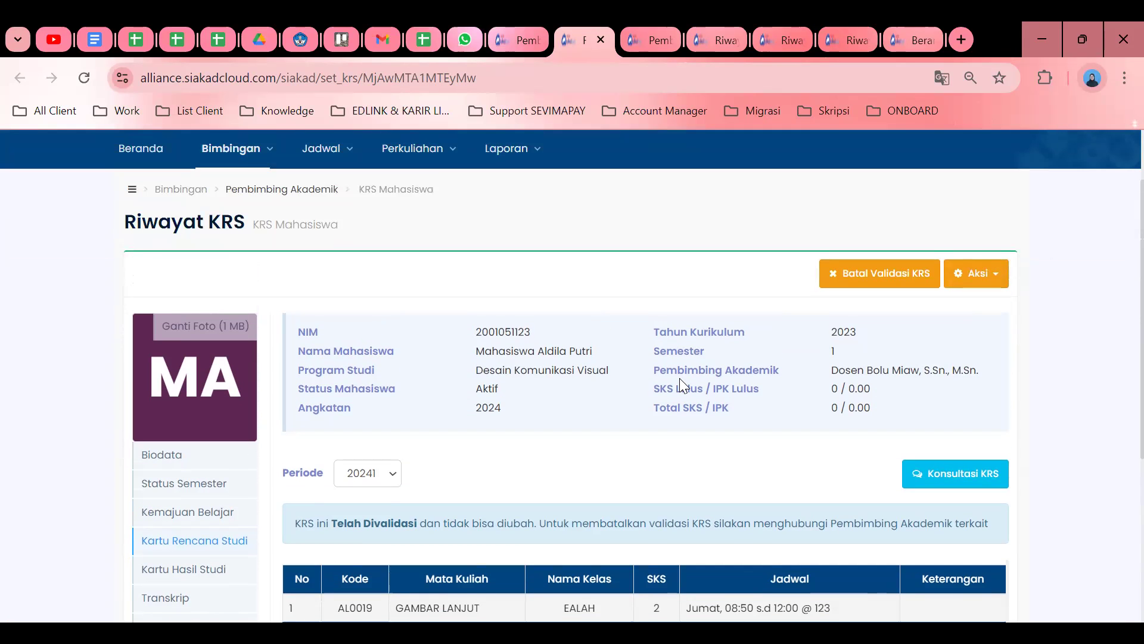
pyautogui.scroll(2, 253, 288)
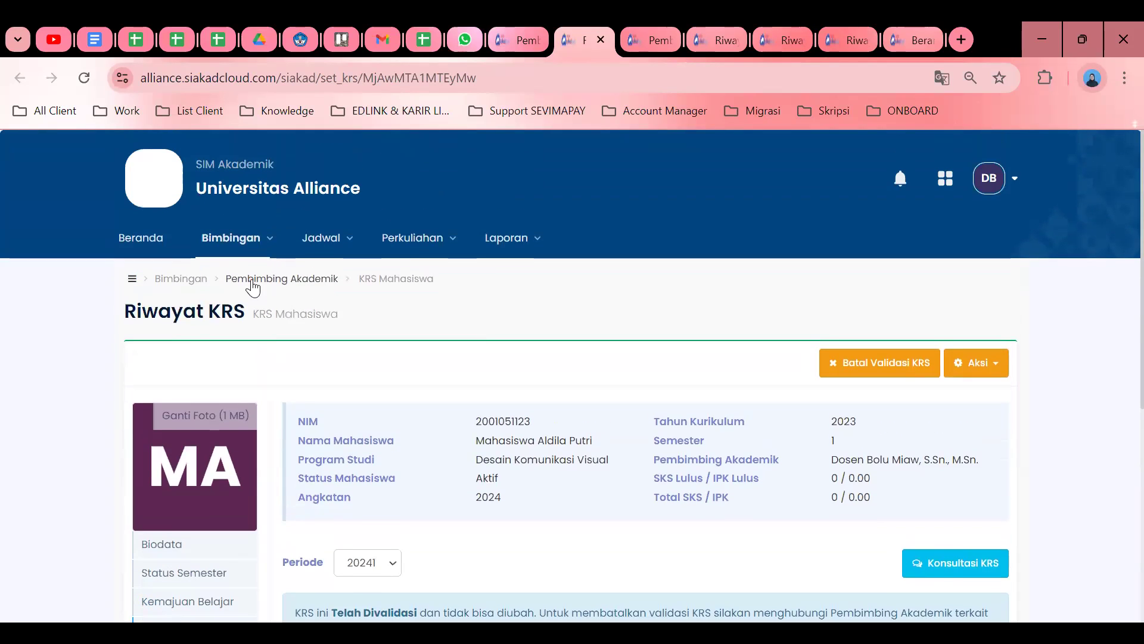
# Return to the 2024 Ganjil advisee list, showing status A and KRS approved.
pyautogui.moveTo(246, 255)
pyautogui.click(350, 371)
pyautogui.scroll(-3, 350, 372)
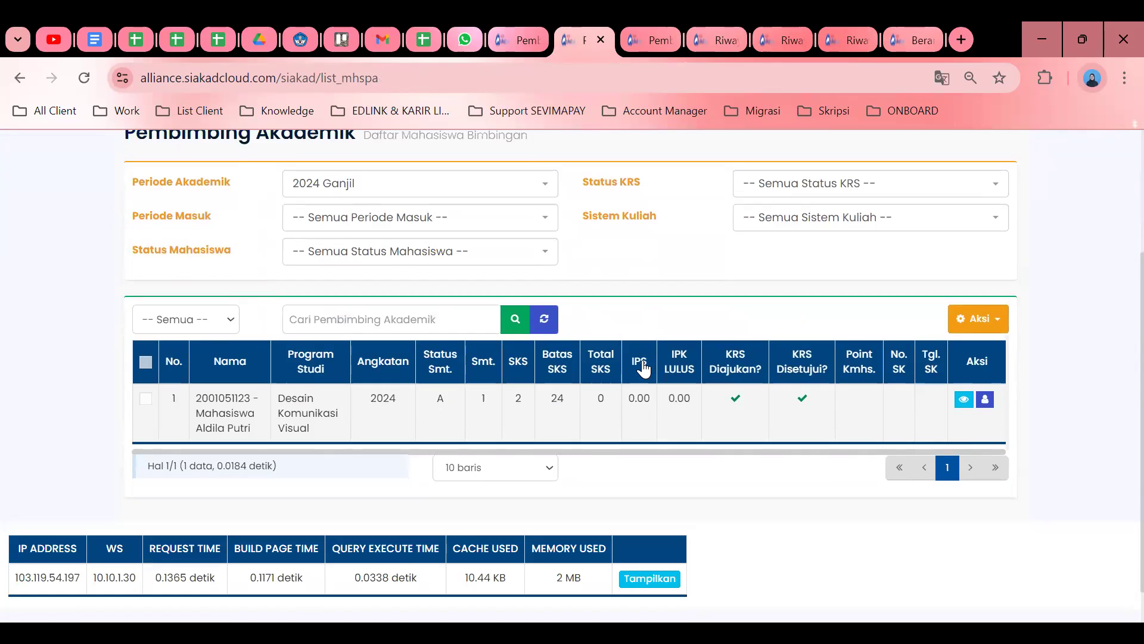
pyautogui.scroll(3, 642, 368)
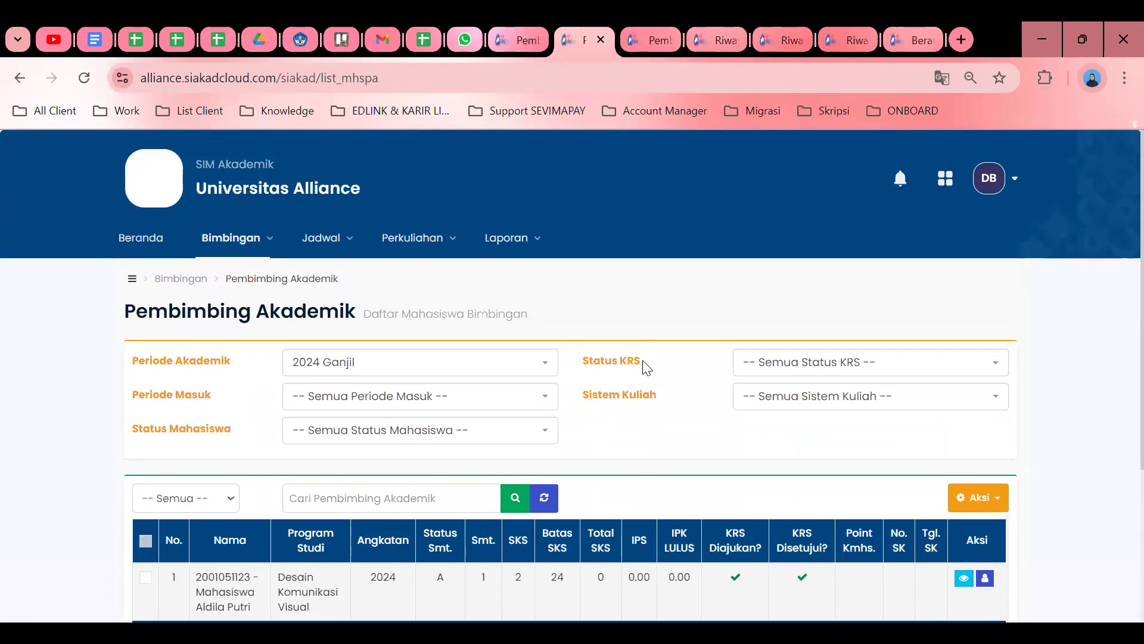
pyautogui.scroll(-2, 647, 366)
pyautogui.scroll(2, 646, 367)
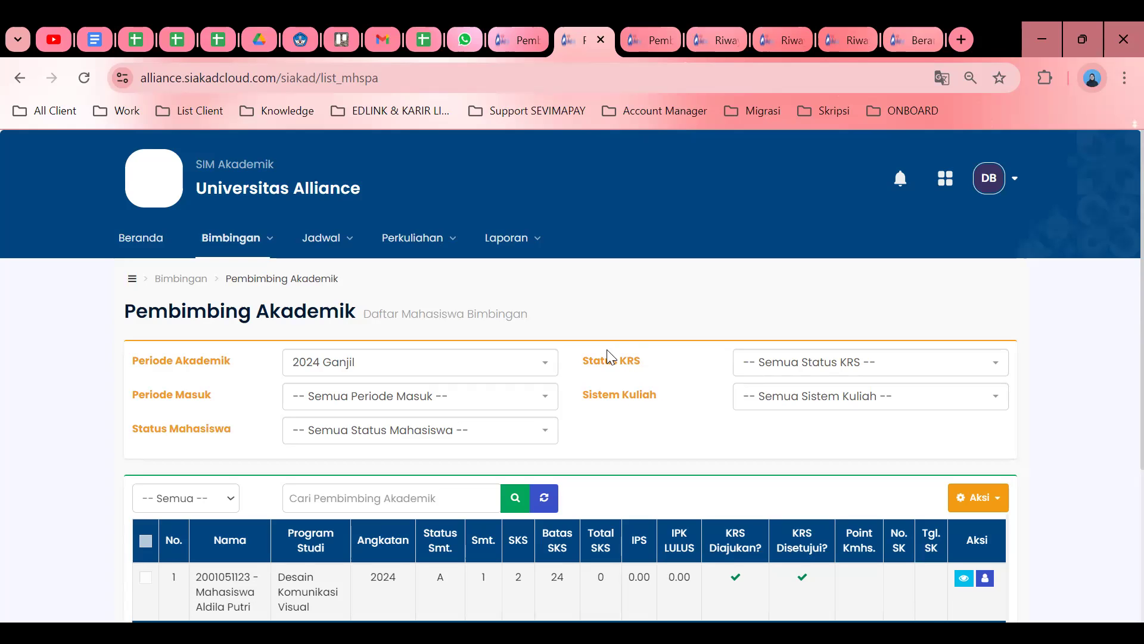
pyautogui.scroll(-3, 619, 375)
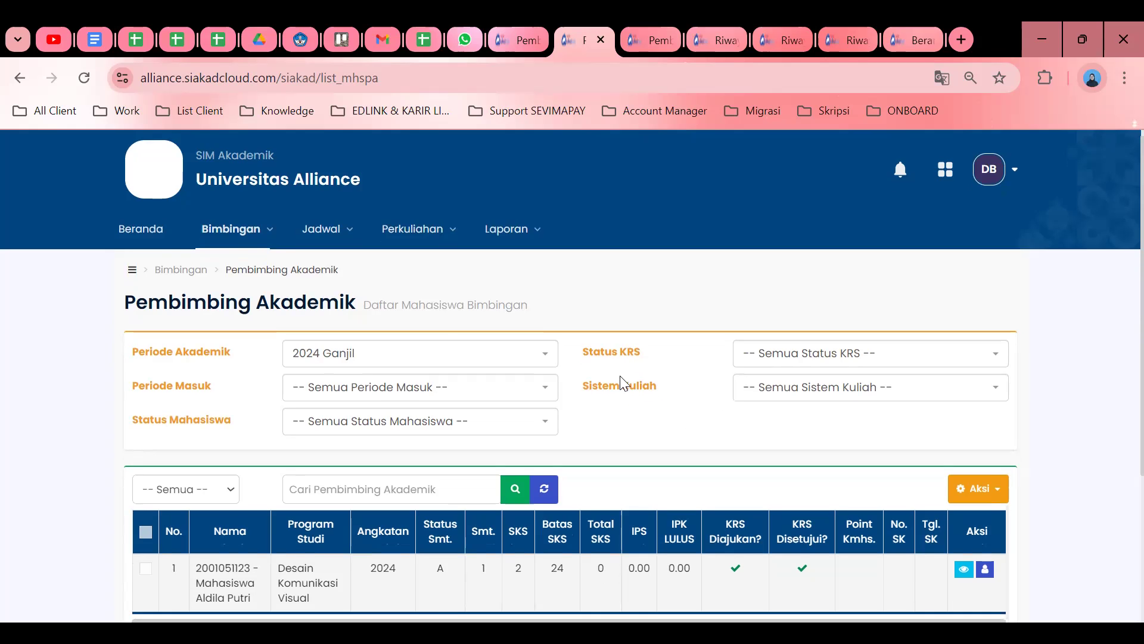
pyautogui.scroll(3, 619, 375)
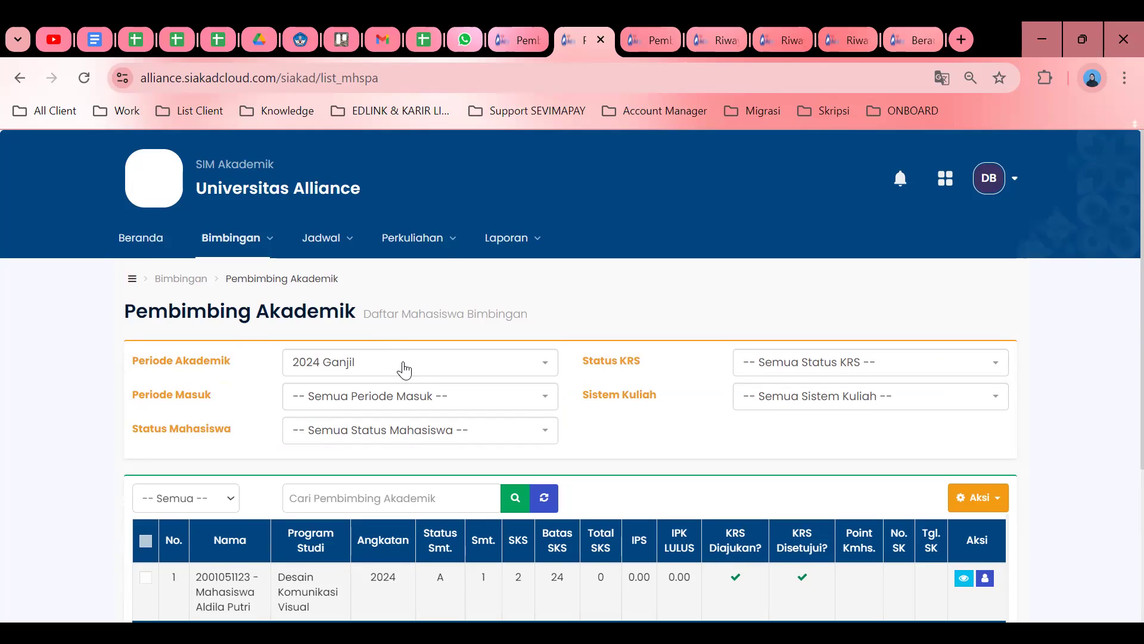
# Open Bimbingan > Konsultasi to show the Konsultasi Pembimbing list for 2024 Ganjil.
pyautogui.click(241, 248)
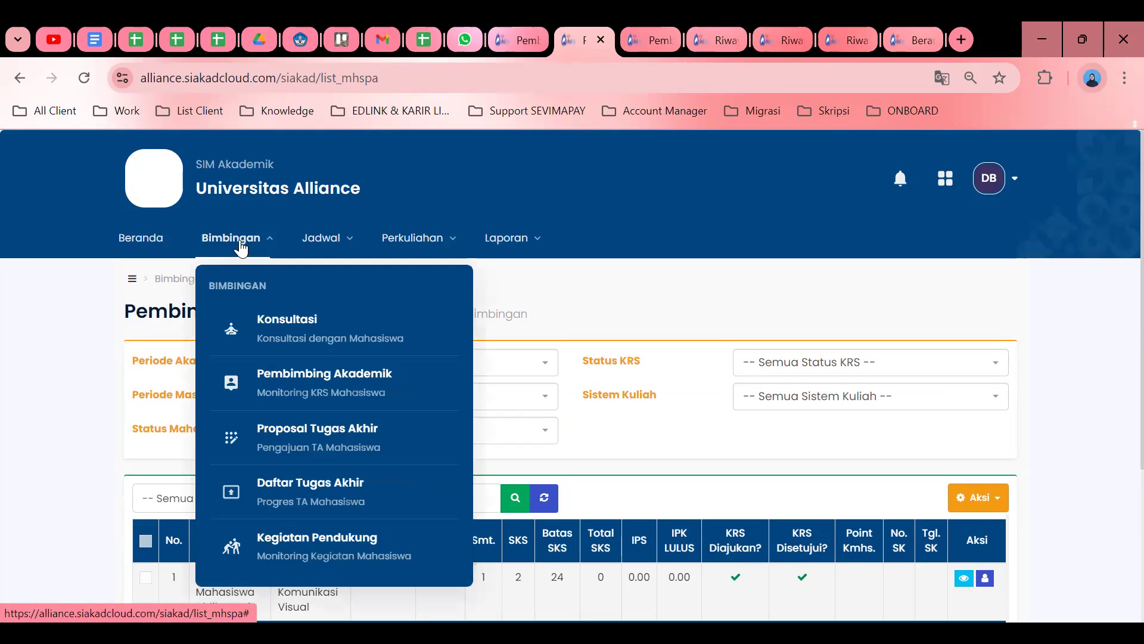
pyautogui.click(289, 343)
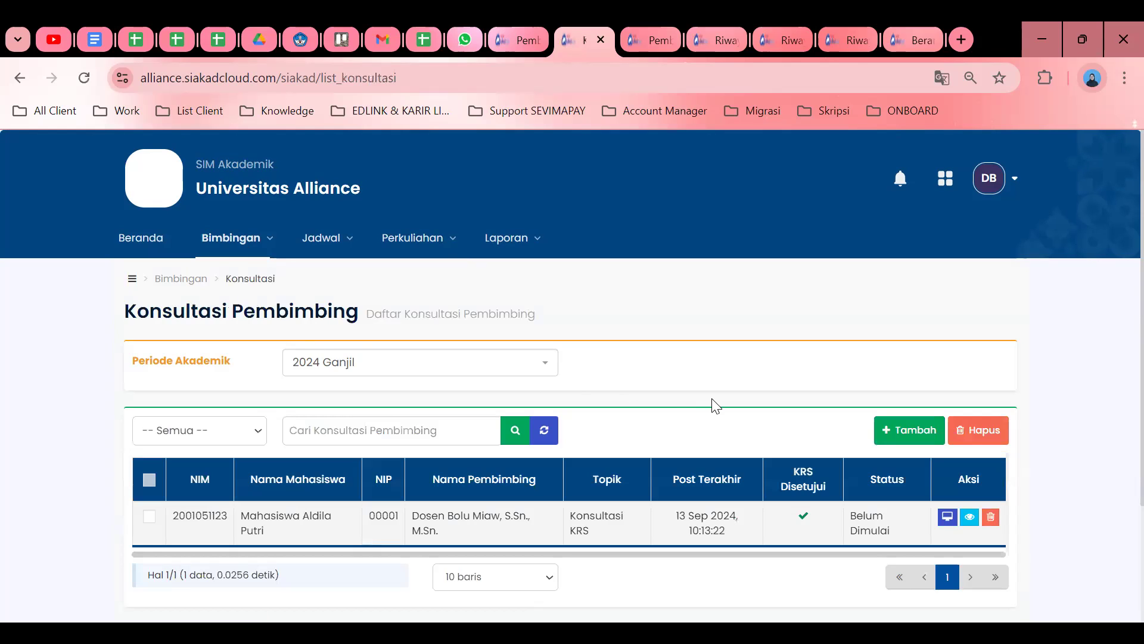
pyautogui.scroll(-2, 575, 360)
pyautogui.scroll(2, 576, 360)
# Reload the consultations list and open the Konsultasi KRS details, status Belum Dimulai.
pyautogui.tripleClick(571, 518)
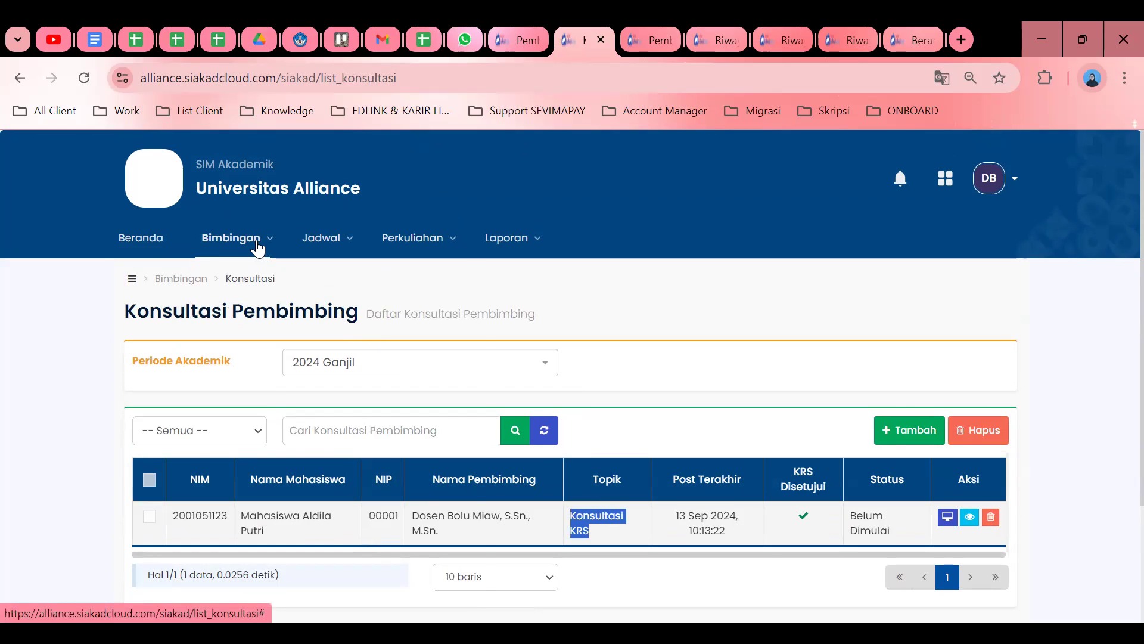
pyautogui.click(252, 241)
pyautogui.click(274, 311)
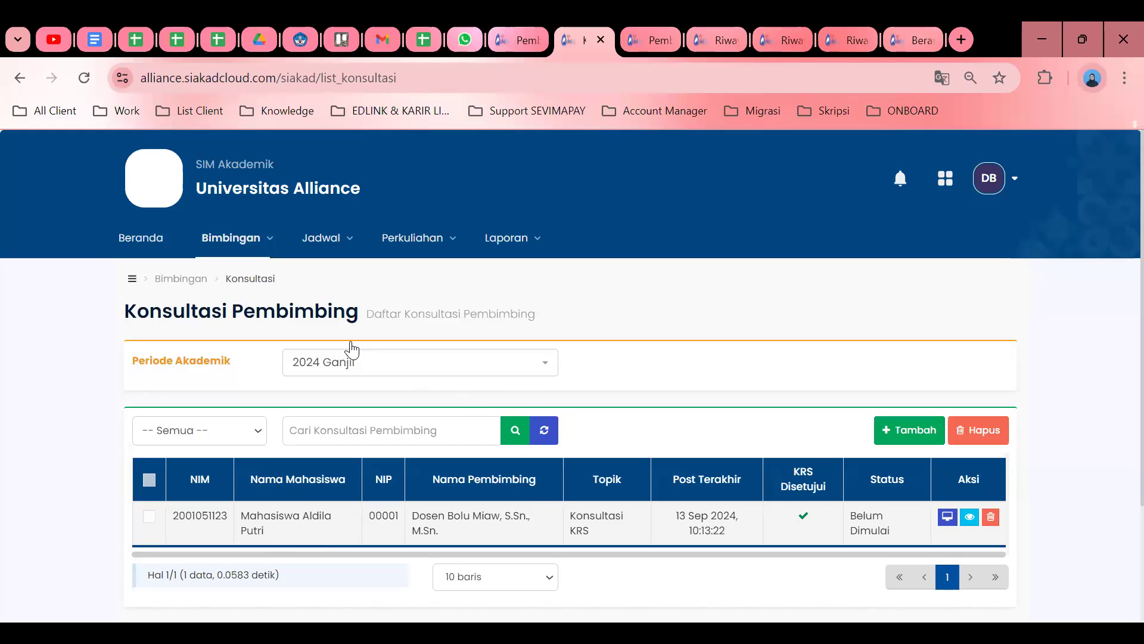
pyautogui.tripleClick(573, 518)
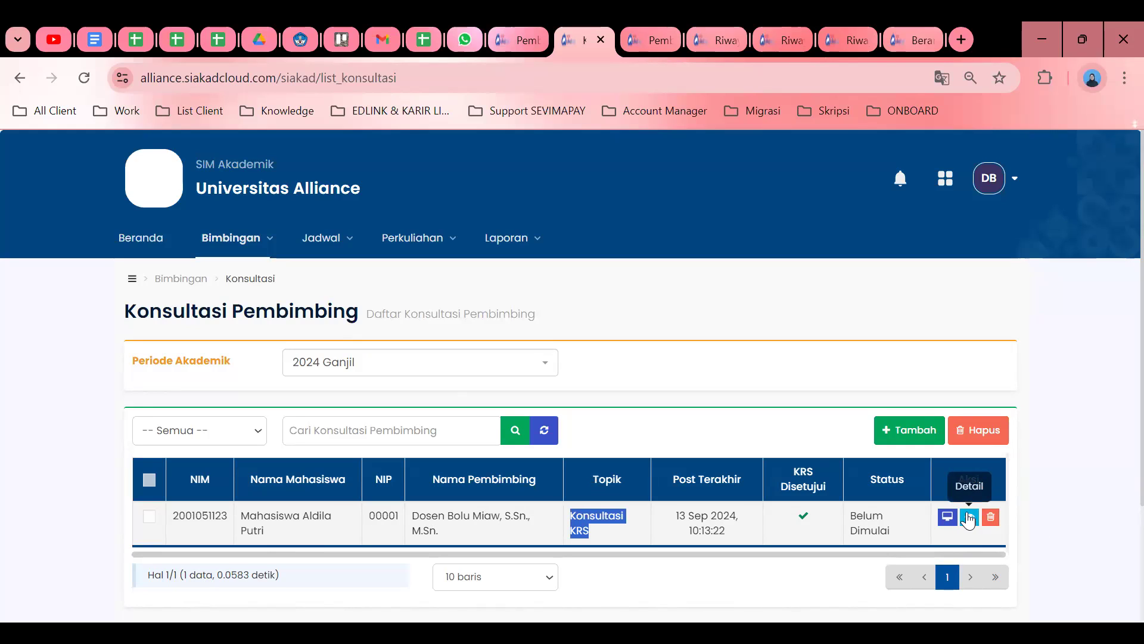
pyautogui.click(968, 517)
pyautogui.scroll(-3, 609, 440)
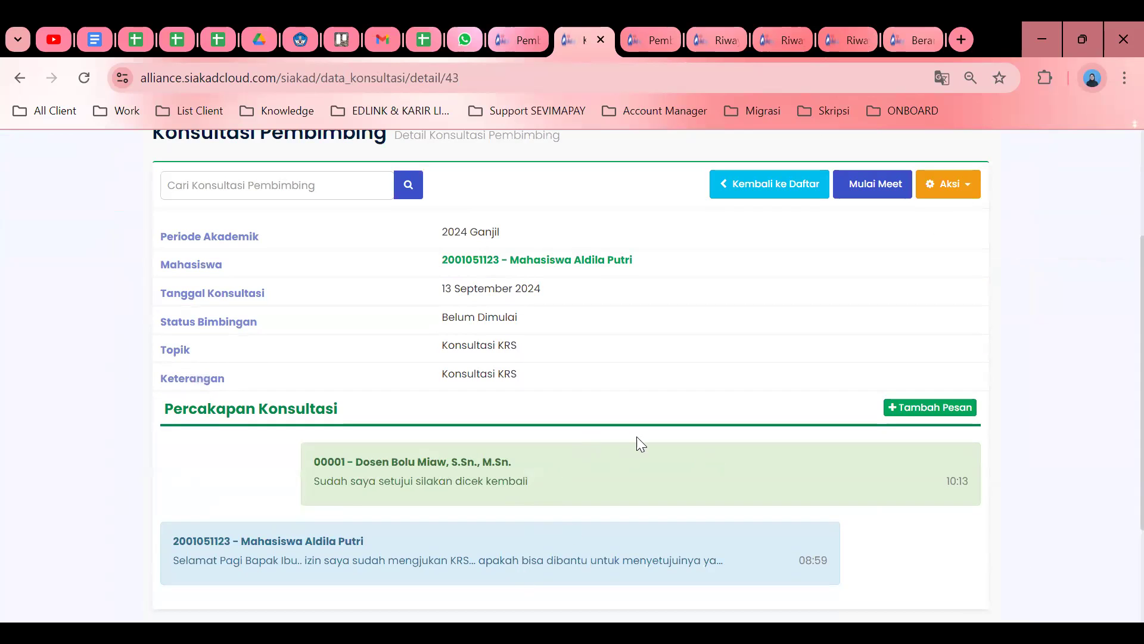
pyautogui.scroll(3, 694, 403)
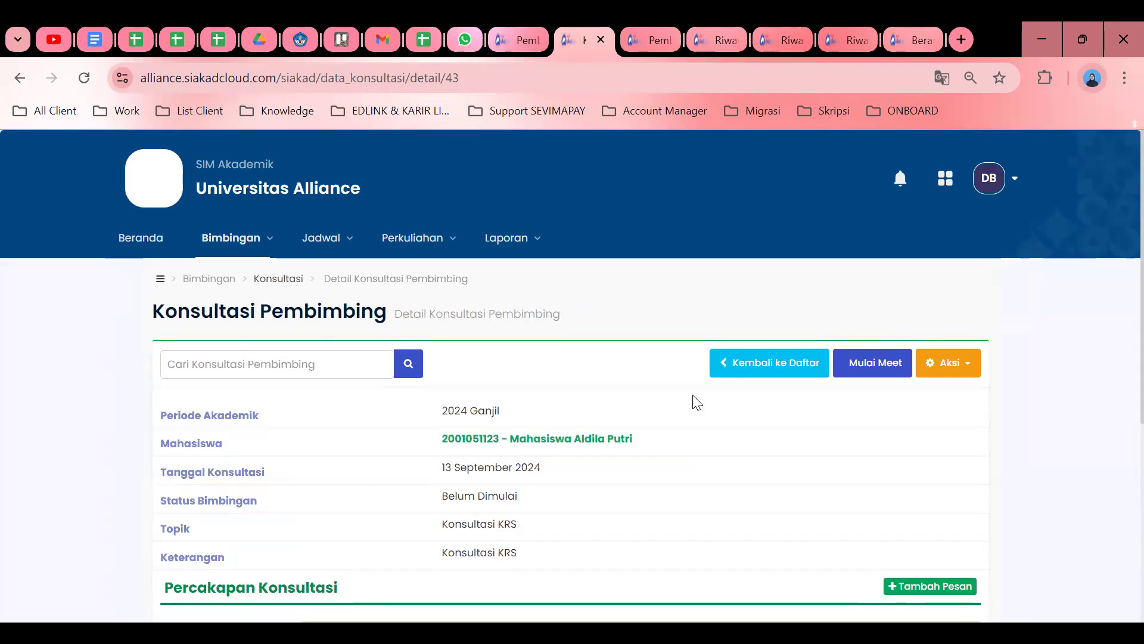
pyautogui.click(742, 365)
pyautogui.scroll(-3, 835, 444)
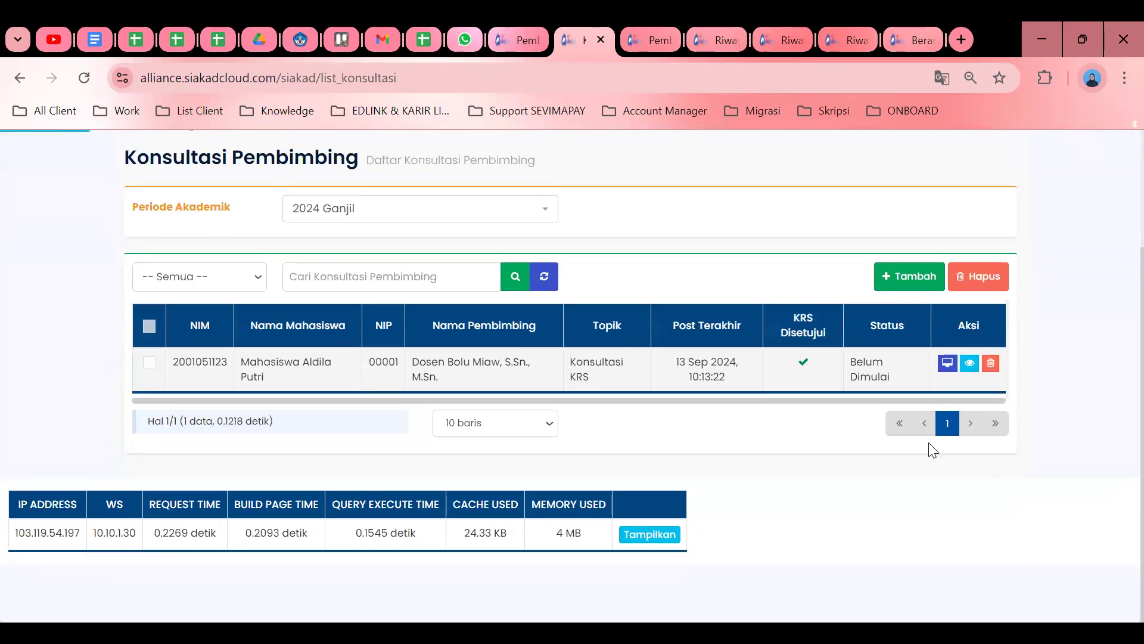
pyautogui.scroll(2, 934, 451)
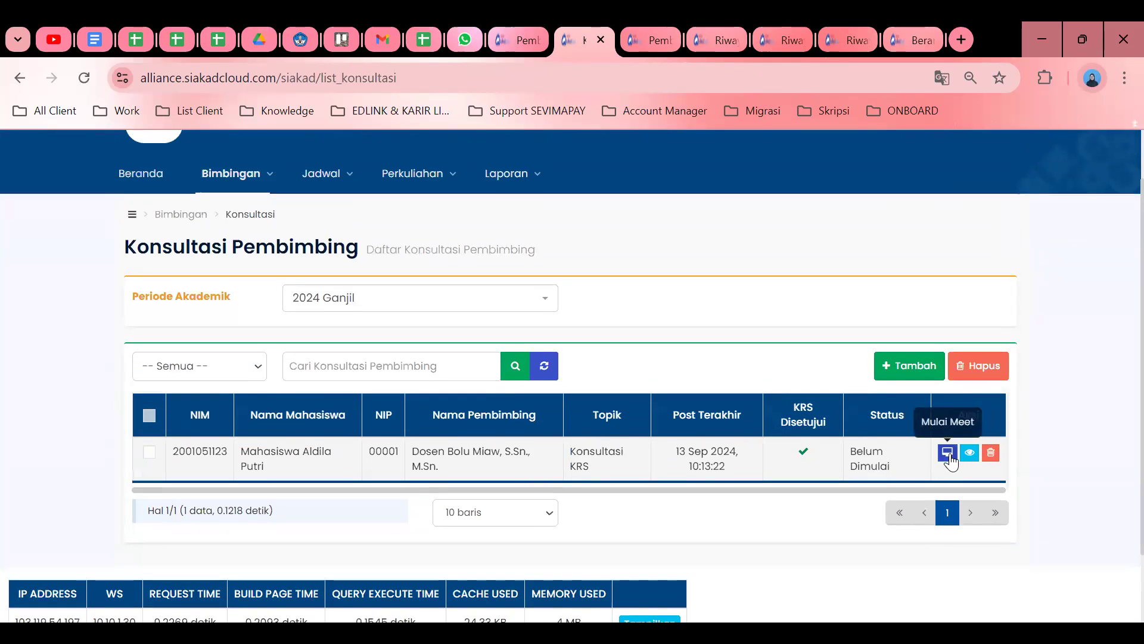
# Start the Mulai Meet video call for the KRS consultation.
pyautogui.click(947, 453)
pyautogui.scroll(-3, 602, 371)
pyautogui.scroll(-3, 602, 371)
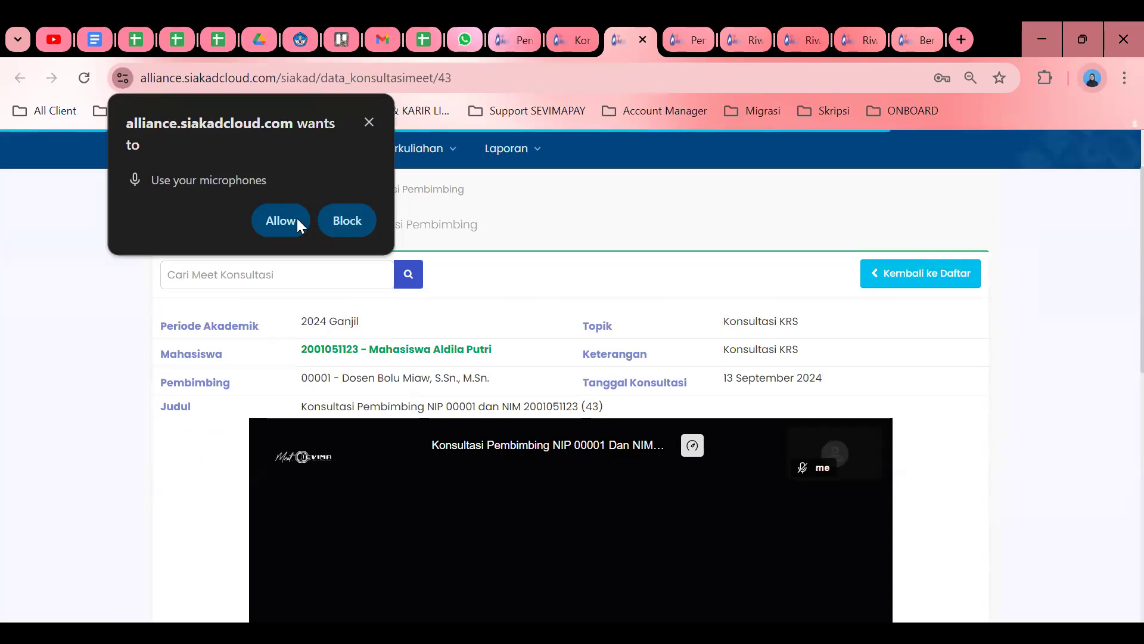
# Allow microphone access and unmute the mic in the meeting toolbar.
pyautogui.click(280, 220)
pyautogui.scroll(-5, 653, 395)
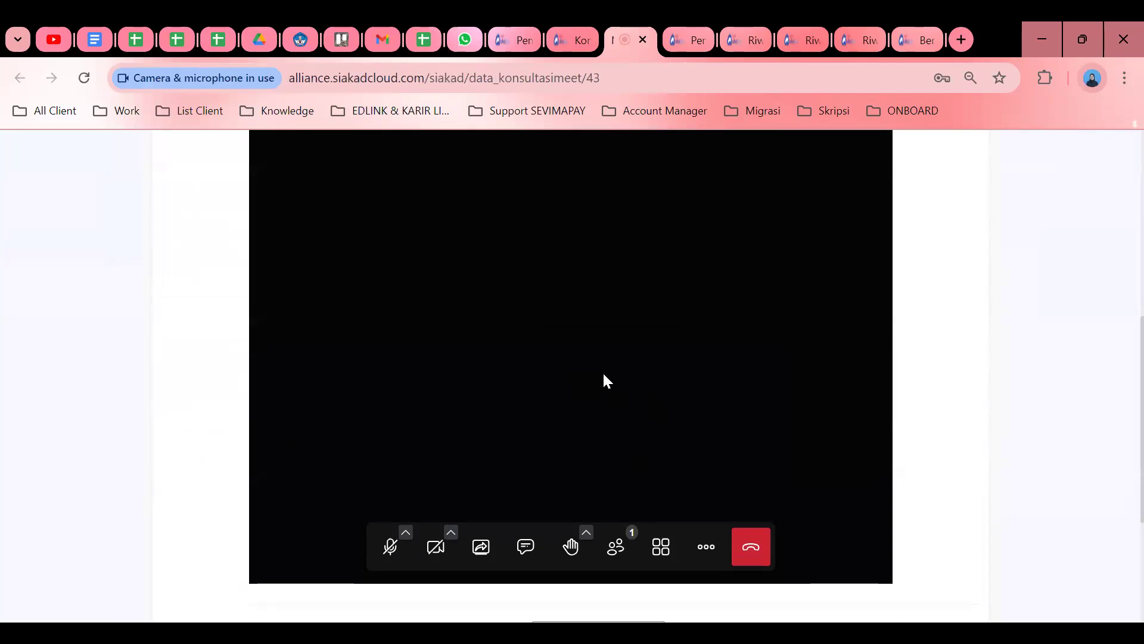
pyautogui.click(389, 554)
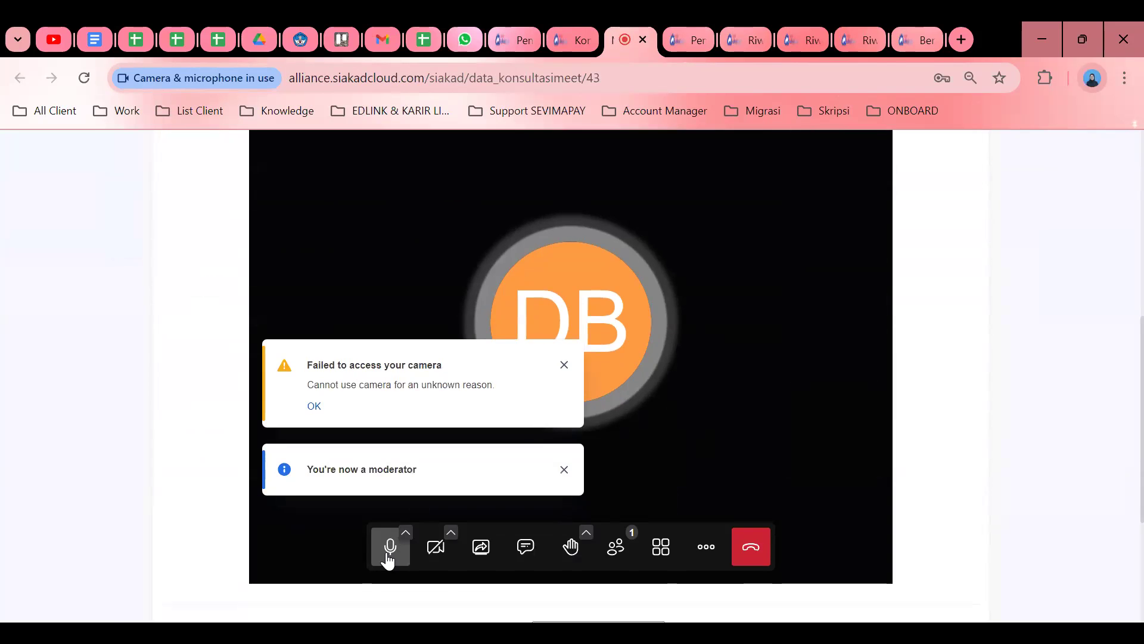
pyautogui.scroll(3, 856, 276)
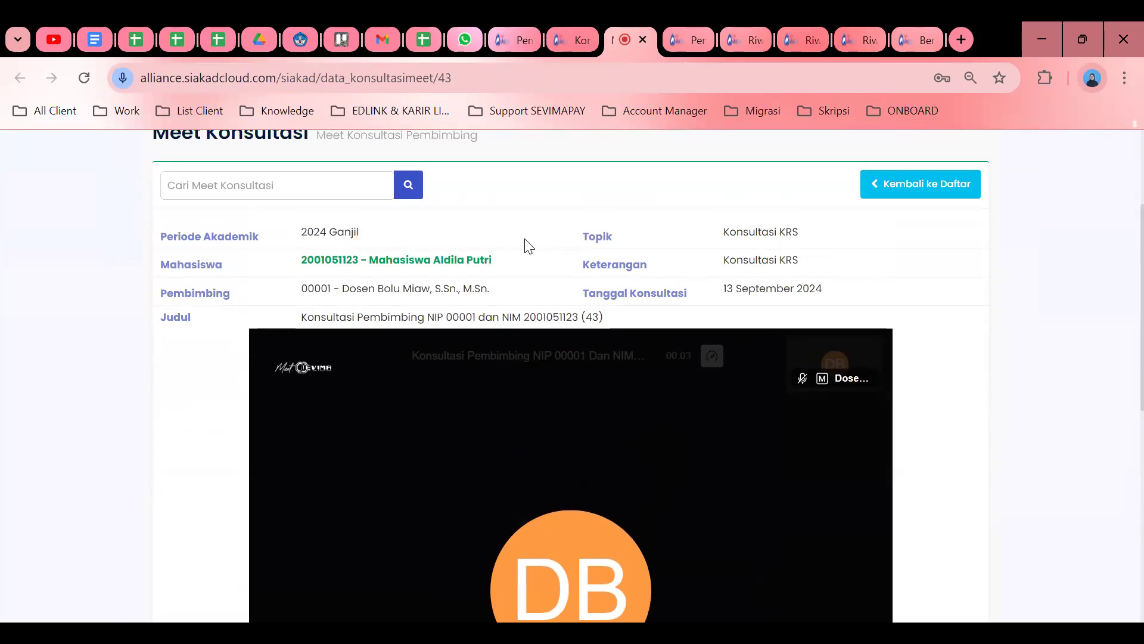
pyautogui.scroll(-3, 761, 310)
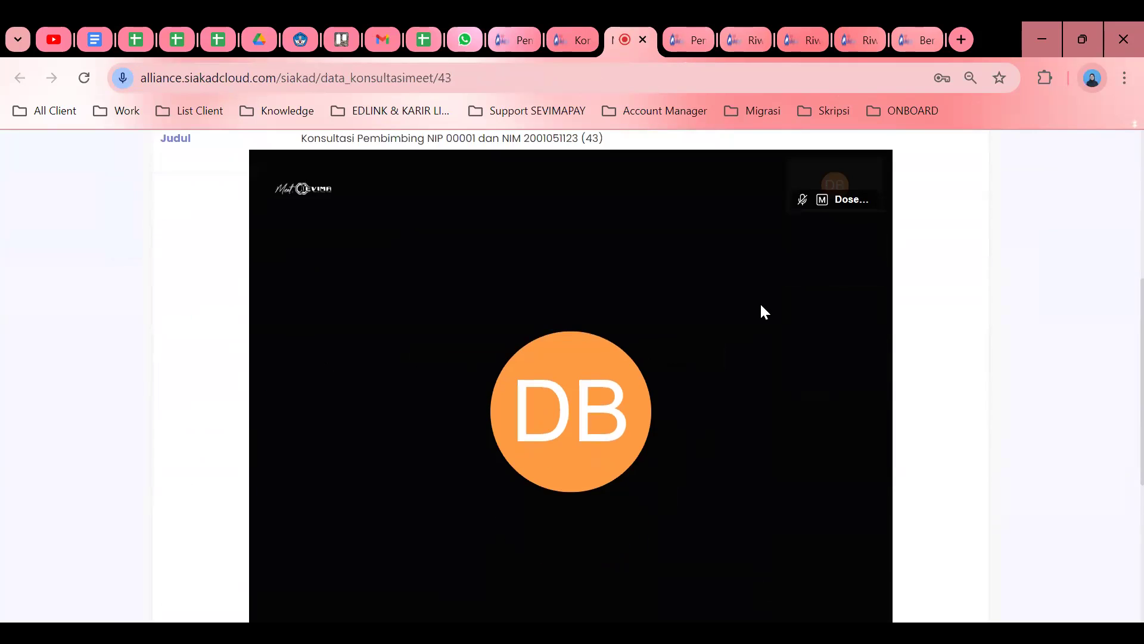
pyautogui.scroll(-3, 762, 311)
pyautogui.scroll(5, 763, 311)
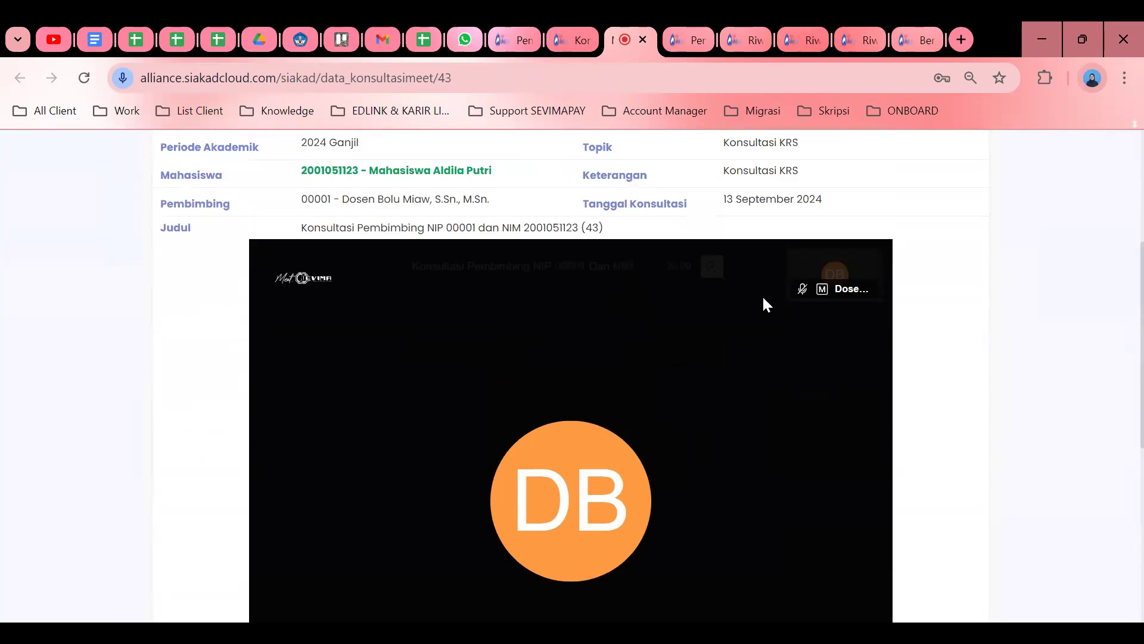
pyautogui.scroll(4, 762, 302)
pyautogui.scroll(-10, 761, 301)
pyautogui.scroll(8, 685, 411)
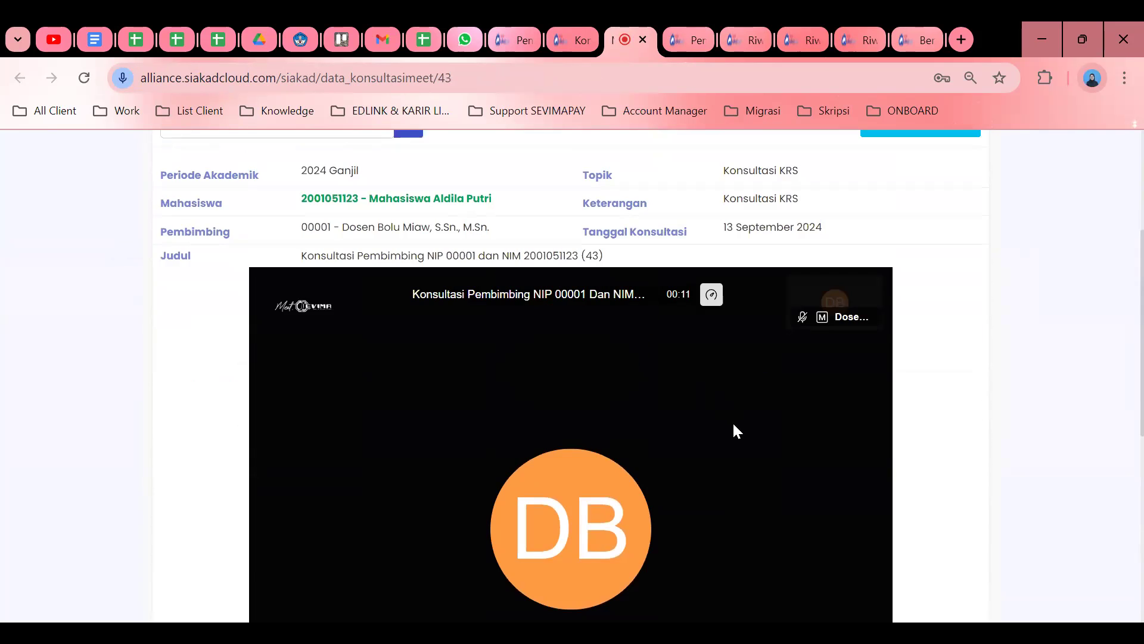
pyautogui.scroll(-4, 739, 441)
# Hang up the KRS consultation call using End meeting for all.
pyautogui.click(751, 575)
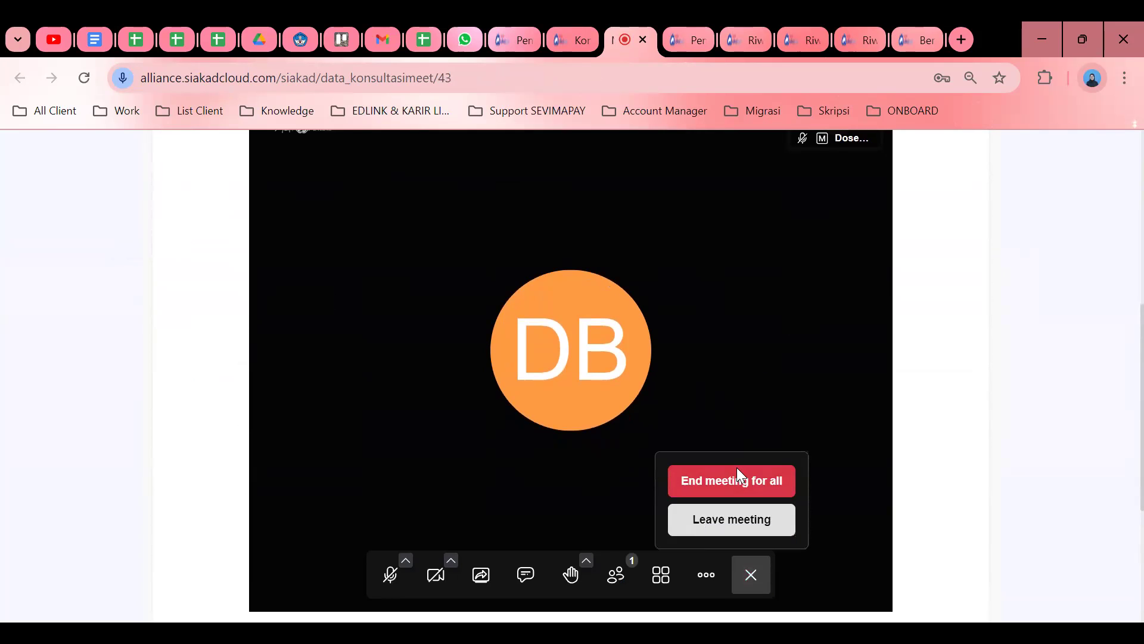
pyautogui.click(737, 469)
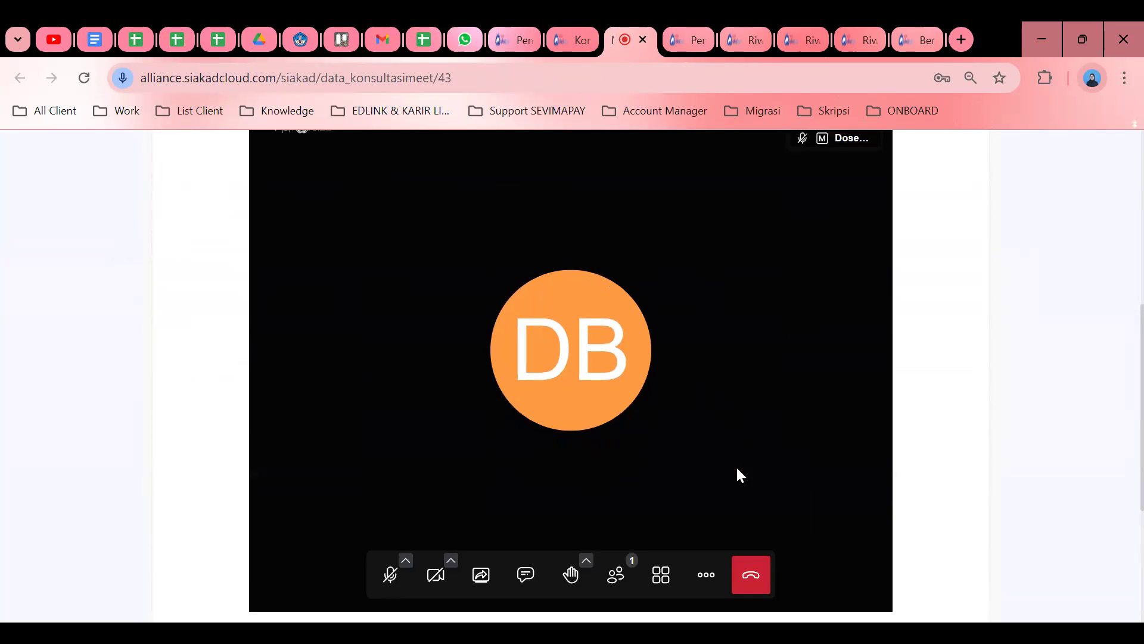
pyautogui.click(751, 574)
pyautogui.click(670, 464)
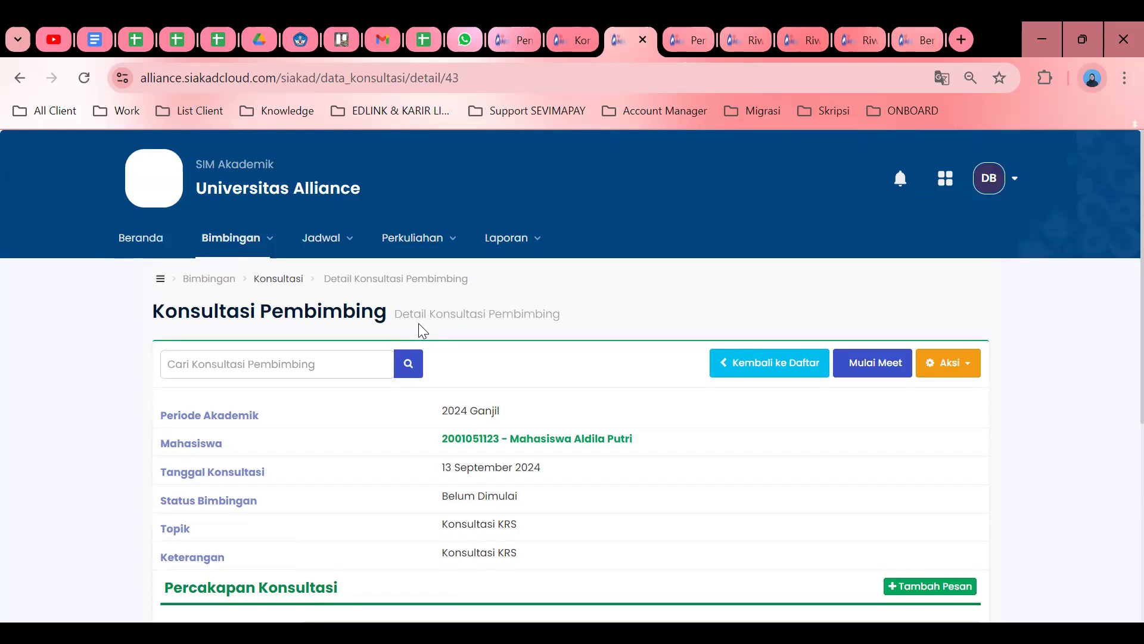
# Close the consultation's Aksi dropdown without choosing an action and go to Beranda.
pyautogui.click(941, 363)
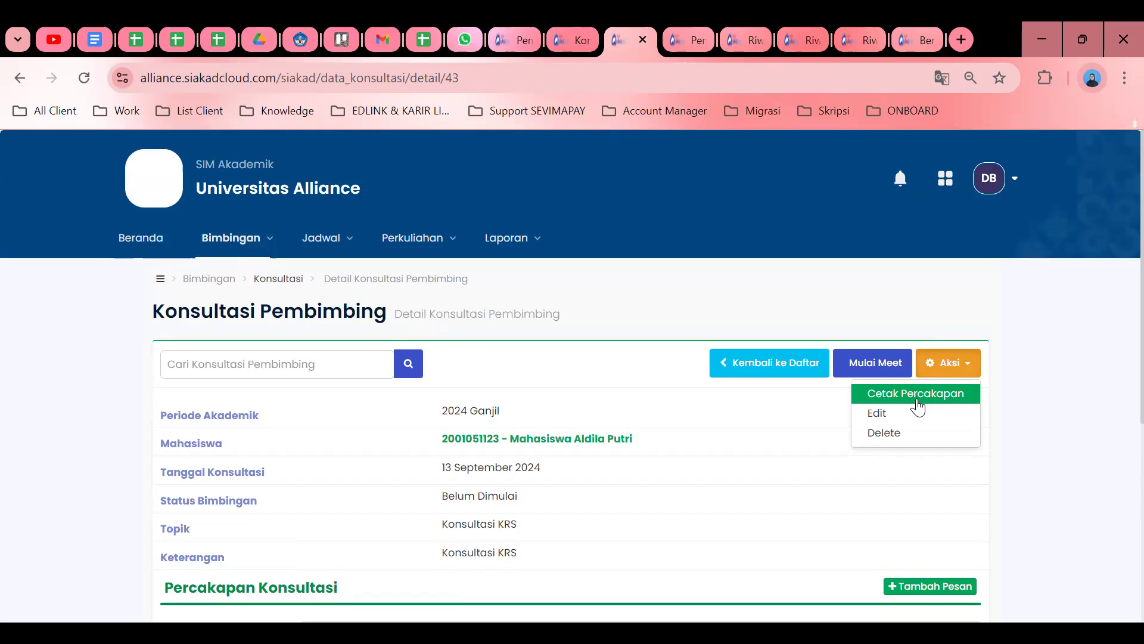
pyautogui.click(605, 372)
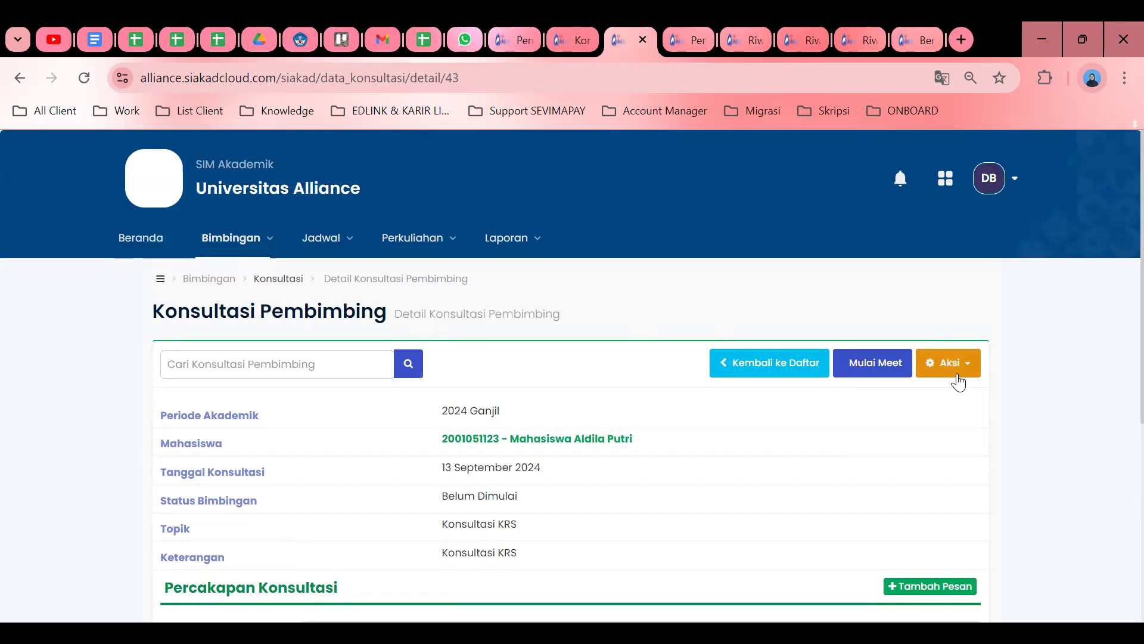
pyautogui.click(952, 366)
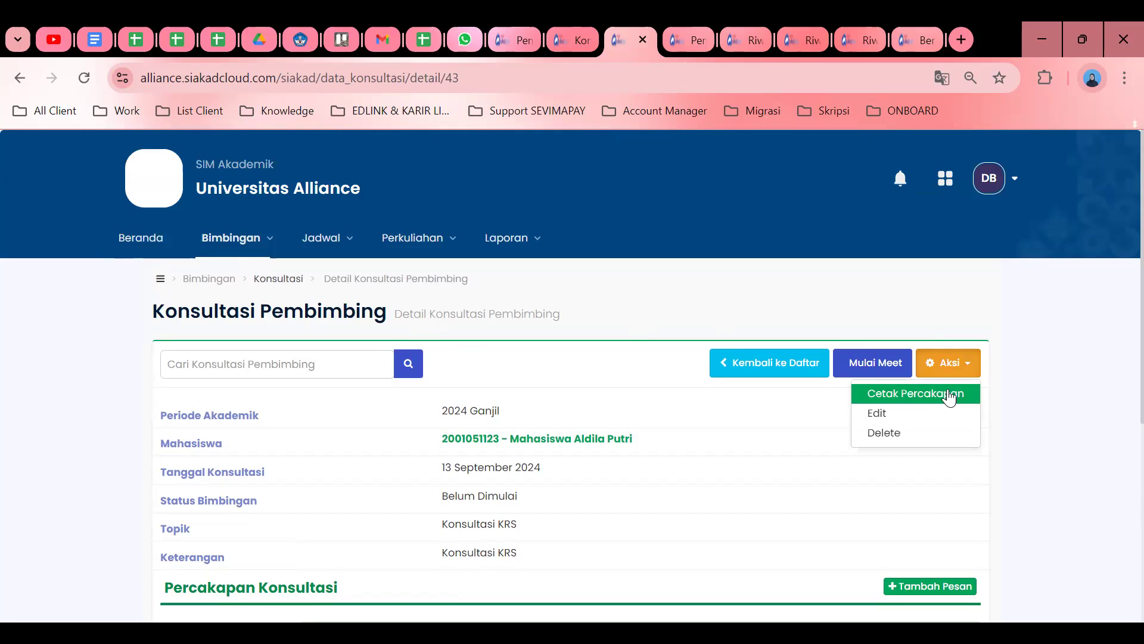
pyautogui.click(940, 360)
pyautogui.click(954, 364)
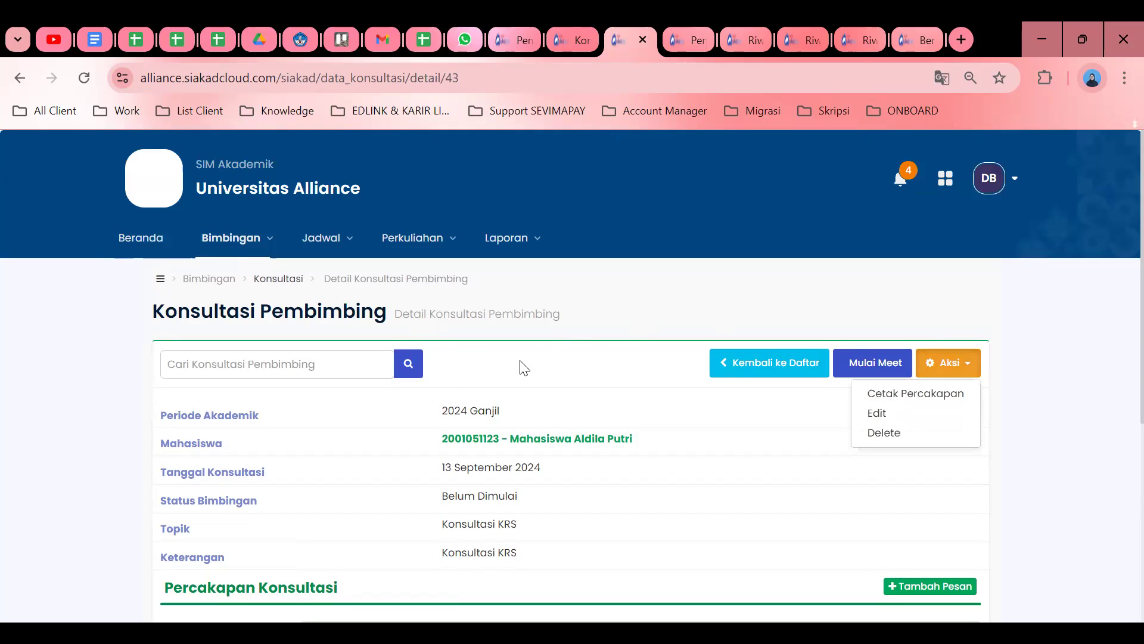
pyautogui.click(524, 368)
pyautogui.scroll(-3, 523, 364)
pyautogui.scroll(3, 524, 360)
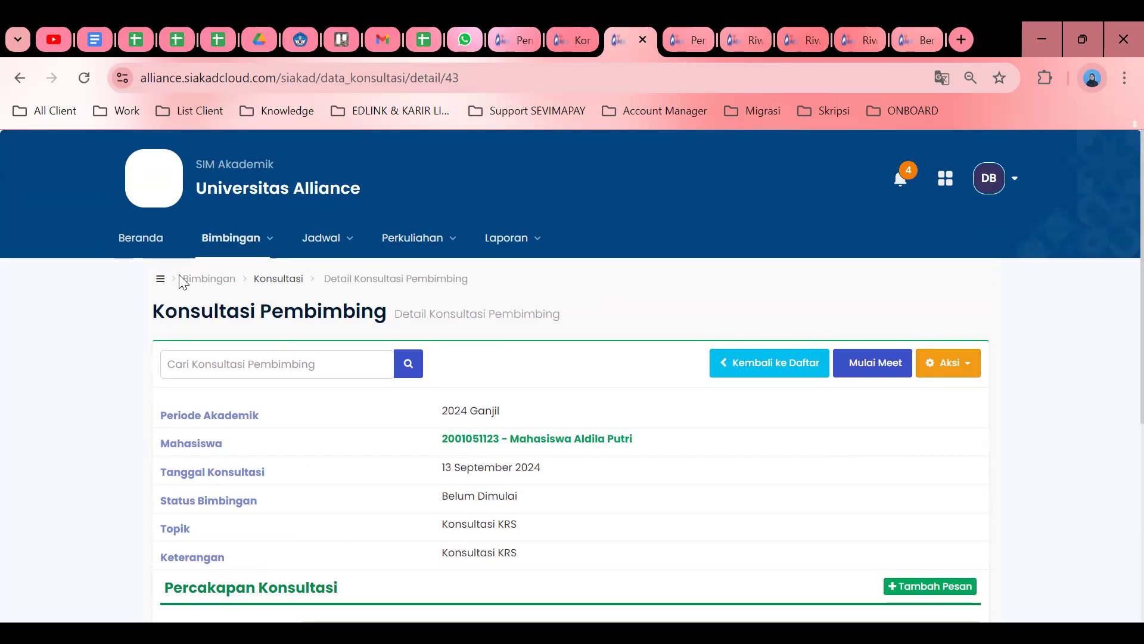
pyautogui.click(145, 240)
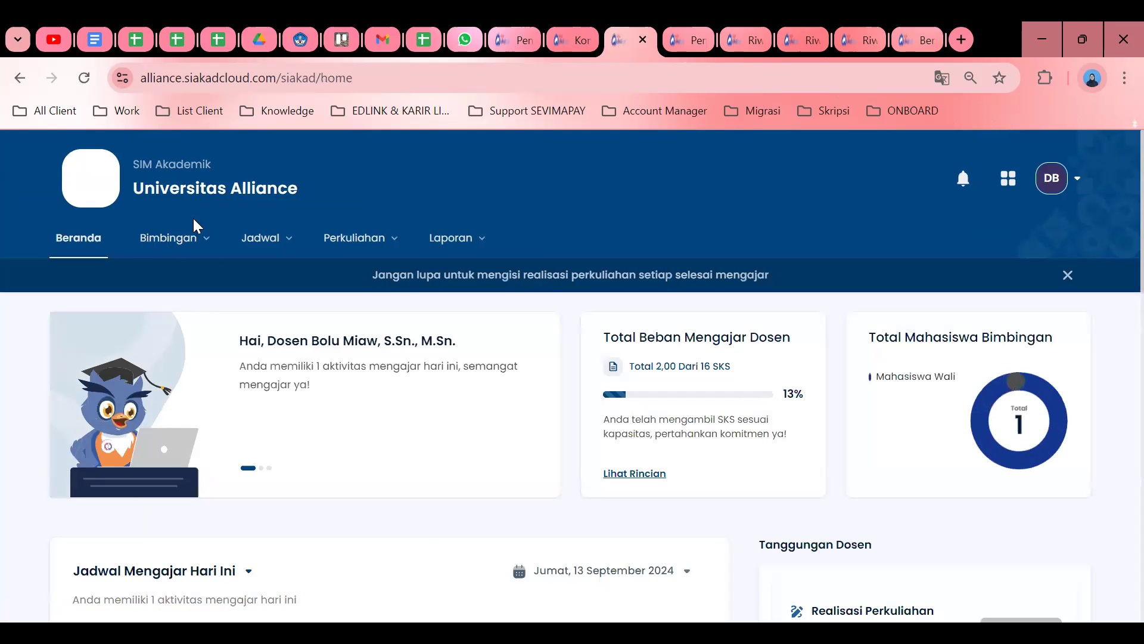
# Open Bimbingan > Pembimbing Akademik to list advisee students for KRS monitoring.
pyautogui.click(176, 241)
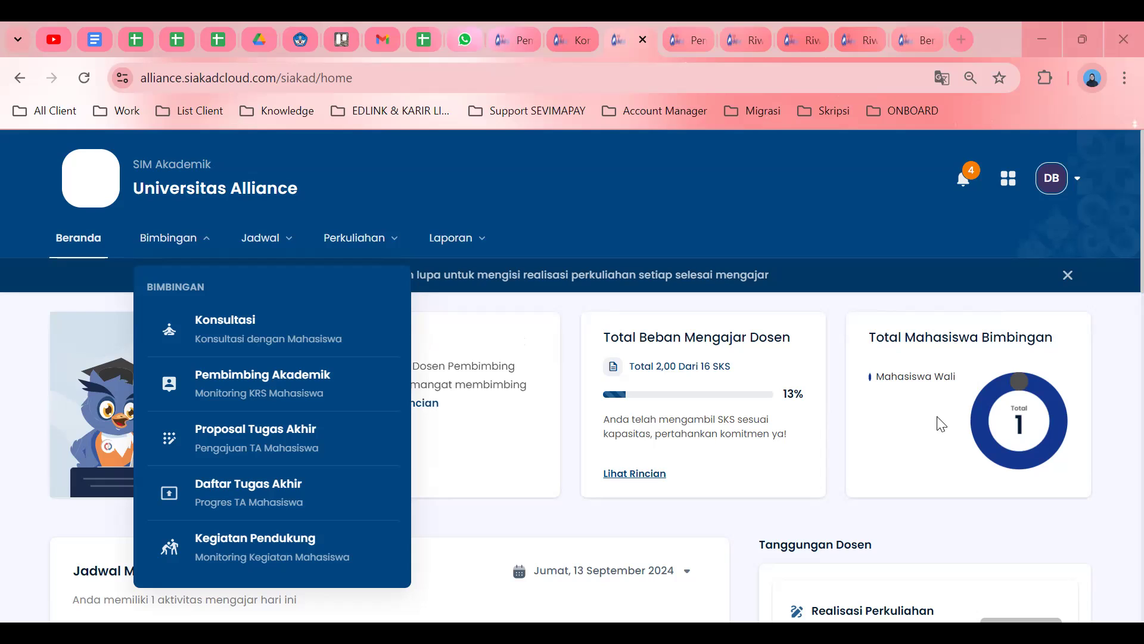
pyautogui.click(208, 383)
pyautogui.scroll(-3, 653, 432)
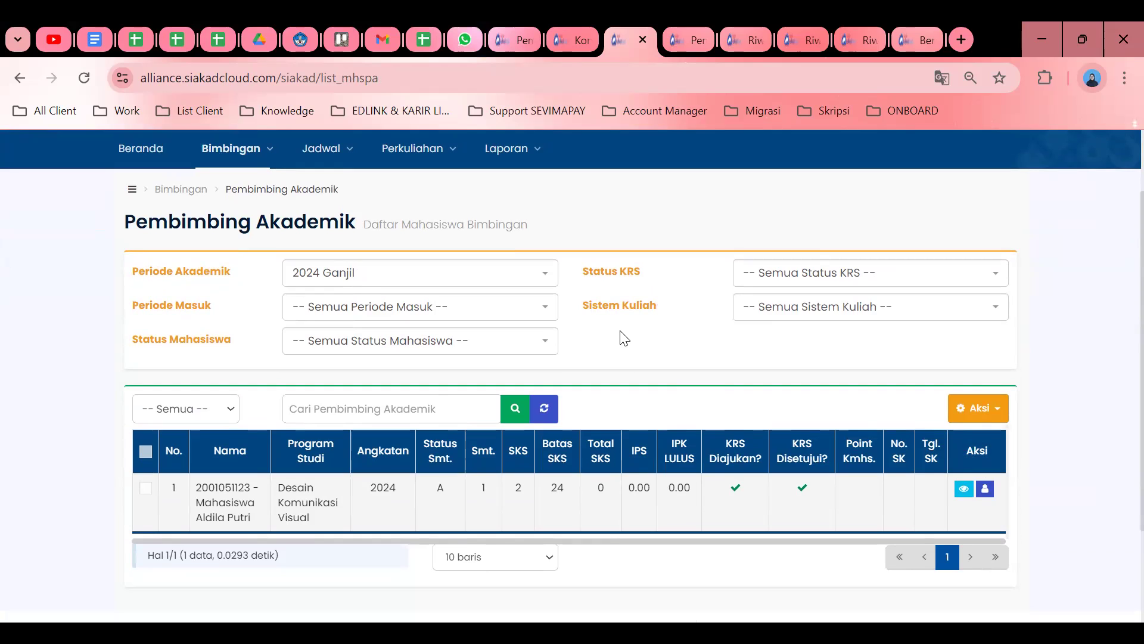
pyautogui.scroll(2, 739, 337)
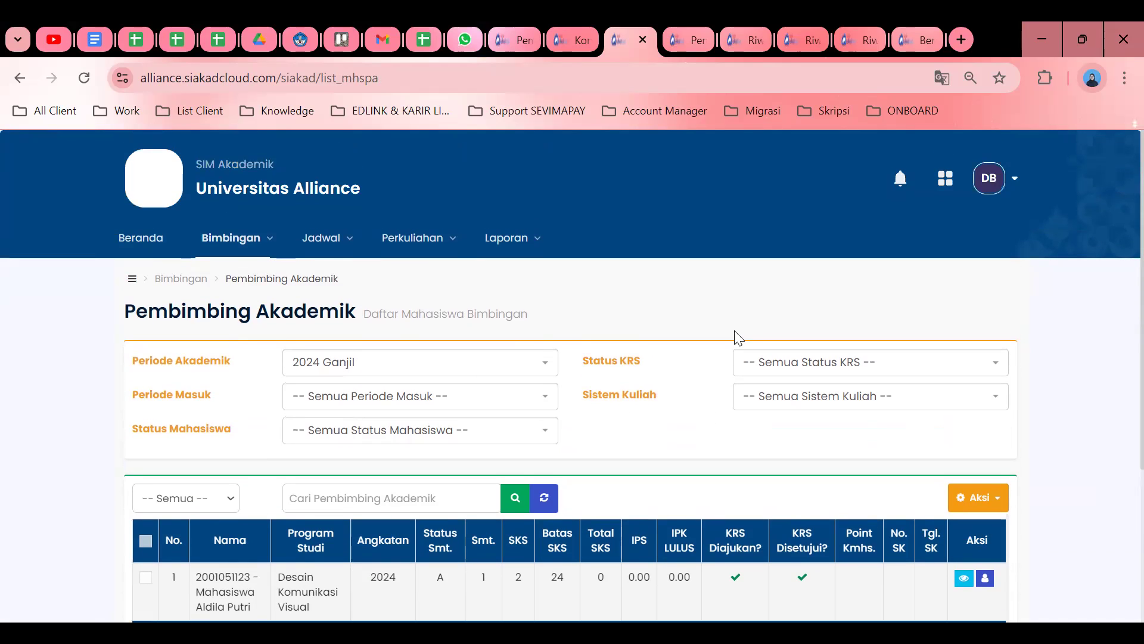
pyautogui.scroll(-2, 739, 338)
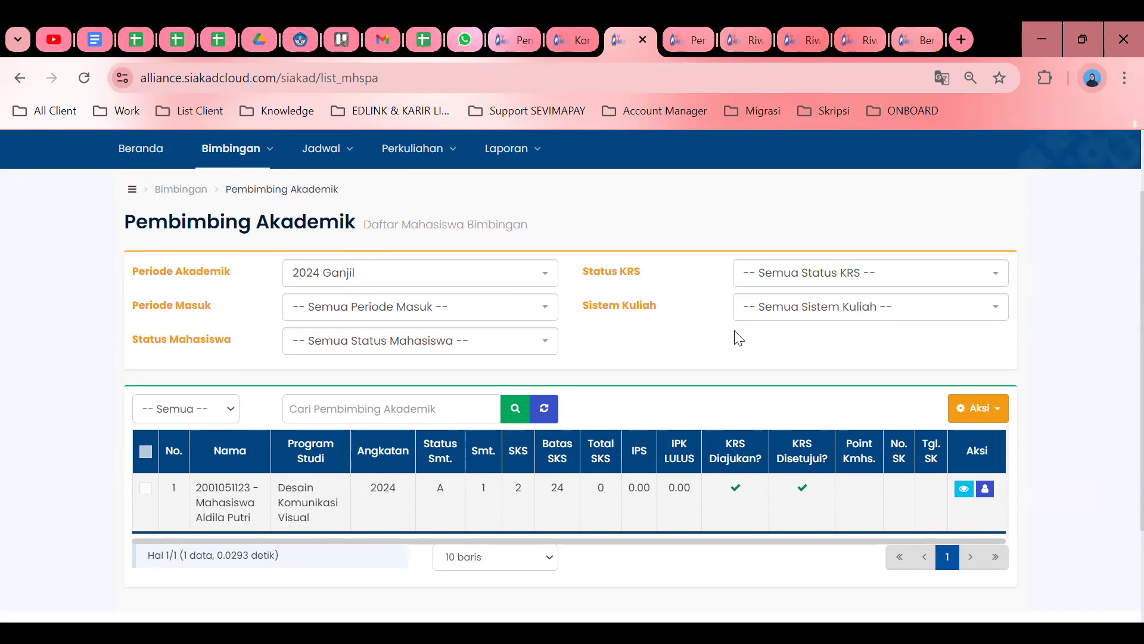
# Reload the advisee page and open the student's Detail KRS in a new tab.
pyautogui.click(241, 155)
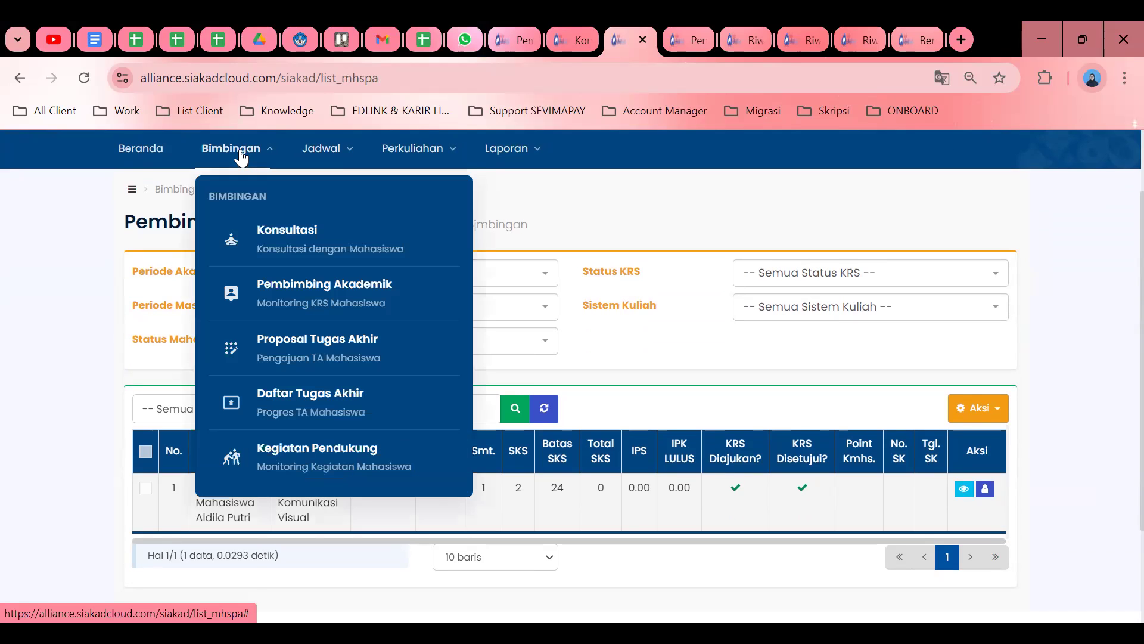
pyautogui.click(258, 288)
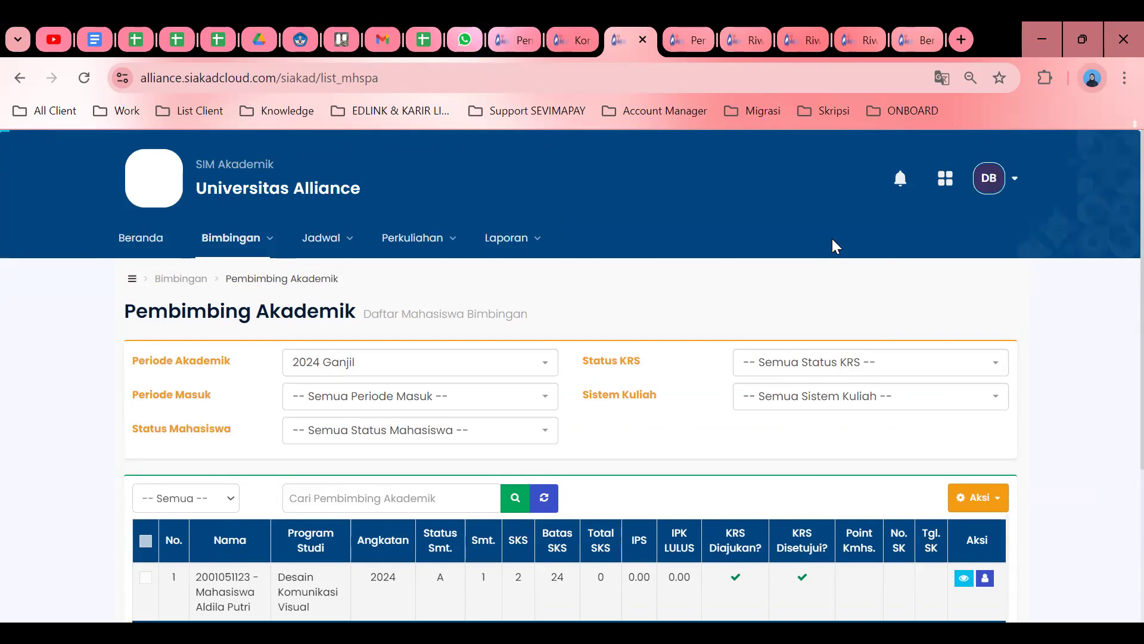
pyautogui.scroll(-3, 832, 238)
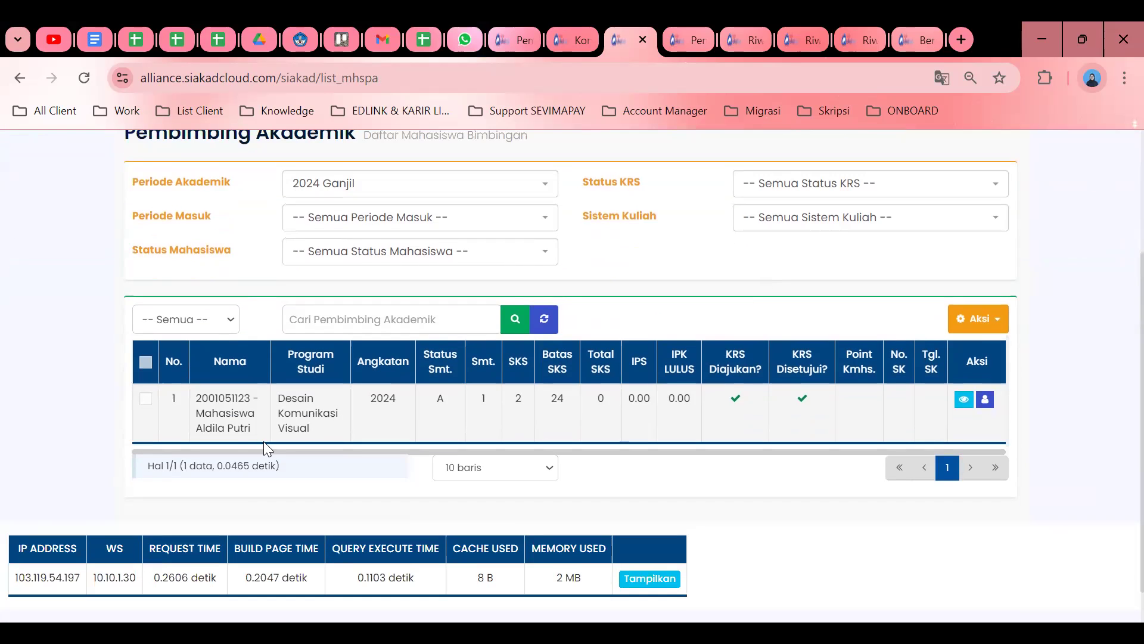
pyautogui.scroll(2, 250, 459)
pyautogui.moveTo(197, 504); pyautogui.dragTo(222, 507)
pyautogui.click(963, 488)
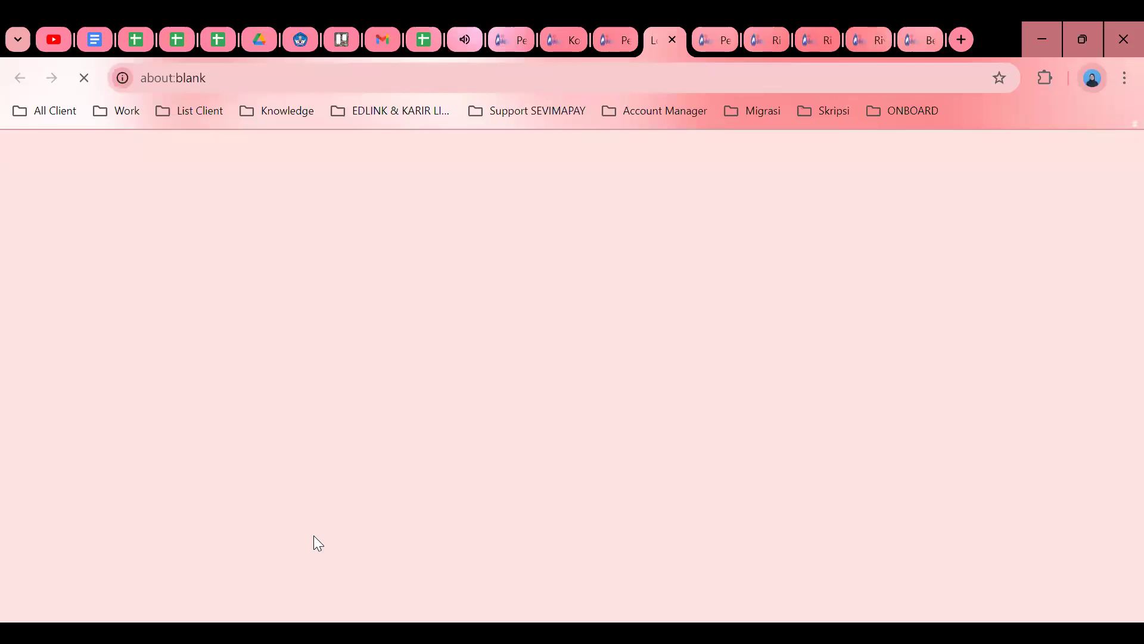
# Revoke the KRS validation with Batal Validasi KRS, confirming Ya, Yakin.
pyautogui.scroll(-4, 726, 355)
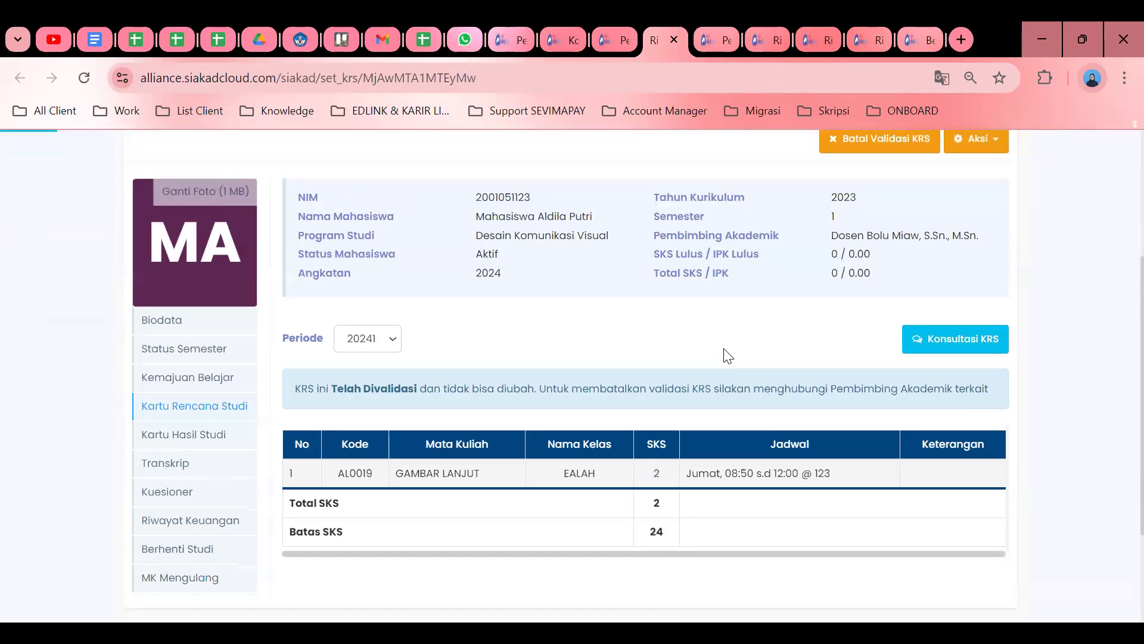
pyautogui.scroll(1, 728, 355)
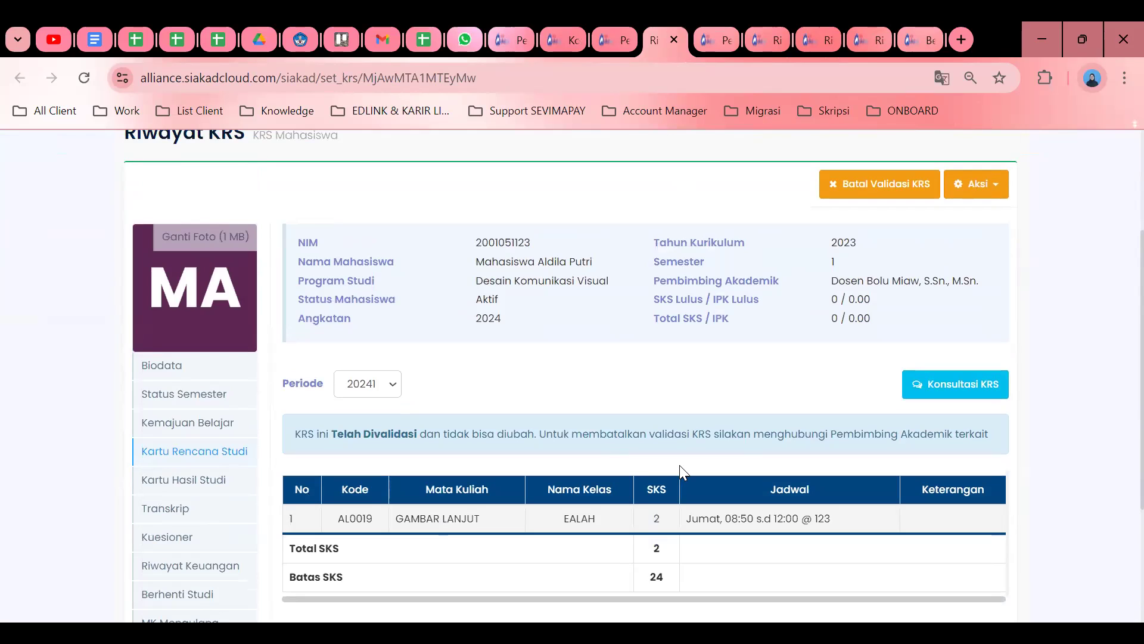
pyautogui.moveTo(284, 435); pyautogui.dragTo(807, 439)
pyautogui.click(609, 390)
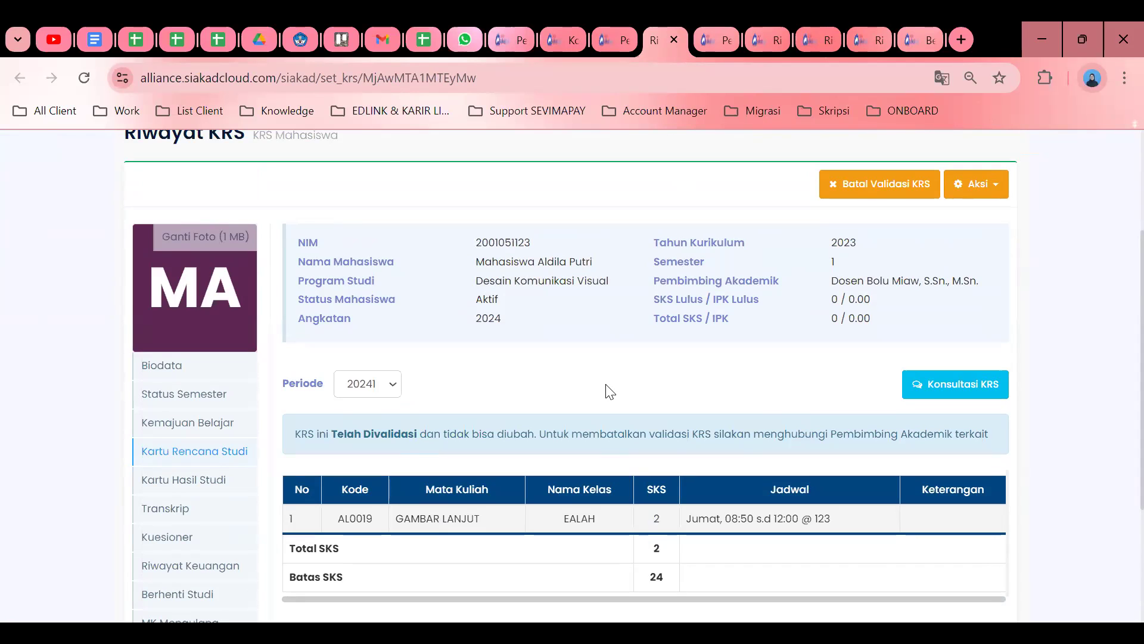
pyautogui.click(876, 185)
pyautogui.click(659, 322)
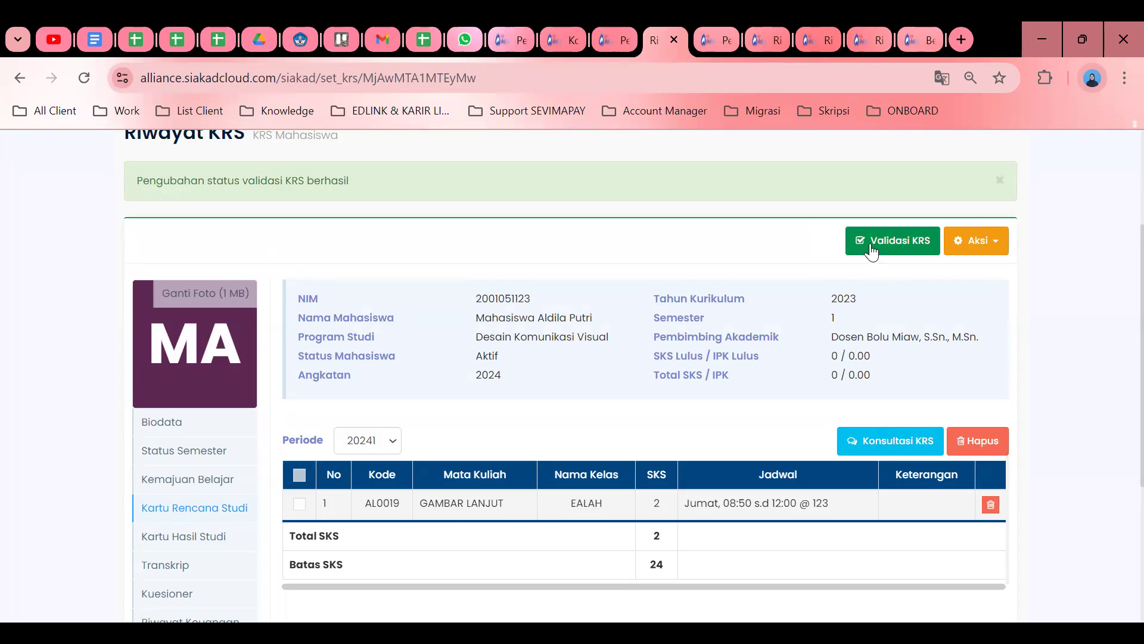
# Switch to the student's window showing Pengisian Kartu Rencana Studi, KRS not yet submitted.
pyautogui.doubleClick(509, 302)
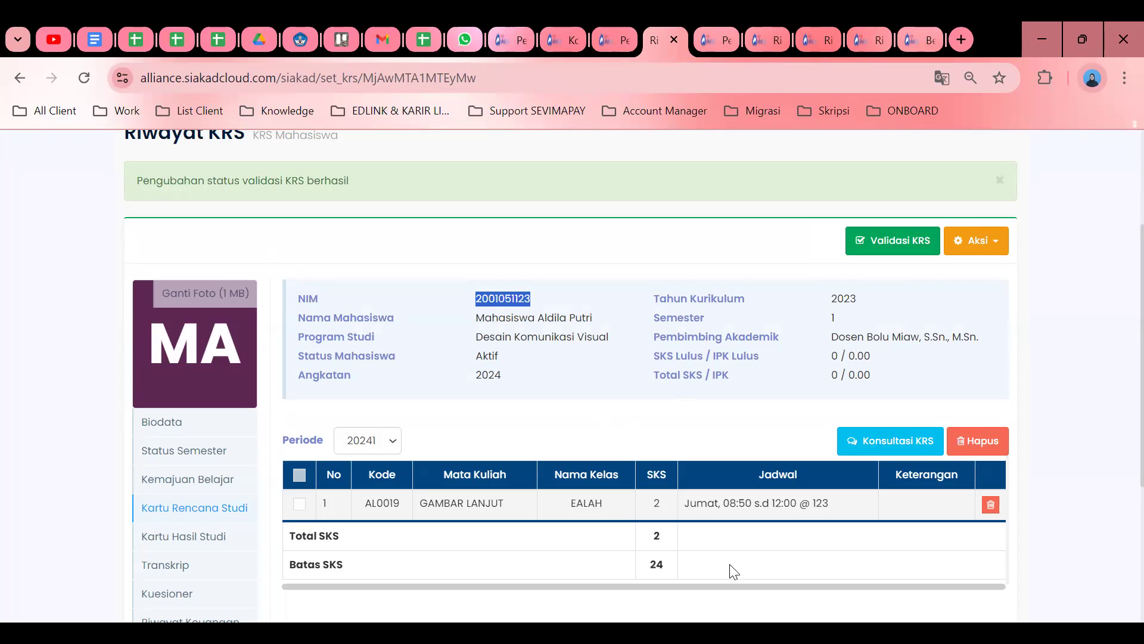
pyautogui.hotkey('alt', 'Tab')
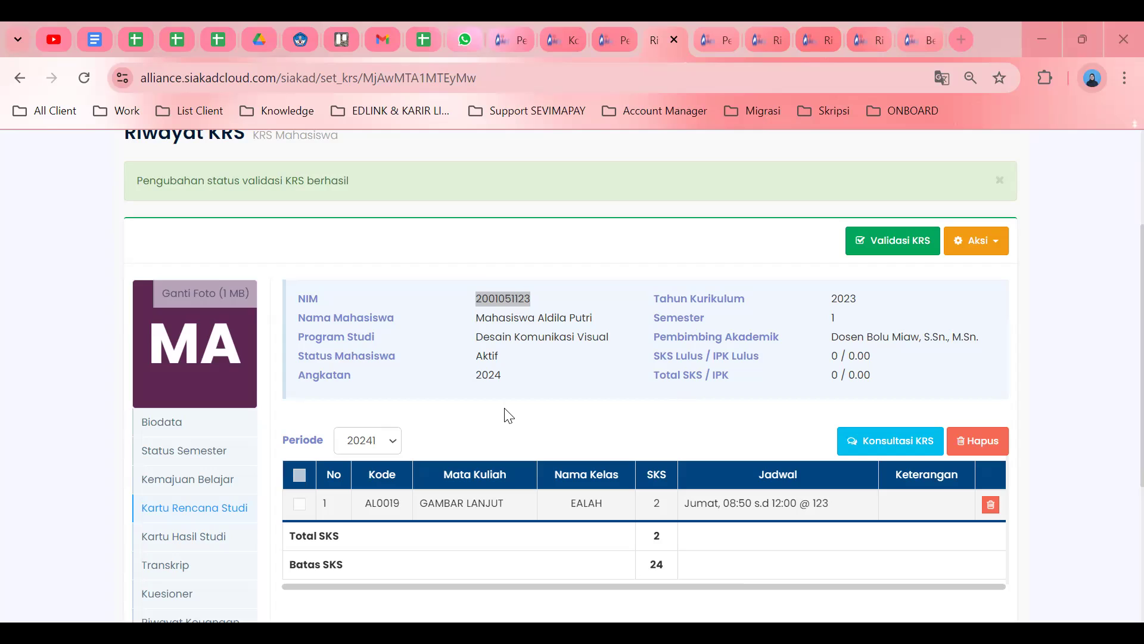
pyautogui.click(432, 411)
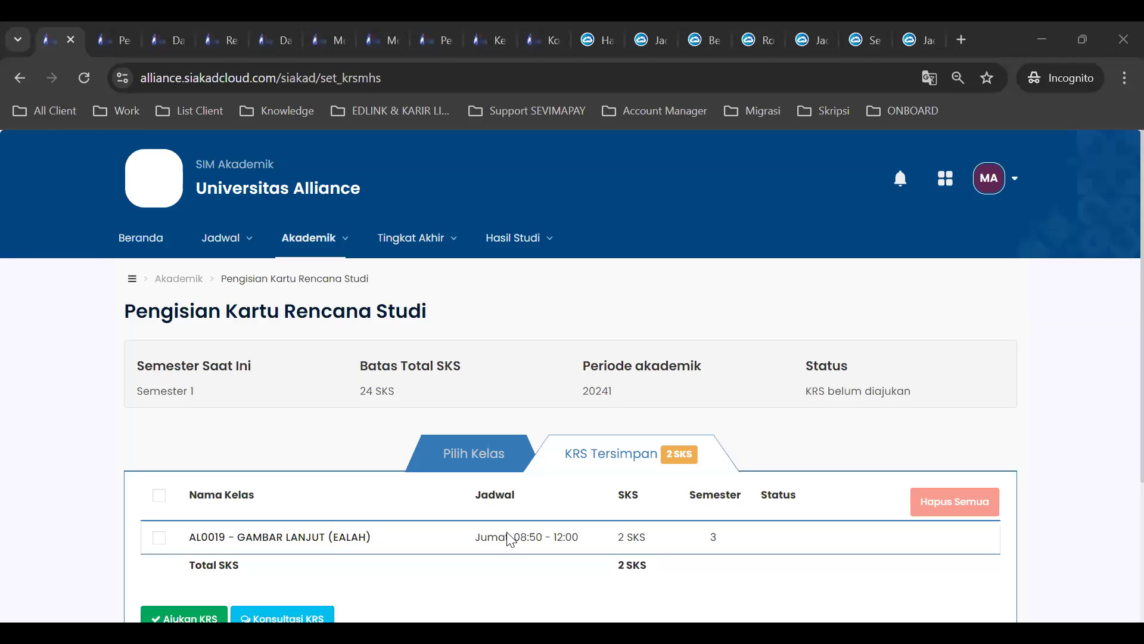
# Check the 24 SKS limit and tick the saved GAMBAR LANJUT class, dismissing the confirmation prompt.
pyautogui.scroll(-1, 613, 407)
pyautogui.scroll(1, 616, 408)
pyautogui.scroll(-1, 618, 408)
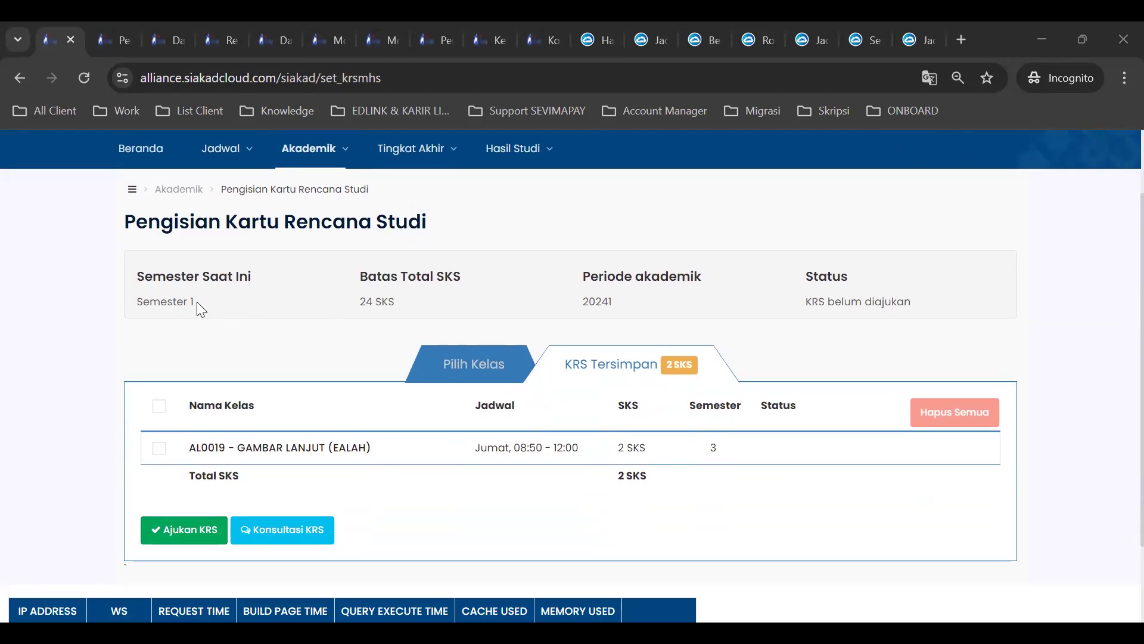
pyautogui.moveTo(359, 302); pyautogui.dragTo(390, 296)
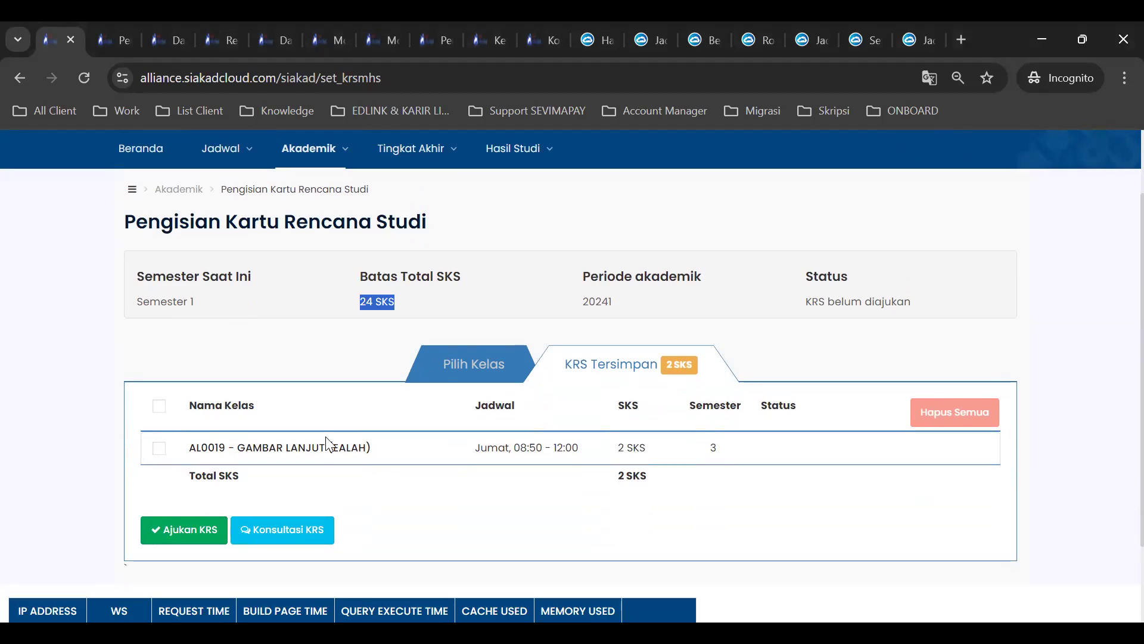
pyautogui.click(159, 448)
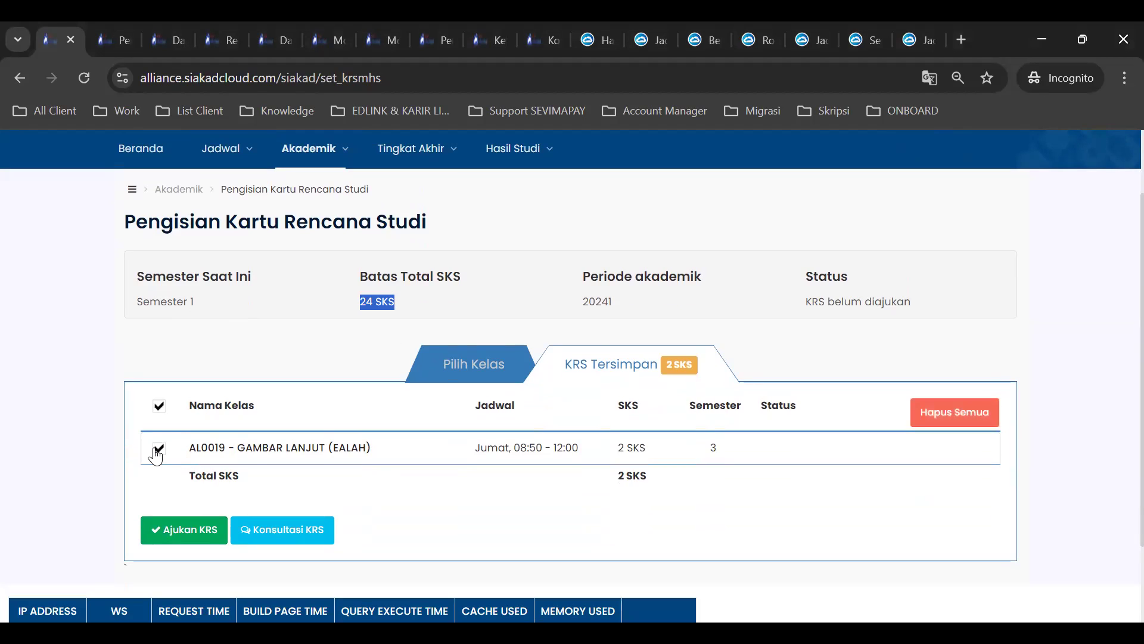
pyautogui.click(918, 422)
pyautogui.click(602, 326)
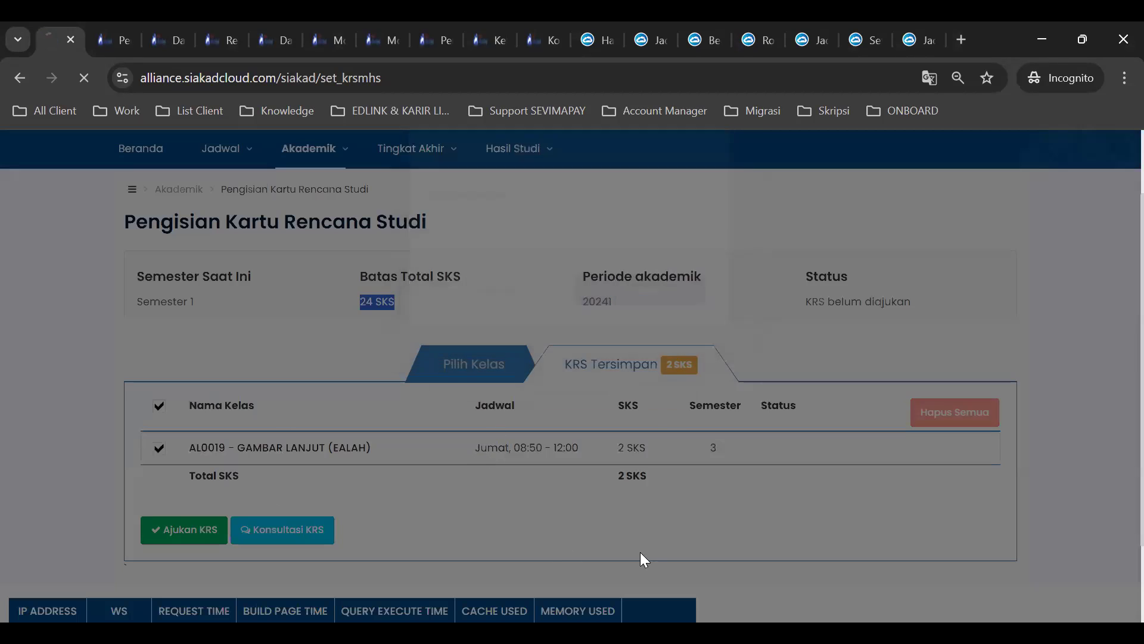
# Browse the available classes, switching the Tepat Semester filter on and back off.
pyautogui.scroll(-2, 518, 486)
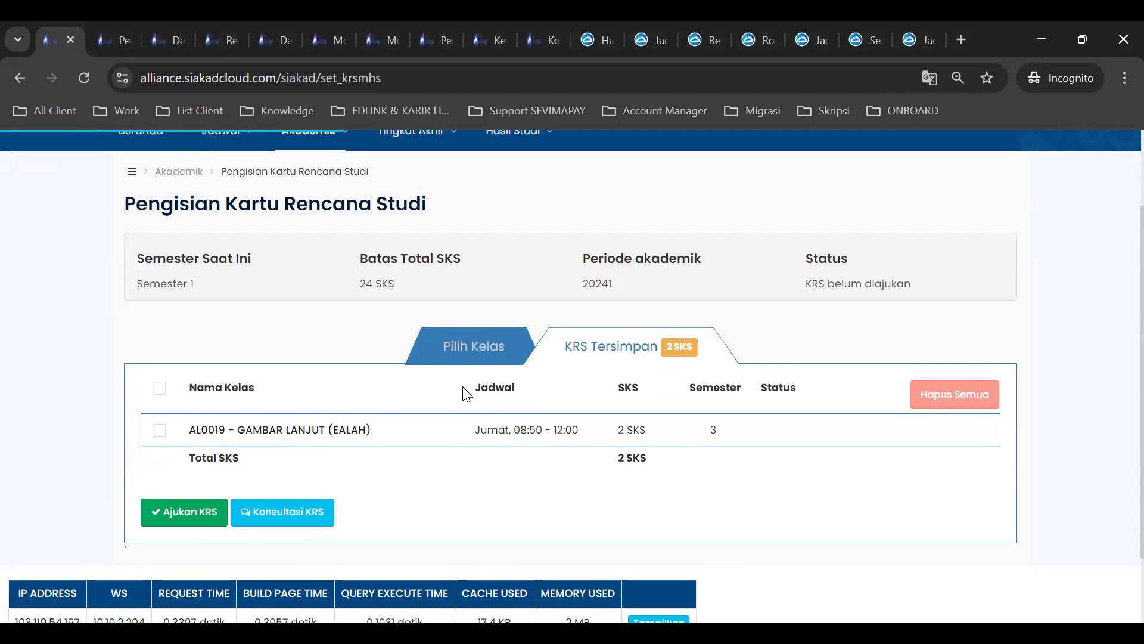
pyautogui.click(463, 355)
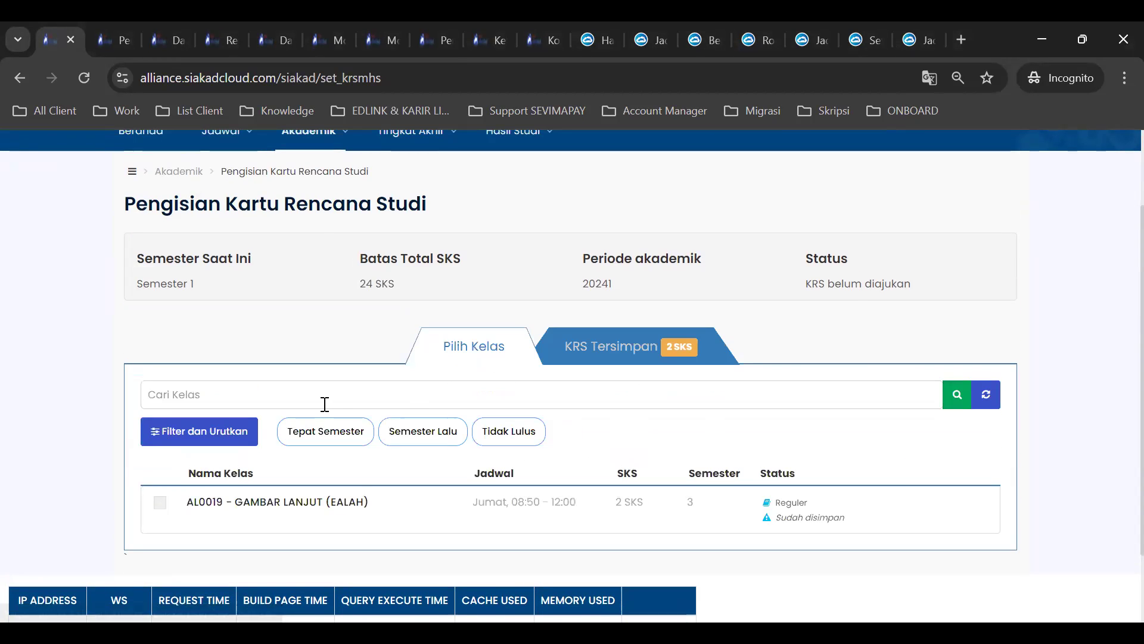
pyautogui.scroll(-1, 268, 411)
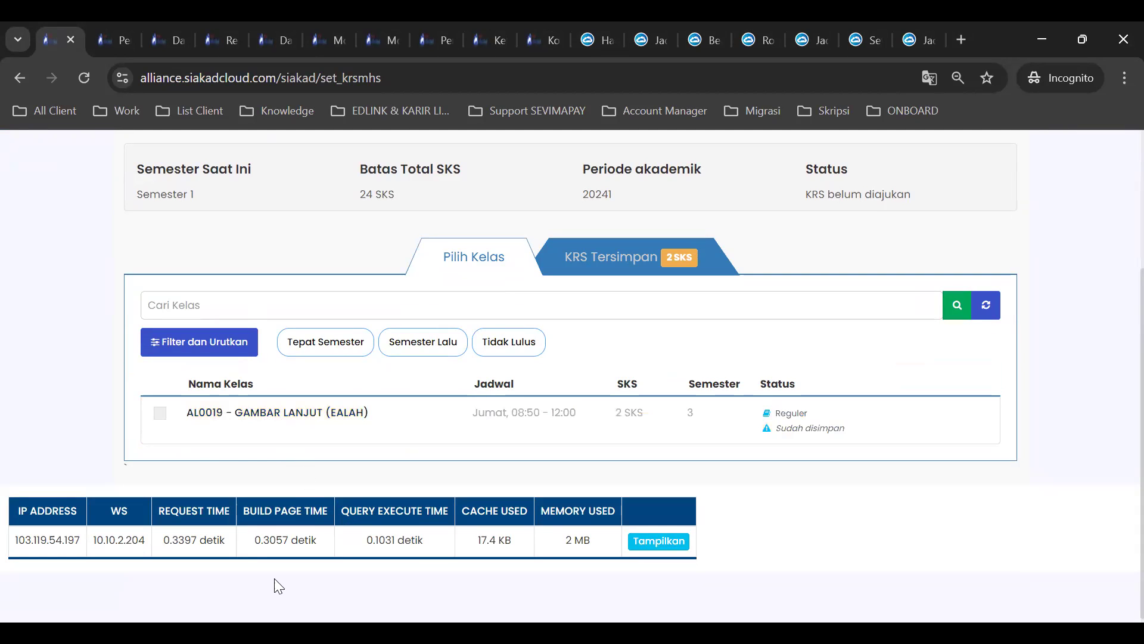
pyautogui.scroll(2, 375, 421)
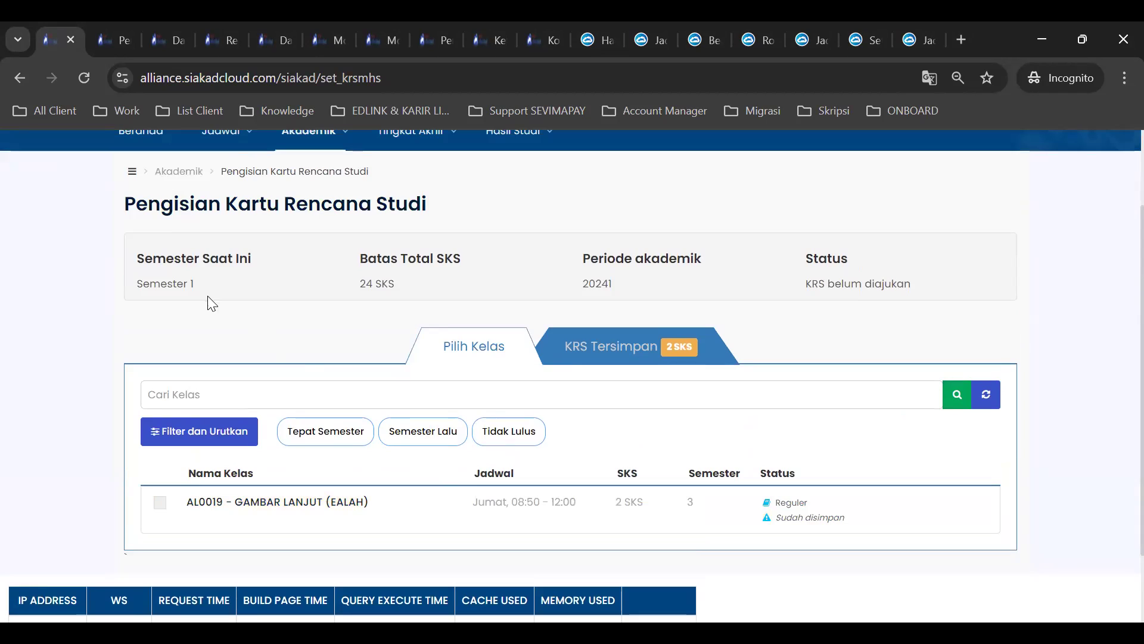
pyautogui.click(334, 434)
pyautogui.click(341, 438)
# Submit the saved KRS with GAMBAR LANJUT (2 SKS) and confirm it as Telah Diajukan.
pyautogui.click(601, 349)
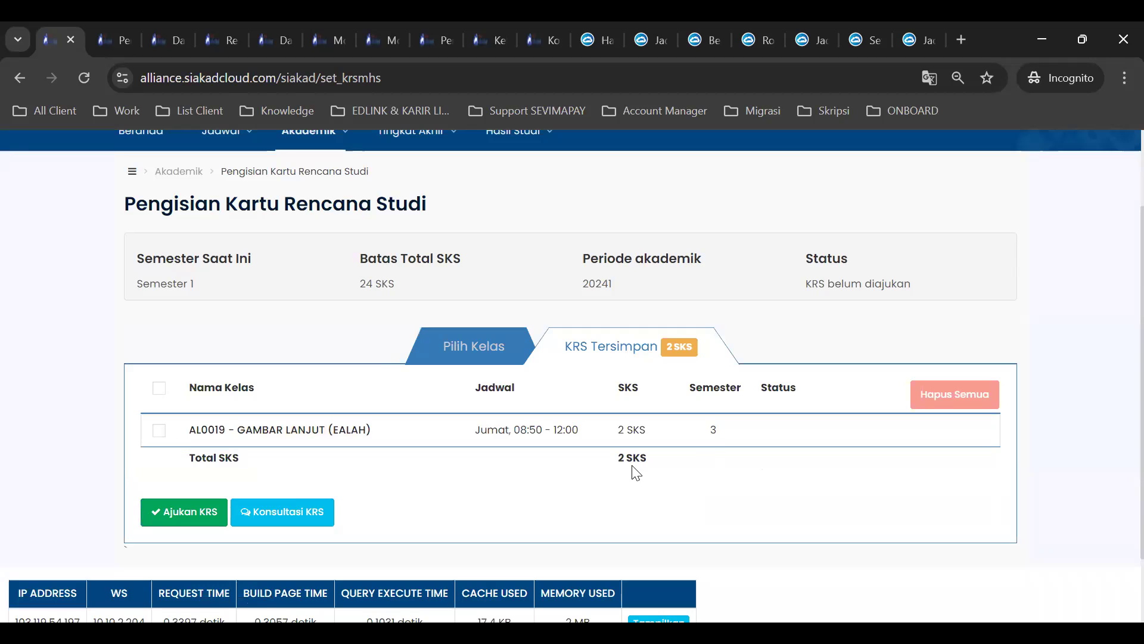
pyautogui.click(174, 519)
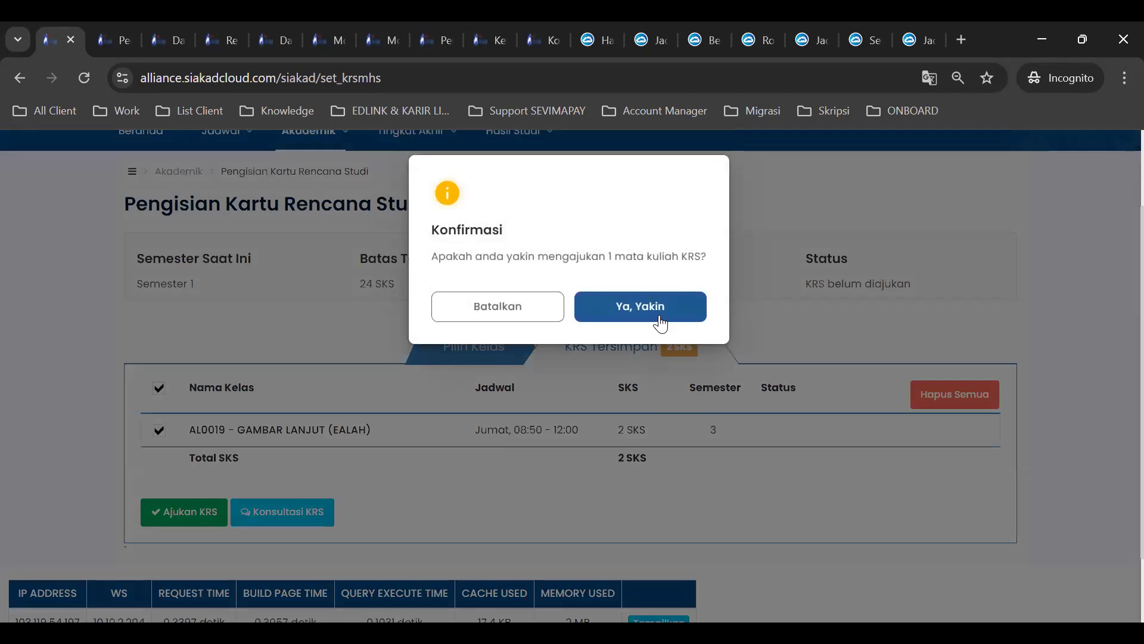
pyautogui.click(658, 317)
pyautogui.scroll(-5, 617, 448)
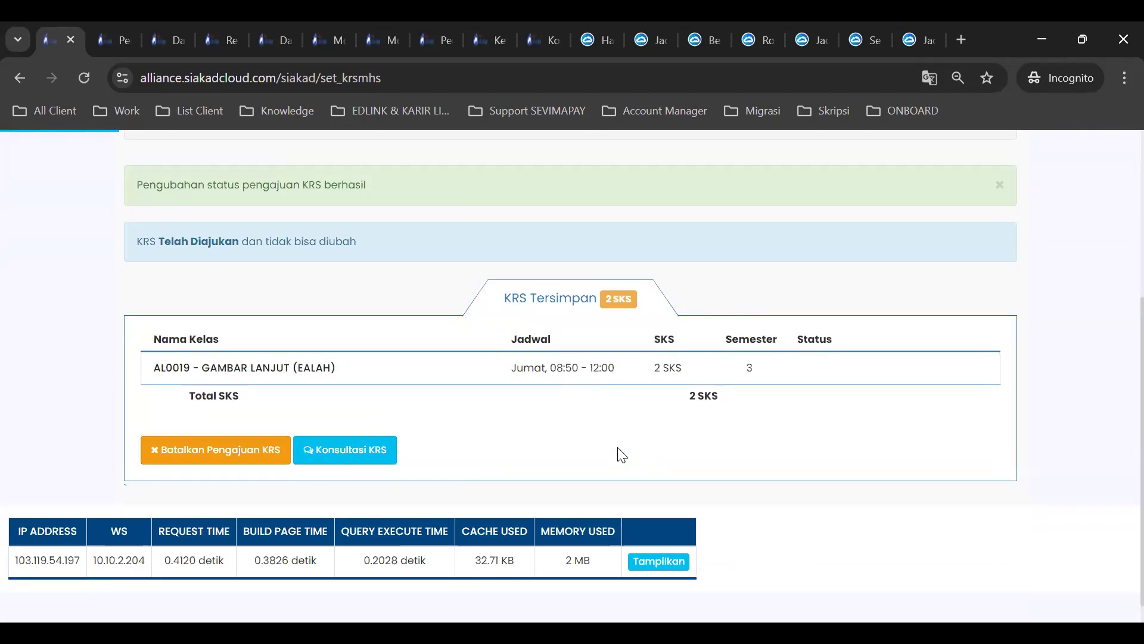
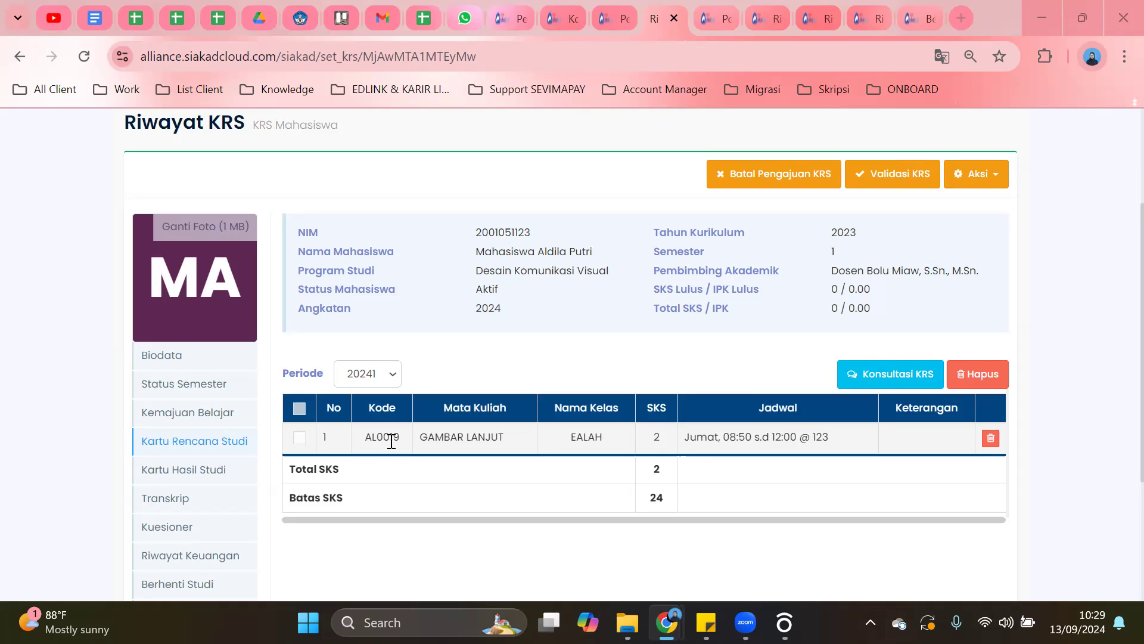
# Highlight the GAMBAR LANJUT class, credits and schedule row and review the submitted KRS.
pyautogui.moveTo(475, 431); pyautogui.dragTo(594, 437)
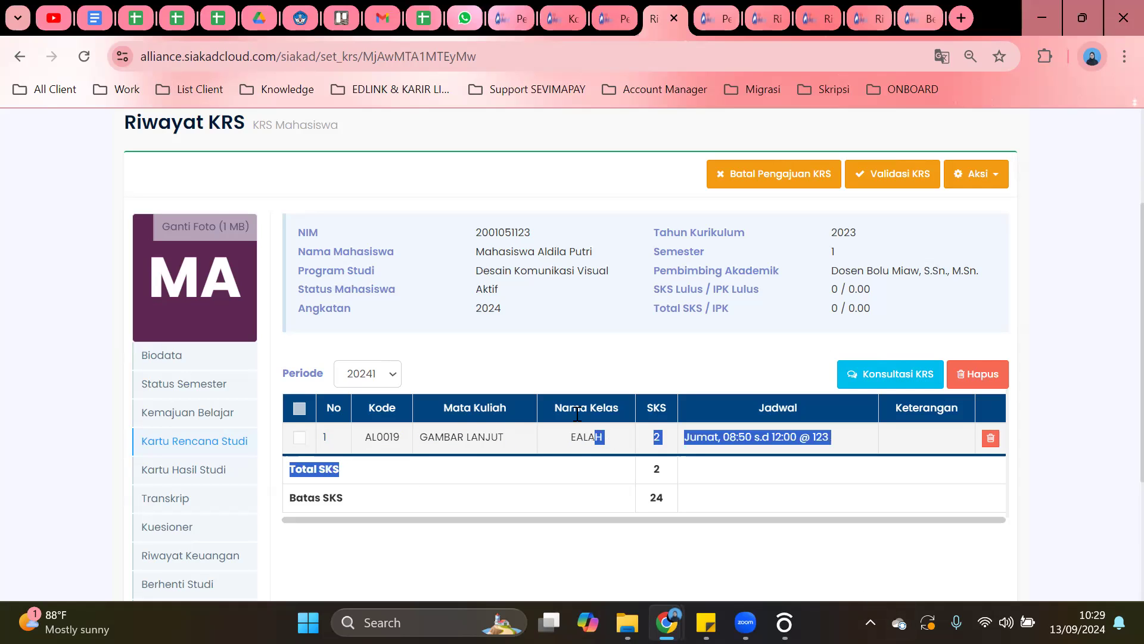
pyautogui.click(938, 489)
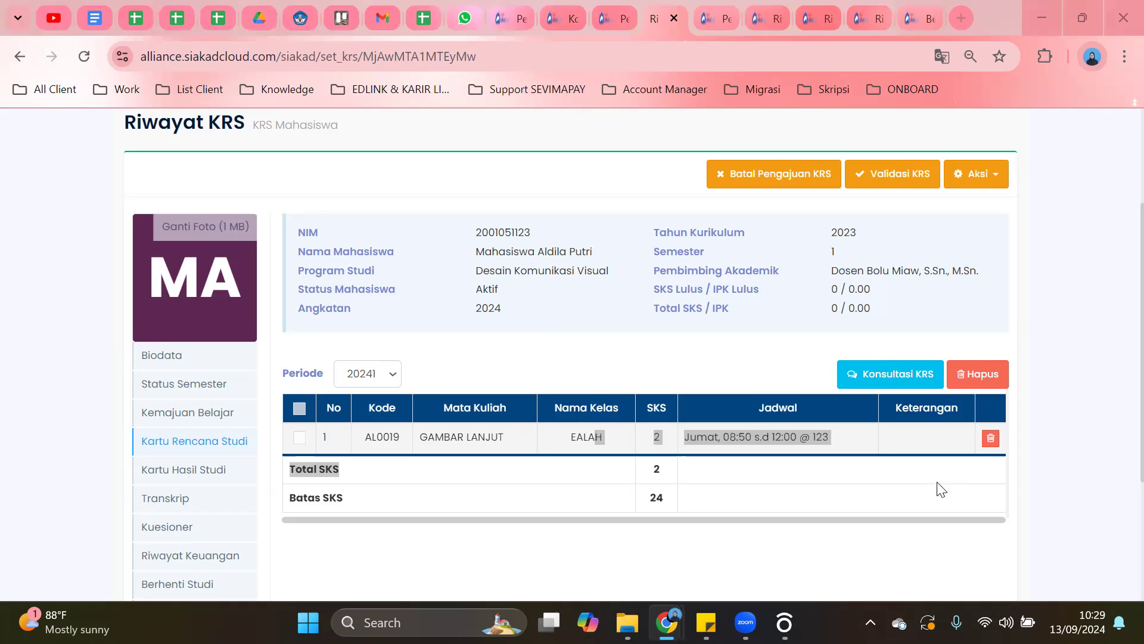
pyautogui.scroll(3, 413, 192)
pyautogui.scroll(-1, 418, 196)
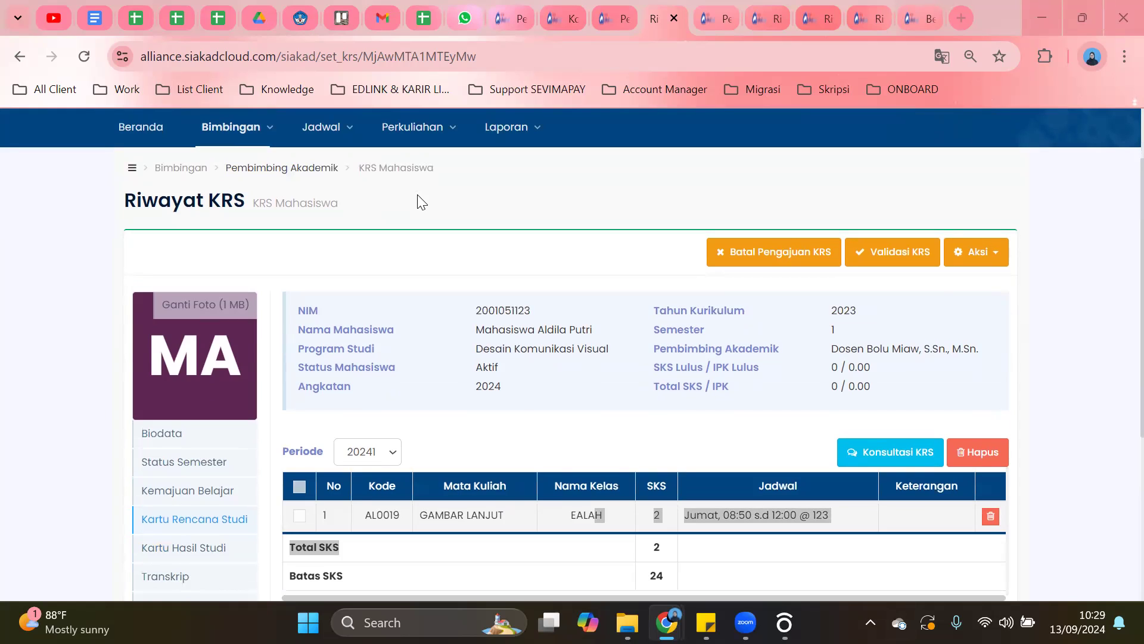
pyautogui.scroll(1, 420, 202)
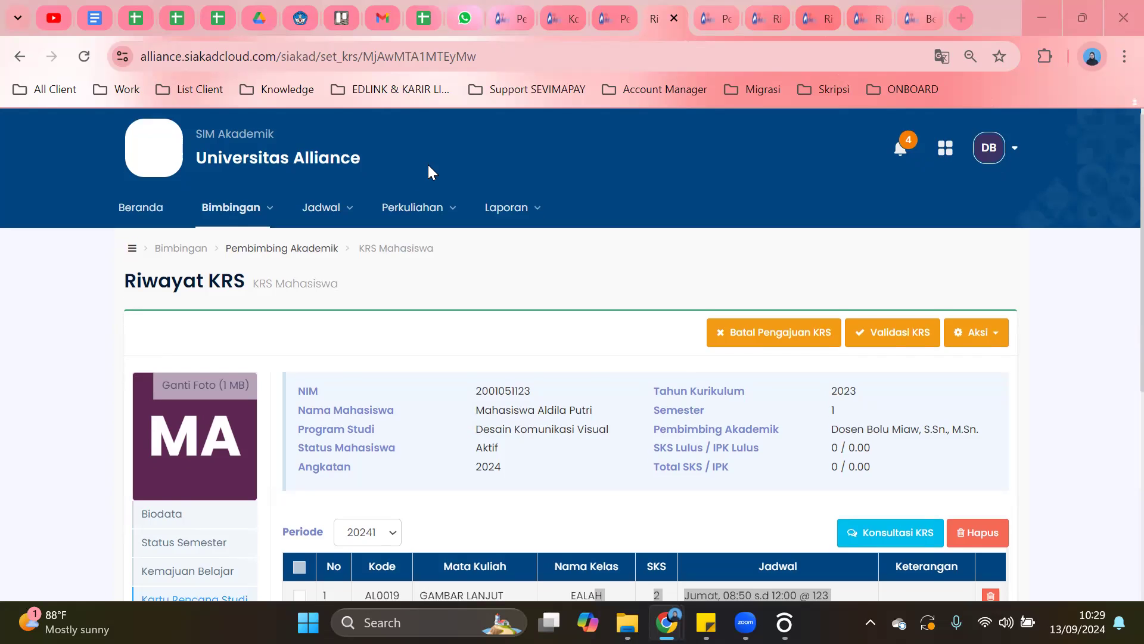
pyautogui.scroll(-5, 428, 167)
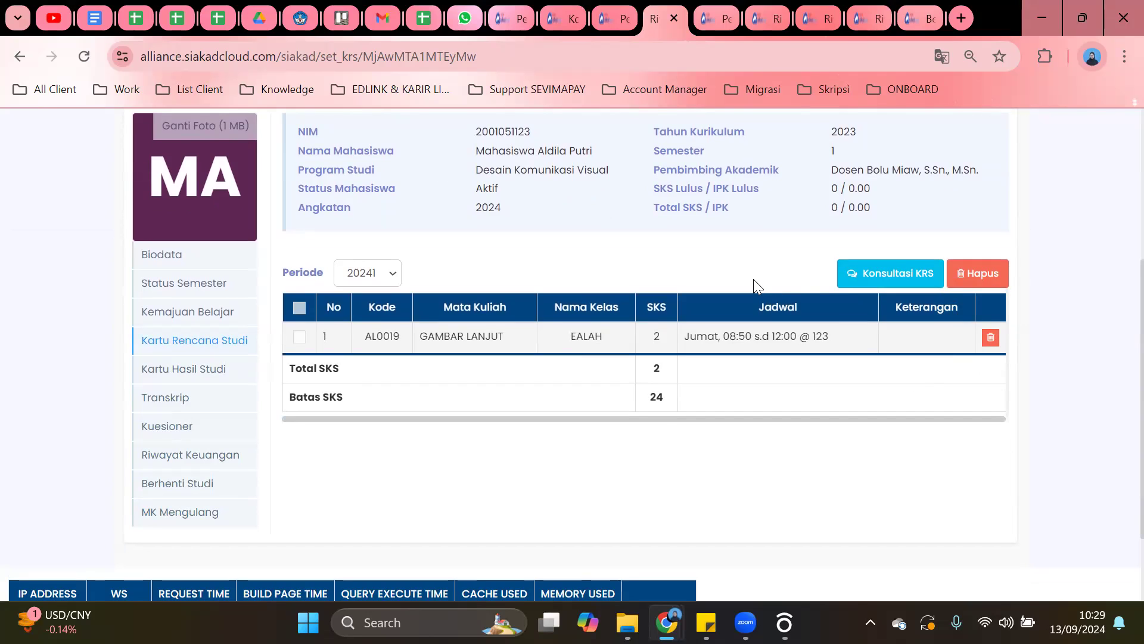
pyautogui.scroll(2, 753, 286)
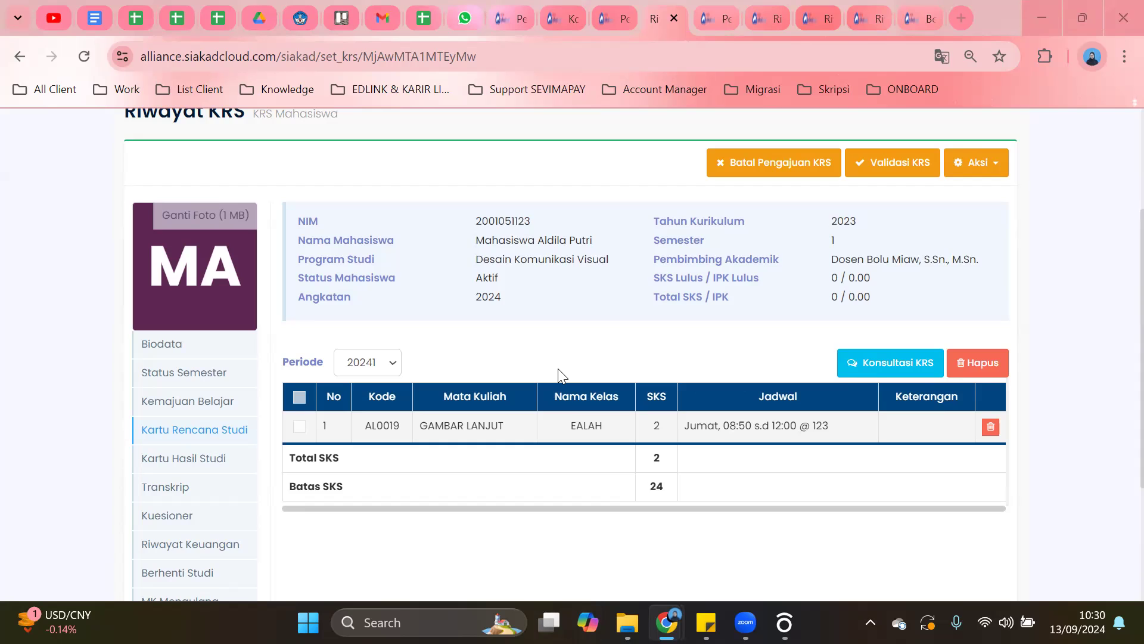
pyautogui.scroll(3, 558, 368)
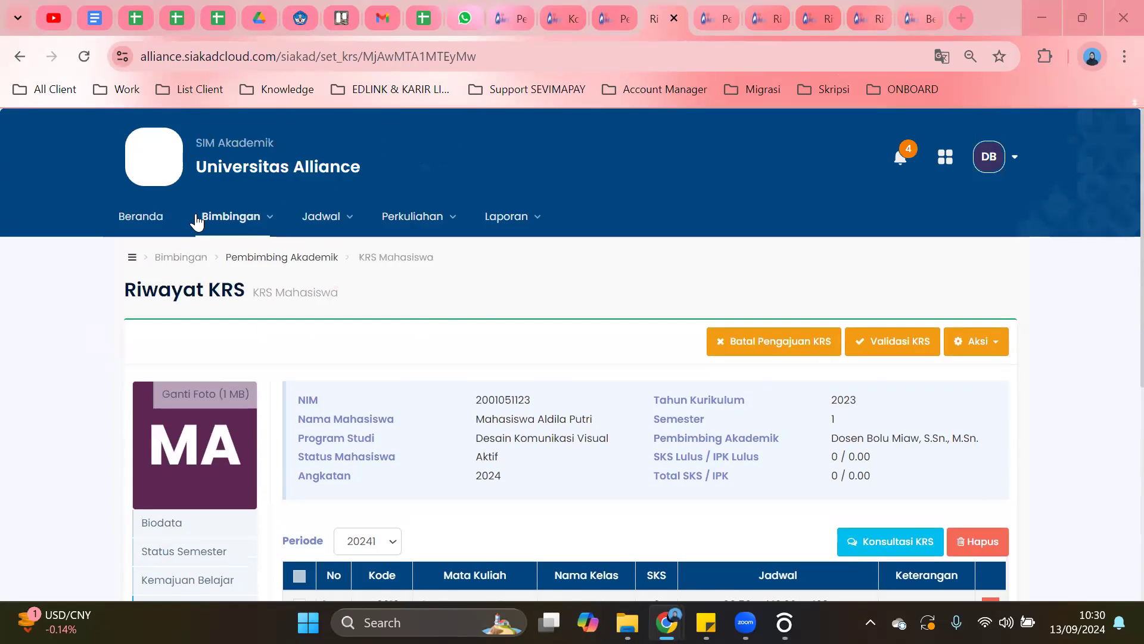
# From Bimbingan > Pembimbing Akademik, open the student's Detail KRS in a new tab.
pyautogui.click(240, 236)
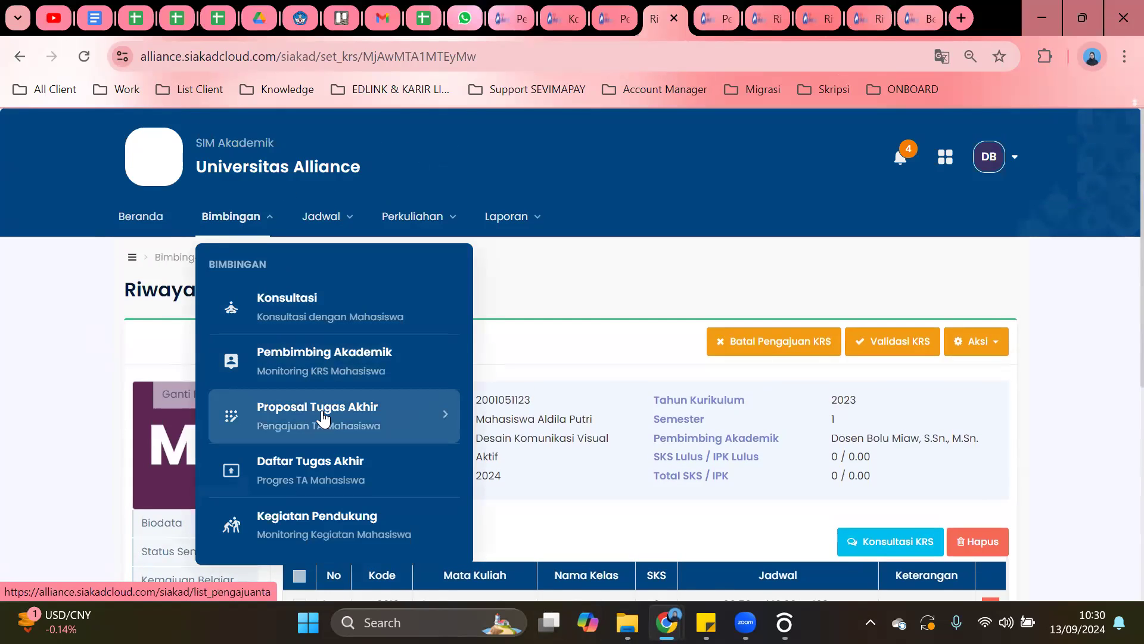
pyautogui.scroll(-1, 374, 341)
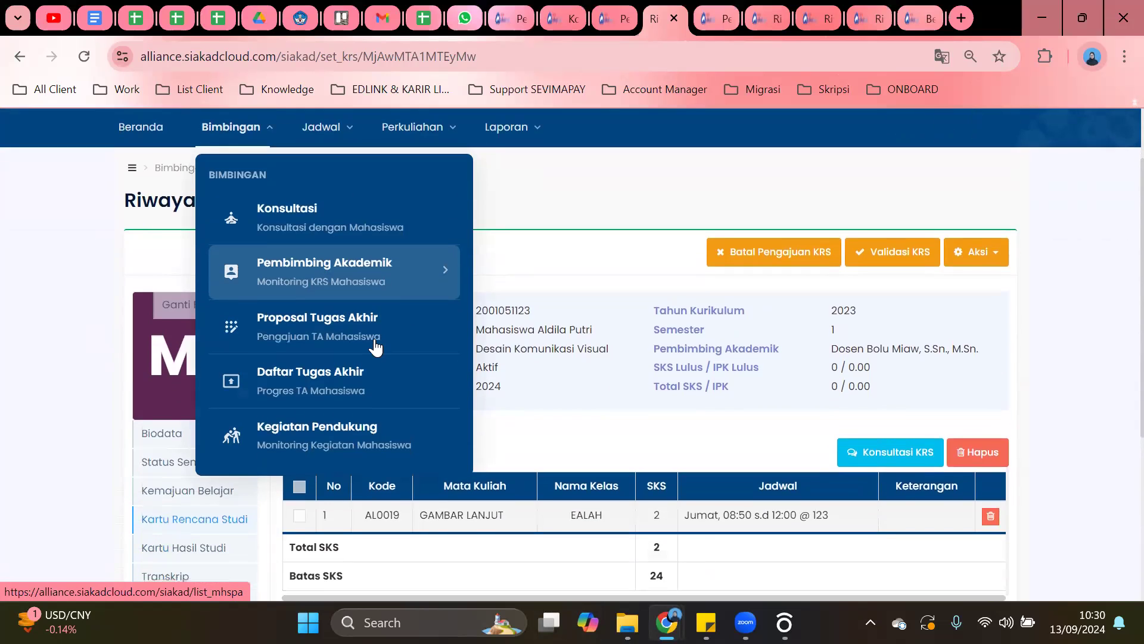
pyautogui.click(357, 282)
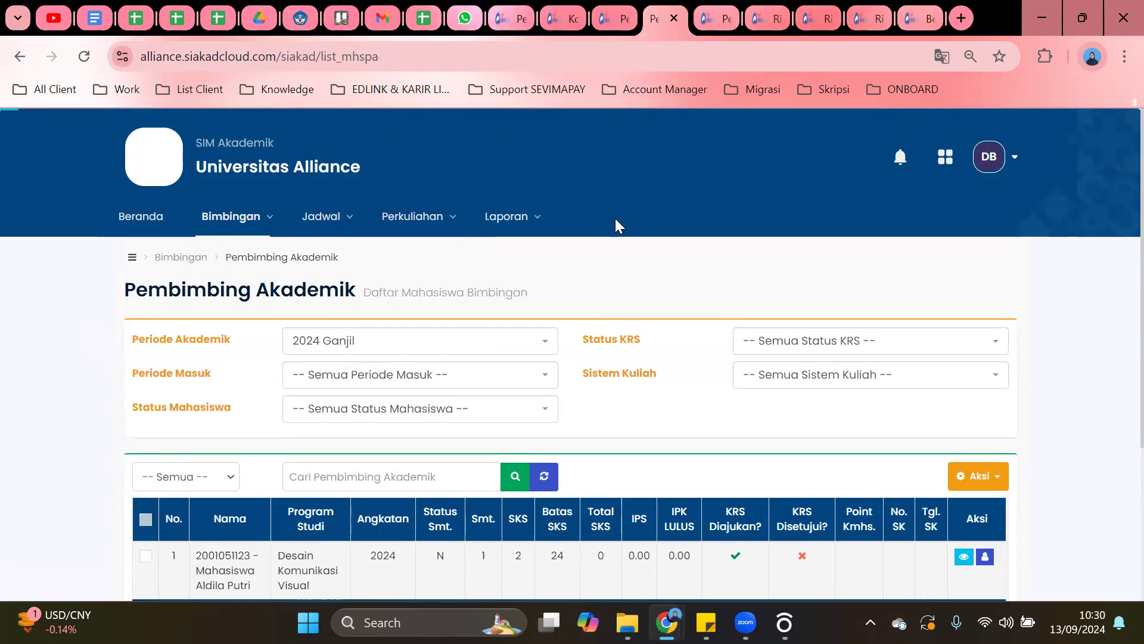
pyautogui.scroll(-3, 606, 238)
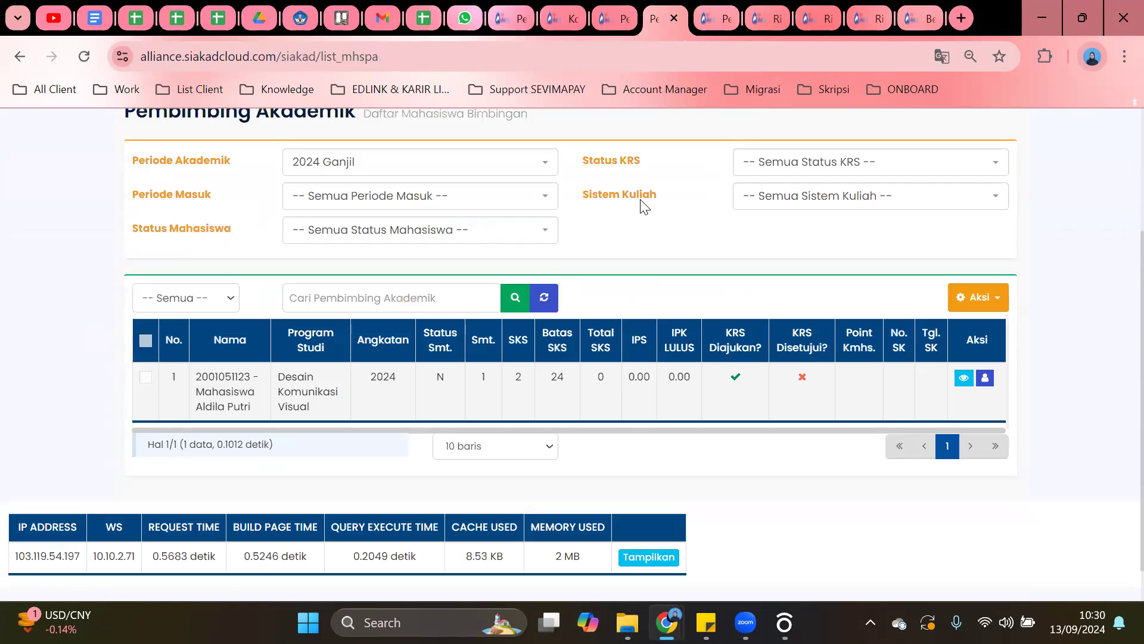
pyautogui.scroll(1, 539, 249)
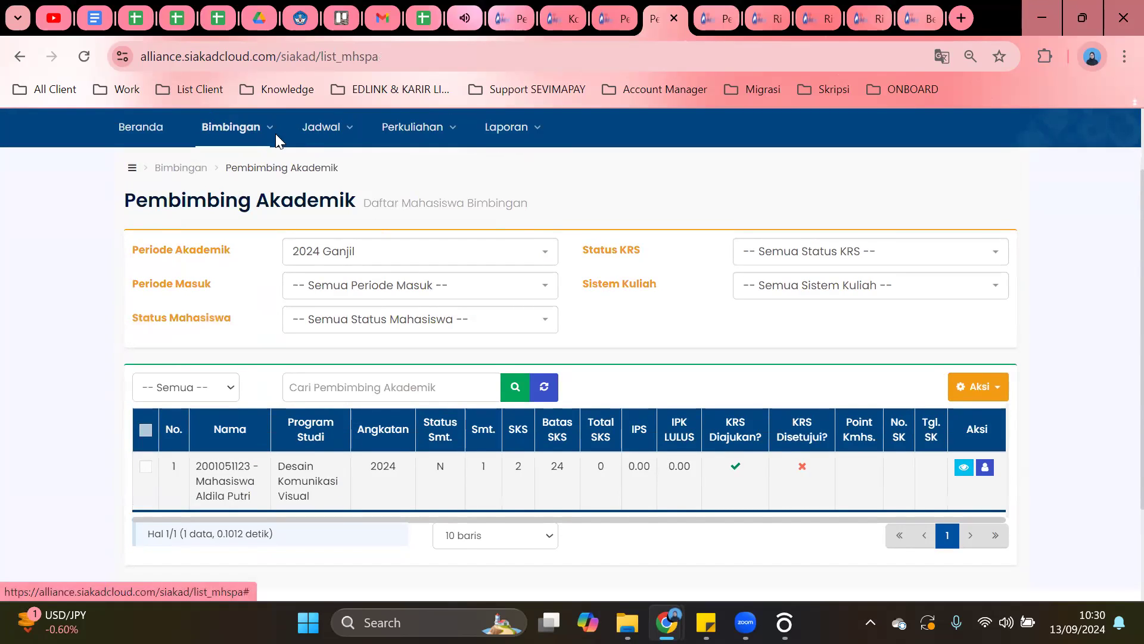
pyautogui.moveTo(224, 168); pyautogui.dragTo(386, 179)
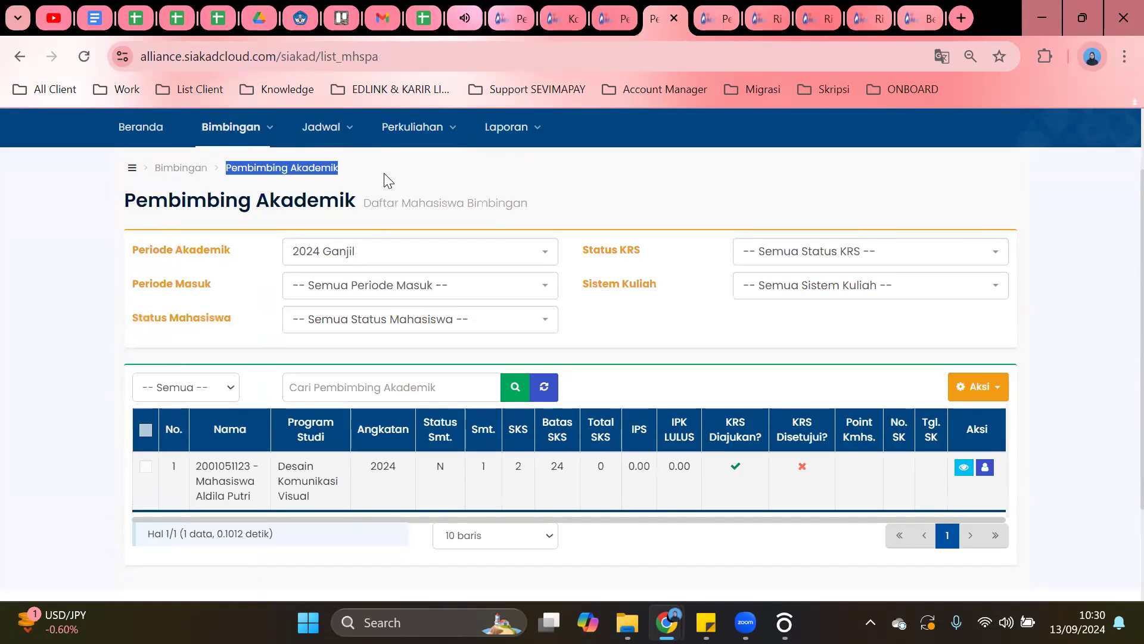
pyautogui.click(965, 468)
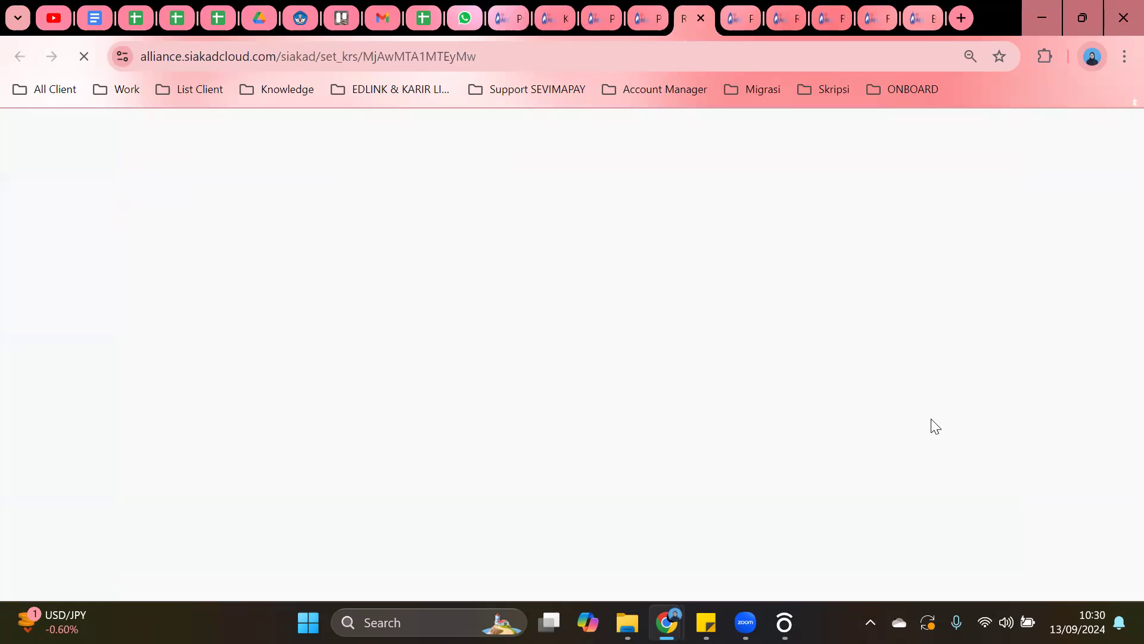
pyautogui.scroll(-5, 453, 348)
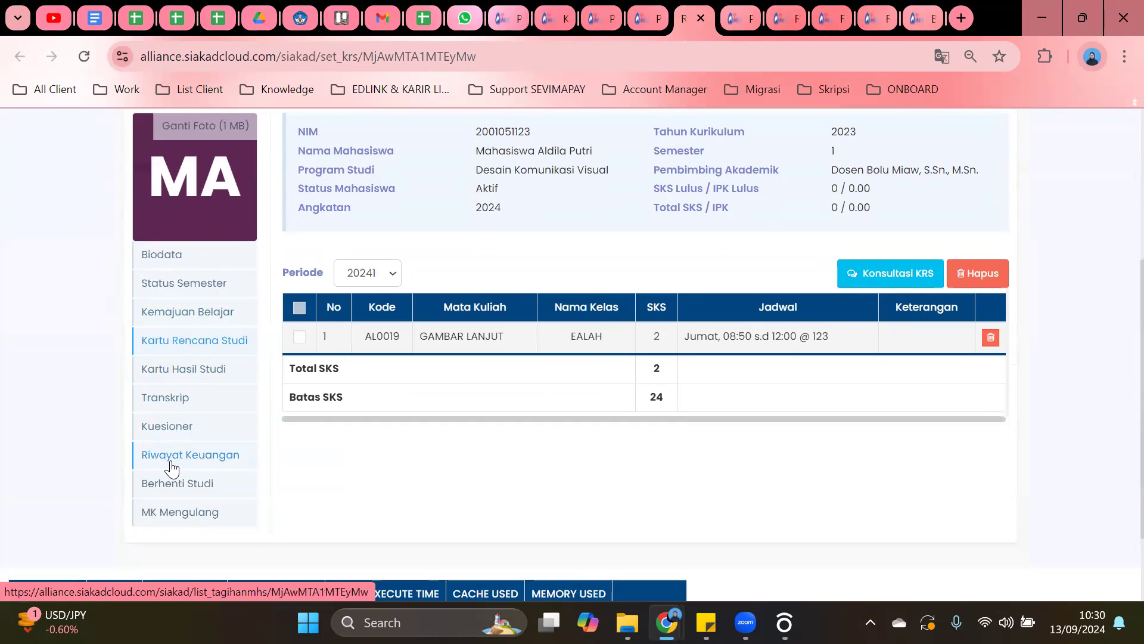
# Go from the student's Kartu Hasil Studi to the Transkrip and highlight its Data kosong message.
pyautogui.click(176, 370)
pyautogui.scroll(-3, 735, 267)
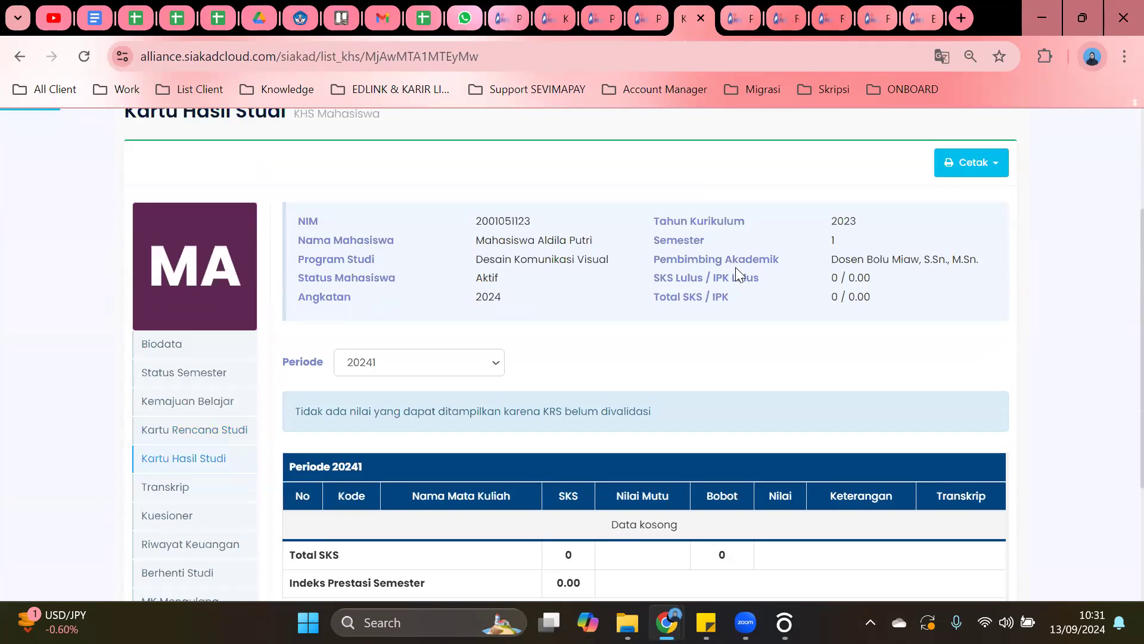
pyautogui.scroll(-3, 736, 267)
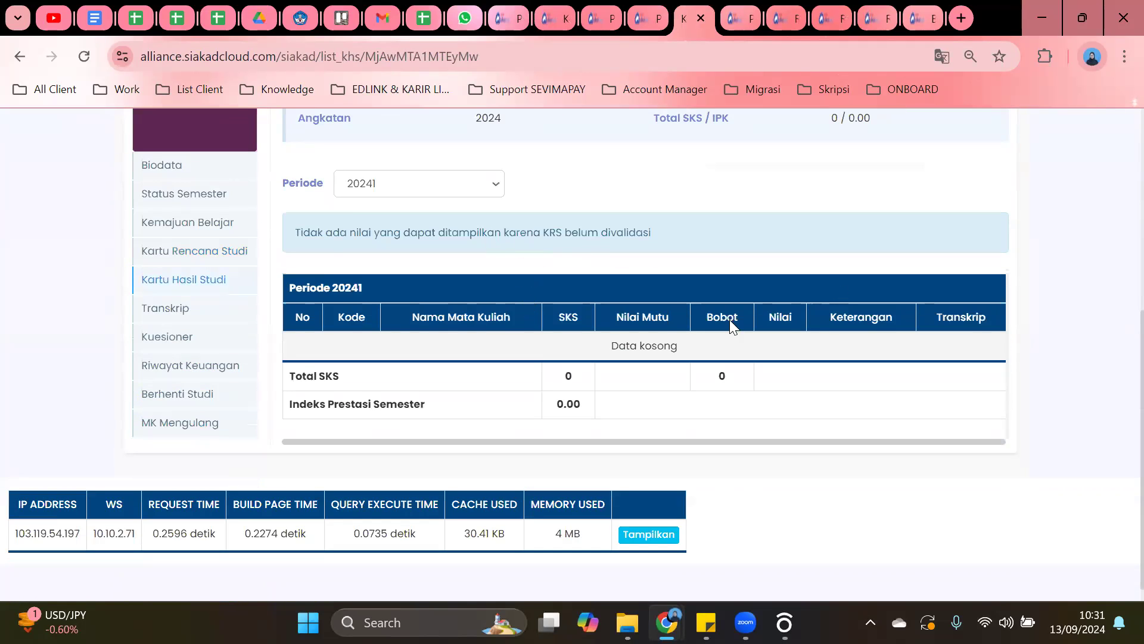
pyautogui.scroll(1, 603, 322)
pyautogui.click(178, 410)
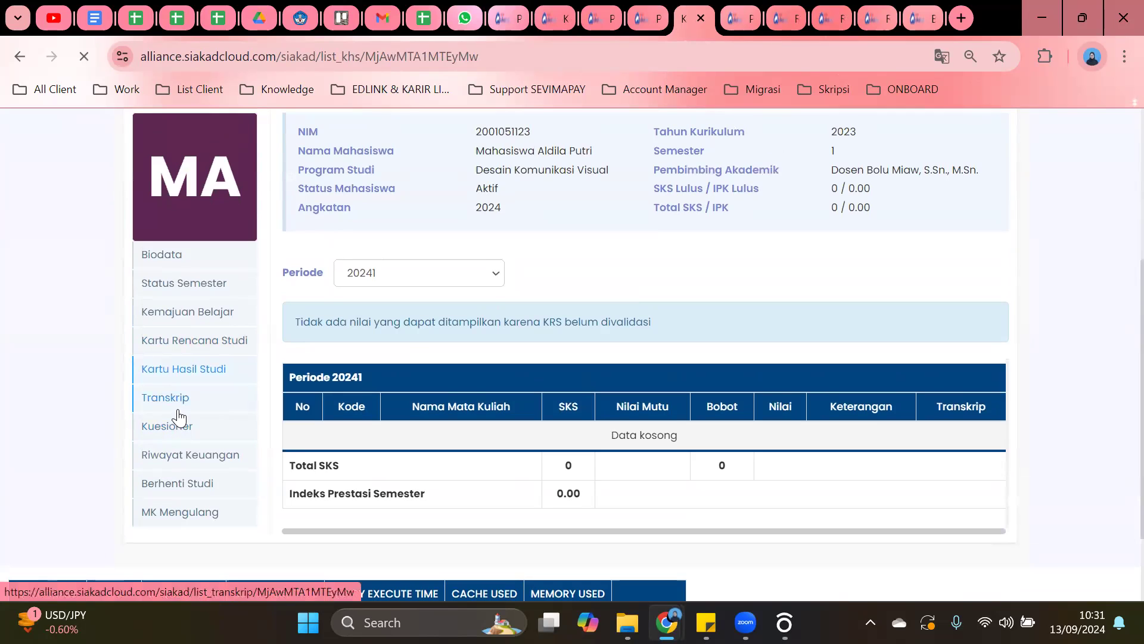
pyautogui.scroll(-2, 888, 289)
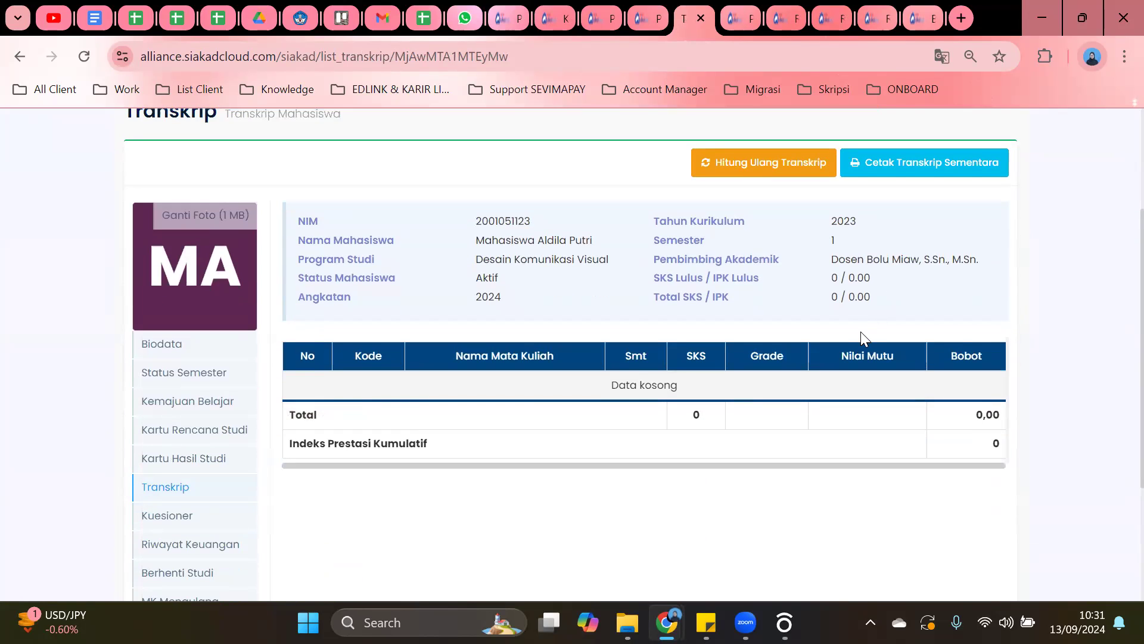
pyautogui.moveTo(527, 379); pyautogui.dragTo(786, 398)
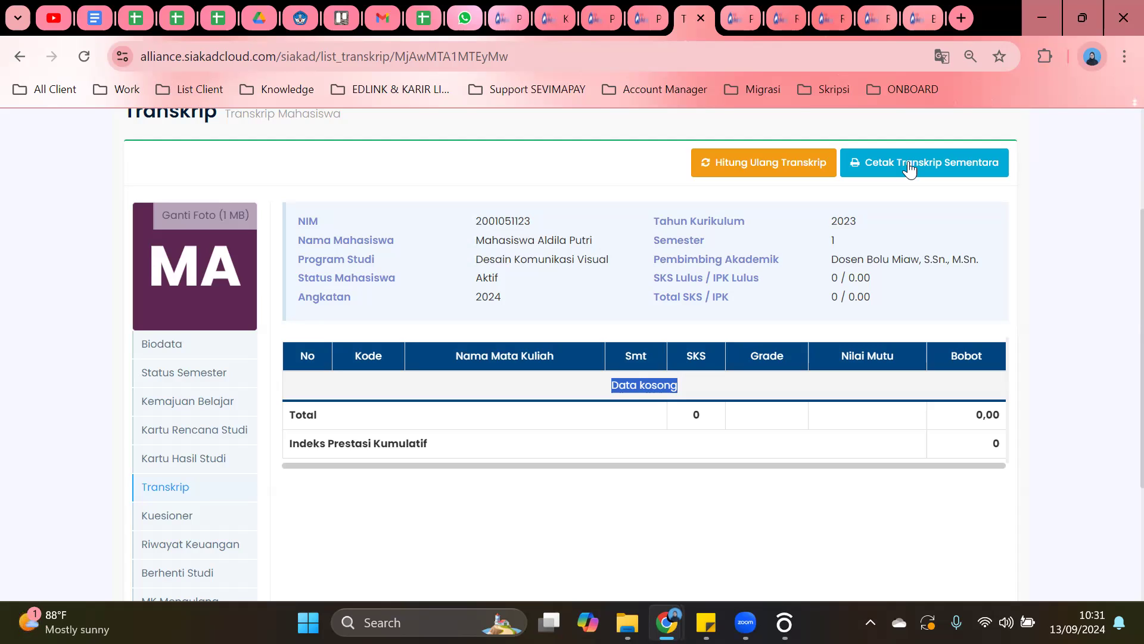
pyautogui.scroll(3, 511, 189)
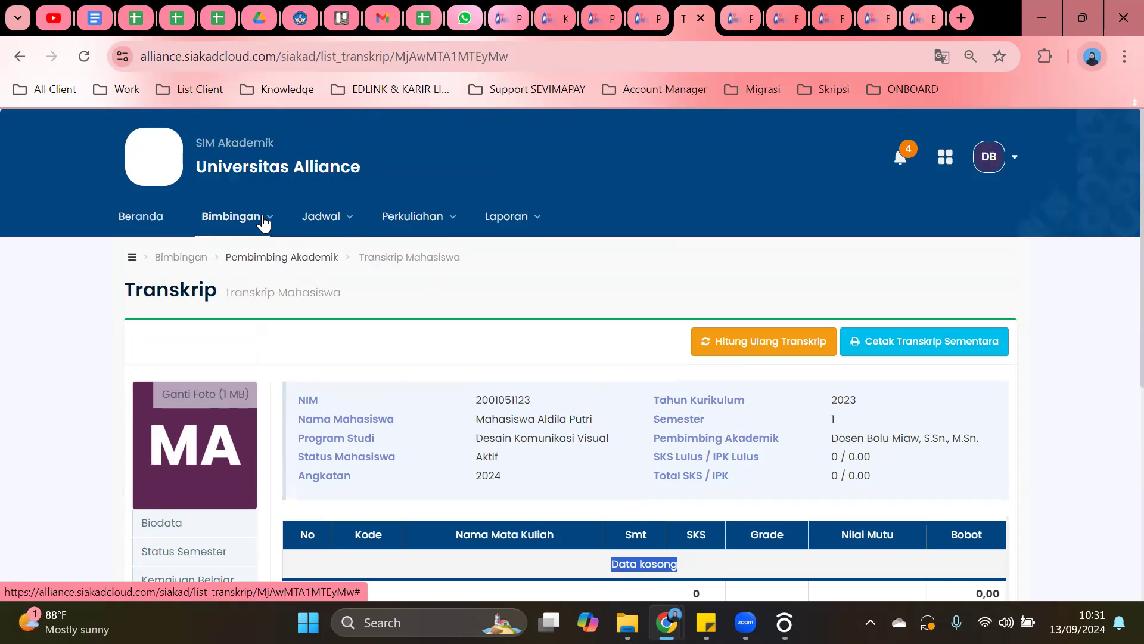
# Return to the Pembimbing Akademik list and open the student's Detail KRS in a new tab.
pyautogui.click(264, 222)
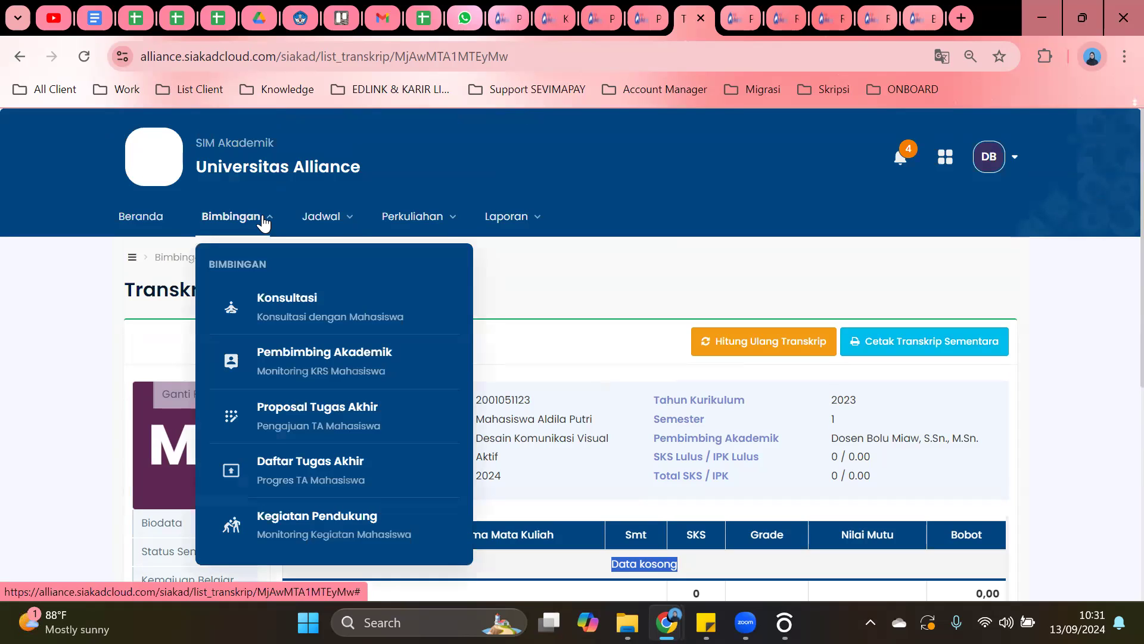
pyautogui.click(308, 356)
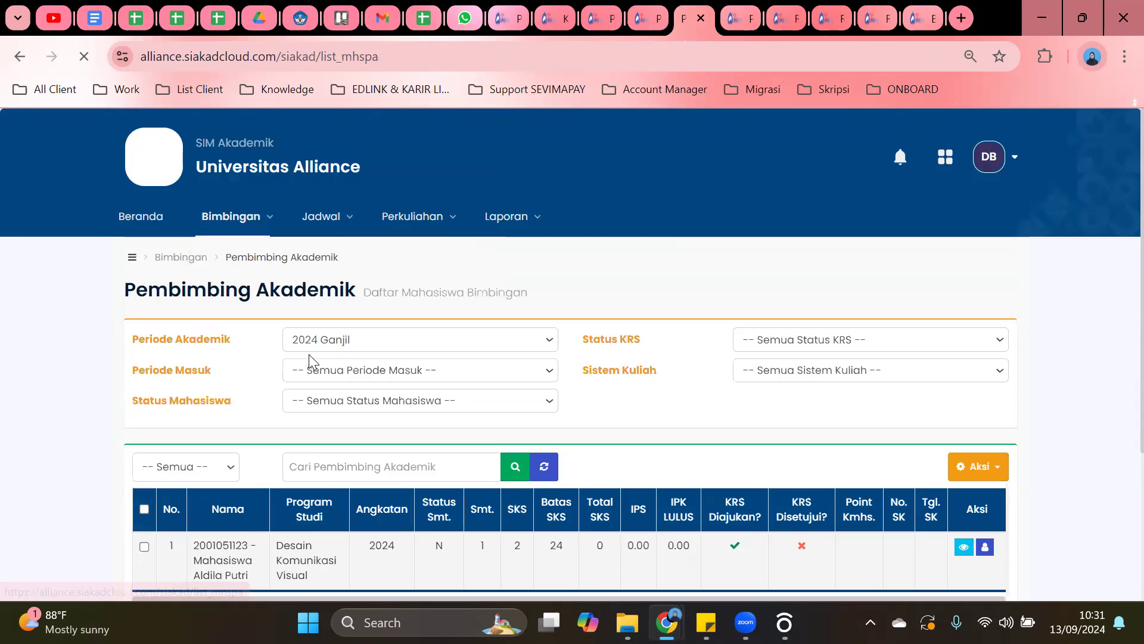
pyautogui.scroll(-3, 817, 298)
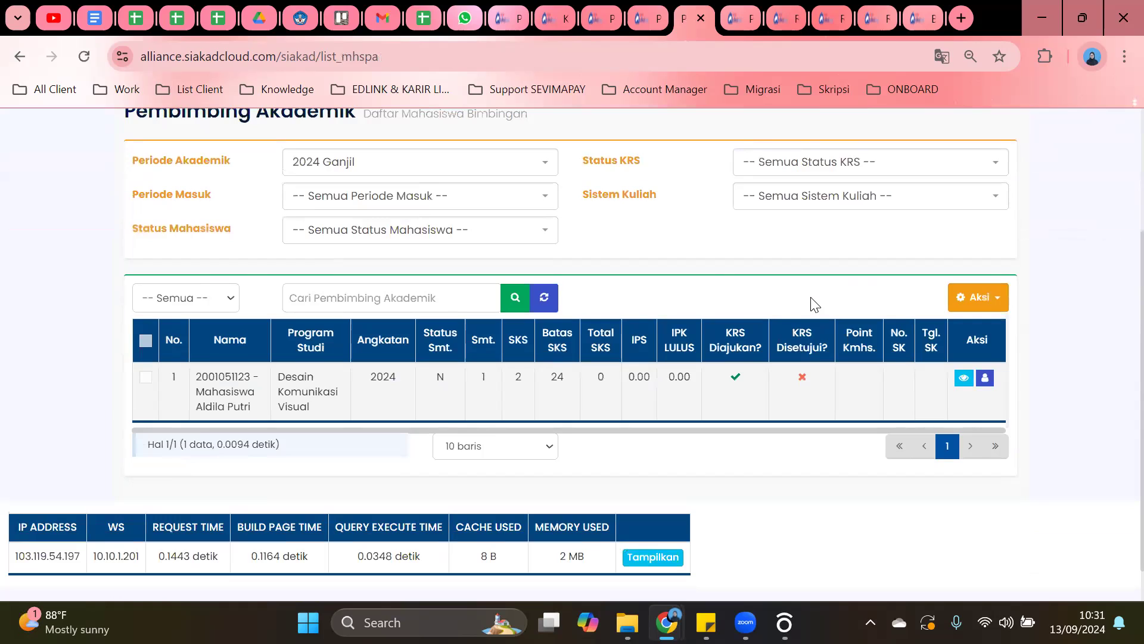
pyautogui.click(964, 377)
pyautogui.scroll(-3, 358, 244)
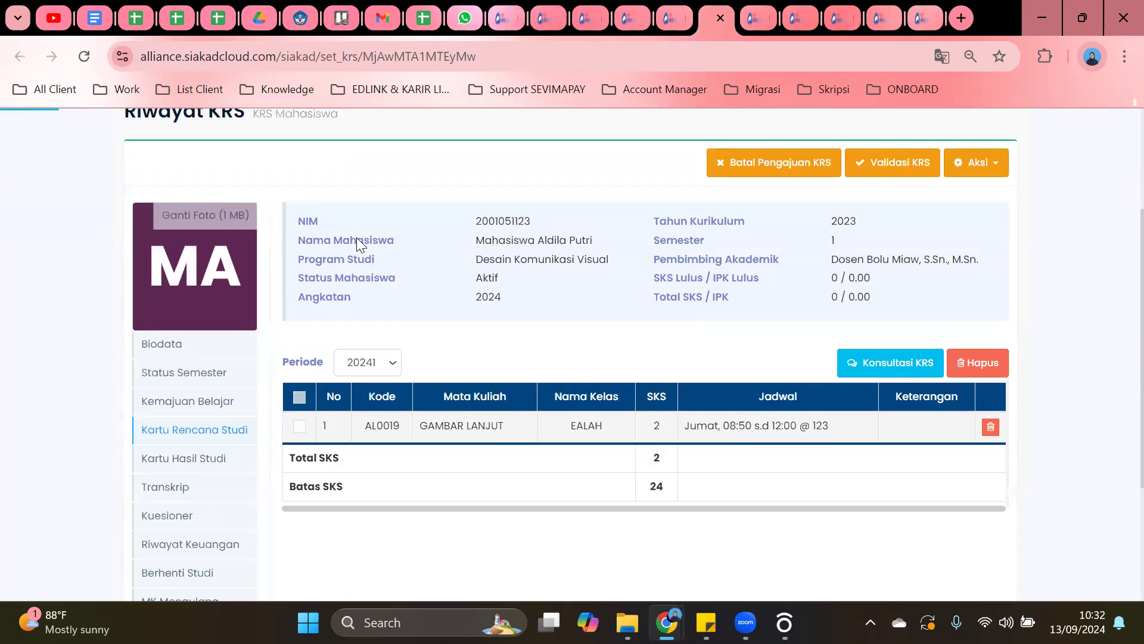
pyautogui.scroll(-2, 358, 244)
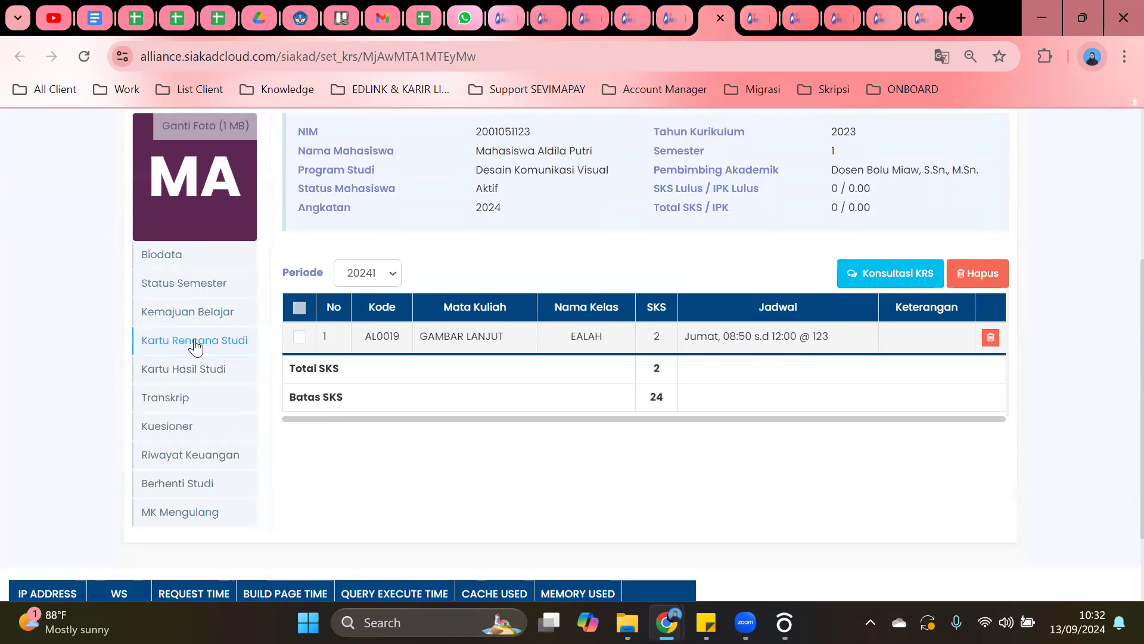
# Open the student's Kartu Hasil Studi, then the Transkrip page.
pyautogui.click(194, 370)
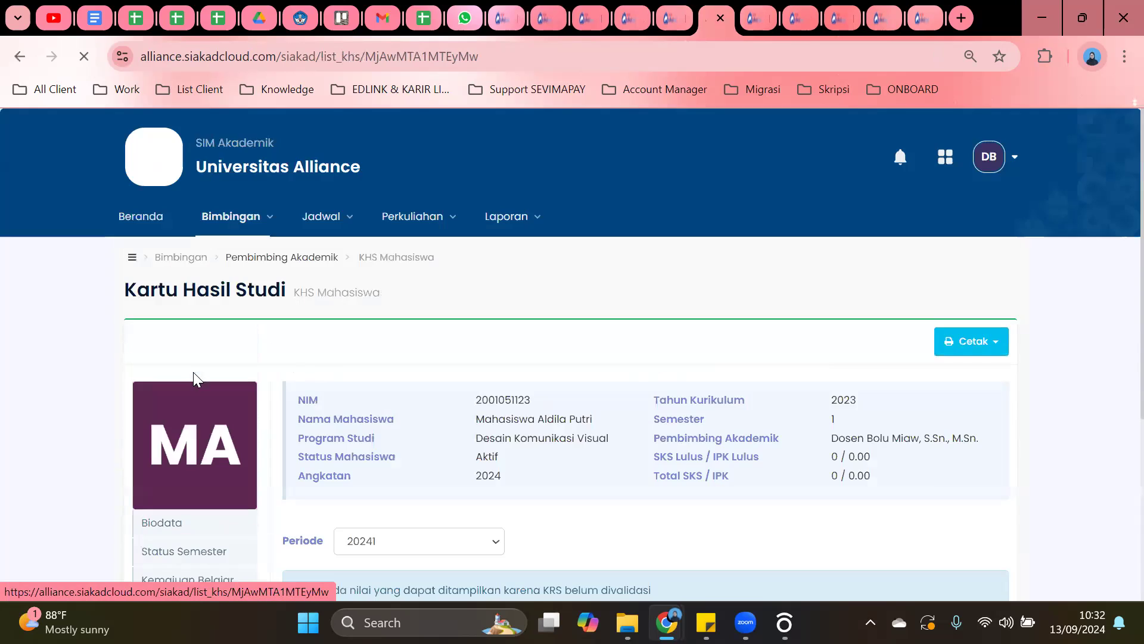
pyautogui.scroll(-4, 206, 357)
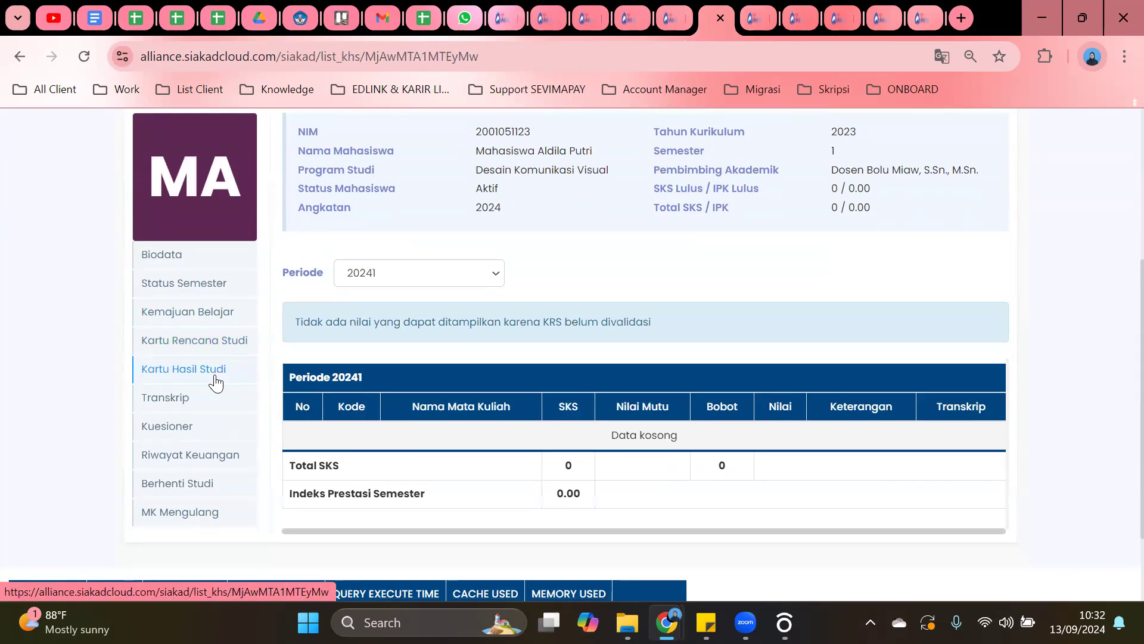
pyautogui.click(193, 398)
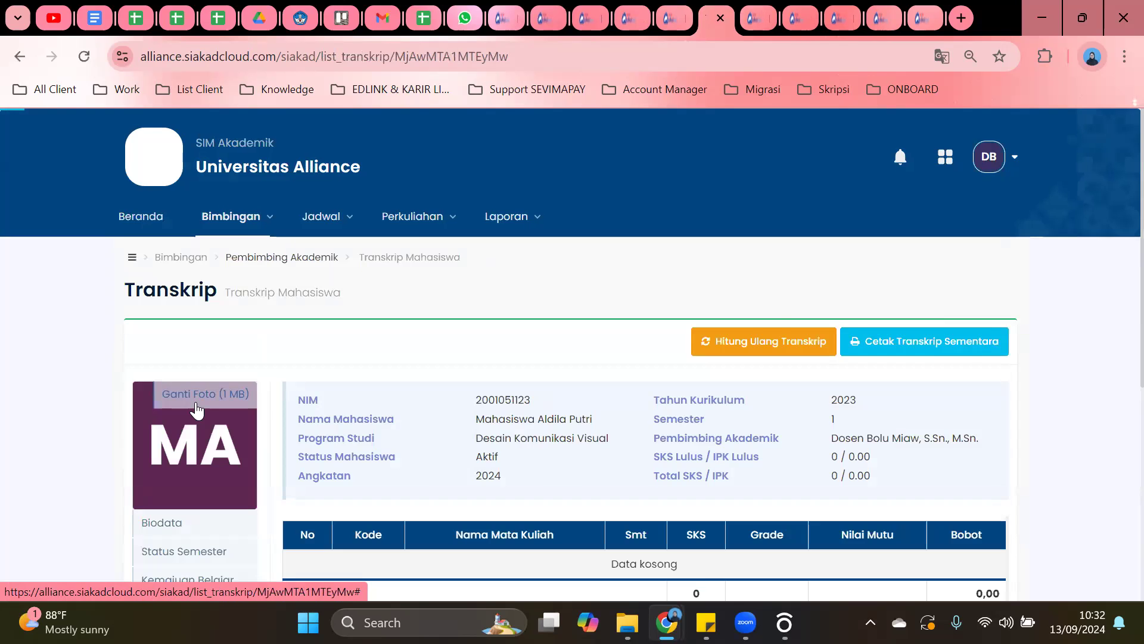
# Look over the empty transcript, then open the student's Kartu Hasil Studi for period 20241.
pyautogui.scroll(-1, 537, 346)
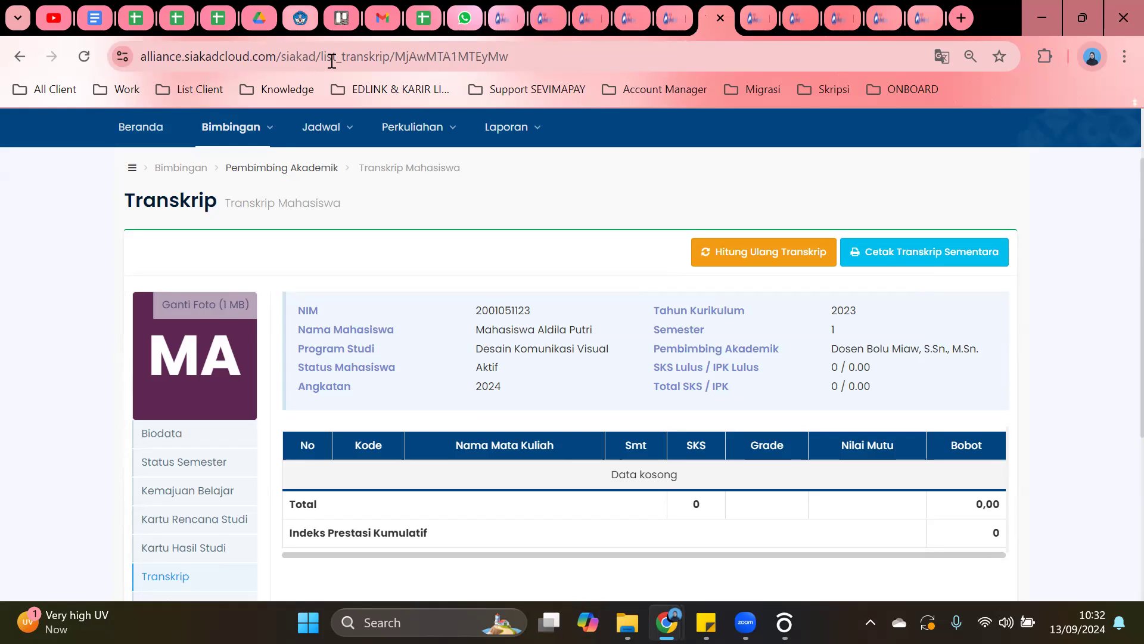
pyautogui.scroll(-3, 282, 177)
pyautogui.click(217, 285)
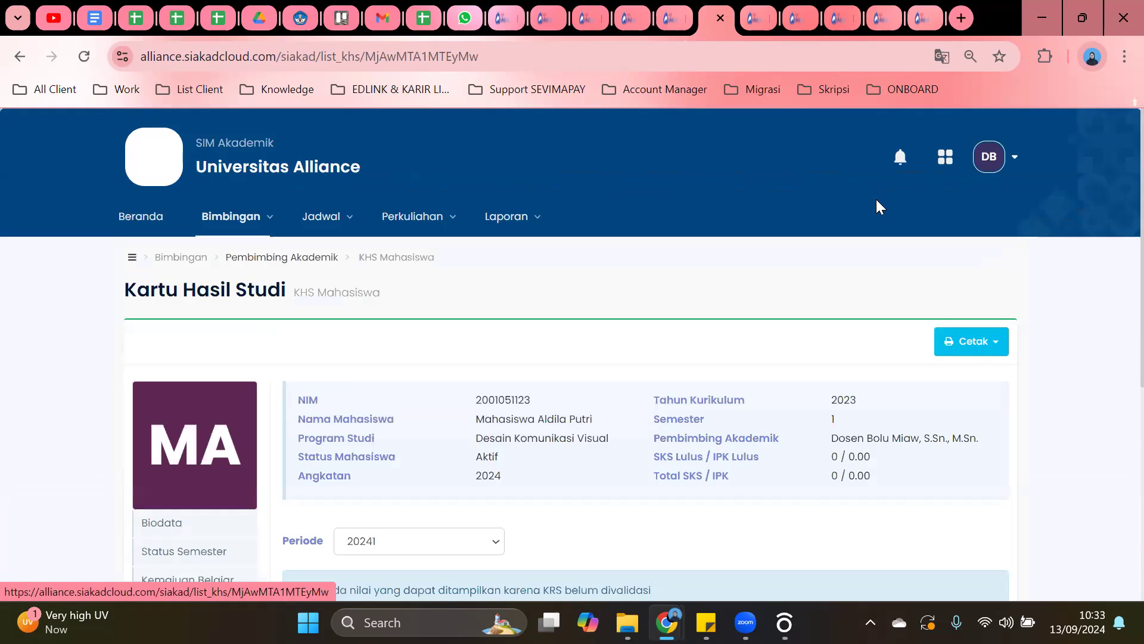
pyautogui.scroll(-3, 876, 203)
pyautogui.click(494, 366)
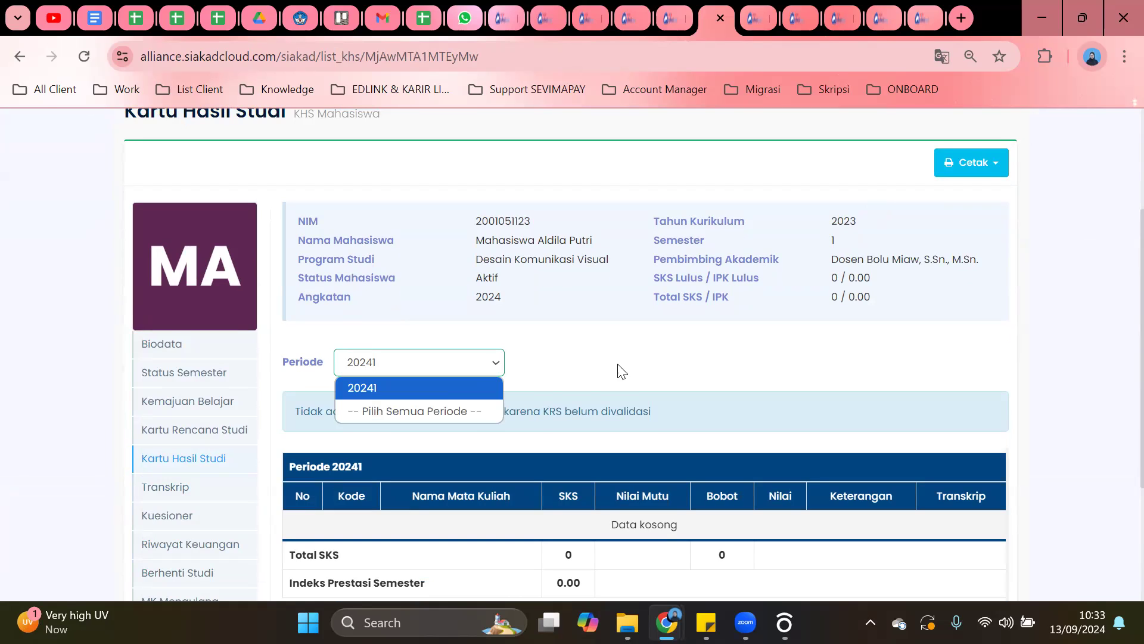
pyautogui.click(971, 162)
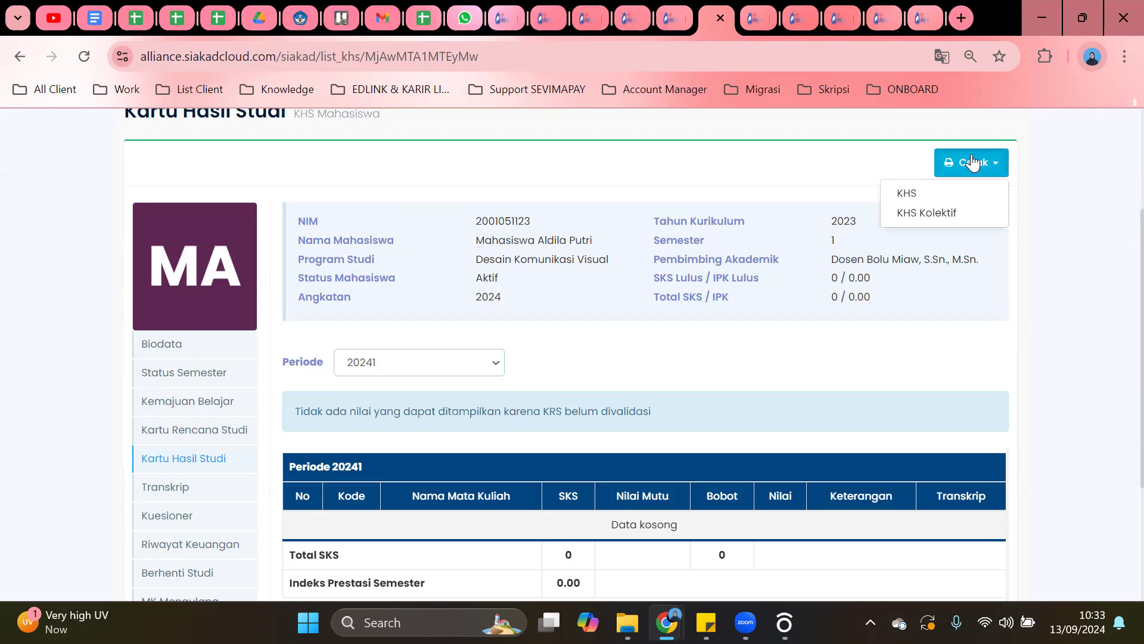
pyautogui.click(567, 360)
pyautogui.click(489, 365)
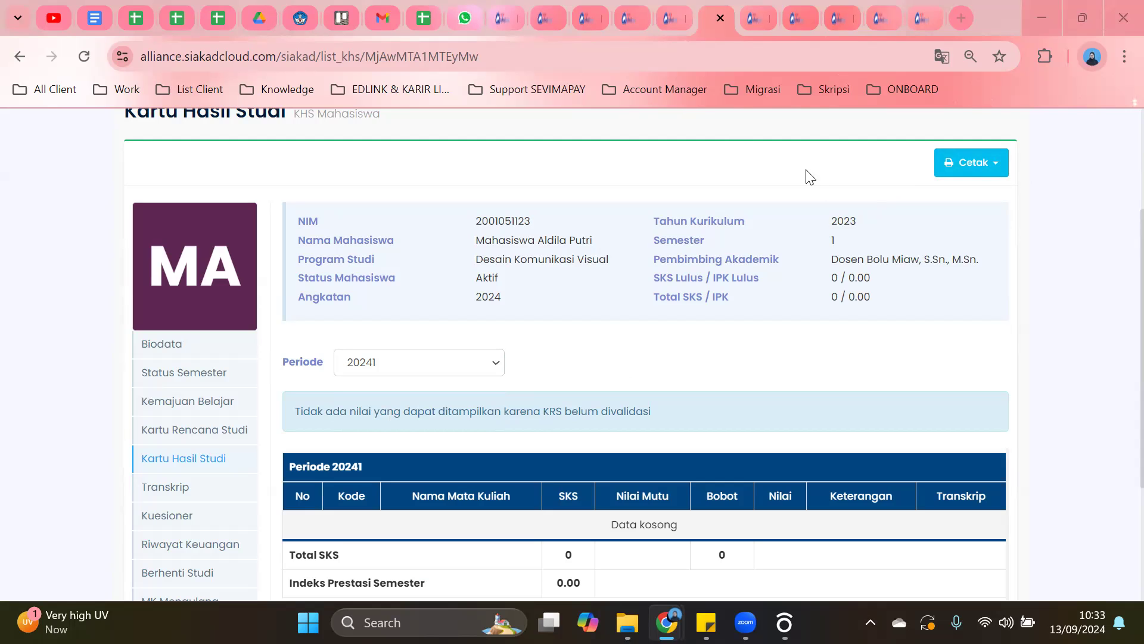
pyautogui.scroll(-2, 812, 237)
pyautogui.scroll(4, 812, 239)
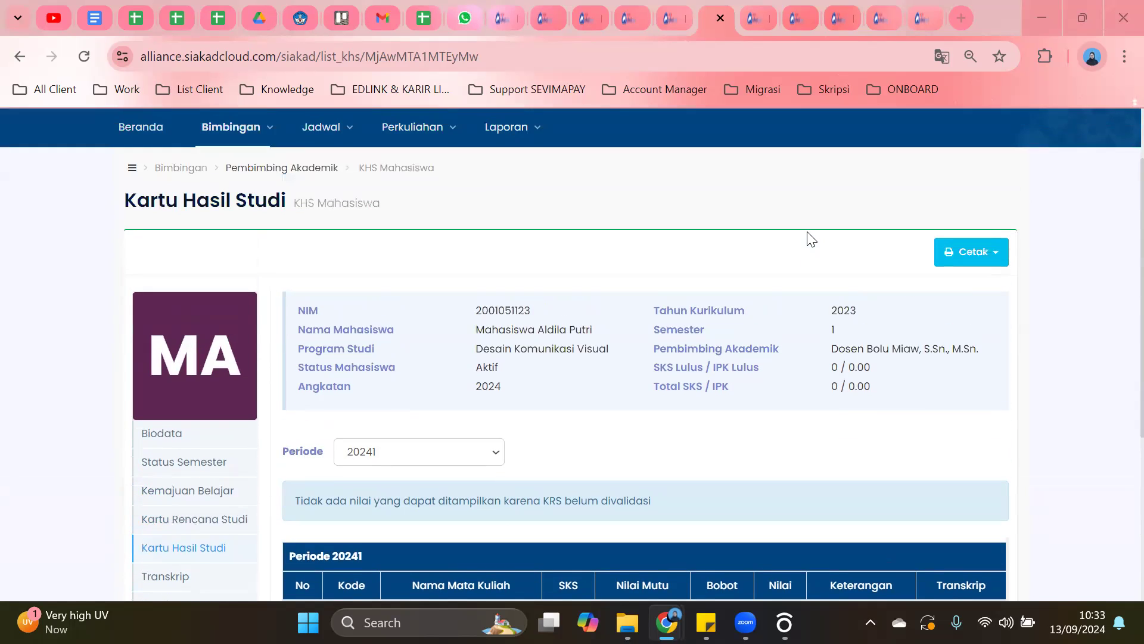
pyautogui.scroll(2, 811, 238)
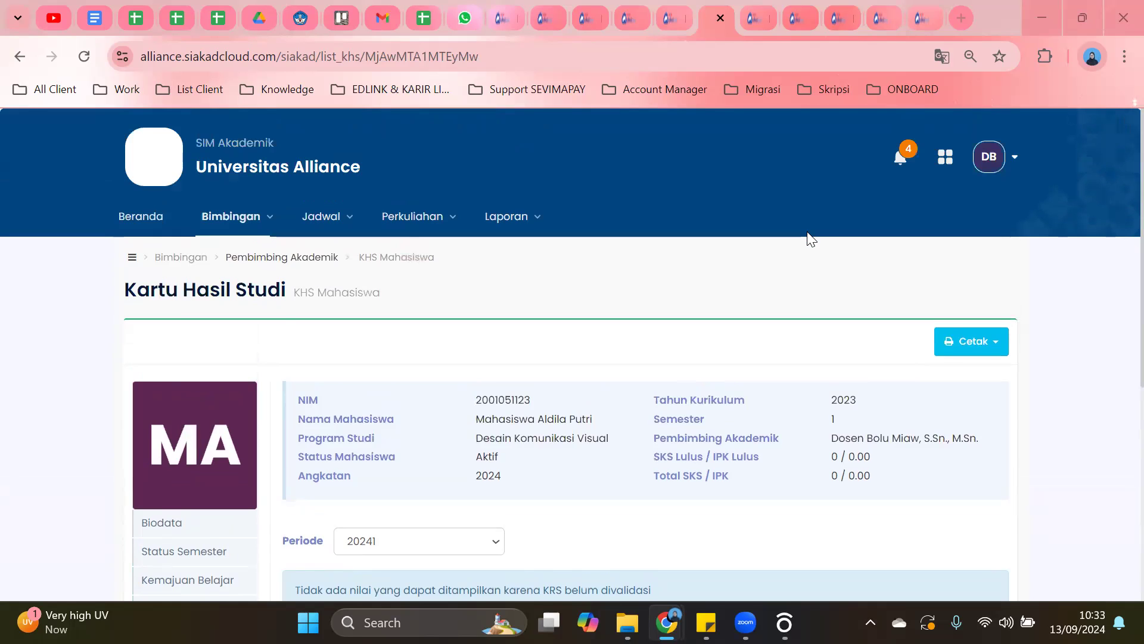
pyautogui.scroll(-2, 812, 238)
pyautogui.scroll(2, 799, 235)
pyautogui.scroll(-1, 632, 303)
pyautogui.scroll(1, 632, 303)
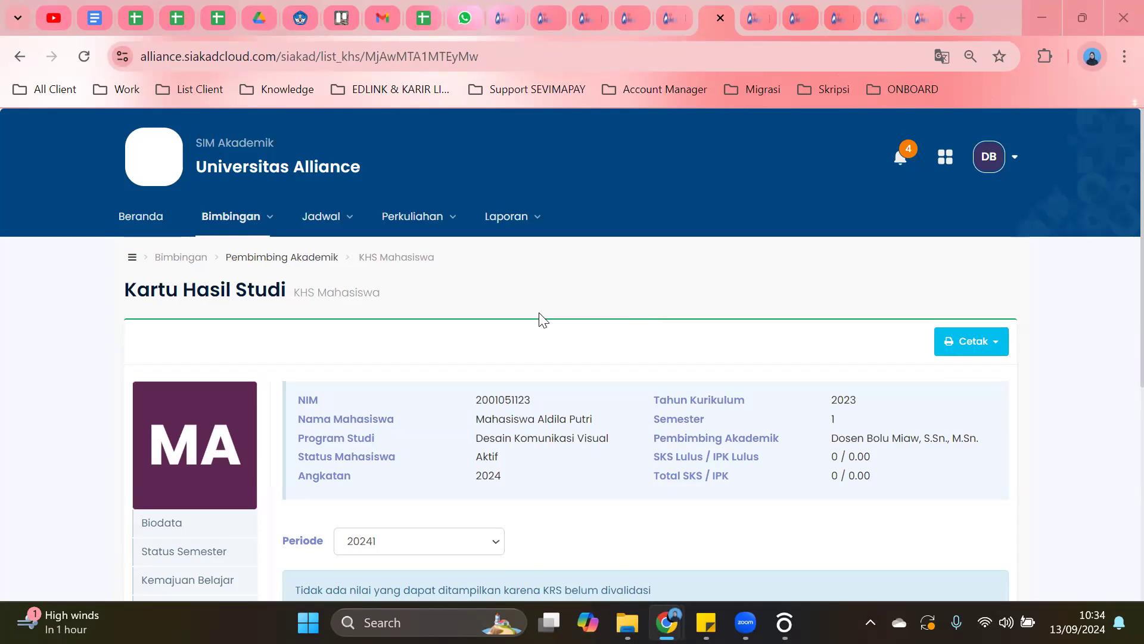
pyautogui.scroll(-5, 539, 314)
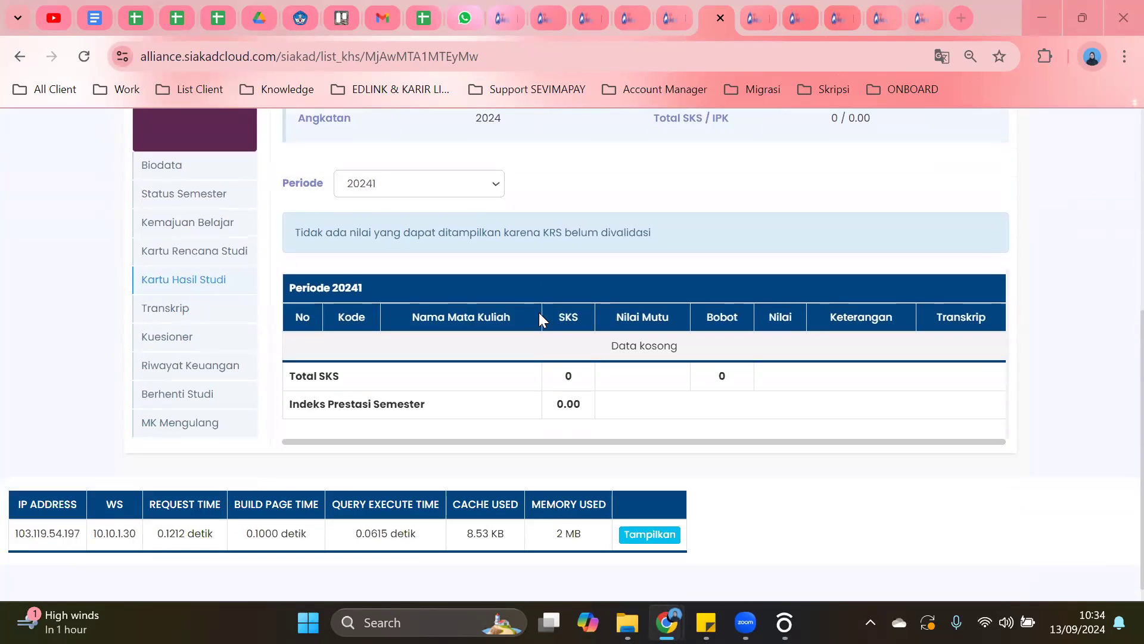
pyautogui.scroll(1, 632, 304)
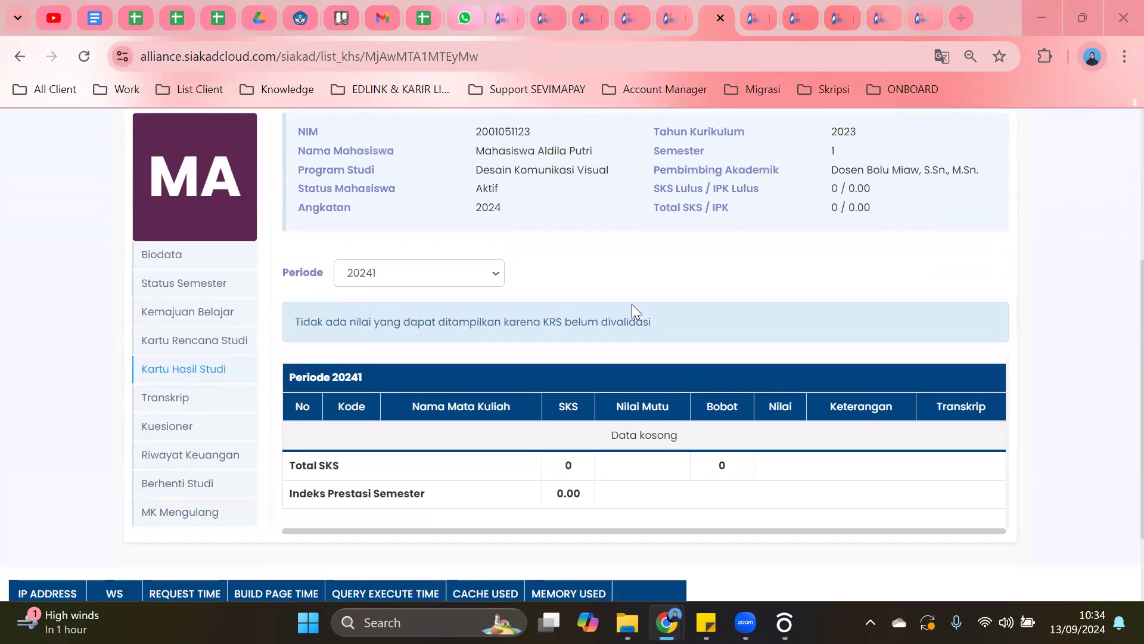
pyautogui.scroll(2, 635, 302)
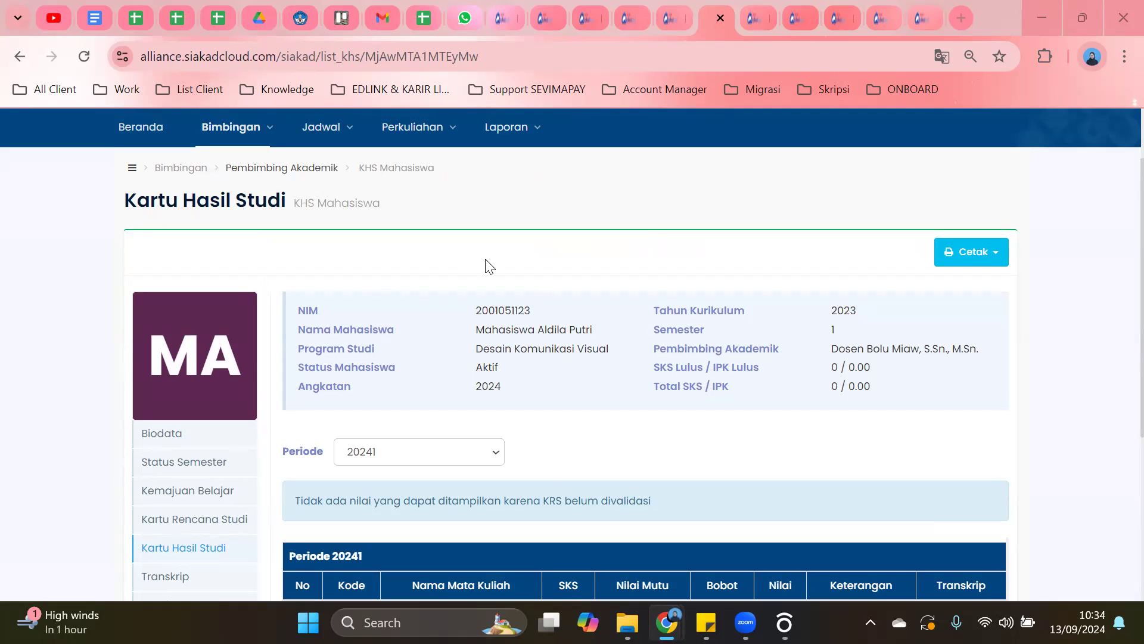
pyautogui.press('XF86AudioRaiseVolume')
# Open the student's details from the Pembimbing Akademik advisee list in a new tab.
pyautogui.click(272, 128)
pyautogui.click(289, 262)
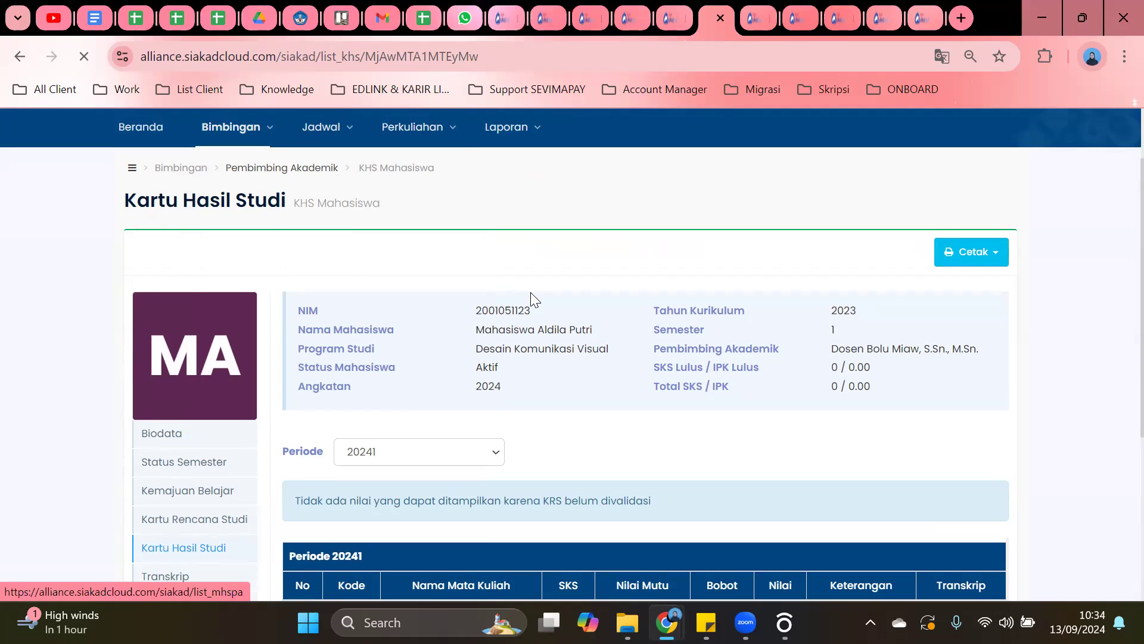
pyautogui.scroll(-3, 852, 358)
pyautogui.scroll(2, 852, 359)
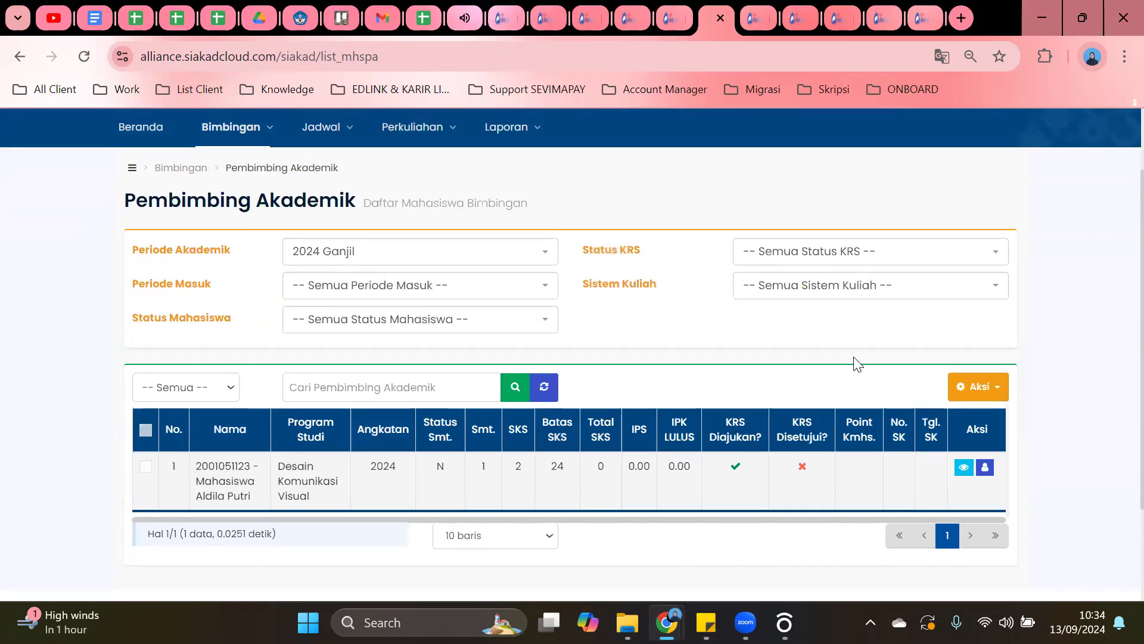
pyautogui.click(964, 467)
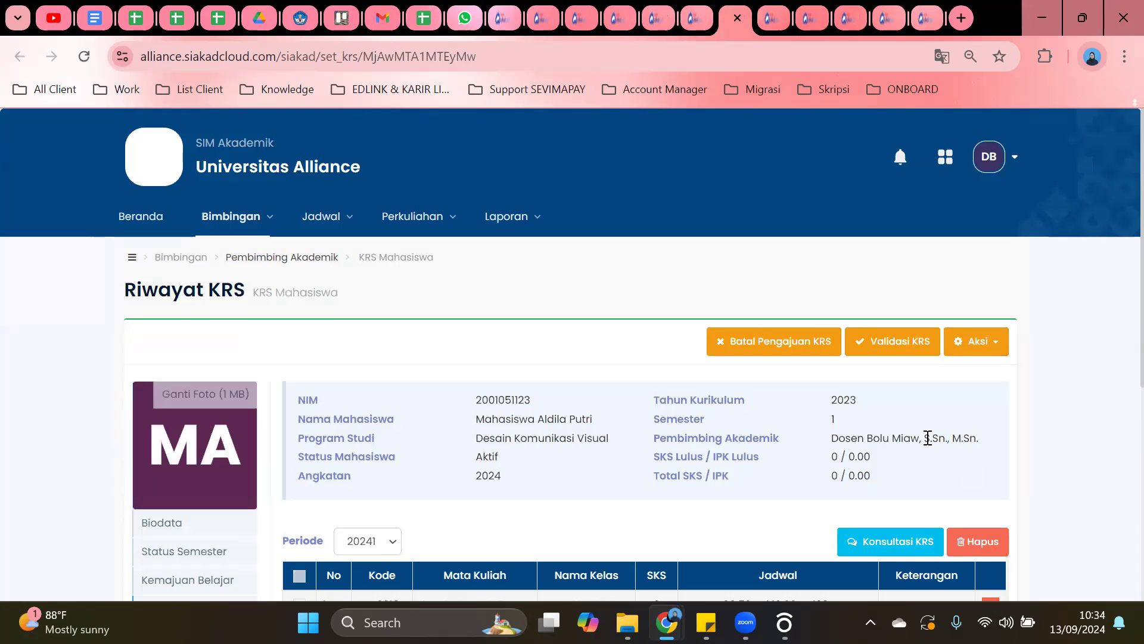
# Review the student's transcript, then open their Kartu Rencana Studi for period 20241.
pyautogui.scroll(-5, 928, 438)
pyautogui.click(194, 404)
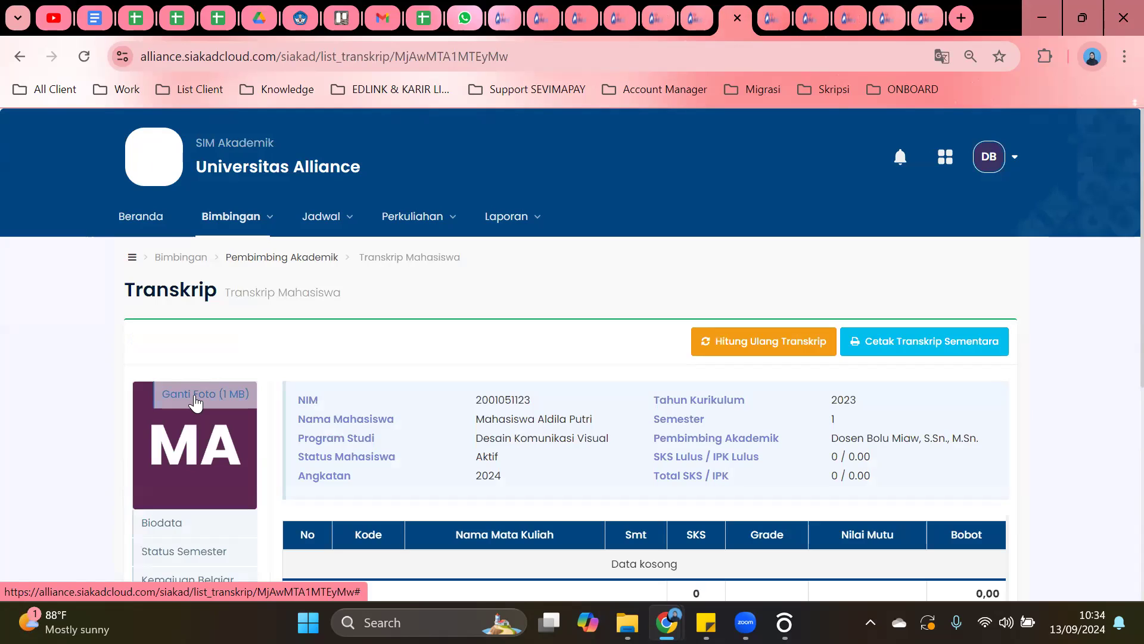
pyautogui.scroll(-3, 419, 285)
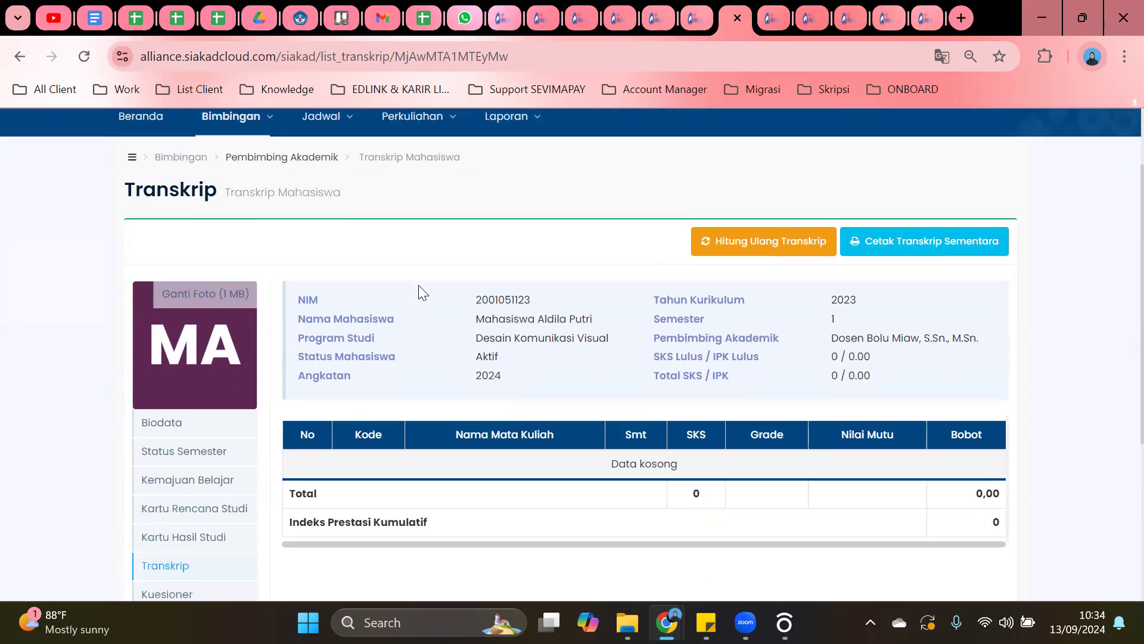
pyautogui.scroll(-1, 418, 284)
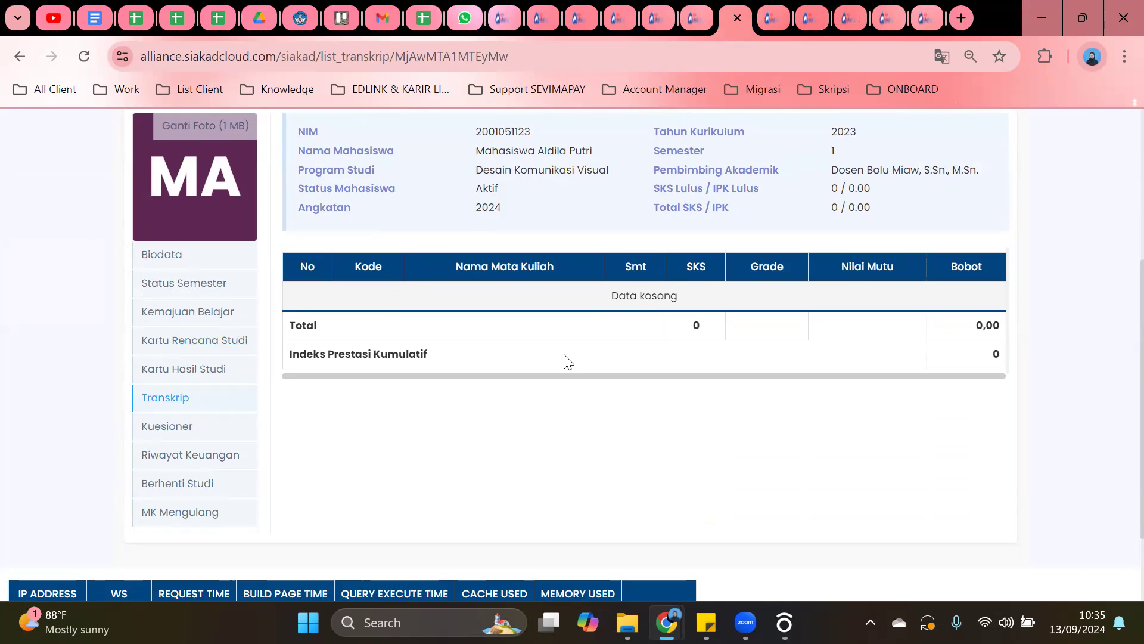
pyautogui.scroll(3, 567, 360)
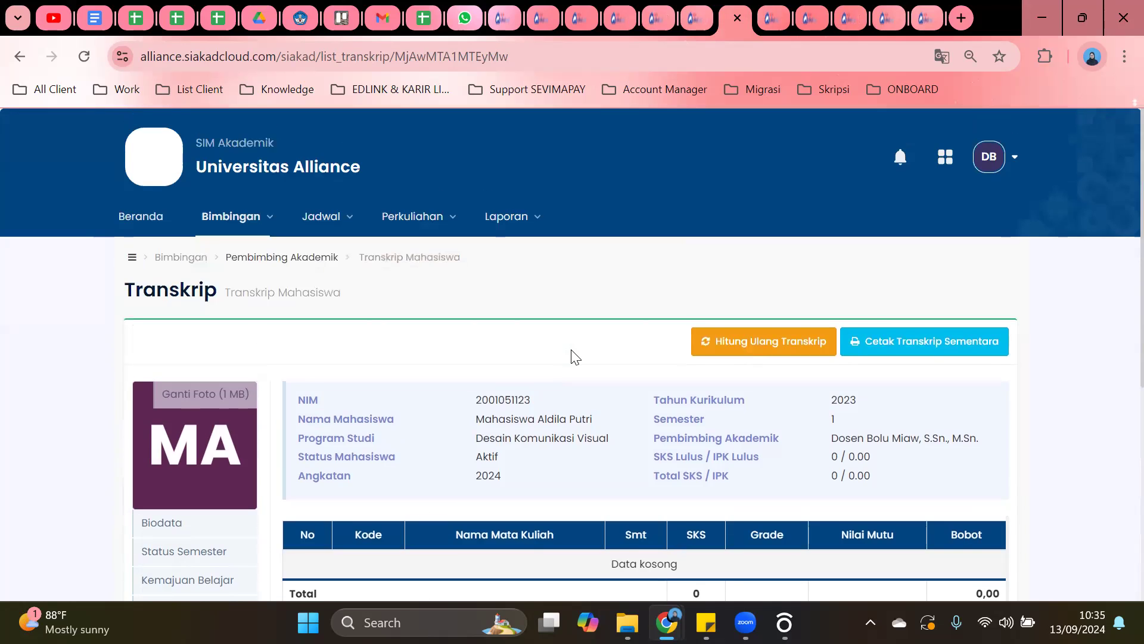
pyautogui.scroll(-3, 570, 351)
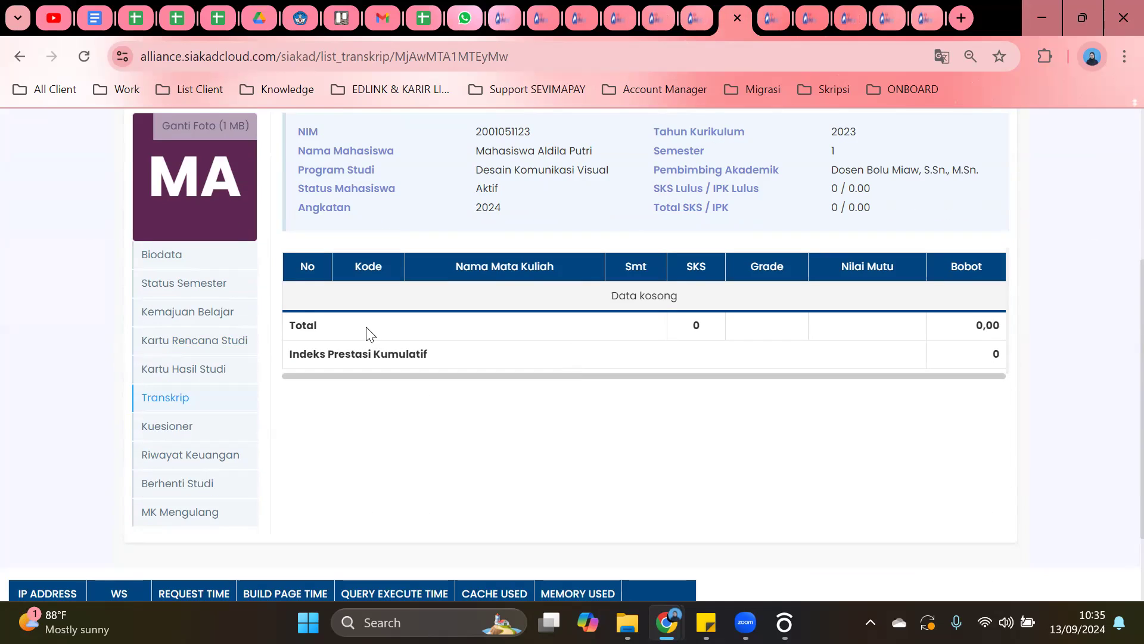
pyautogui.click(174, 342)
# Check the KRS page, then open the student's Kartu Hasil Studi again.
pyautogui.scroll(-5, 444, 301)
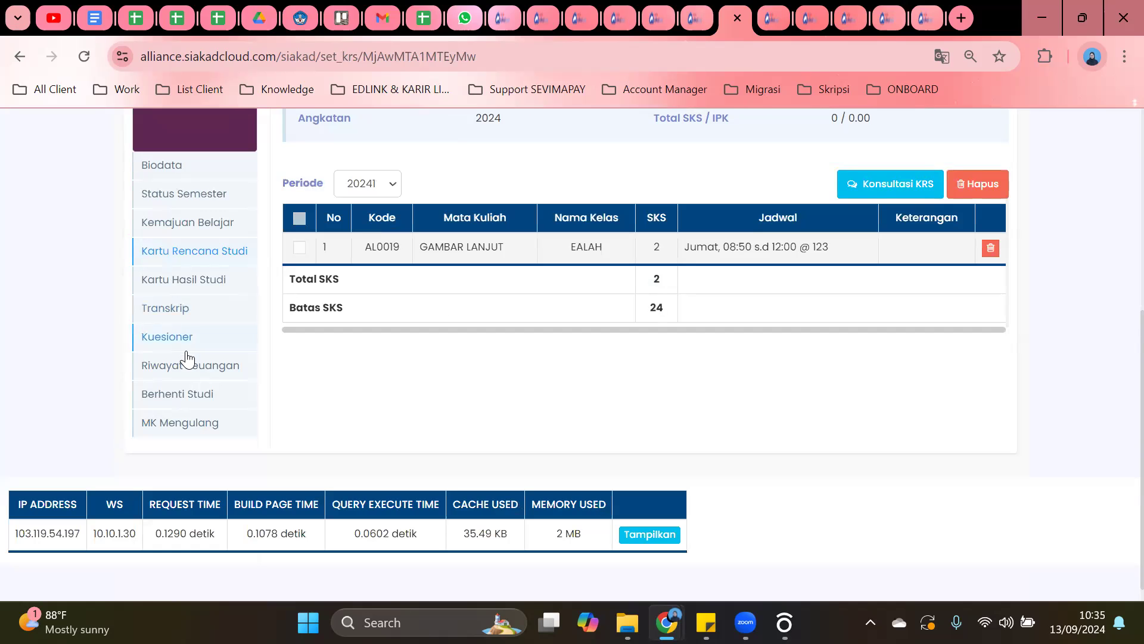
pyautogui.scroll(1, 186, 360)
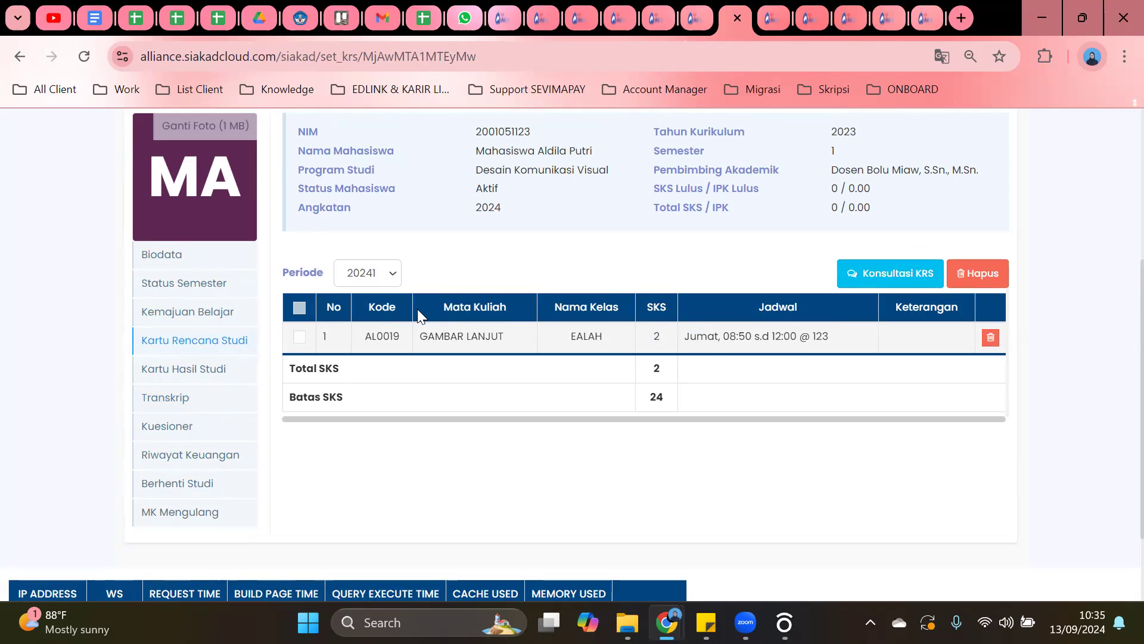
pyautogui.click(231, 372)
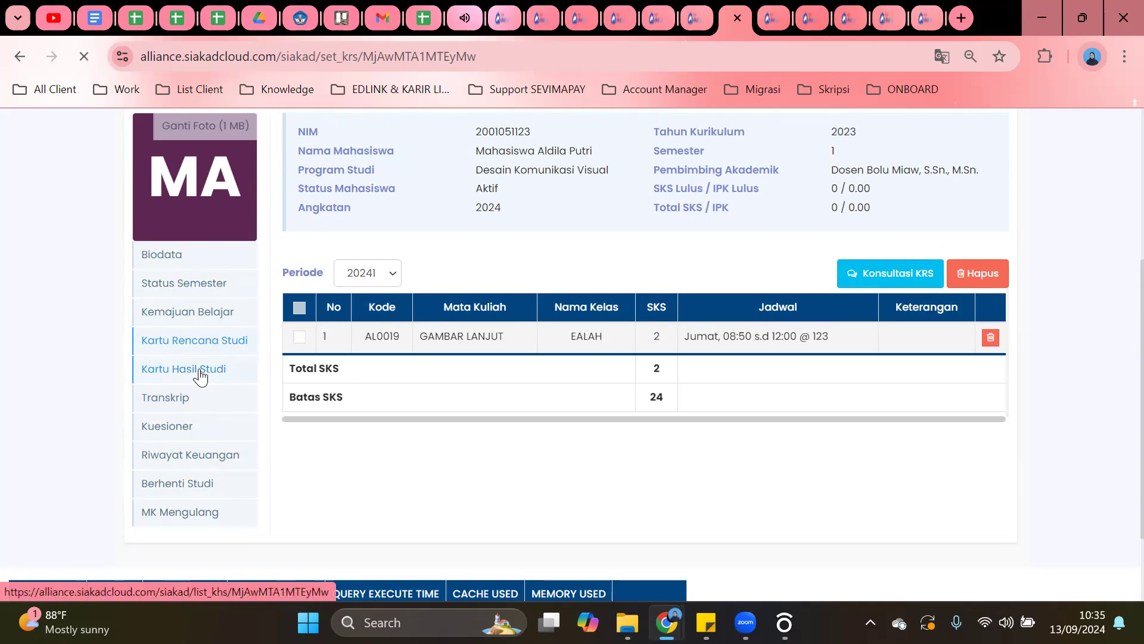
pyautogui.scroll(-4, 417, 349)
pyautogui.scroll(-1, 436, 344)
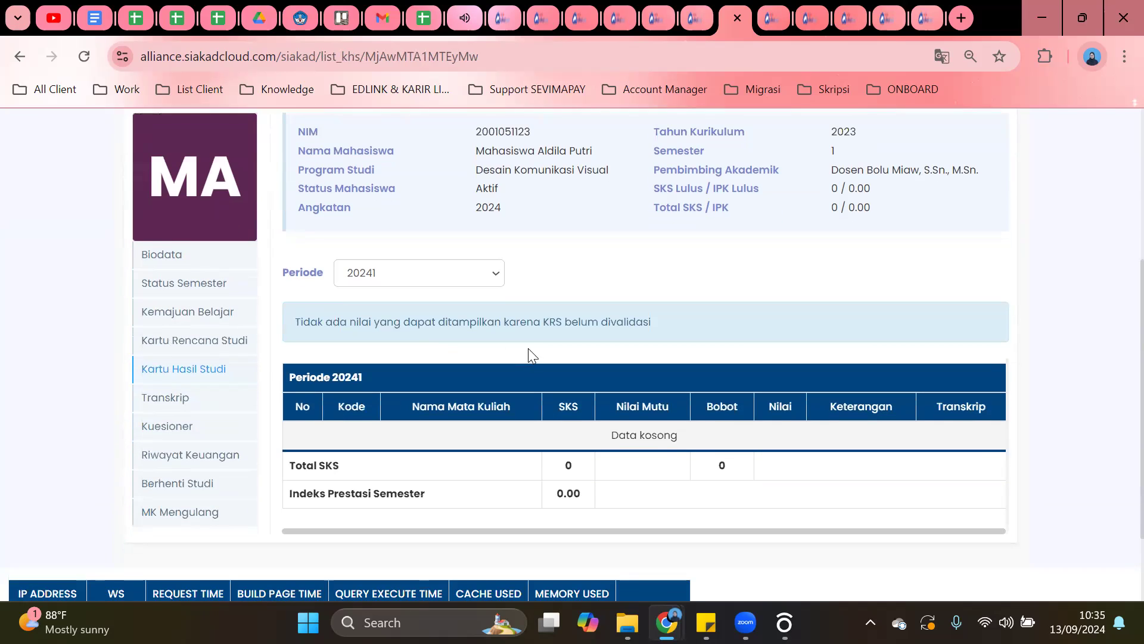
pyautogui.scroll(2, 610, 366)
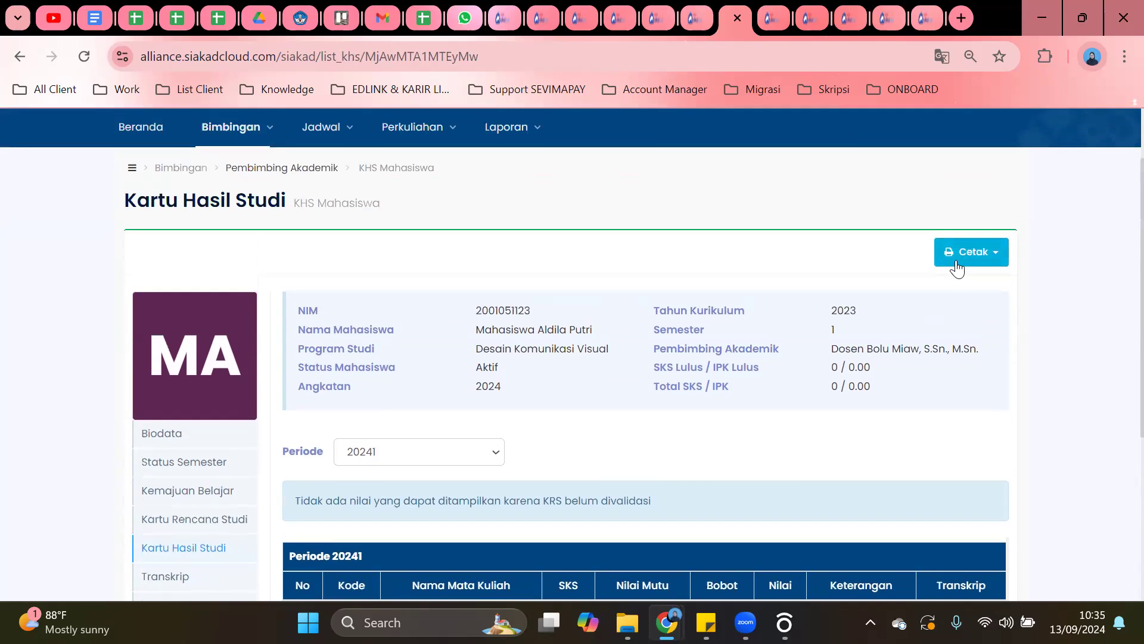
pyautogui.scroll(-3, 558, 309)
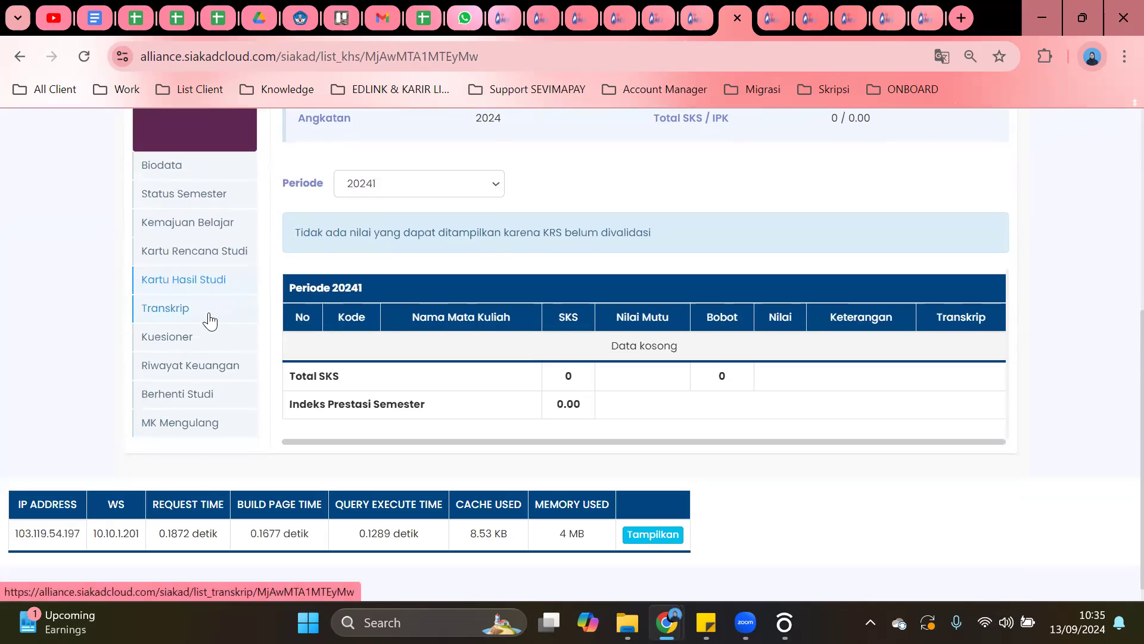
# Return to the Transkrip page and review its empty table with 0 SKS, ending at the top.
pyautogui.click(206, 315)
pyautogui.scroll(-5, 670, 230)
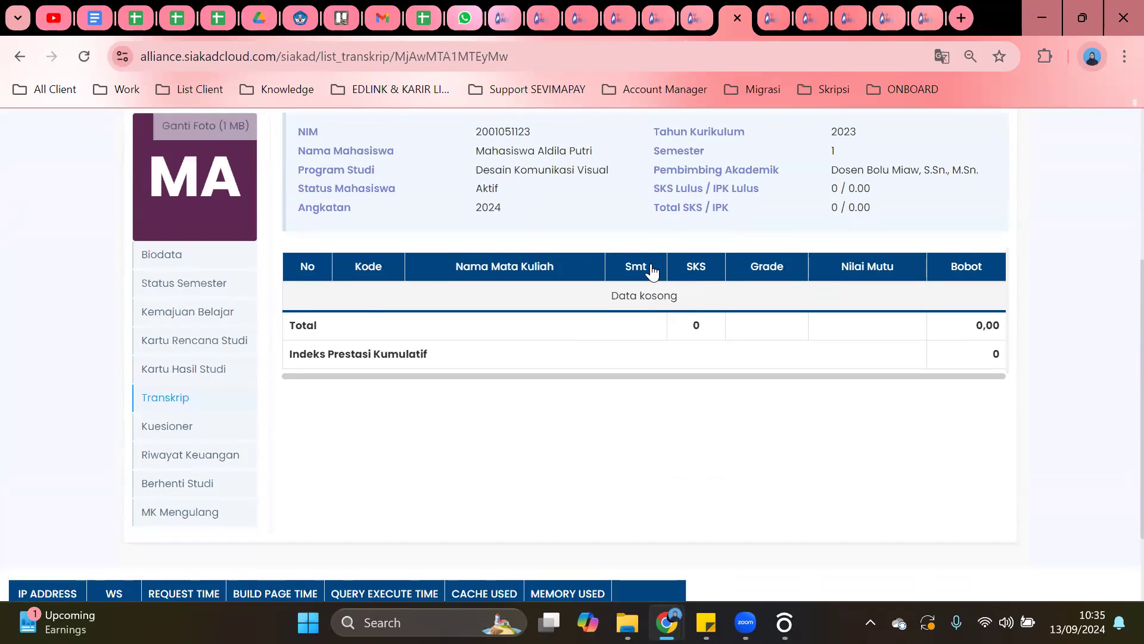
pyautogui.scroll(2, 416, 342)
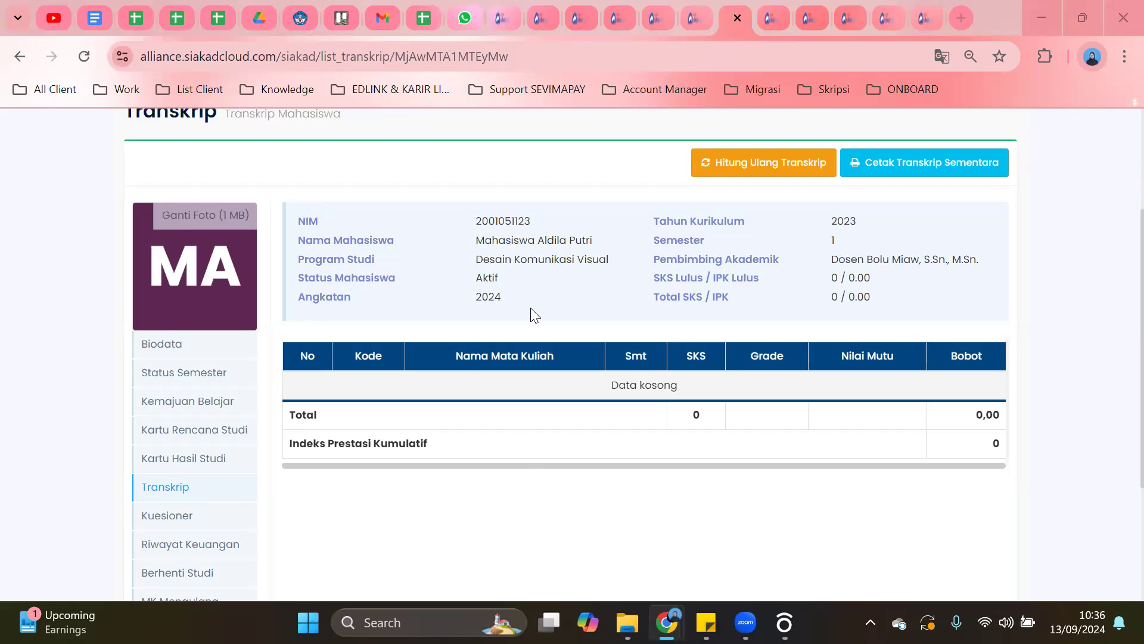
pyautogui.scroll(1, 473, 287)
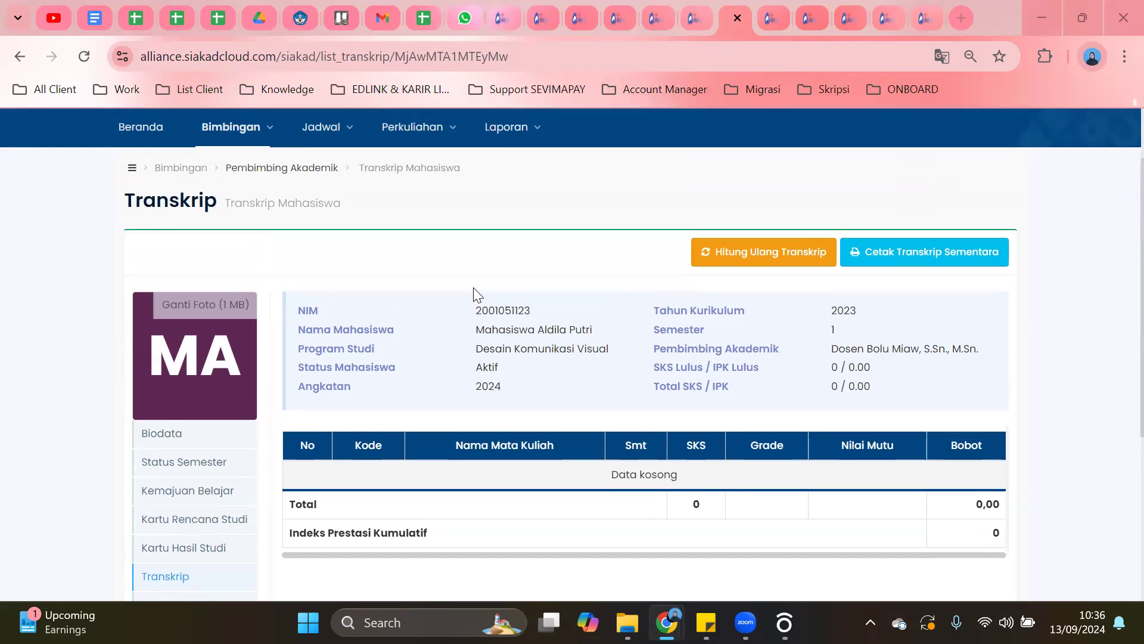
pyautogui.scroll(-2, 206, 372)
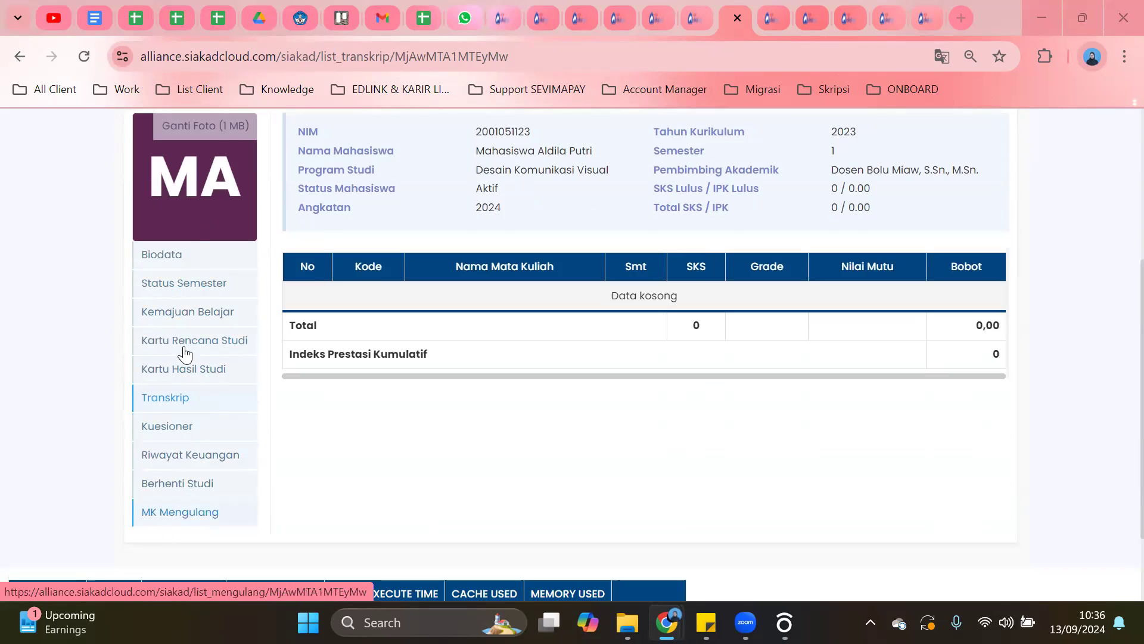
pyautogui.scroll(3, 197, 346)
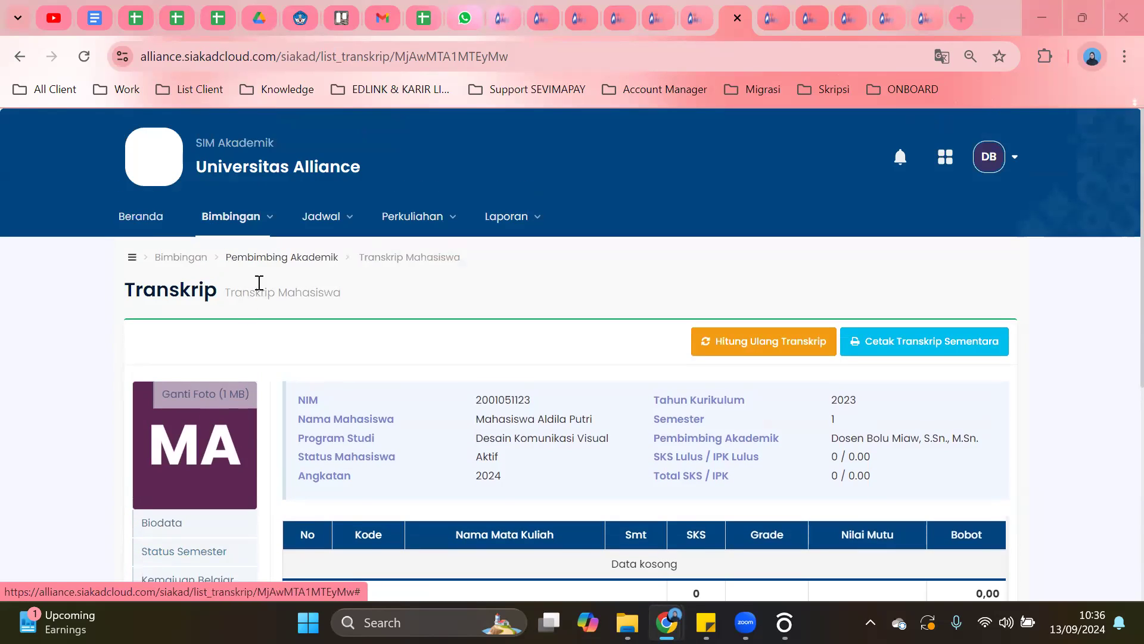
# Open the Pembimbing Akademik advisee list under Bimbingan.
pyautogui.click(240, 221)
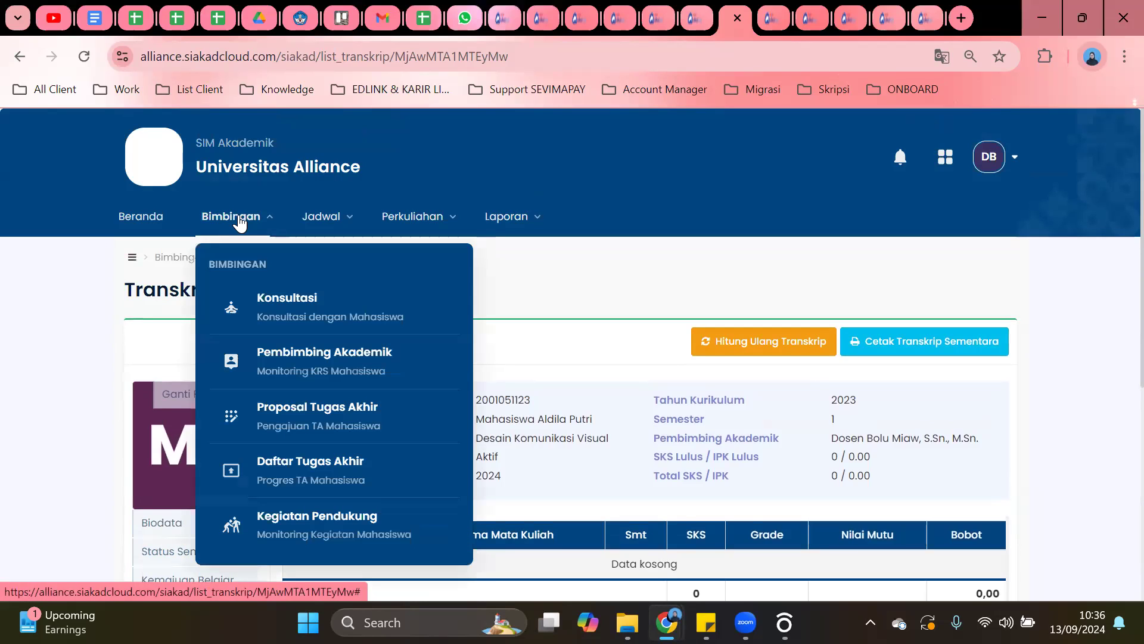
pyautogui.click(272, 368)
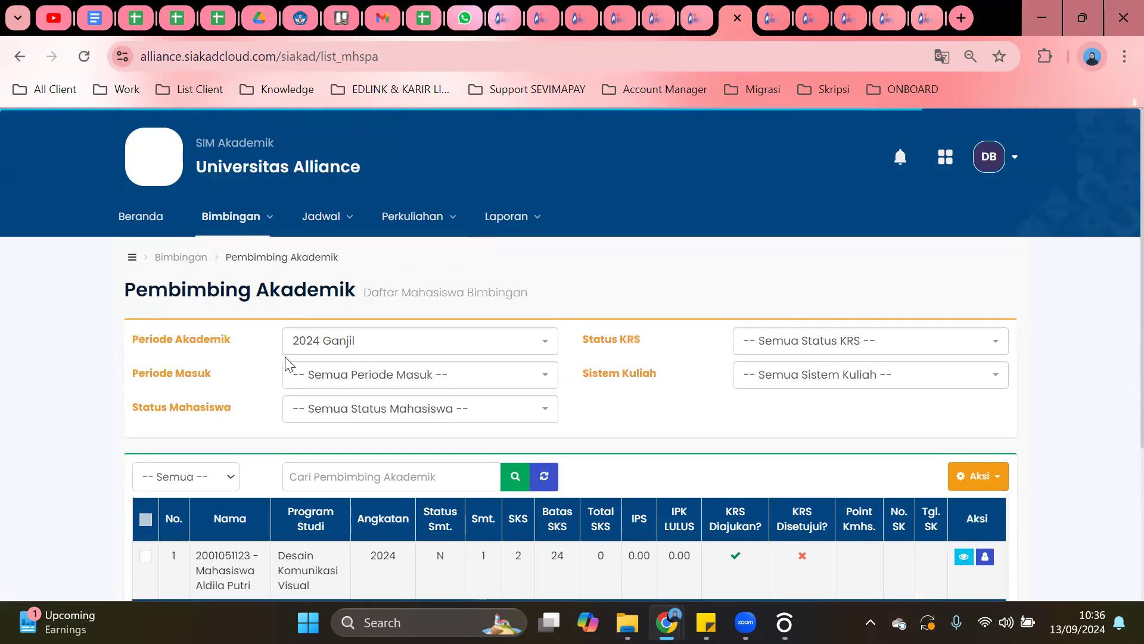
pyautogui.scroll(-3, 378, 287)
pyautogui.scroll(2, 378, 287)
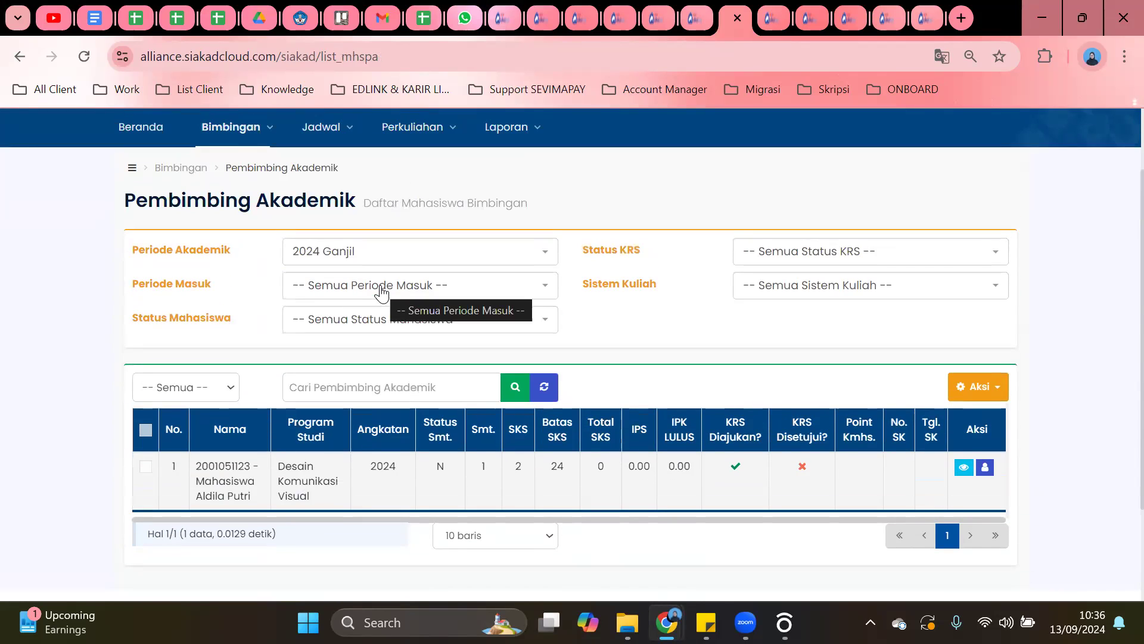
pyautogui.scroll(2, 299, 251)
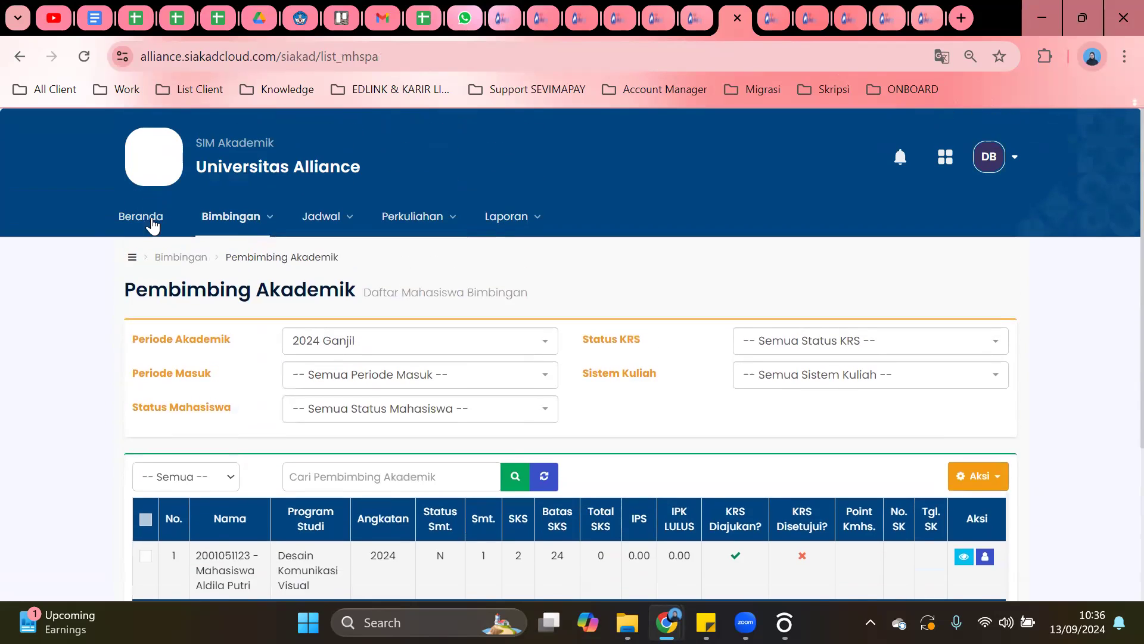
# Go back to the Beranda dashboard and dismiss the lecture-records reminder.
pyautogui.click(141, 219)
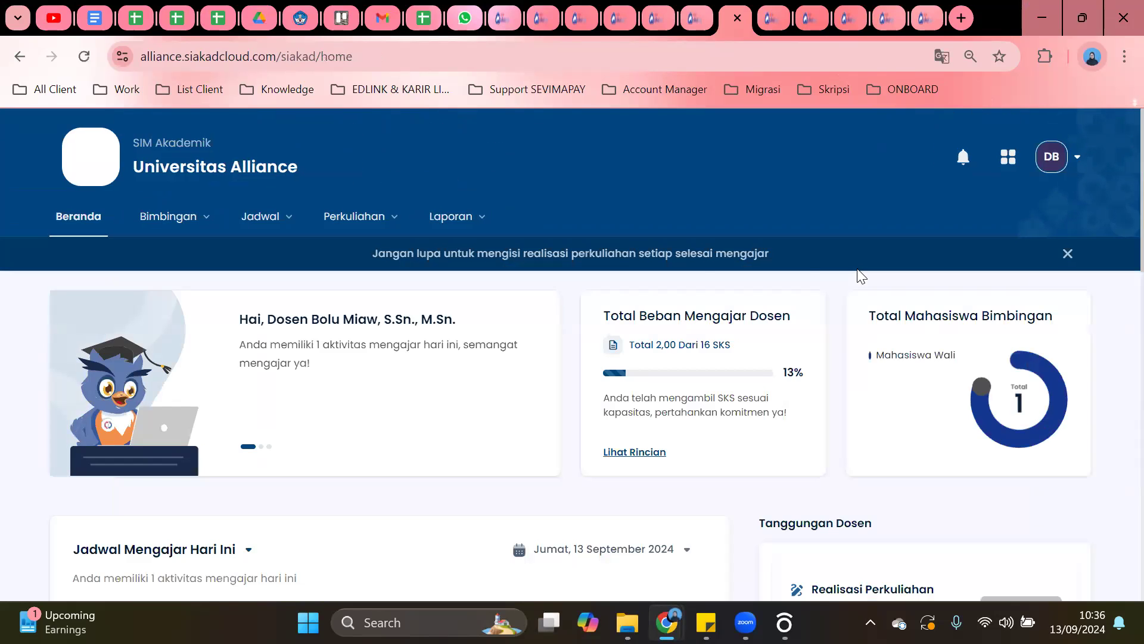
pyautogui.scroll(-5, 380, 314)
pyautogui.scroll(5, 854, 279)
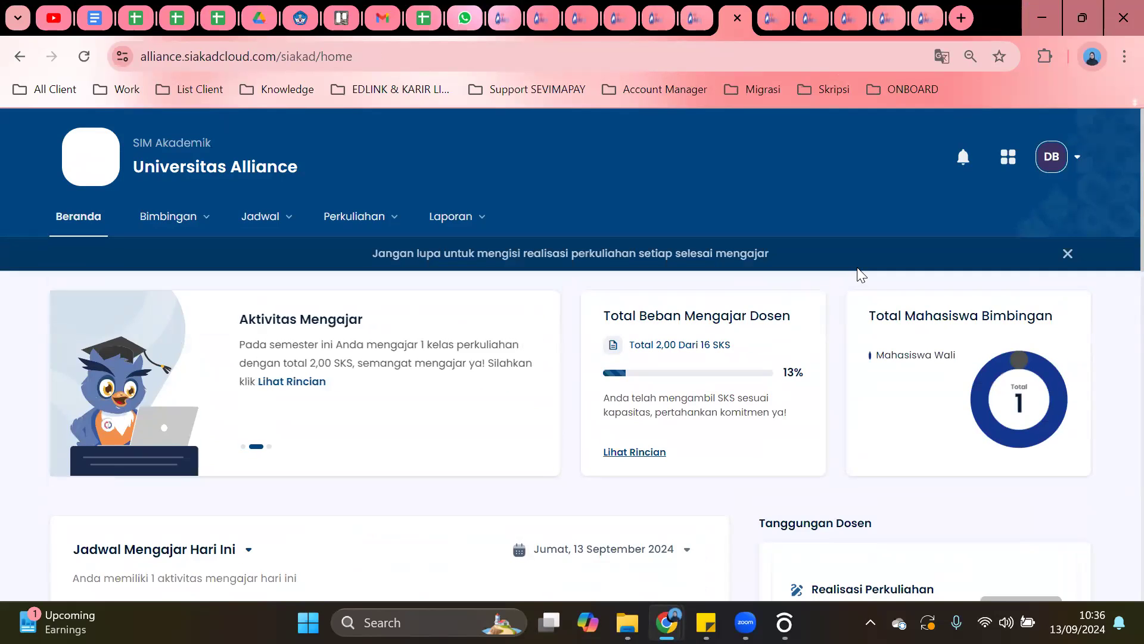
pyautogui.scroll(-3, 645, 262)
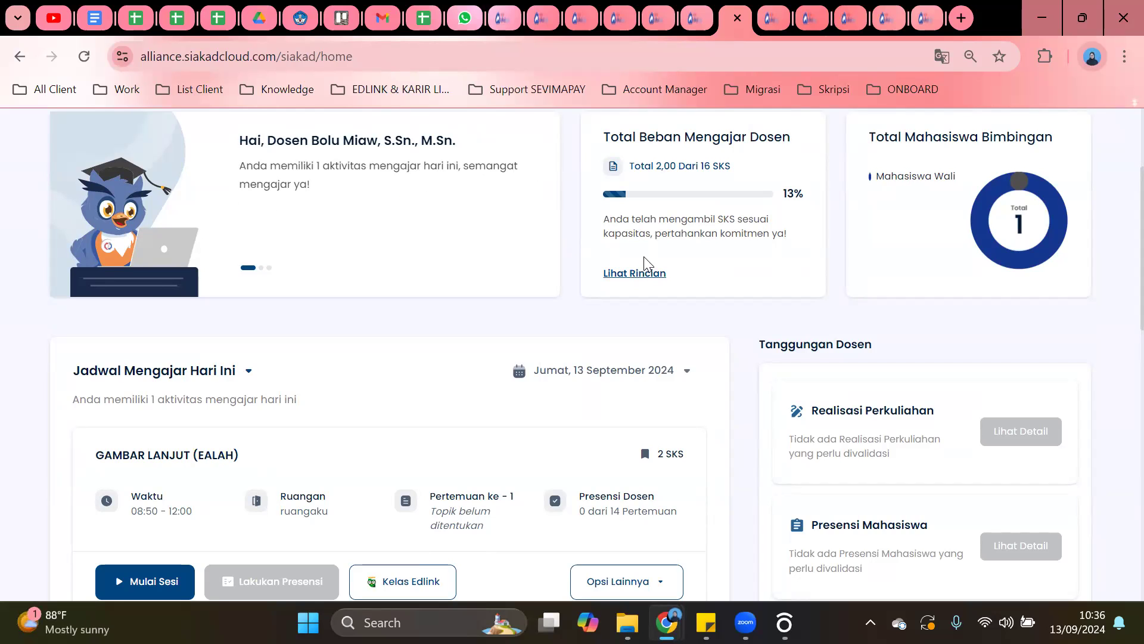
pyautogui.scroll(3, 643, 256)
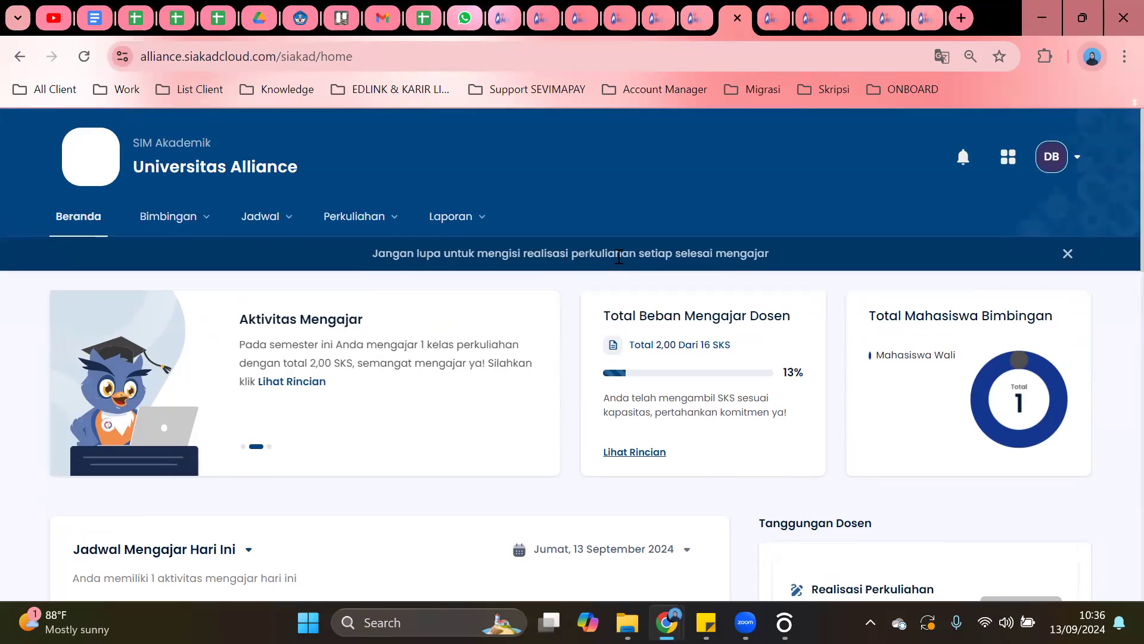
pyautogui.click(1066, 255)
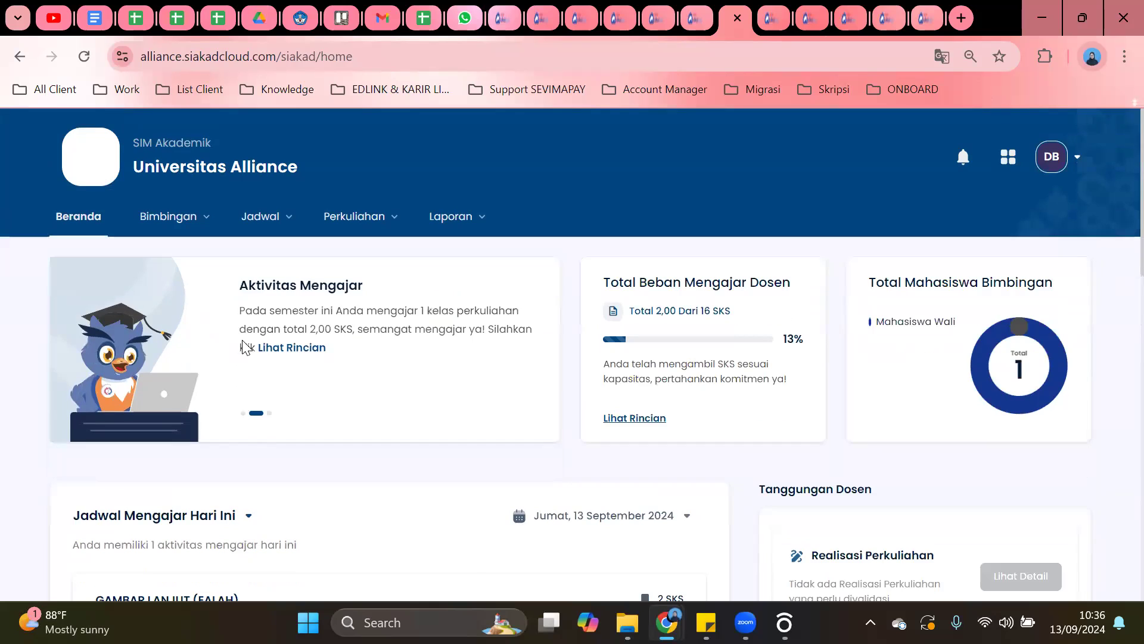
pyautogui.scroll(-3, 247, 344)
pyautogui.scroll(3, 418, 280)
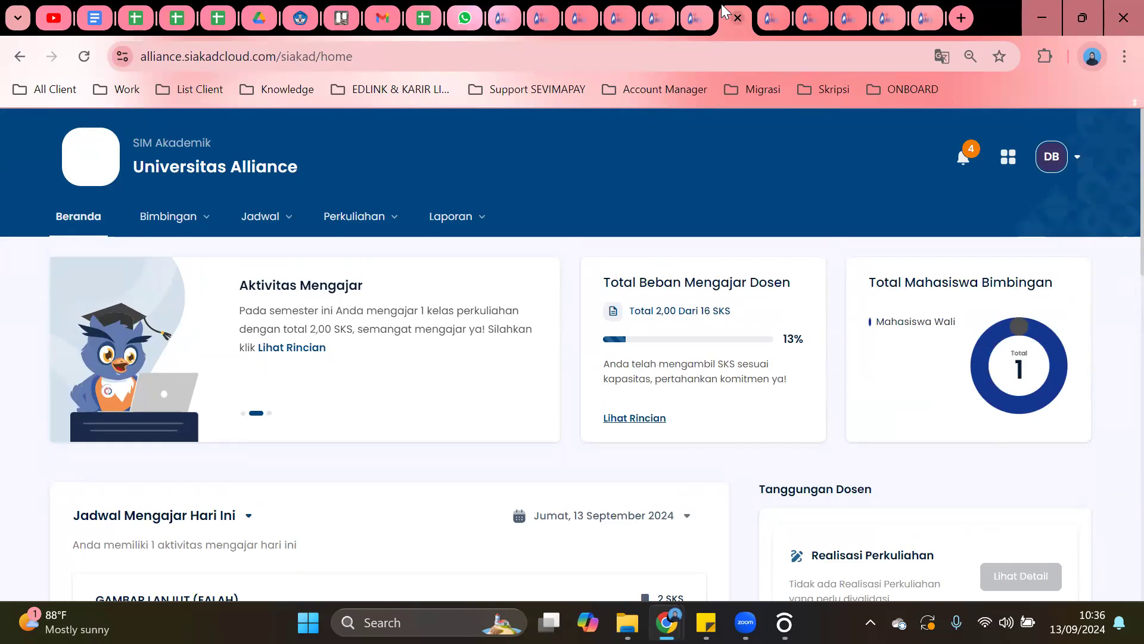
# Close the surplus Siakad browser tabs so only the dashboard tab remains.
pyautogui.moveTo(723, 13); pyautogui.dragTo(507, 17)
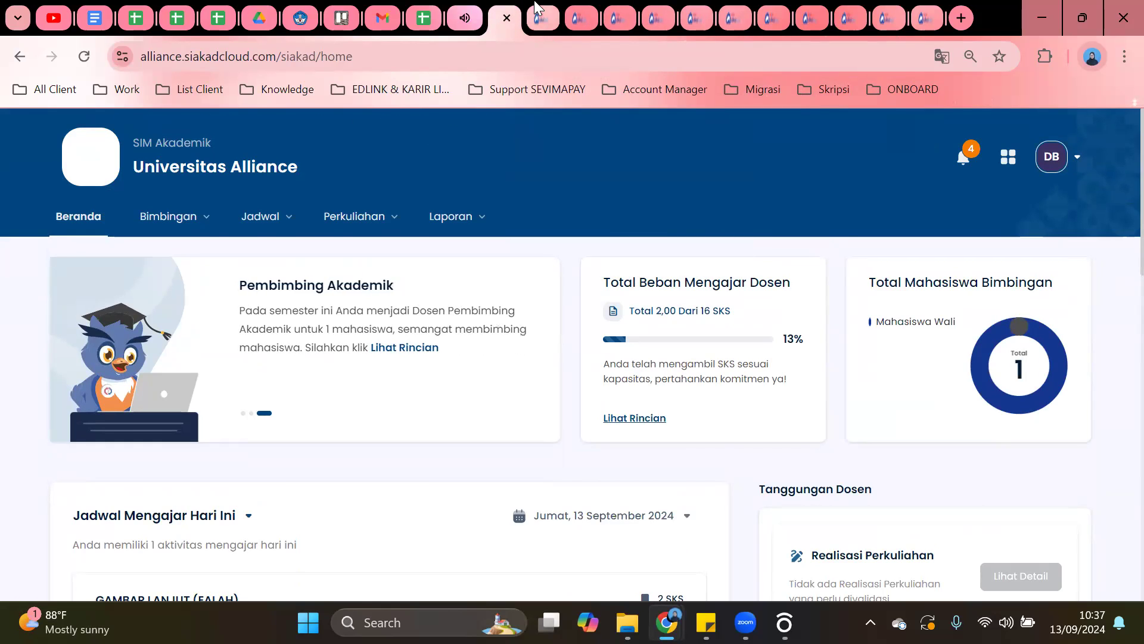
pyautogui.click(551, 16)
pyautogui.click(545, 17)
pyautogui.click(545, 16)
pyautogui.click(546, 17)
pyautogui.click(546, 17)
pyautogui.click(546, 19)
pyautogui.click(544, 17)
pyautogui.click(545, 17)
pyautogui.click(545, 17)
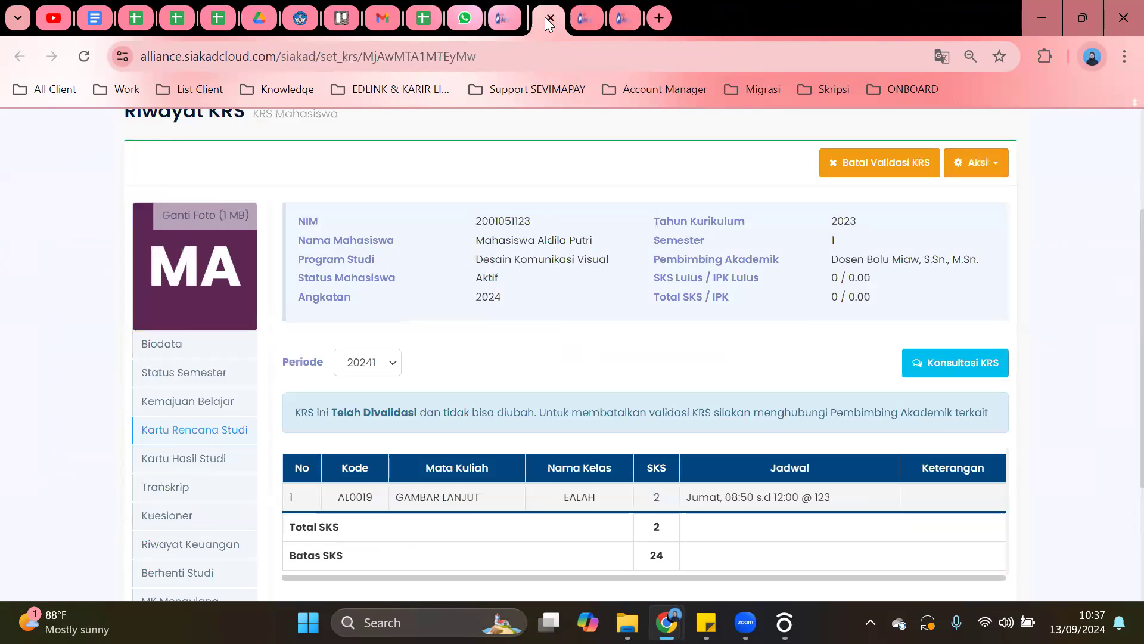
pyautogui.click(545, 17)
pyautogui.click(545, 17)
pyautogui.click(544, 17)
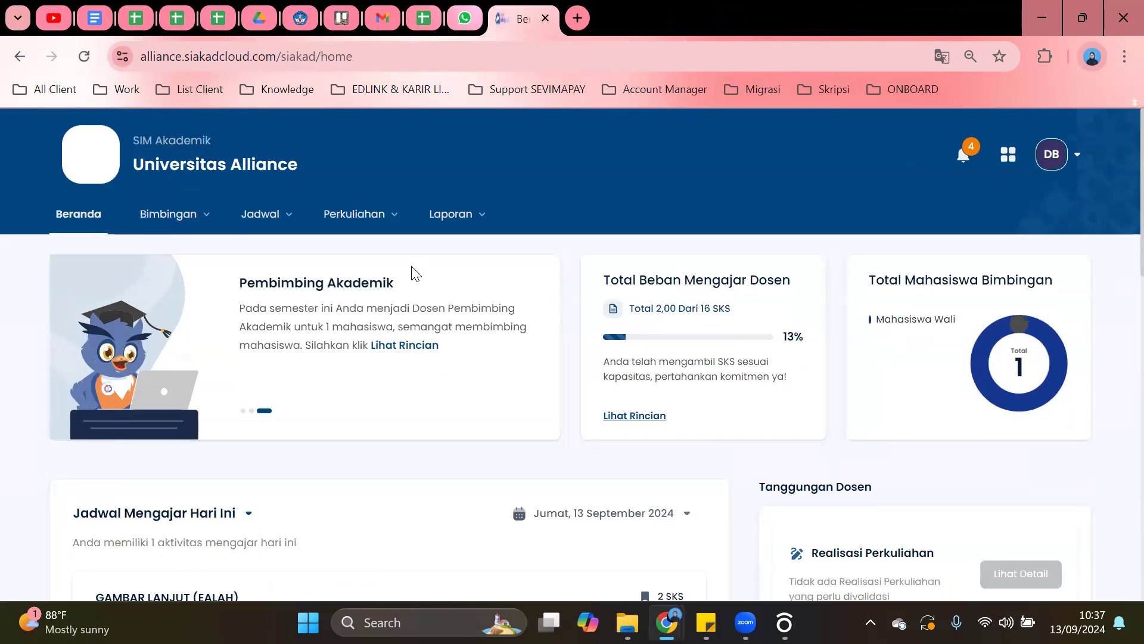
pyautogui.scroll(-5, 416, 271)
pyautogui.scroll(5, 414, 270)
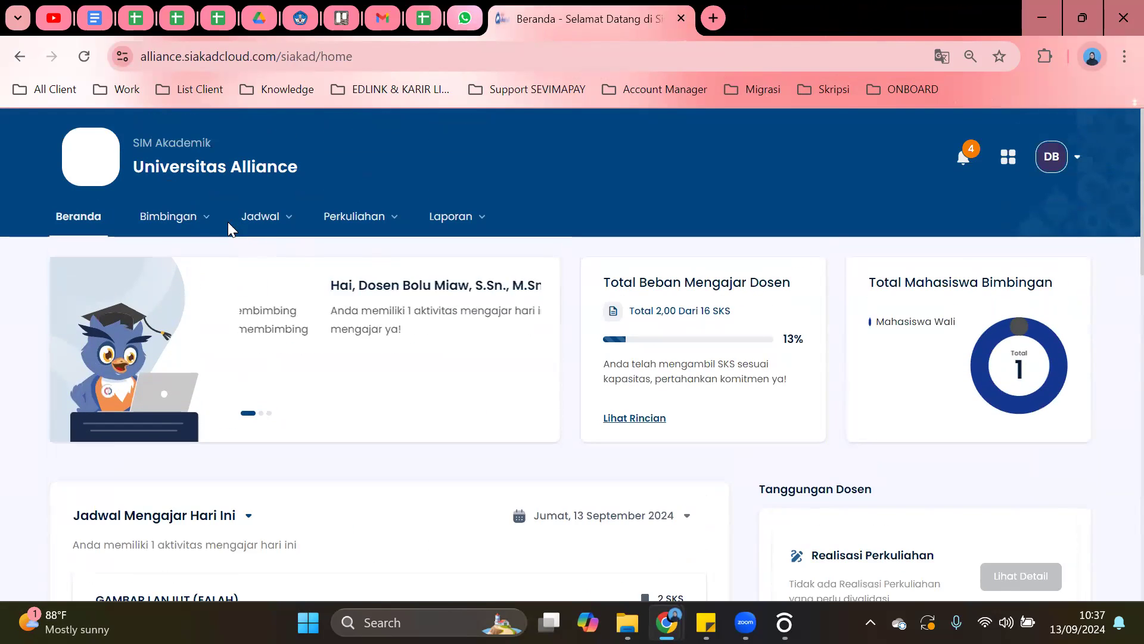
# Open the advisee's Detail KRS in a new tab and view their transcript.
pyautogui.moveTo(228, 222)
pyautogui.scroll(-4, 755, 306)
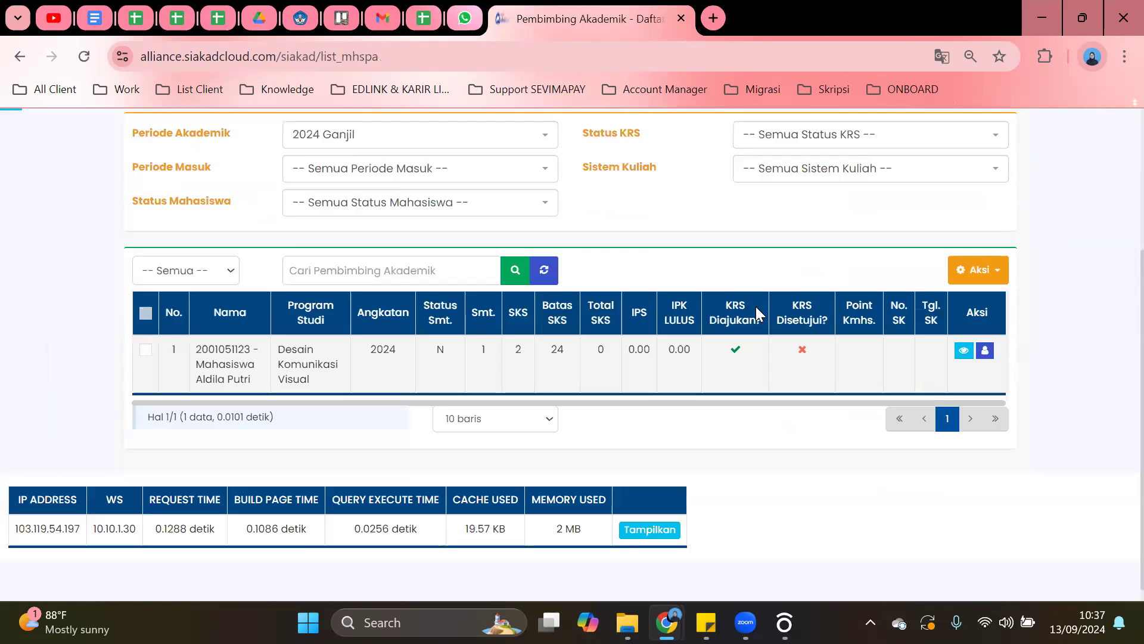
pyautogui.click(965, 331)
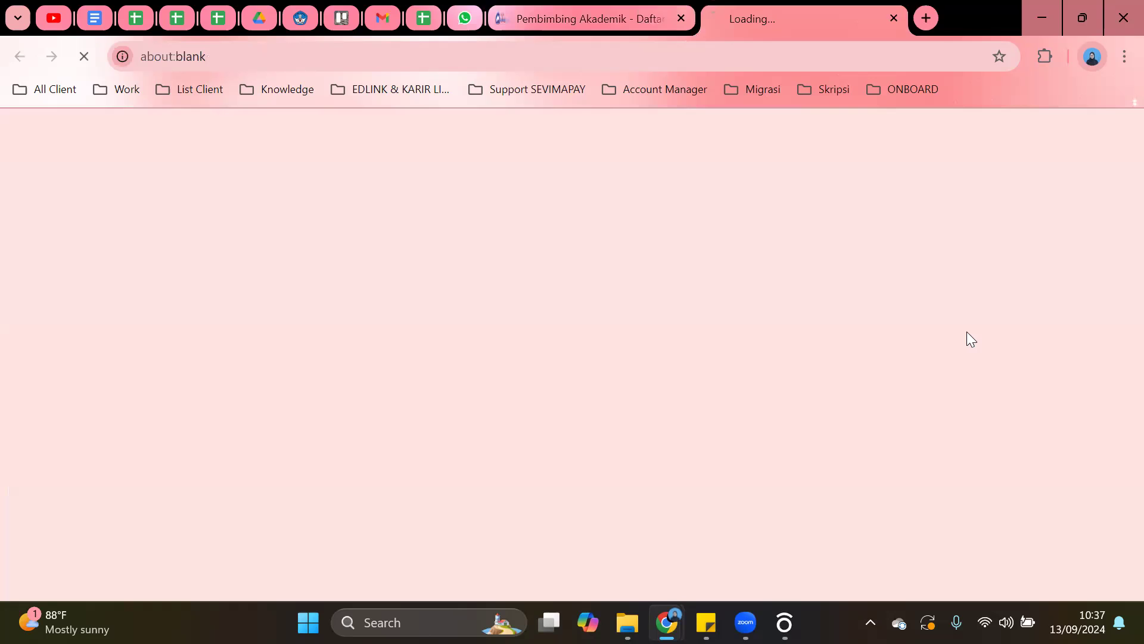
pyautogui.scroll(-2, 163, 370)
pyautogui.click(166, 319)
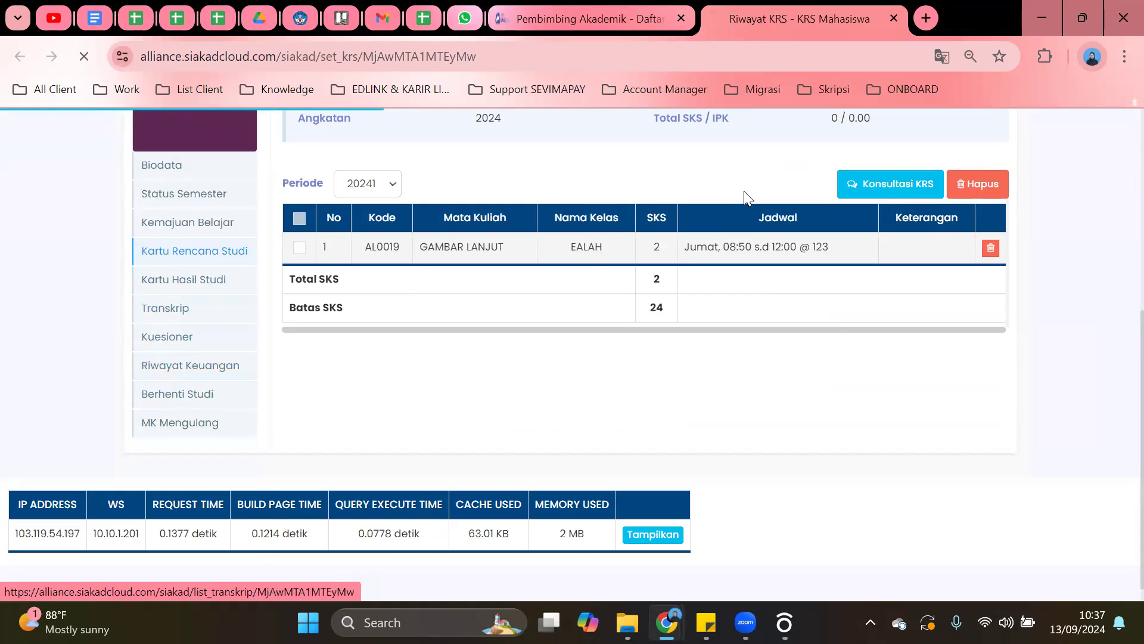
pyautogui.scroll(-4, 599, 334)
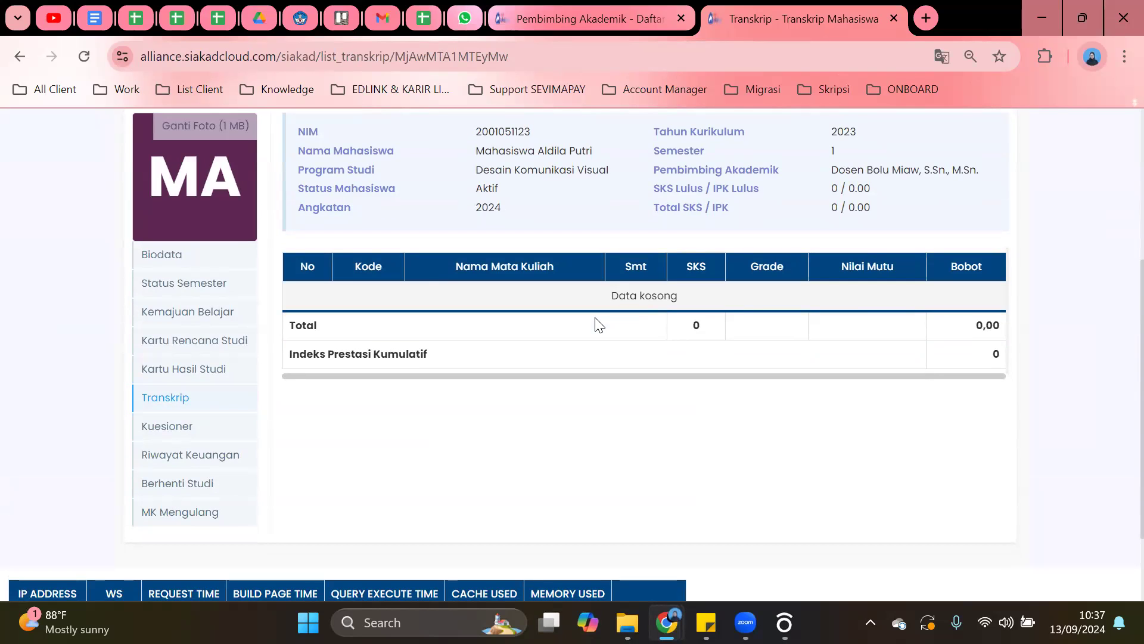
pyautogui.scroll(4, 358, 271)
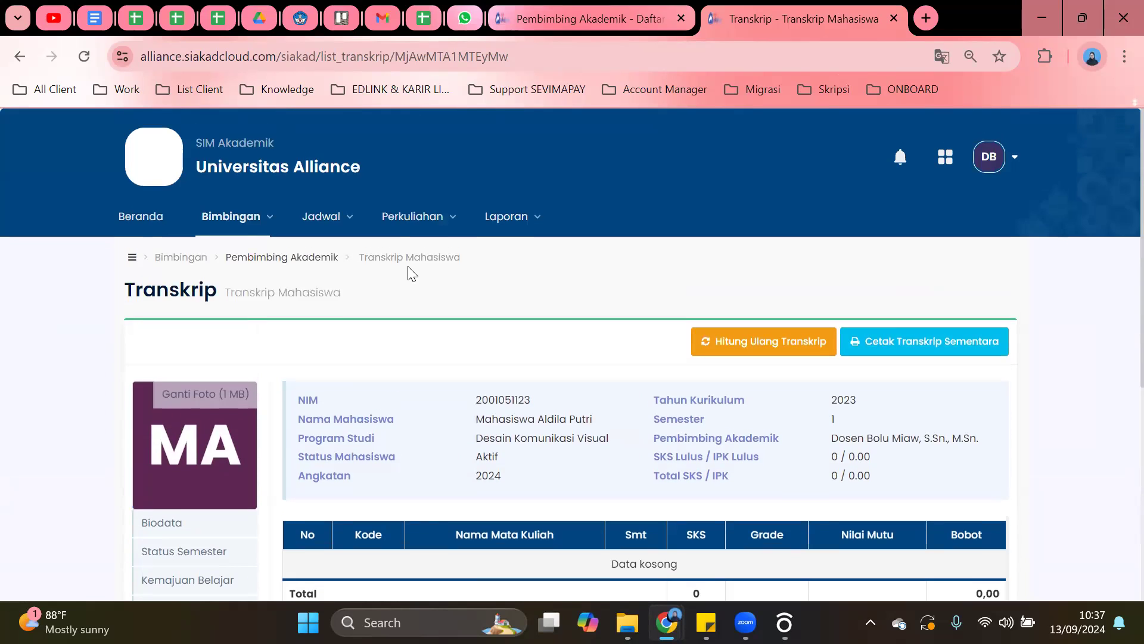
# Reopen the advisee's Detail KRS from the Pembimbing Akademik list.
pyautogui.moveTo(253, 213)
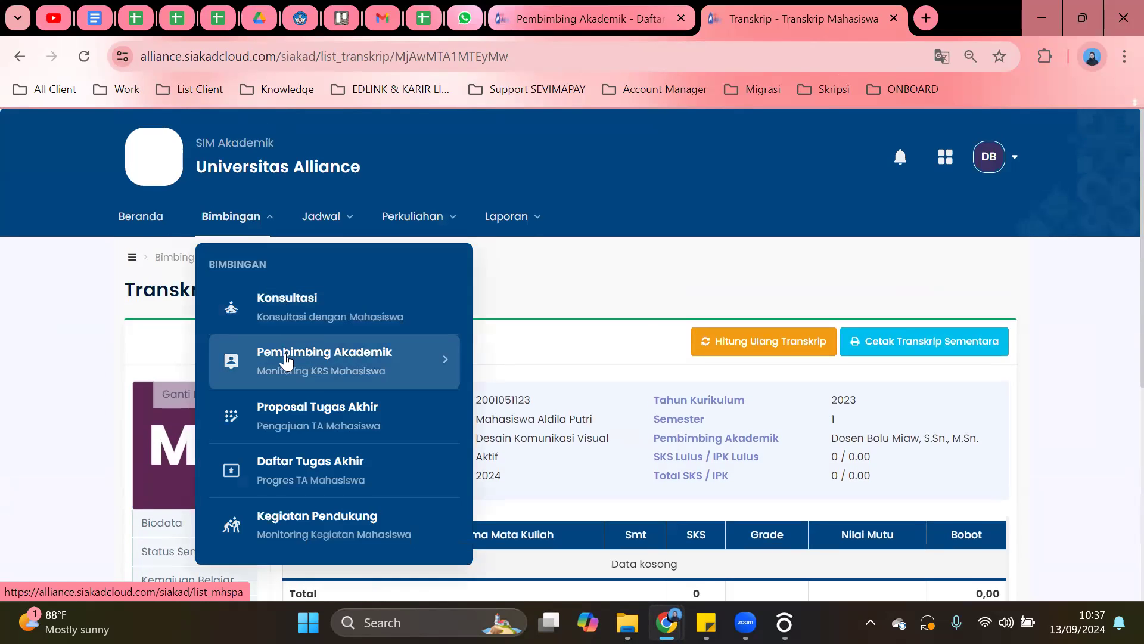
pyautogui.click(286, 358)
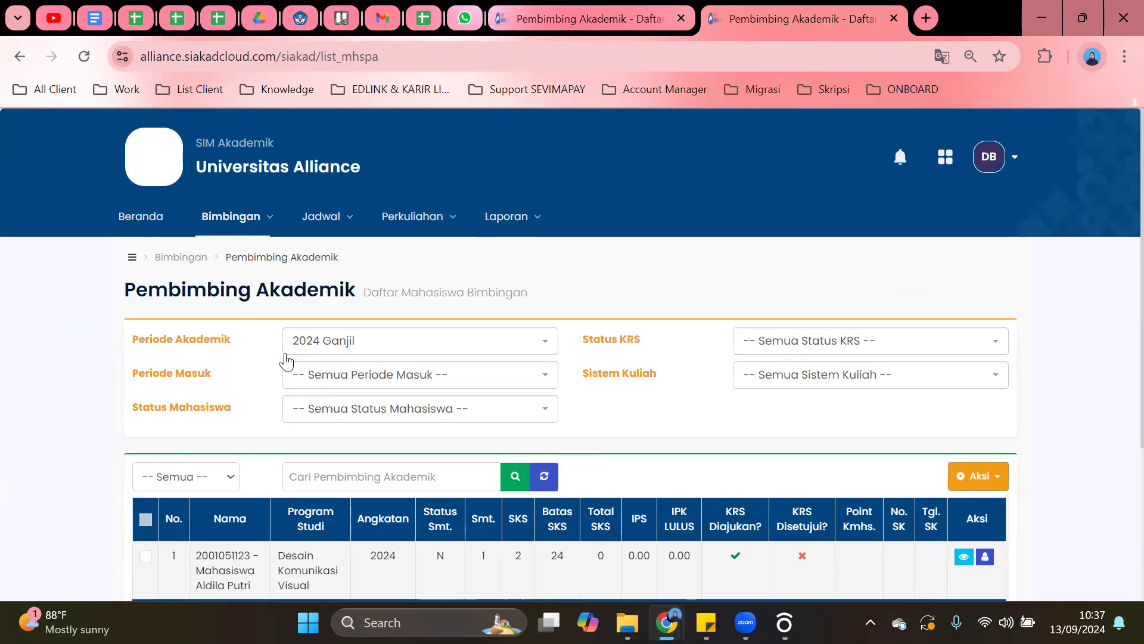
pyautogui.scroll(-3, 605, 127)
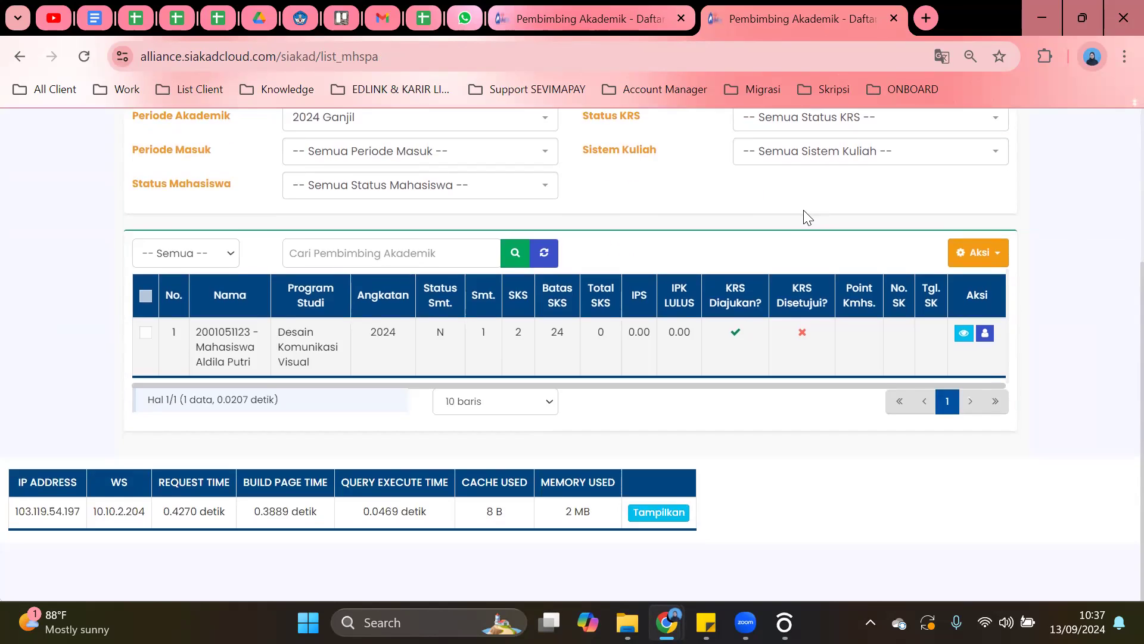
pyautogui.click(964, 333)
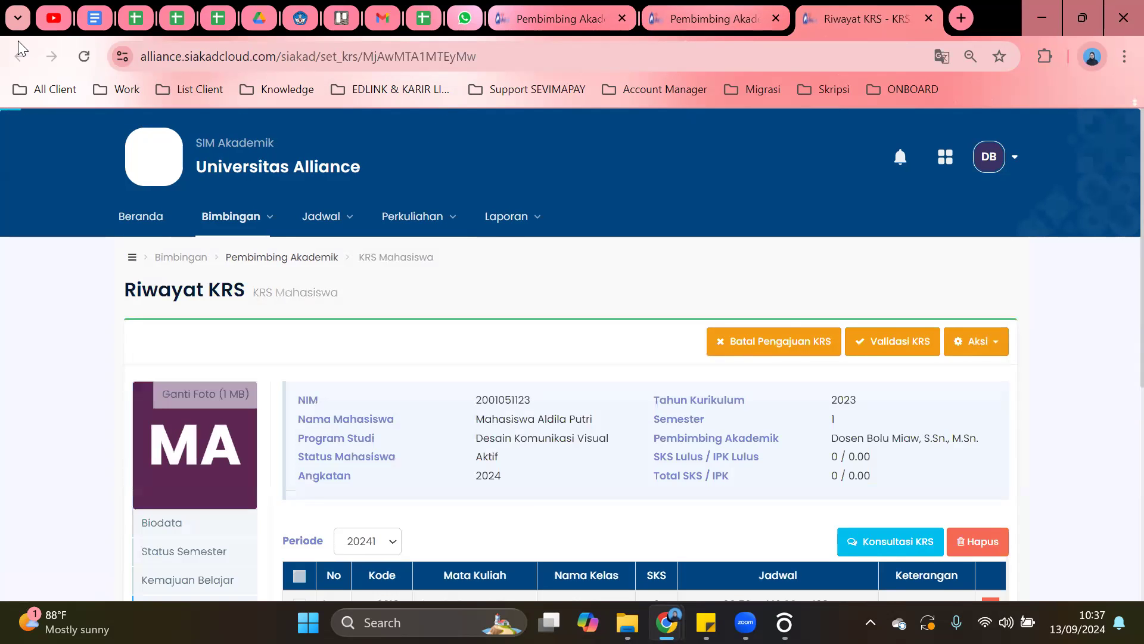
pyautogui.scroll(-4, 427, 272)
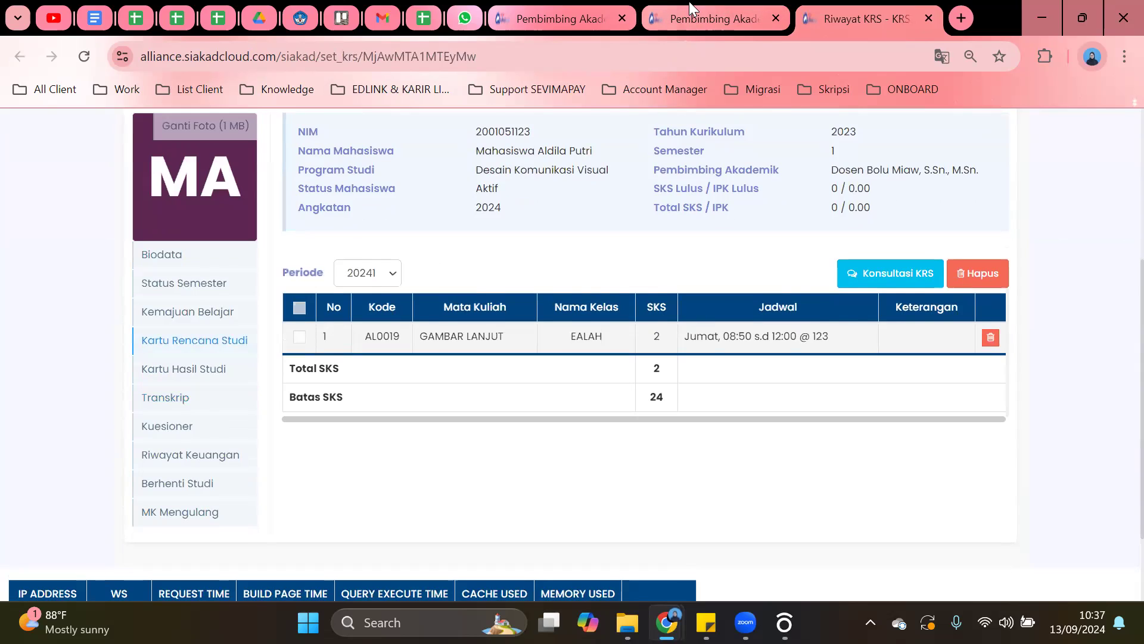
# Close the duplicate advisee list tab and return the main tab to Beranda.
pyautogui.click(689, 2)
pyautogui.click(581, 16)
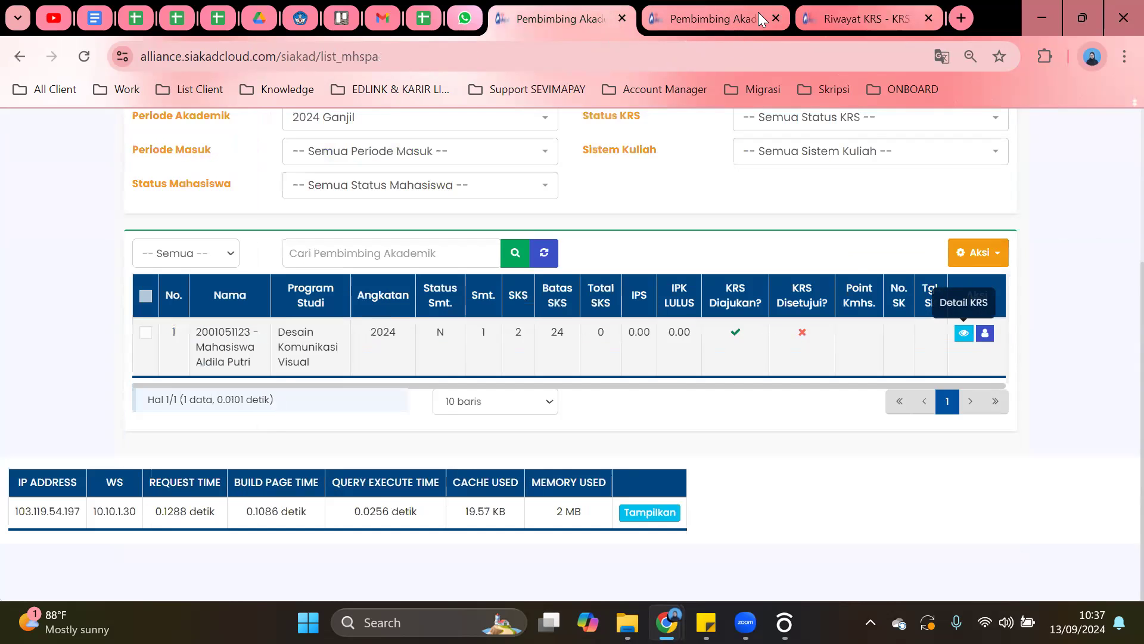
pyautogui.click(775, 18)
pyautogui.scroll(3, 557, 266)
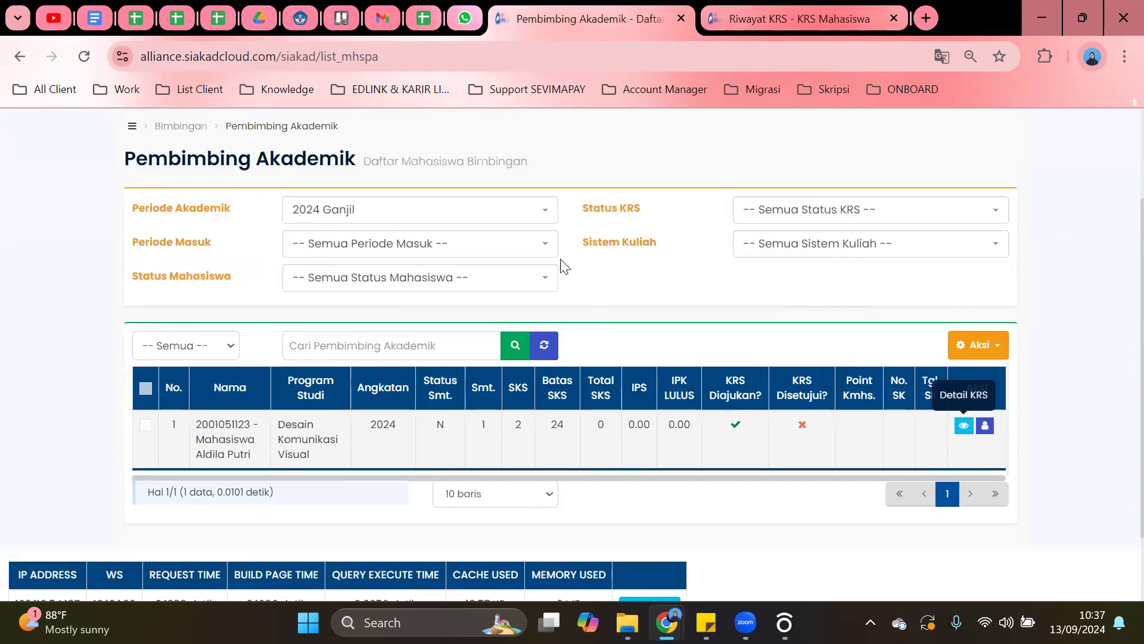
pyautogui.click(141, 178)
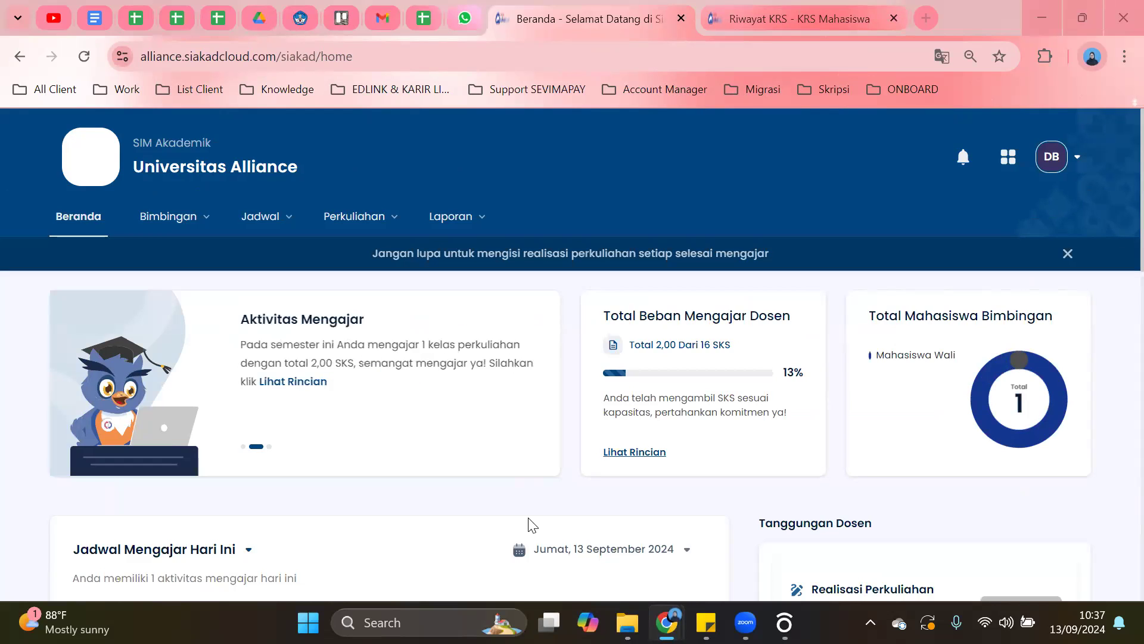
pyautogui.scroll(-3, 524, 285)
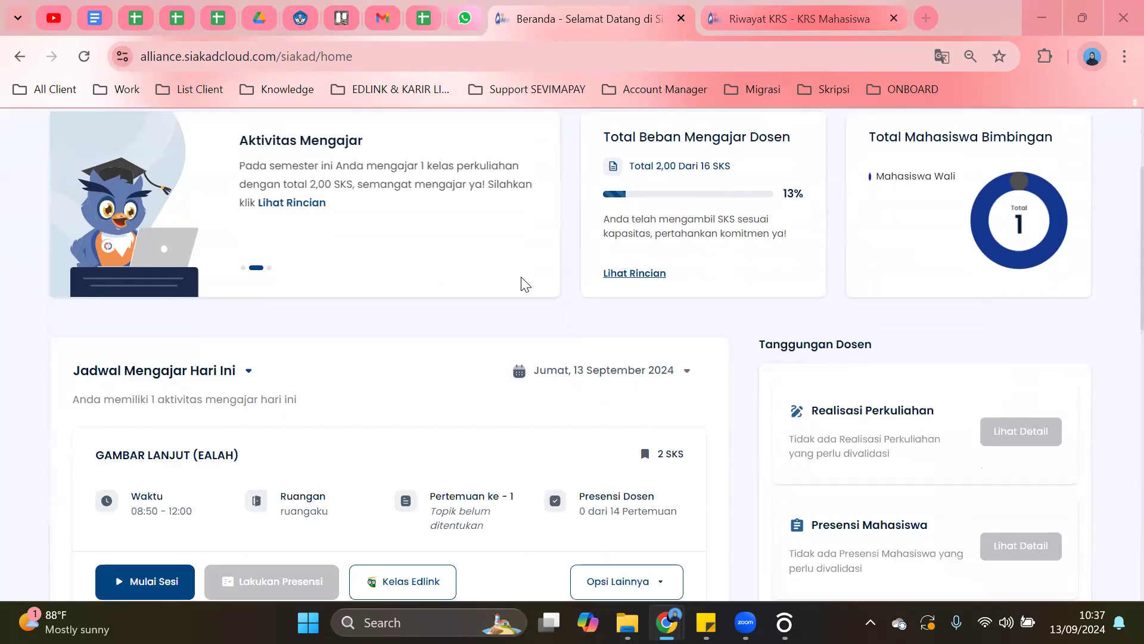
pyautogui.scroll(-1, 524, 285)
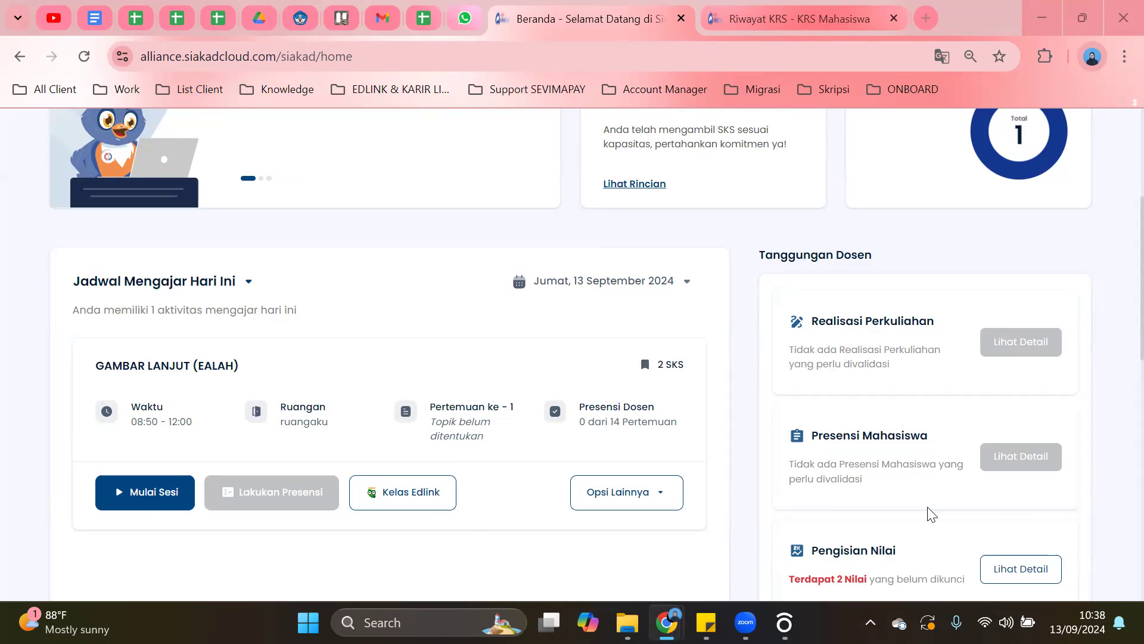
pyautogui.scroll(5, 686, 304)
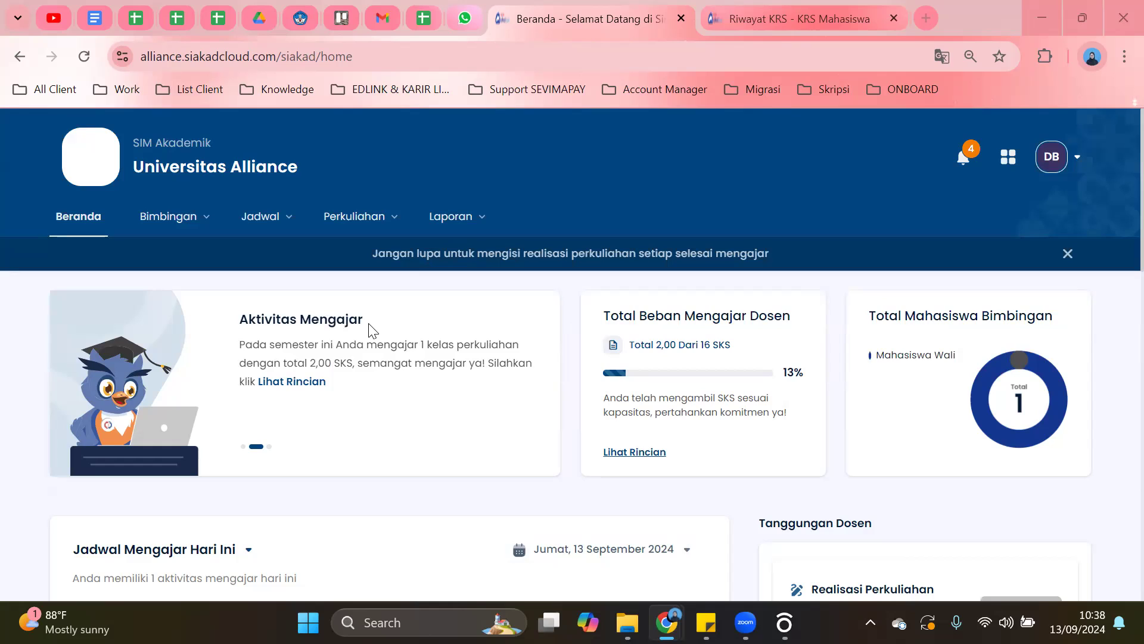
# Close the blue lecture realisation reminder banner on the Beranda dashboard.
pyautogui.click(1068, 254)
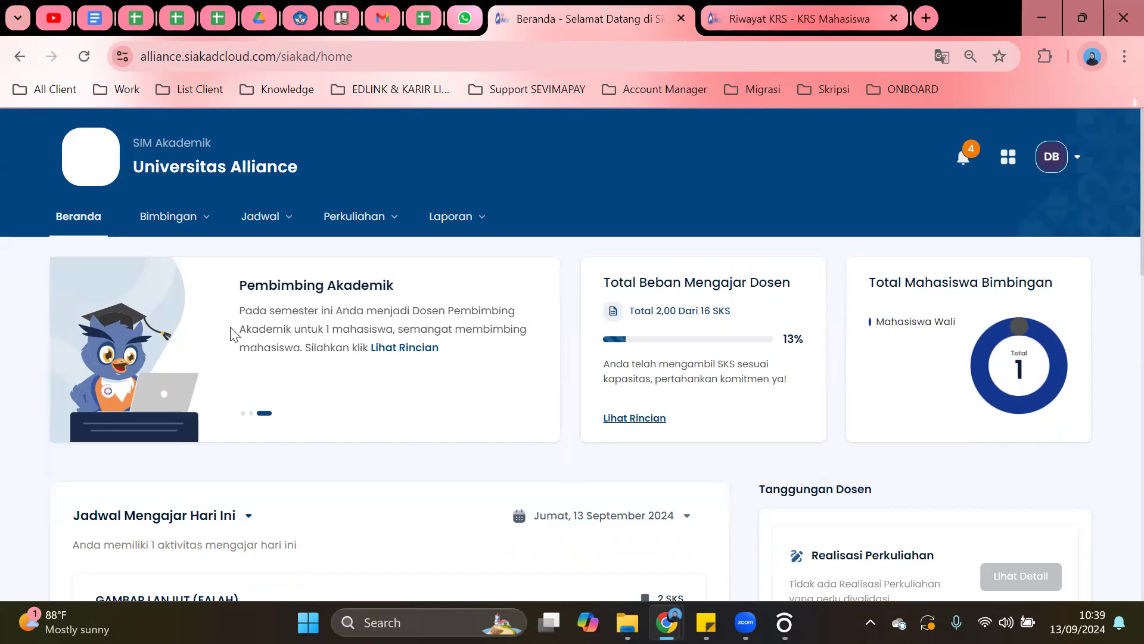
pyautogui.scroll(-1, 20, 427)
pyautogui.scroll(1, 94, 426)
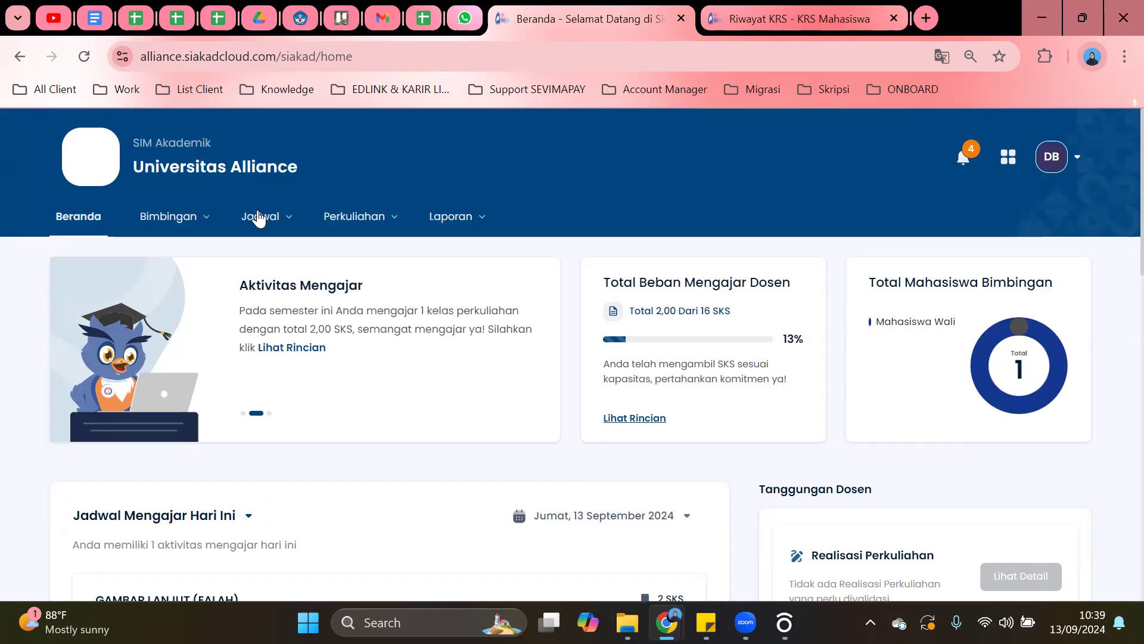
# Open Perkuliahan > Mata Kuliah and highlight GAMBAR LANJUT (AL0019, 2 SKS) among the four courses.
pyautogui.click(356, 224)
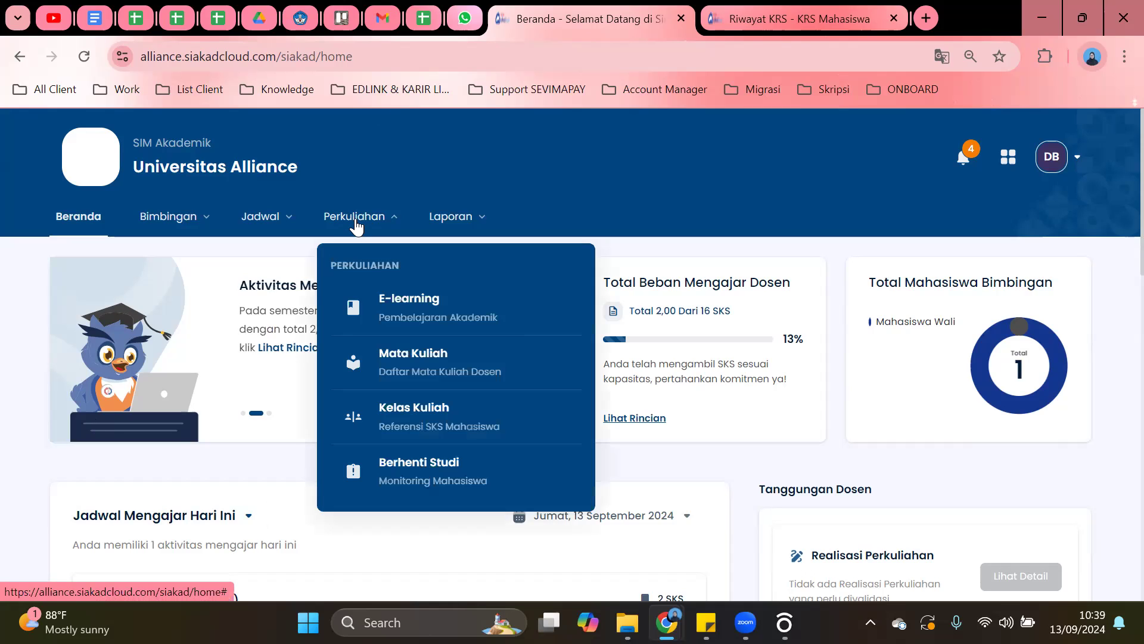
pyautogui.click(387, 360)
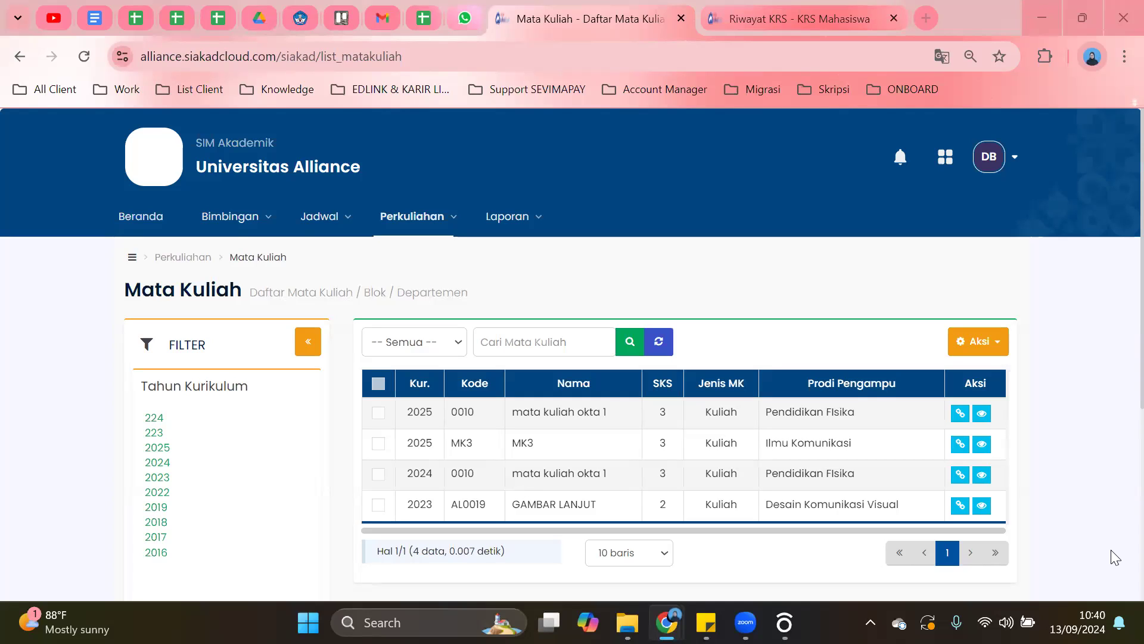
pyautogui.scroll(-3, 918, 284)
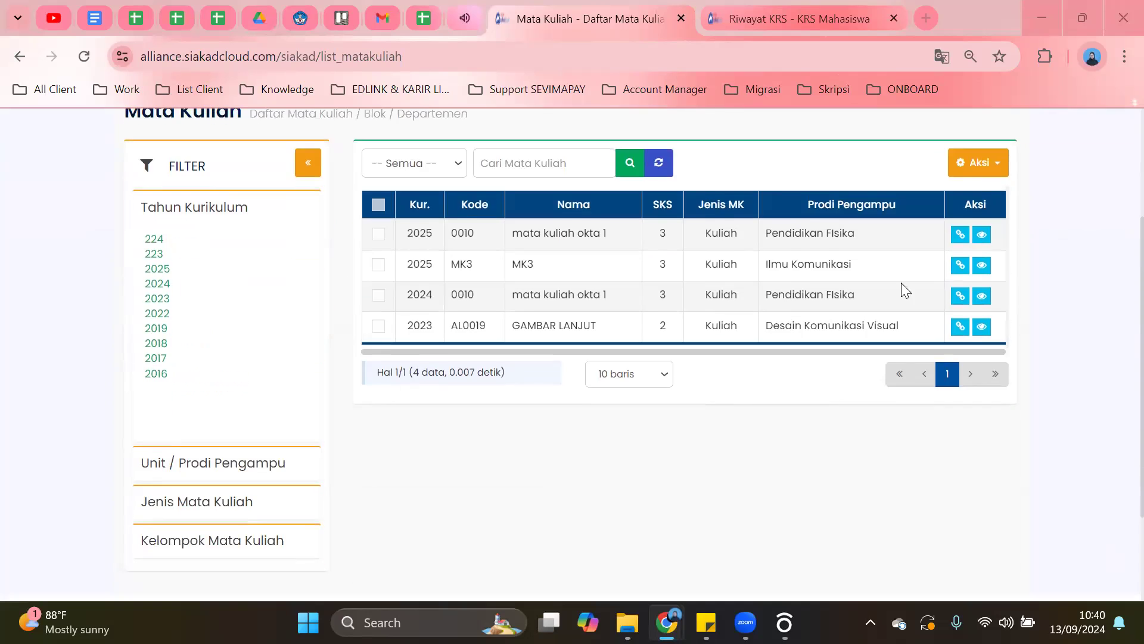
pyautogui.scroll(2, 890, 257)
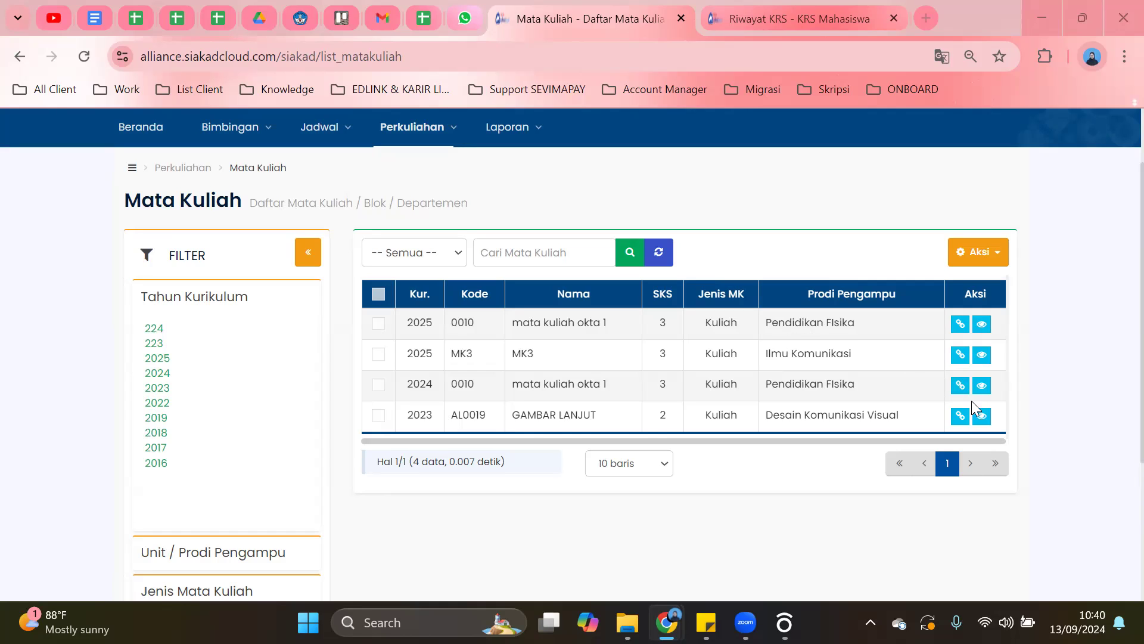
pyautogui.moveTo(511, 416); pyautogui.dragTo(584, 415)
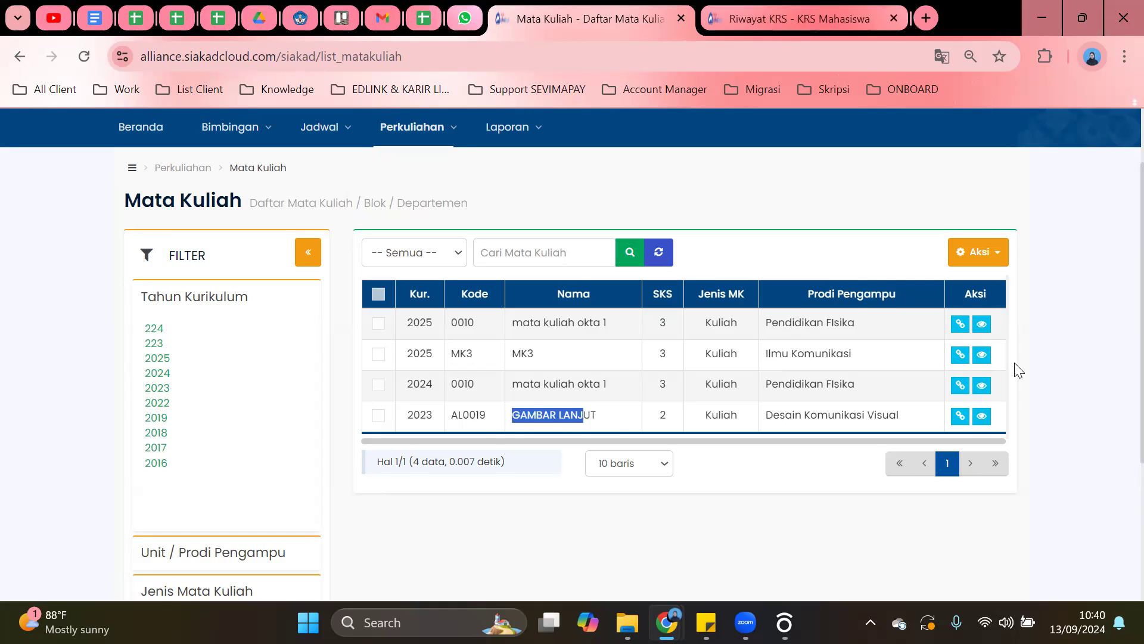
# Open GAMBAR LANJUT's course details and review its CPL and CPMK.
pyautogui.click(982, 418)
pyautogui.scroll(-5, 389, 320)
pyautogui.scroll(1, 388, 320)
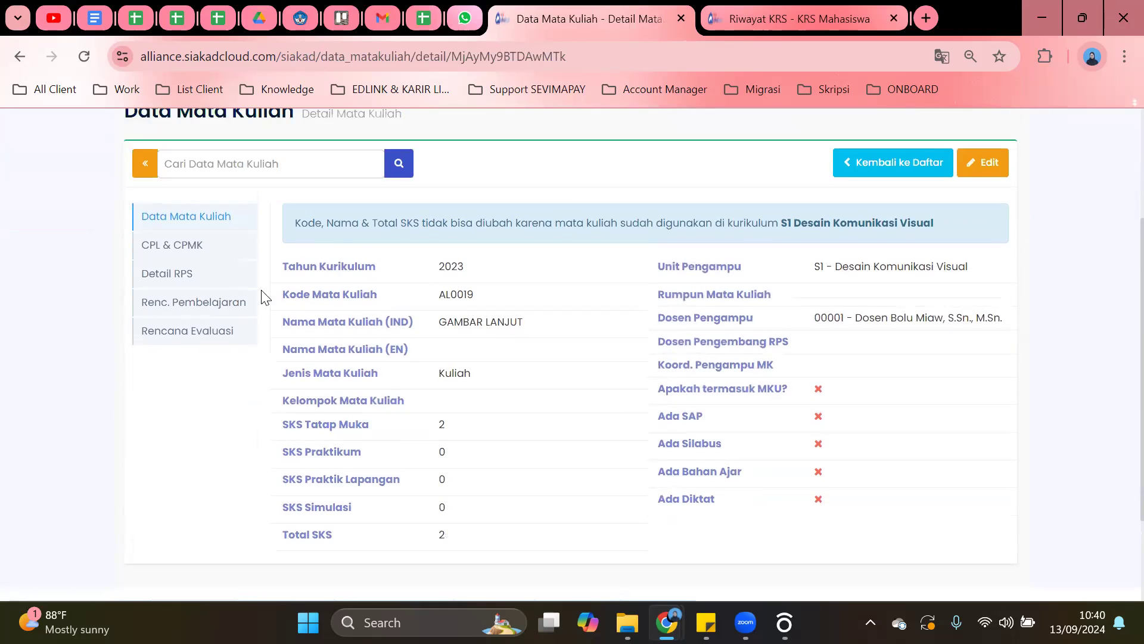
pyautogui.click(187, 245)
pyautogui.scroll(-1, 416, 309)
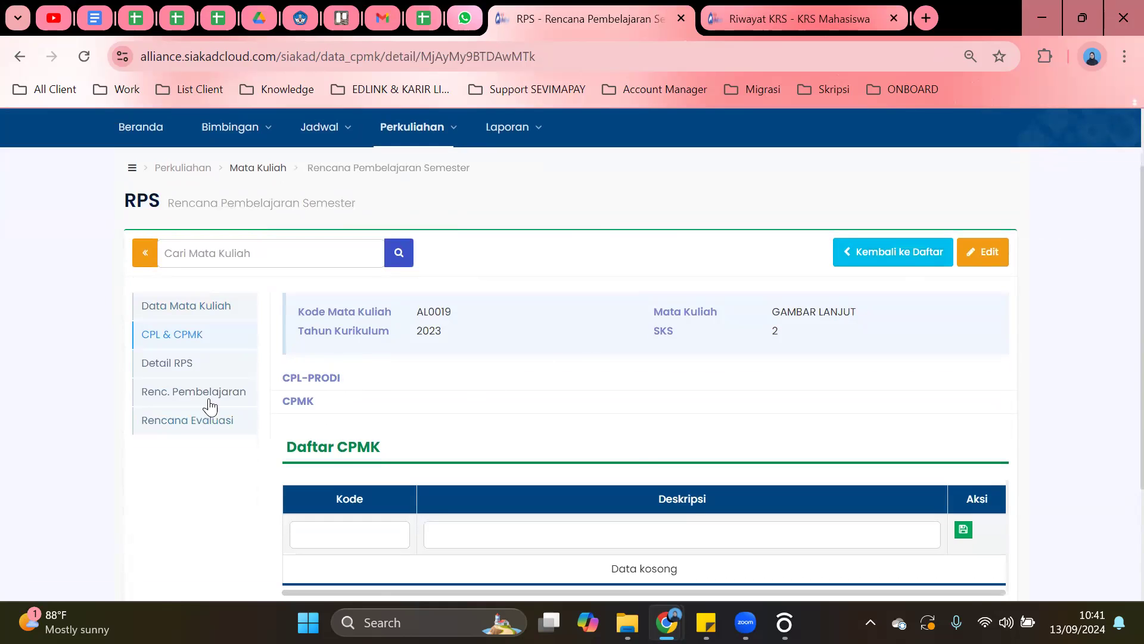
# Browse the Detail RPS and Ubah RPS pages for GAMBAR LANJUT.
pyautogui.click(214, 374)
pyautogui.scroll(-2, 963, 239)
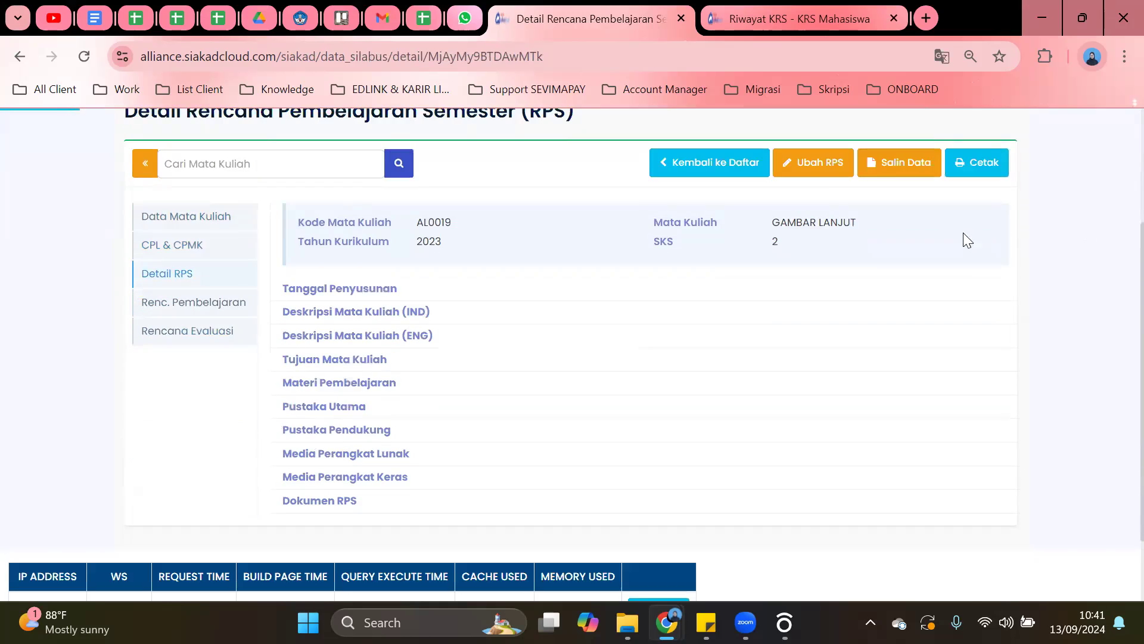
pyautogui.click(808, 163)
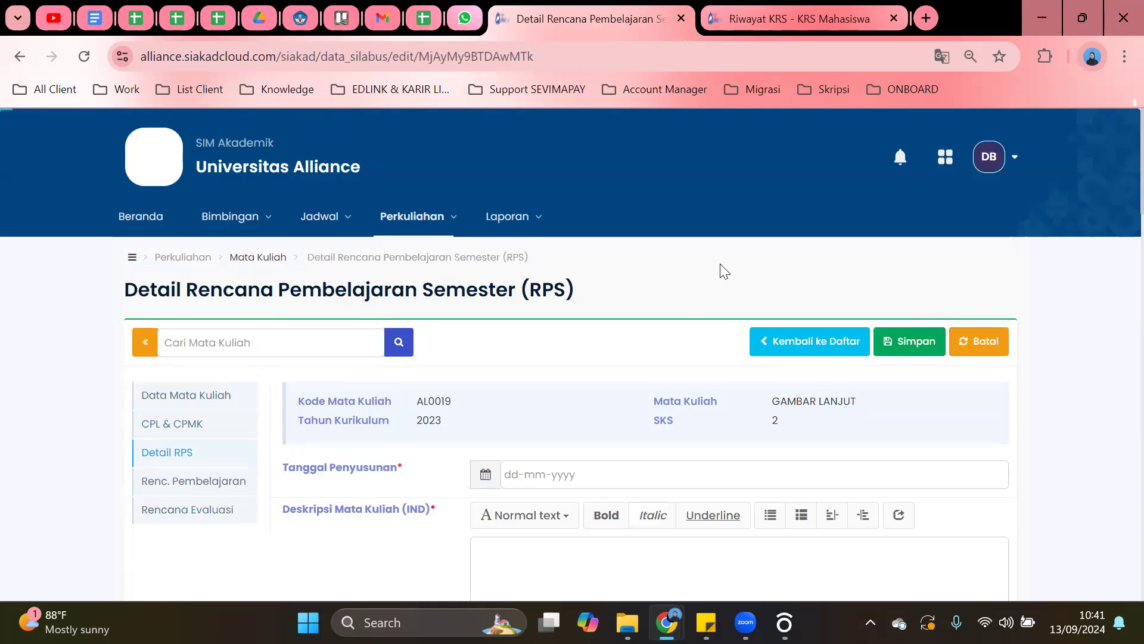
pyautogui.scroll(-3, 715, 274)
# Return to the course list and reopen GAMBAR LANJUT's Detail RPS page.
pyautogui.click(811, 164)
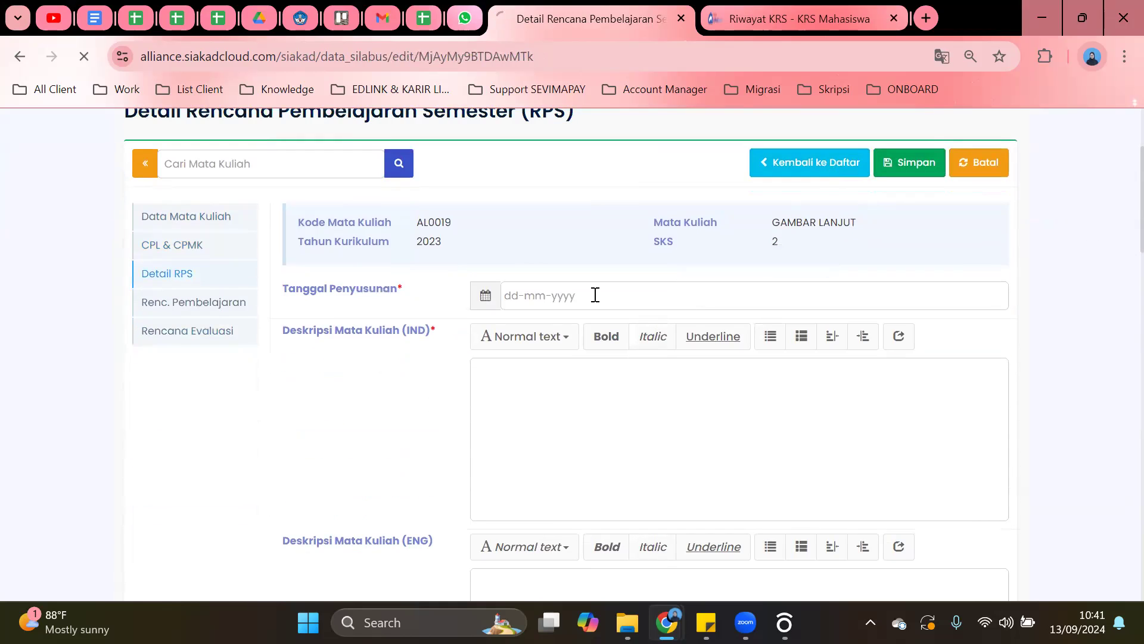
pyautogui.scroll(-3, 834, 364)
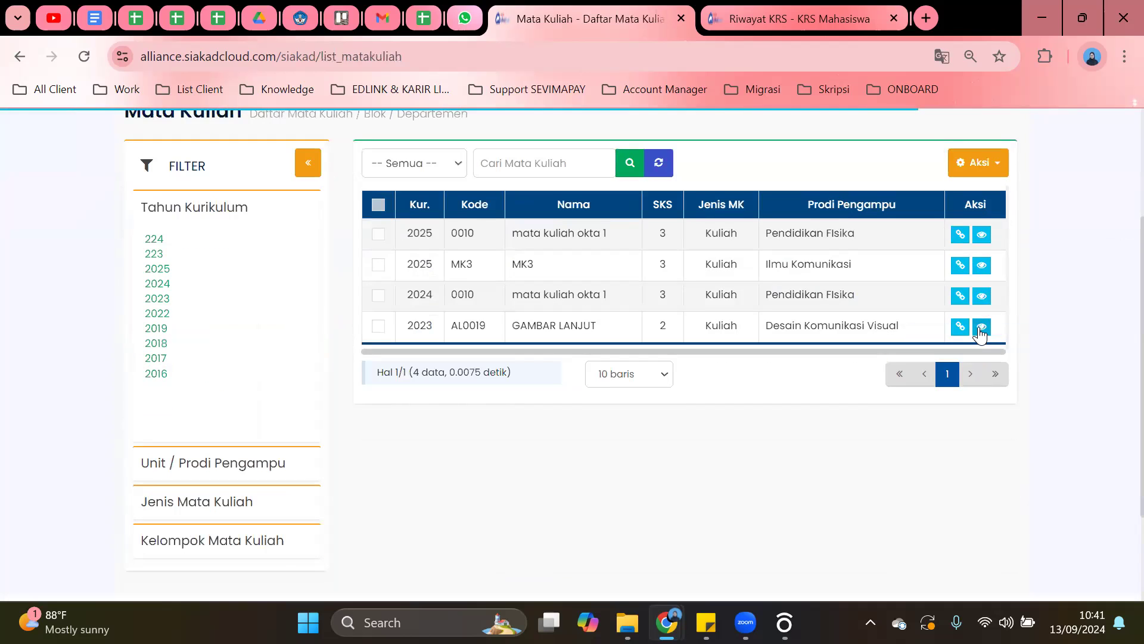
pyautogui.scroll(-1, 220, 358)
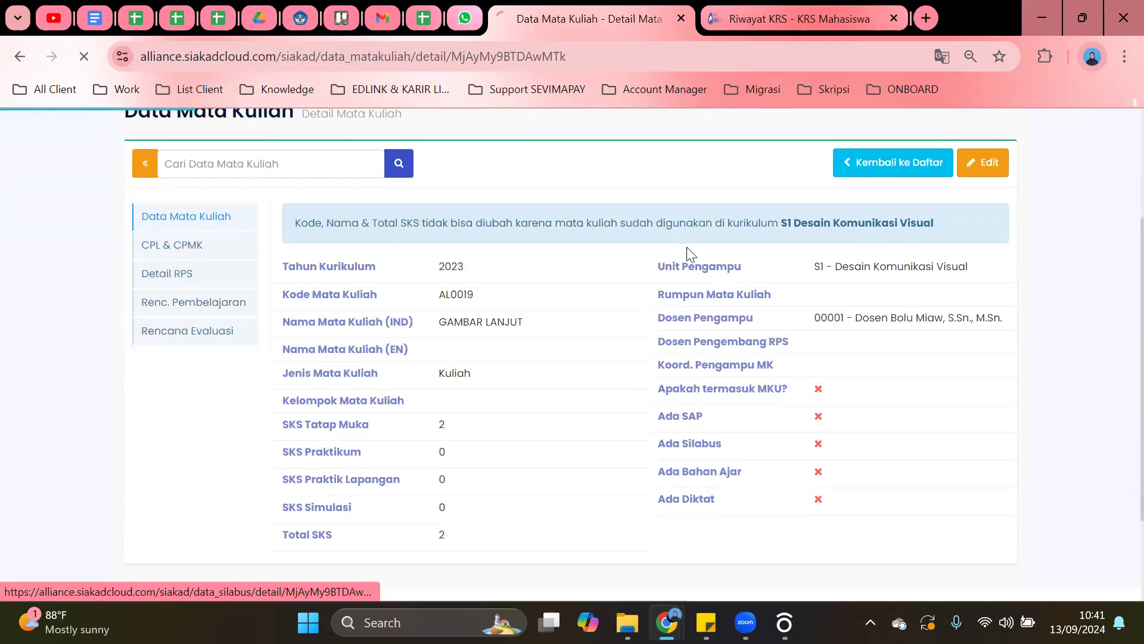
pyautogui.click(205, 274)
pyautogui.scroll(-1, 928, 277)
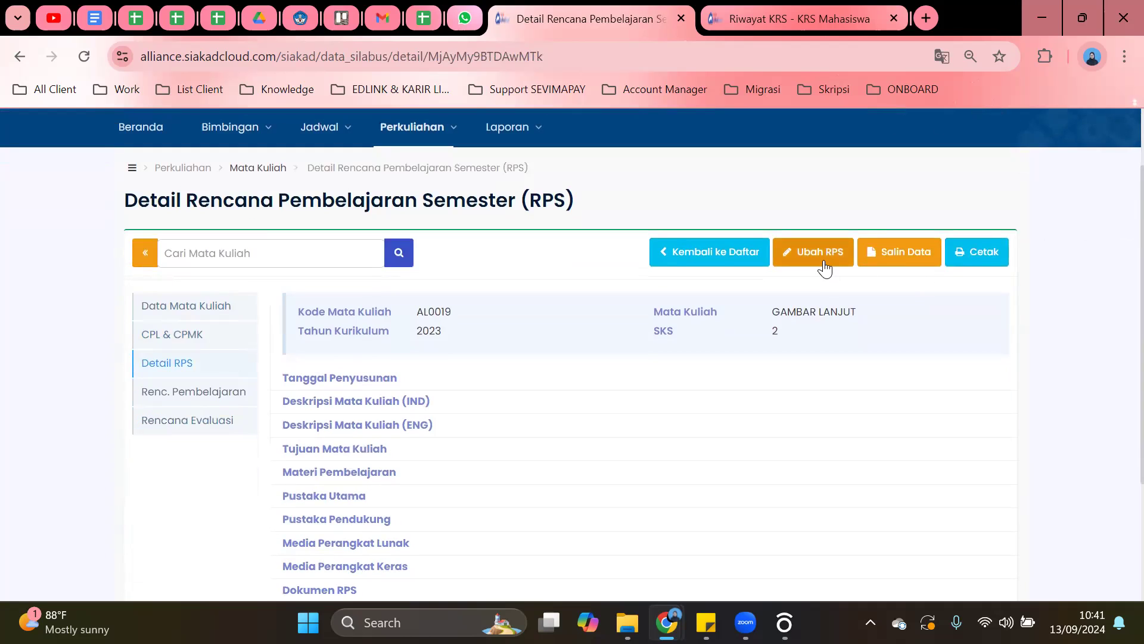
pyautogui.click(819, 253)
pyautogui.scroll(-3, 771, 445)
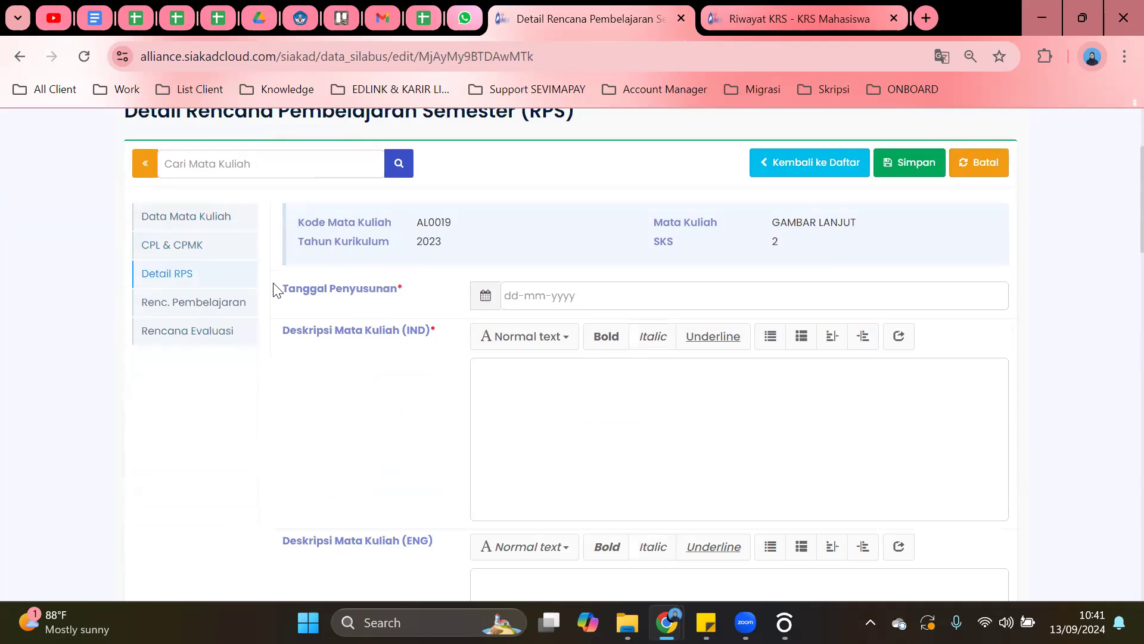
pyautogui.click(569, 300)
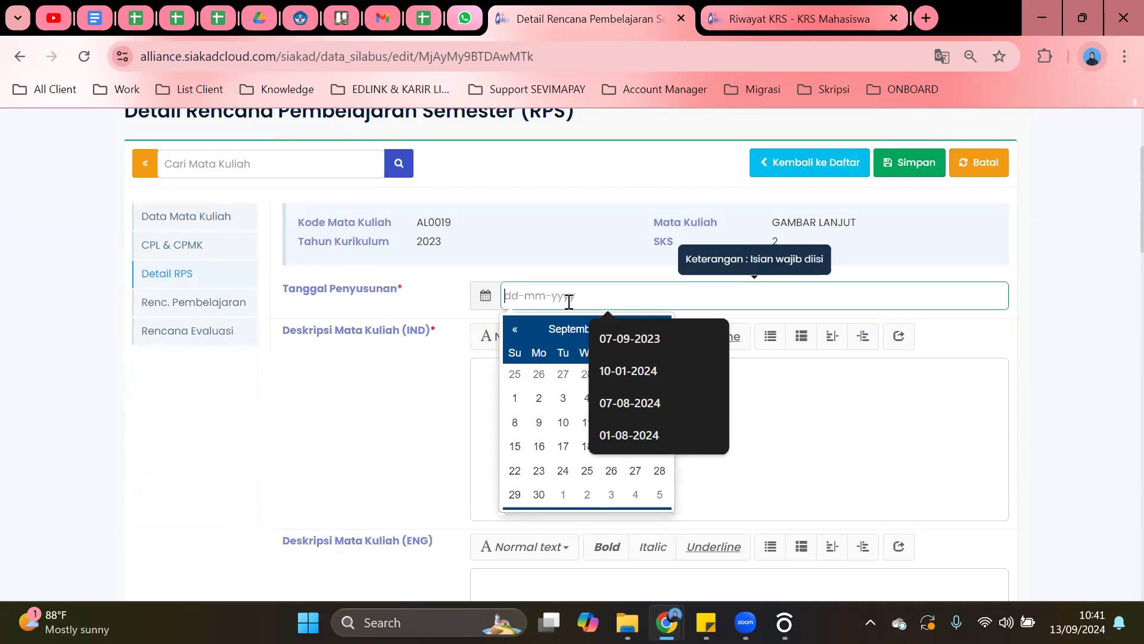
pyautogui.click(435, 432)
pyautogui.scroll(-3, 475, 347)
pyautogui.scroll(-2, 507, 337)
pyautogui.click(517, 329)
pyautogui.scroll(5, 518, 326)
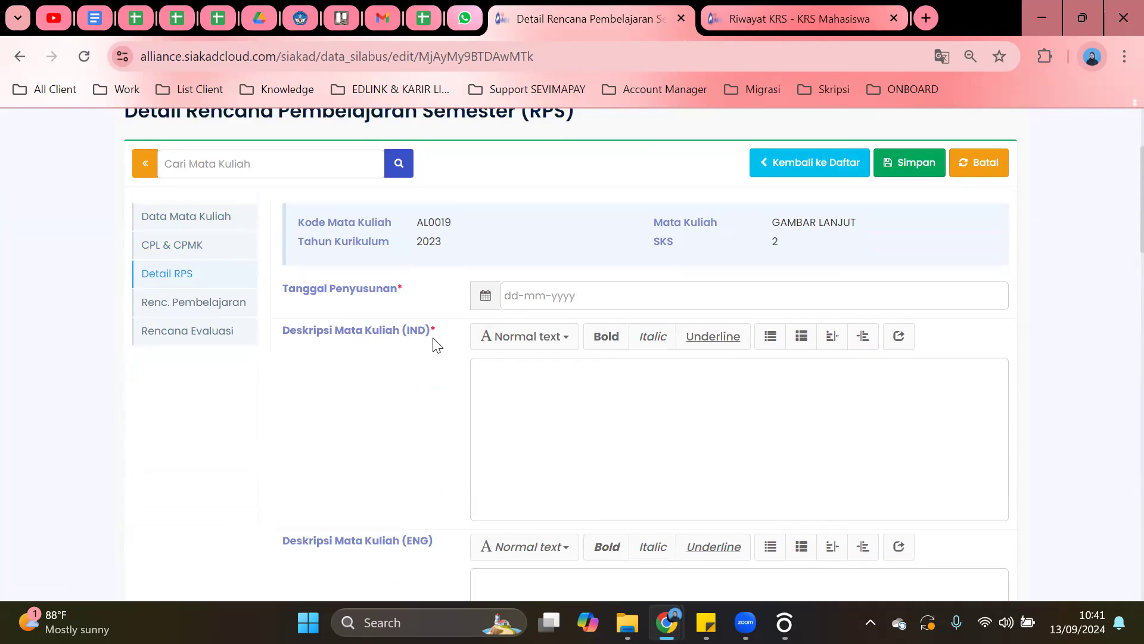
pyautogui.scroll(-7, 727, 347)
pyautogui.scroll(-15, 696, 337)
pyautogui.scroll(-3, 695, 329)
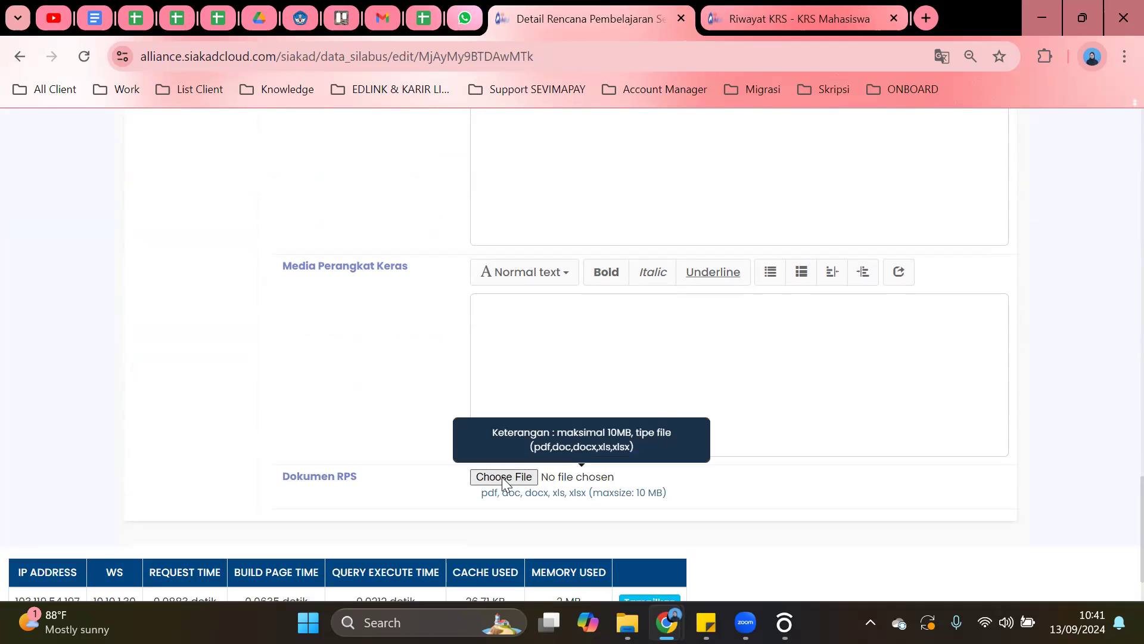
pyautogui.scroll(15, 823, 388)
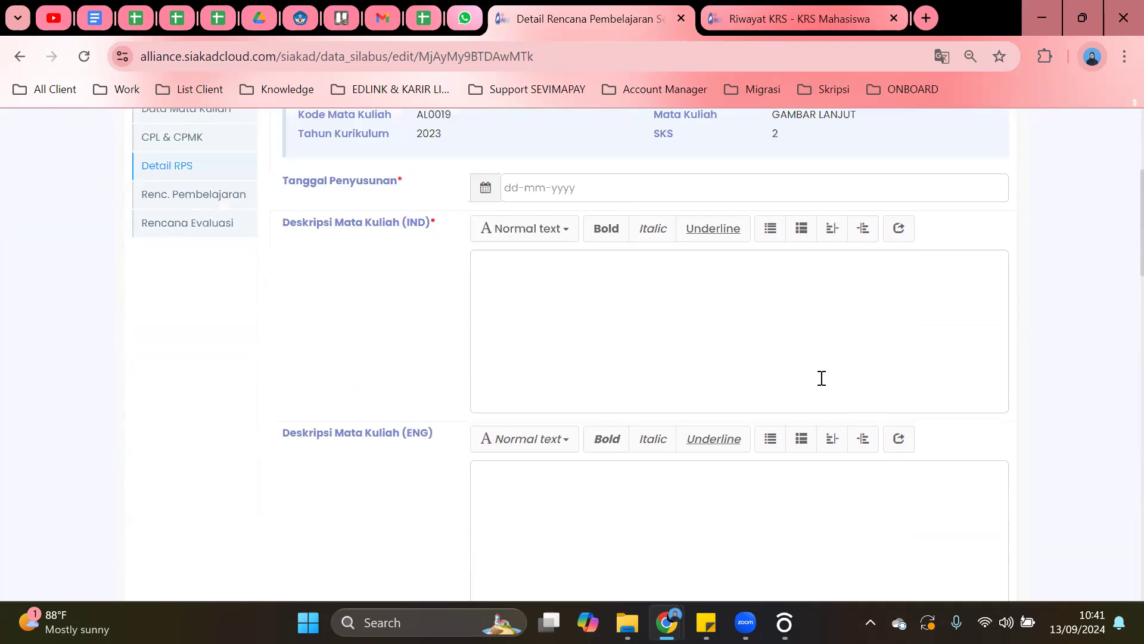
pyautogui.click(978, 327)
pyautogui.scroll(-3, 626, 385)
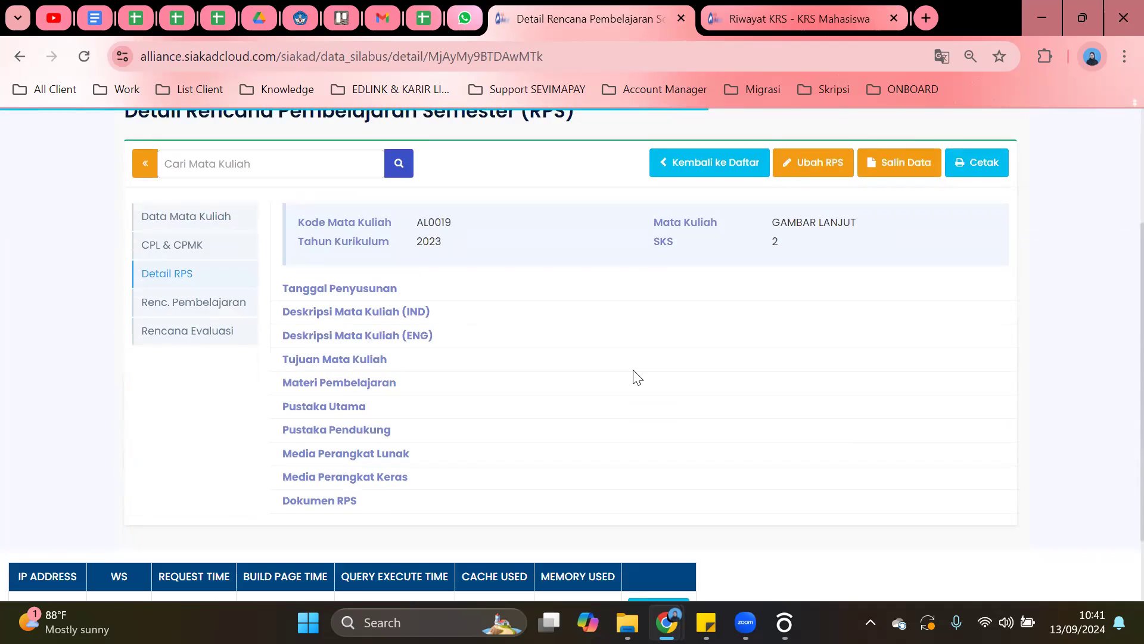
pyautogui.scroll(2, 637, 377)
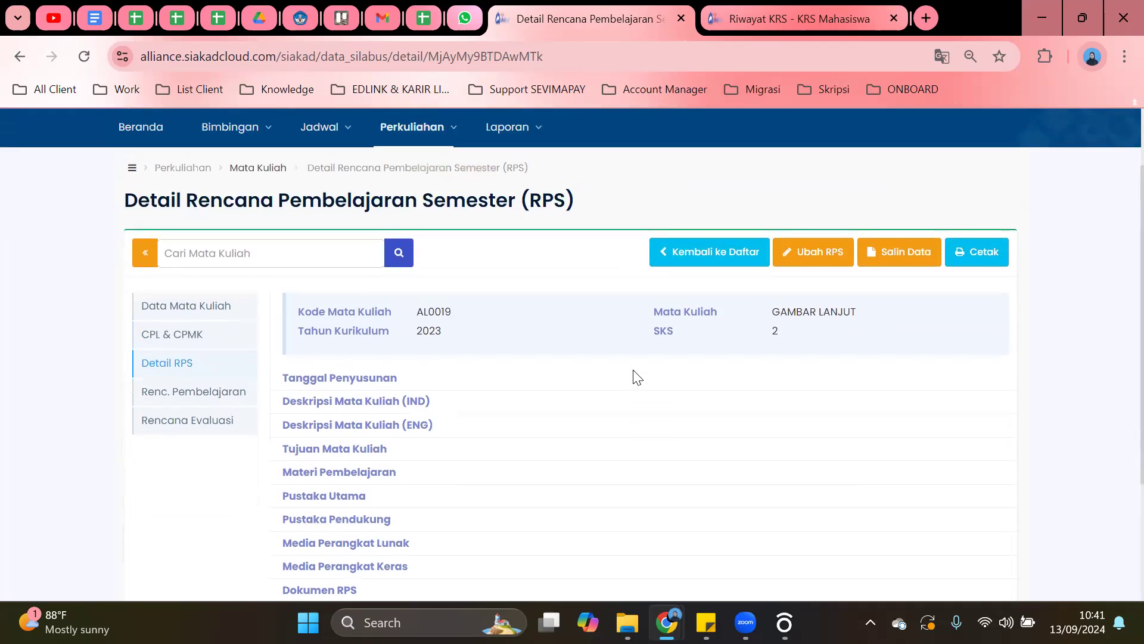
# Open GAMBAR LANJUT's printable RPS report in a new tab and scroll through it.
pyautogui.click(966, 255)
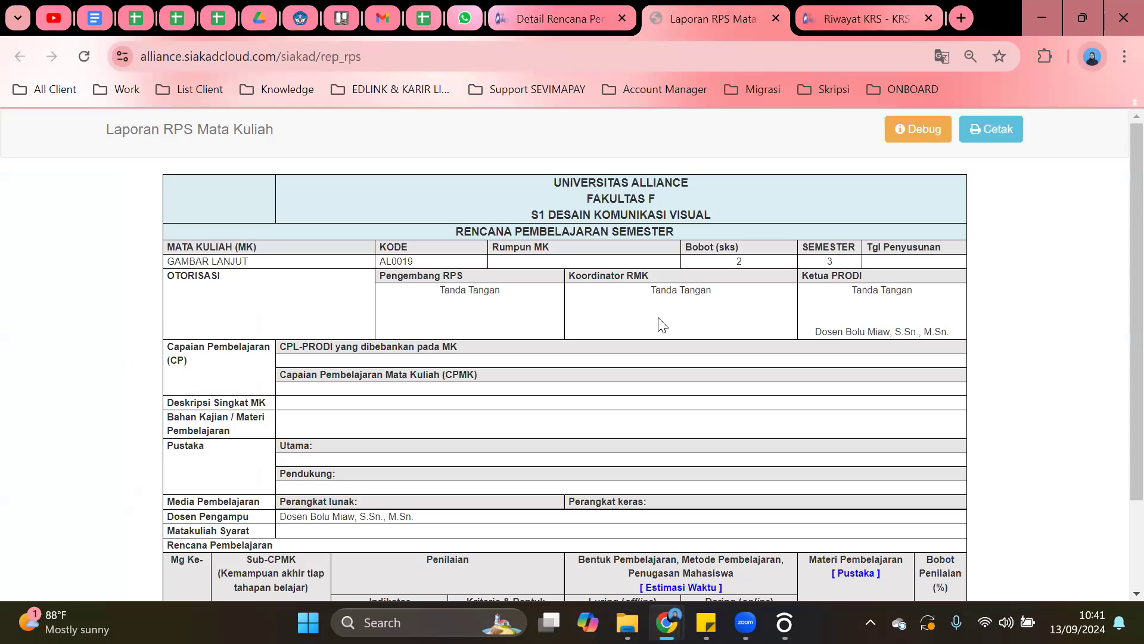
pyautogui.scroll(-2, 661, 322)
pyautogui.scroll(2, 670, 328)
pyautogui.scroll(-2, 709, 250)
pyautogui.scroll(2, 709, 250)
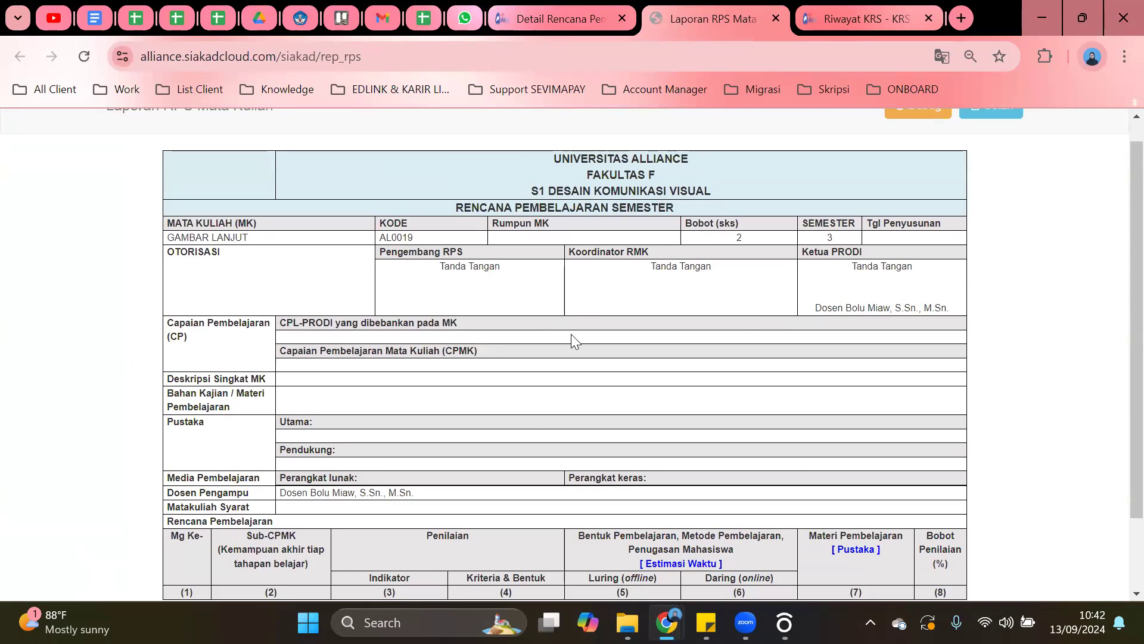
# Go back to the RPS detail tab for AL0019 and open Renc. Pembelajaran.
pyautogui.click(557, 18)
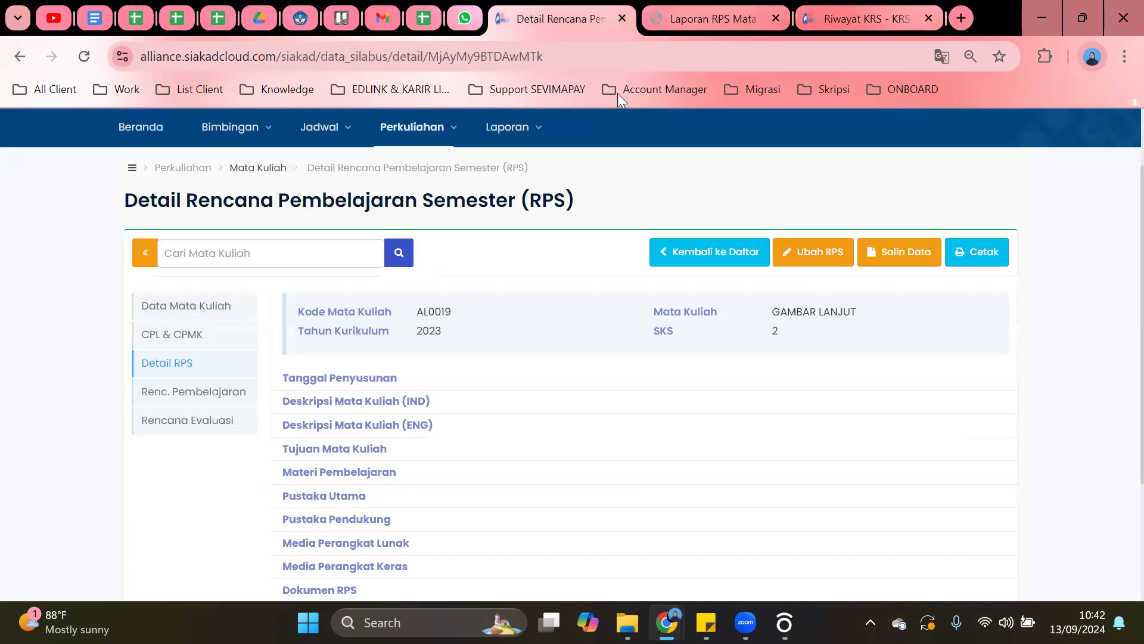
pyautogui.click(974, 263)
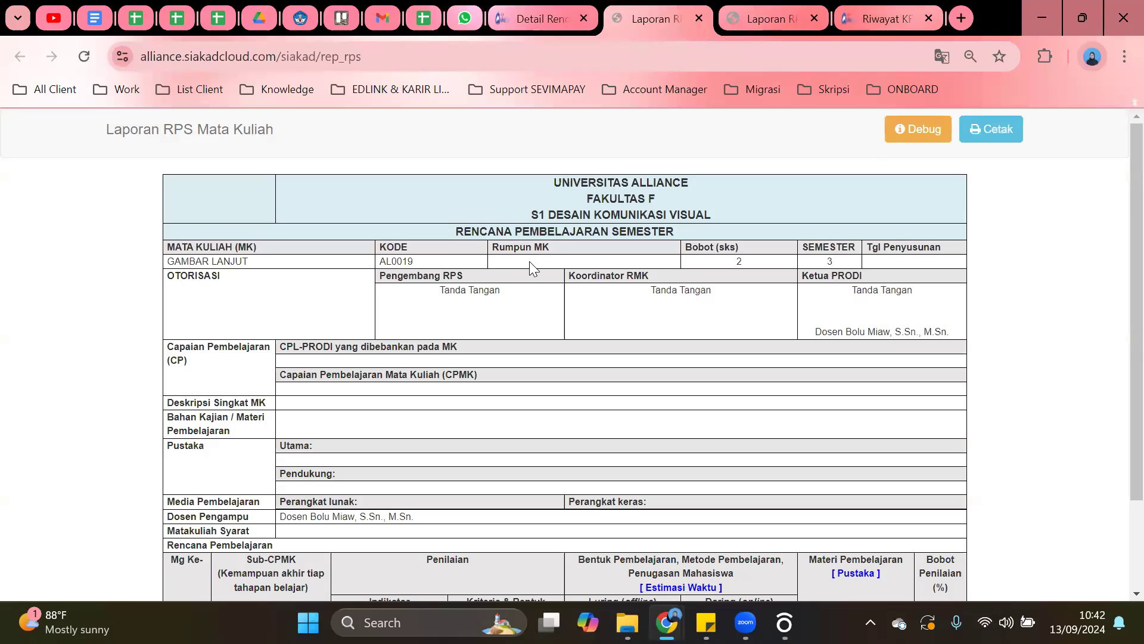
pyautogui.scroll(-2, 529, 261)
pyautogui.click(527, 8)
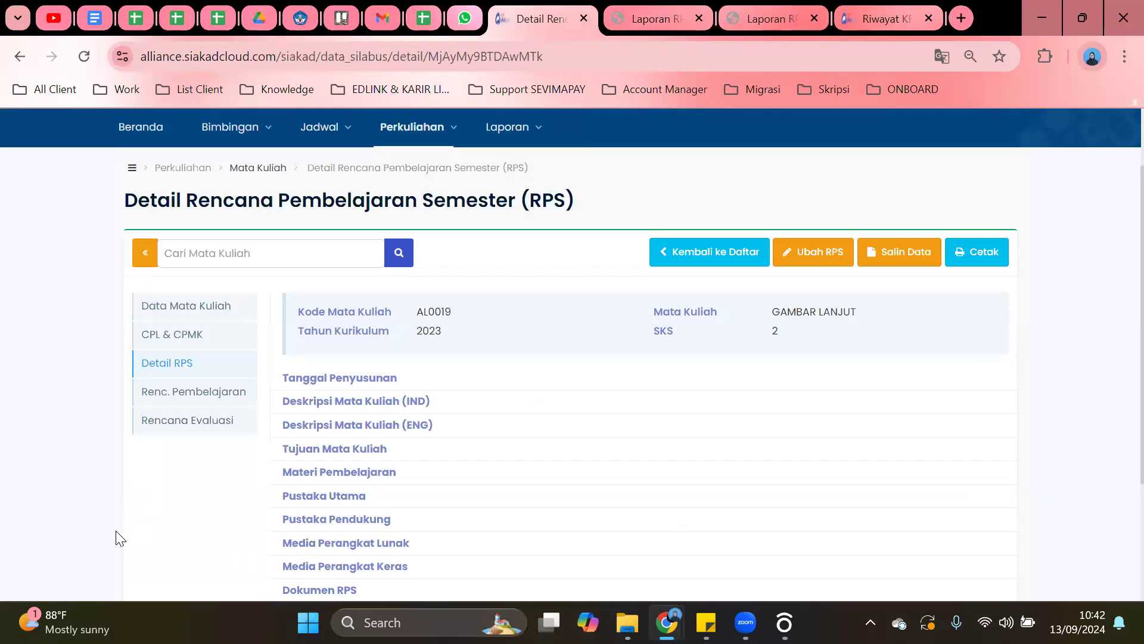
pyautogui.click(224, 398)
# Scroll through GAMBAR LANJUT's empty session table and start a new session with Tambah.
pyautogui.scroll(-2, 453, 334)
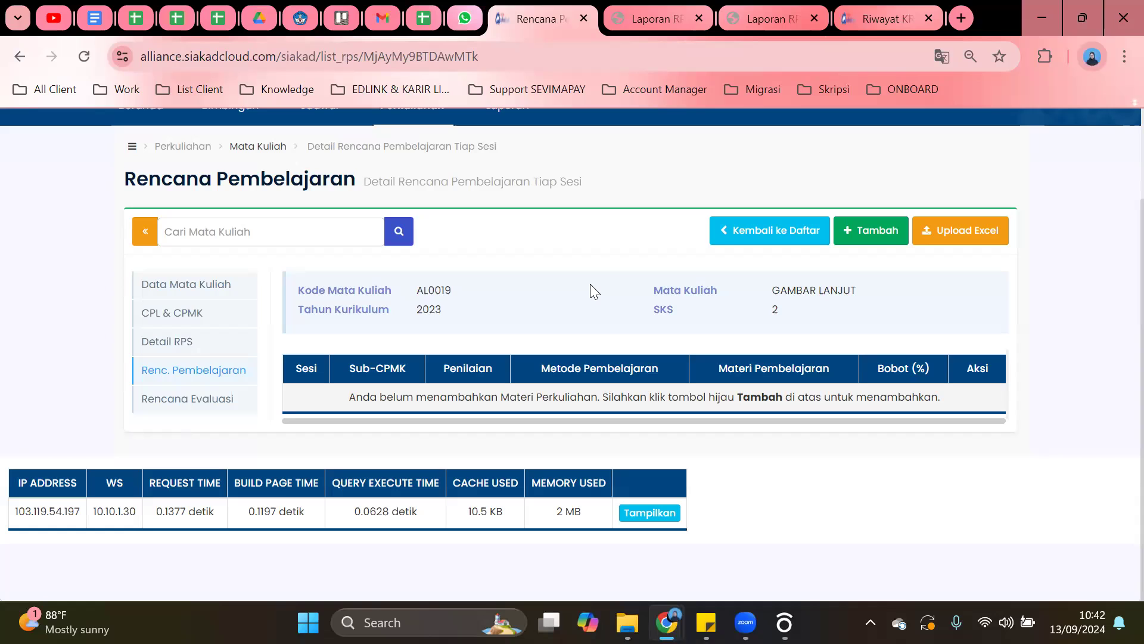
pyautogui.scroll(2, 590, 291)
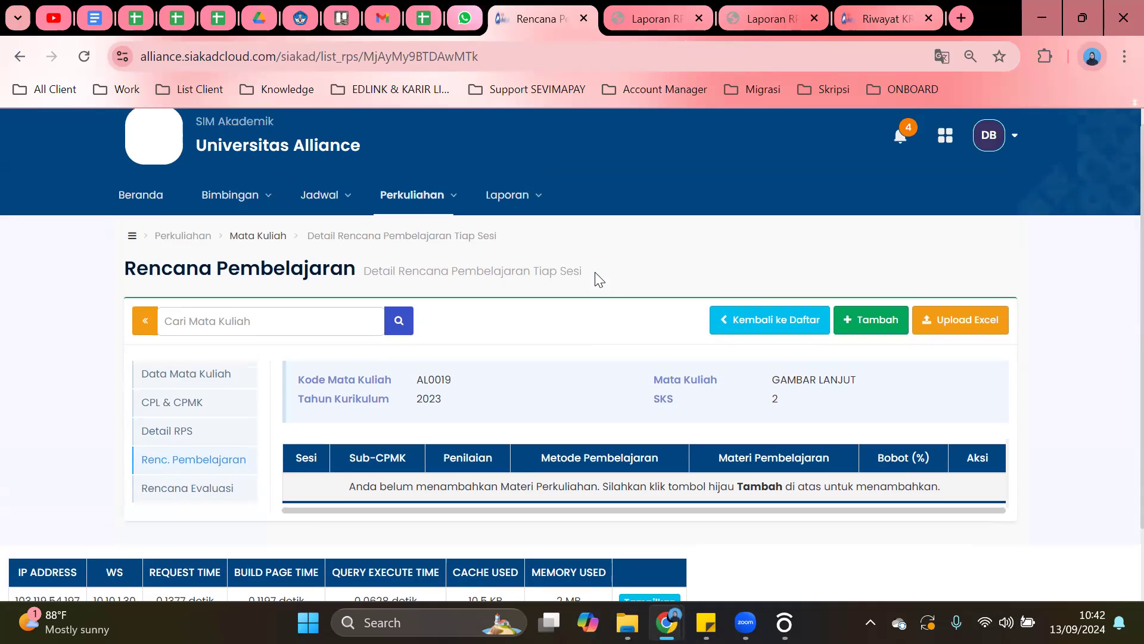
pyautogui.click(806, 308)
# Inspect the add-session fields like Pertemuan Ke- and Materi Pembelajaran, then return to the list.
pyautogui.scroll(-3, 539, 358)
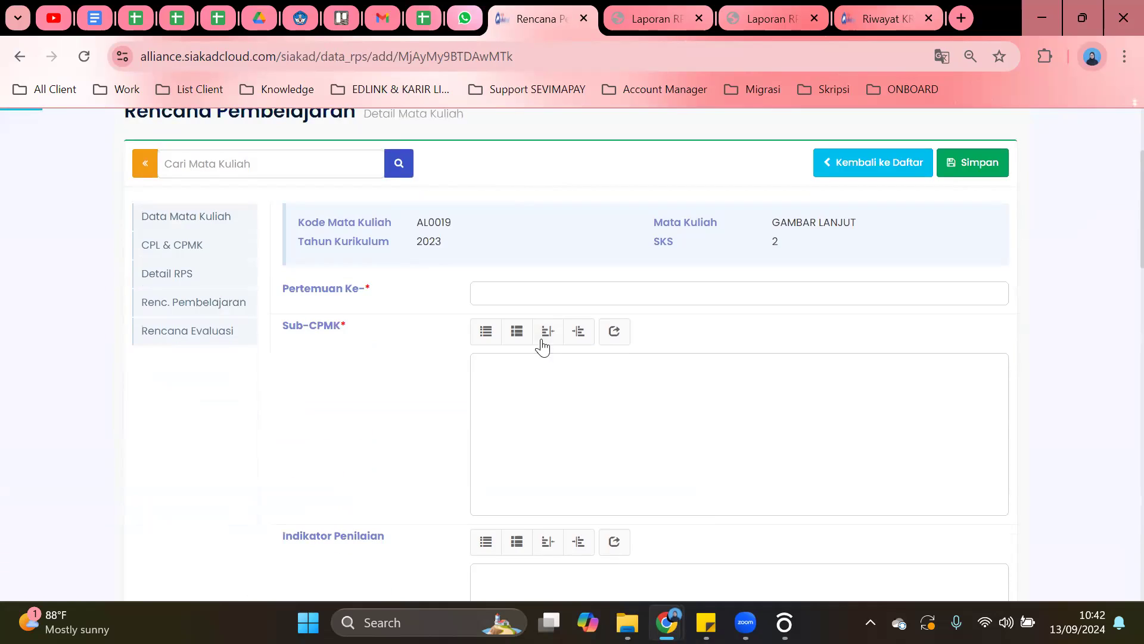
pyautogui.click(633, 290)
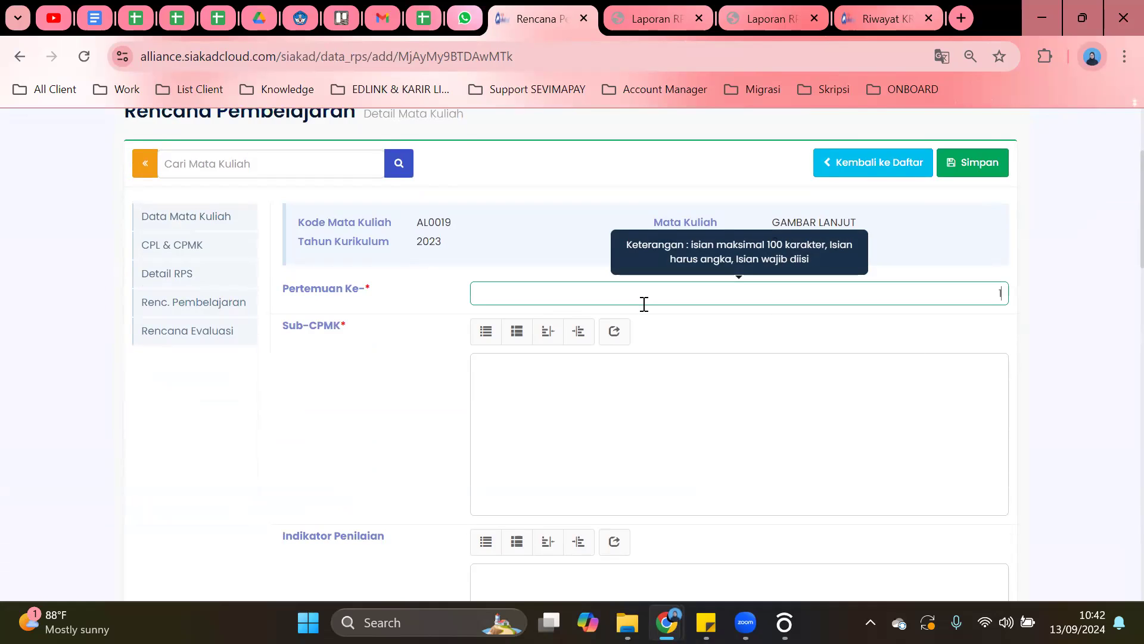
pyautogui.scroll(-5, 601, 391)
pyautogui.scroll(-10, 597, 391)
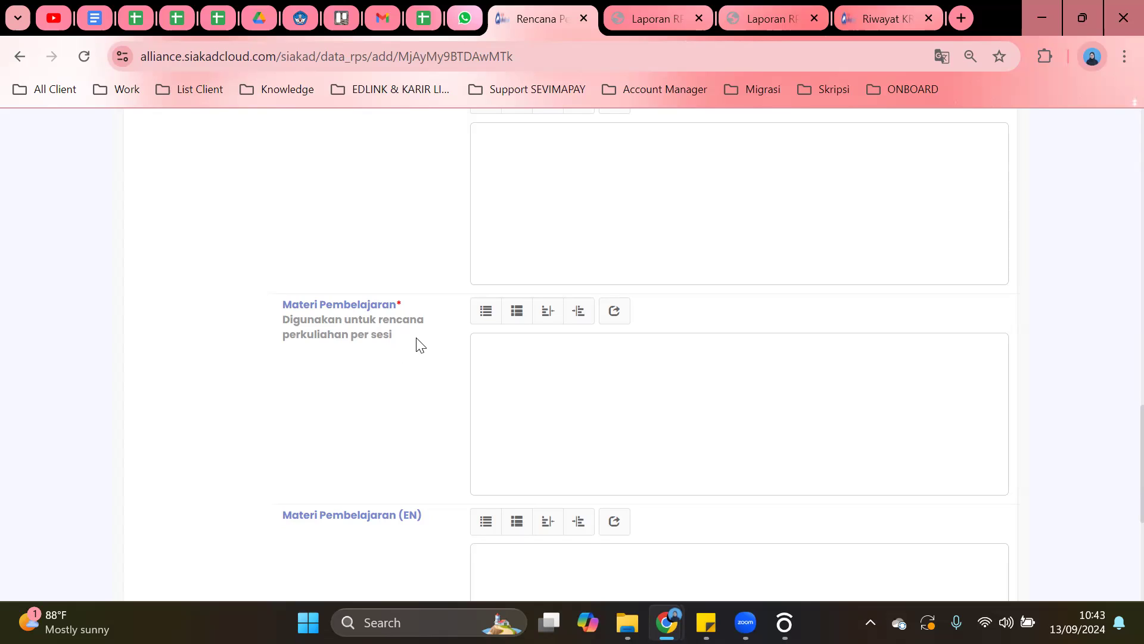
pyautogui.moveTo(417, 342); pyautogui.dragTo(274, 307)
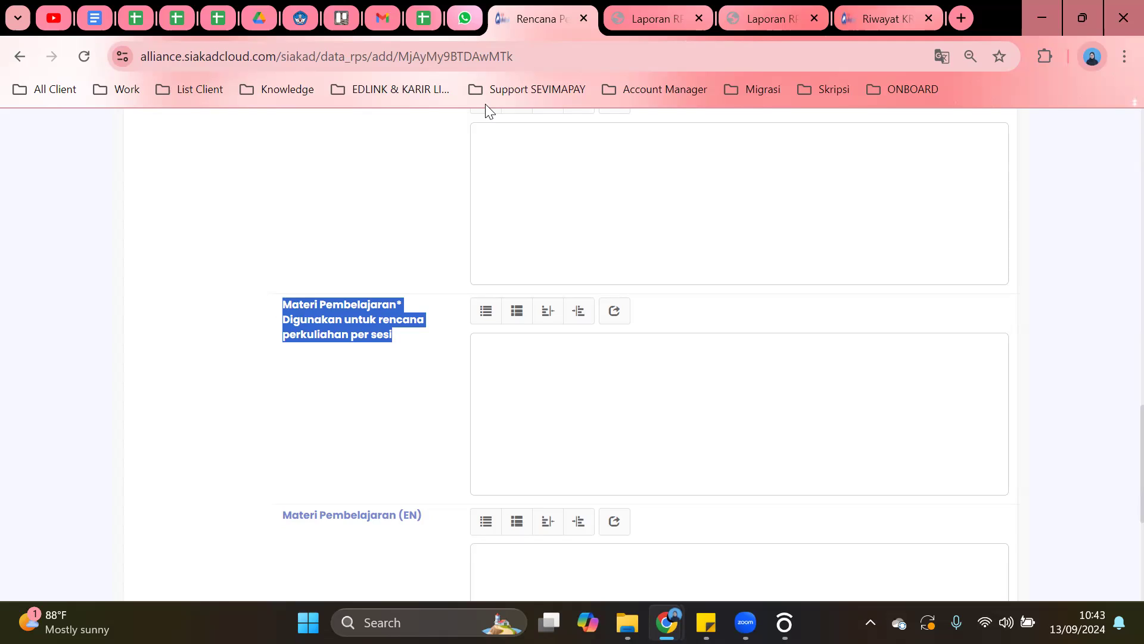
pyautogui.scroll(15, 529, 266)
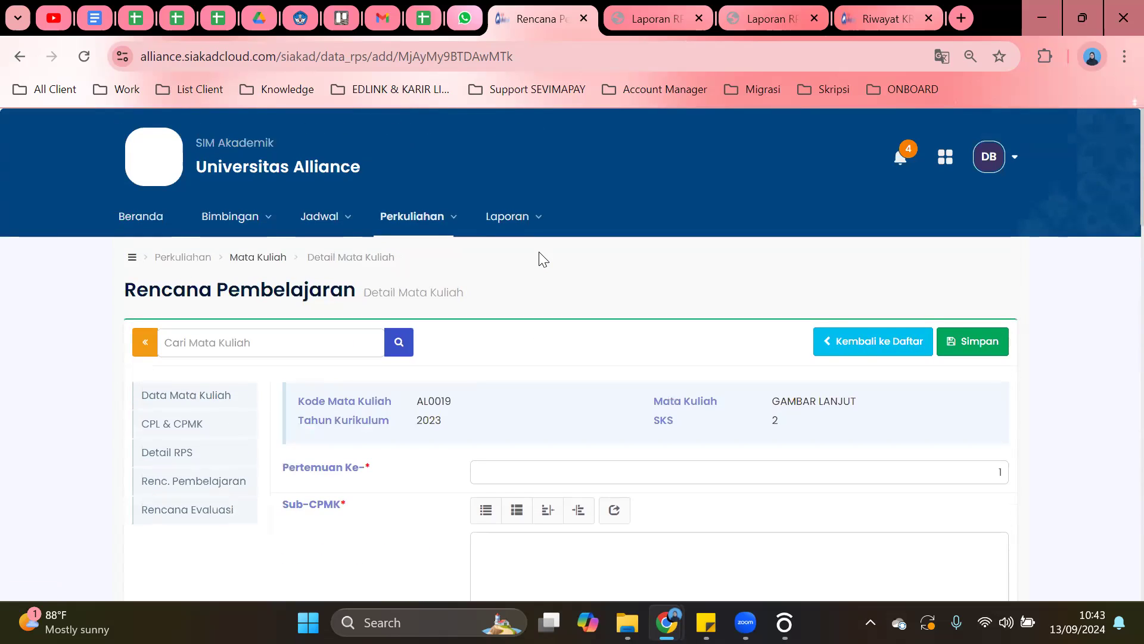
pyautogui.scroll(-8, 540, 259)
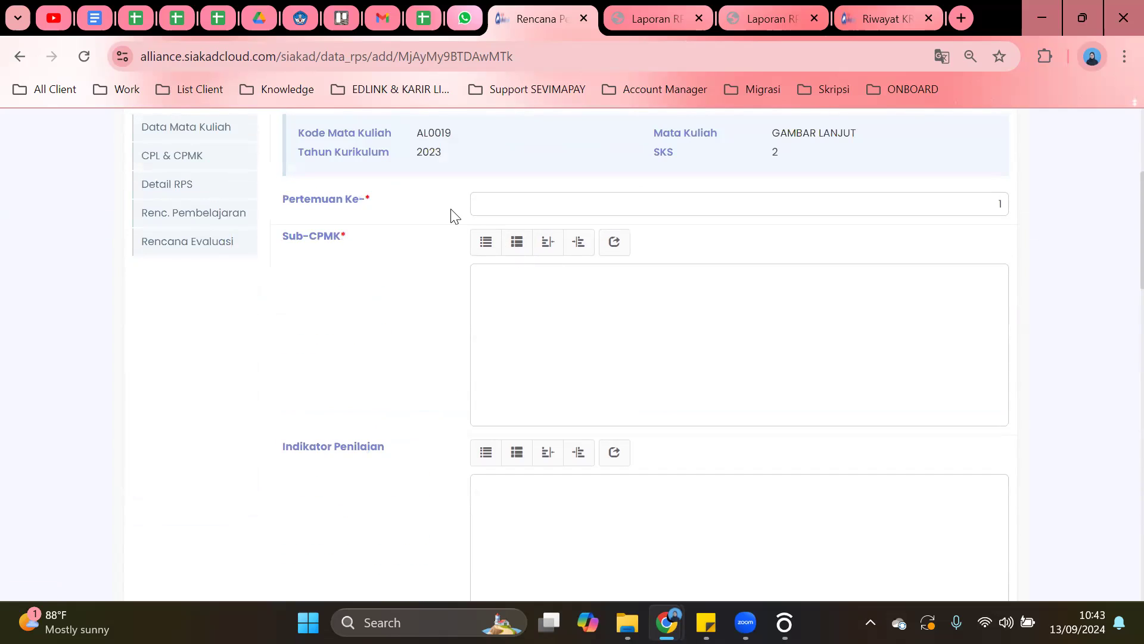
pyautogui.scroll(4, 872, 234)
pyautogui.click(871, 340)
pyautogui.scroll(-2, 224, 380)
# Review GAMBAR LANJUT's Rencana Evaluasi components (Tugas, Quiz), then return to Beranda.
pyautogui.click(197, 406)
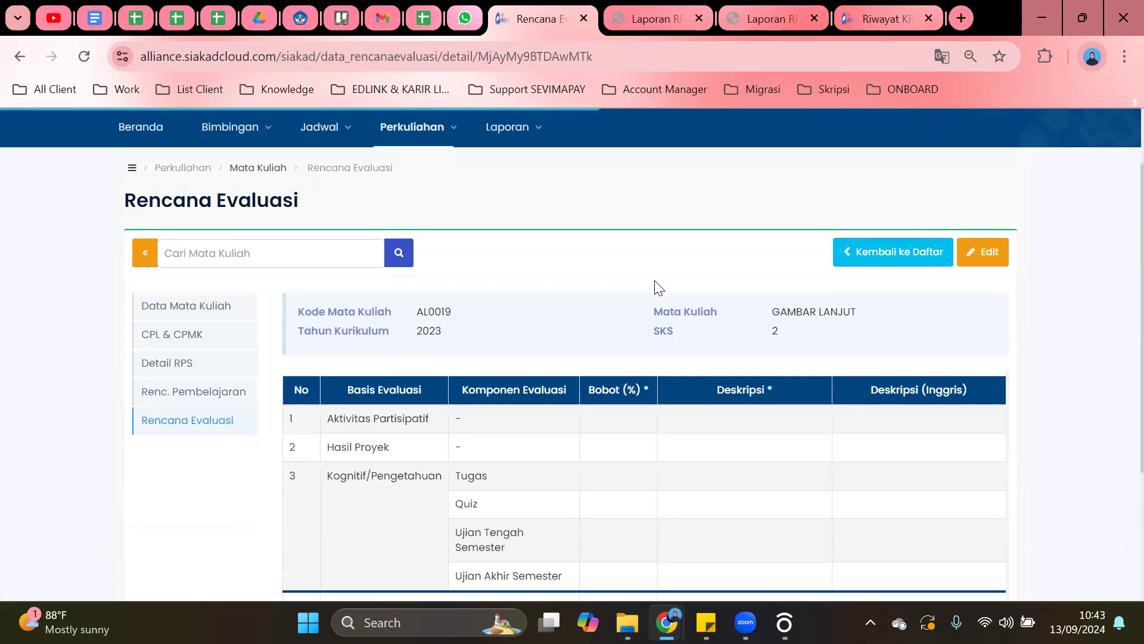
pyautogui.scroll(-2, 655, 287)
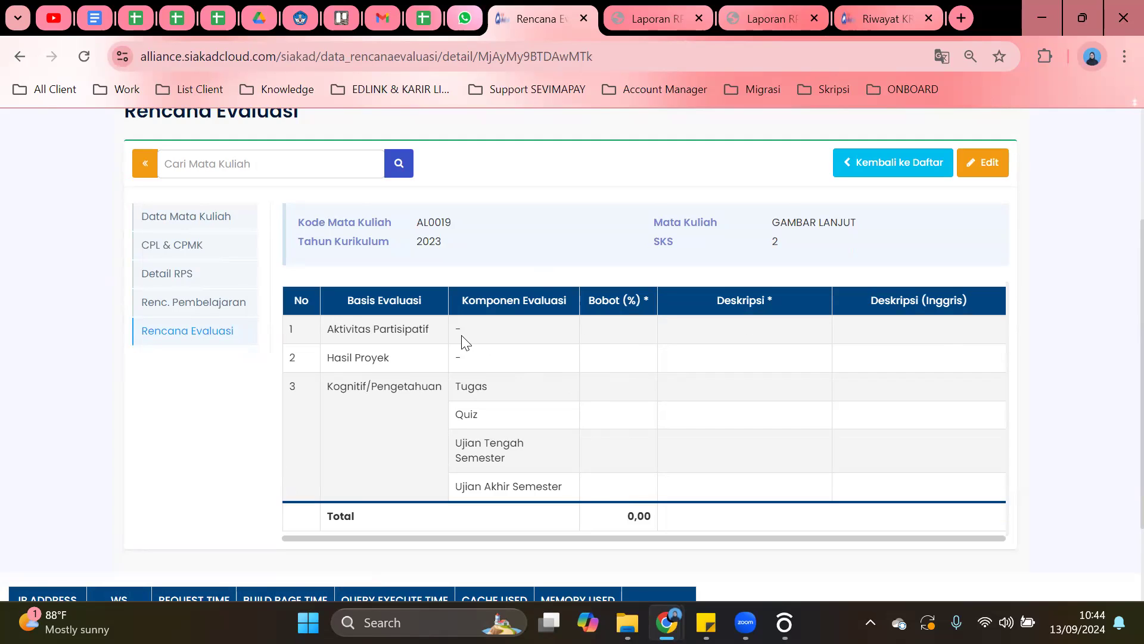
pyautogui.scroll(-2, 583, 320)
pyautogui.scroll(3, 583, 316)
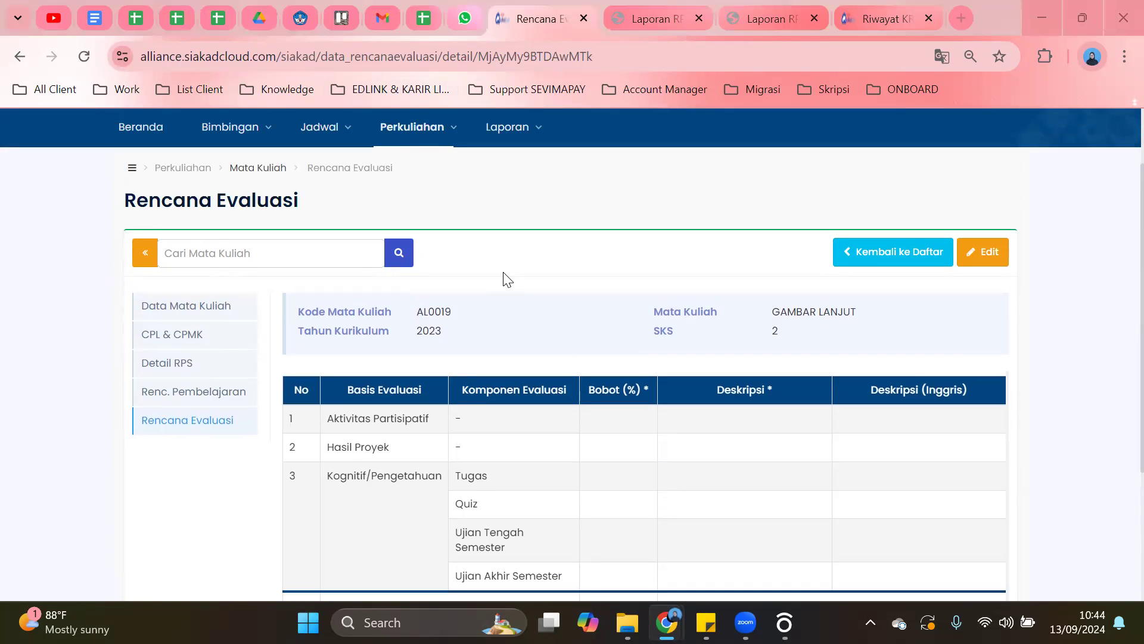
pyautogui.scroll(2, 505, 279)
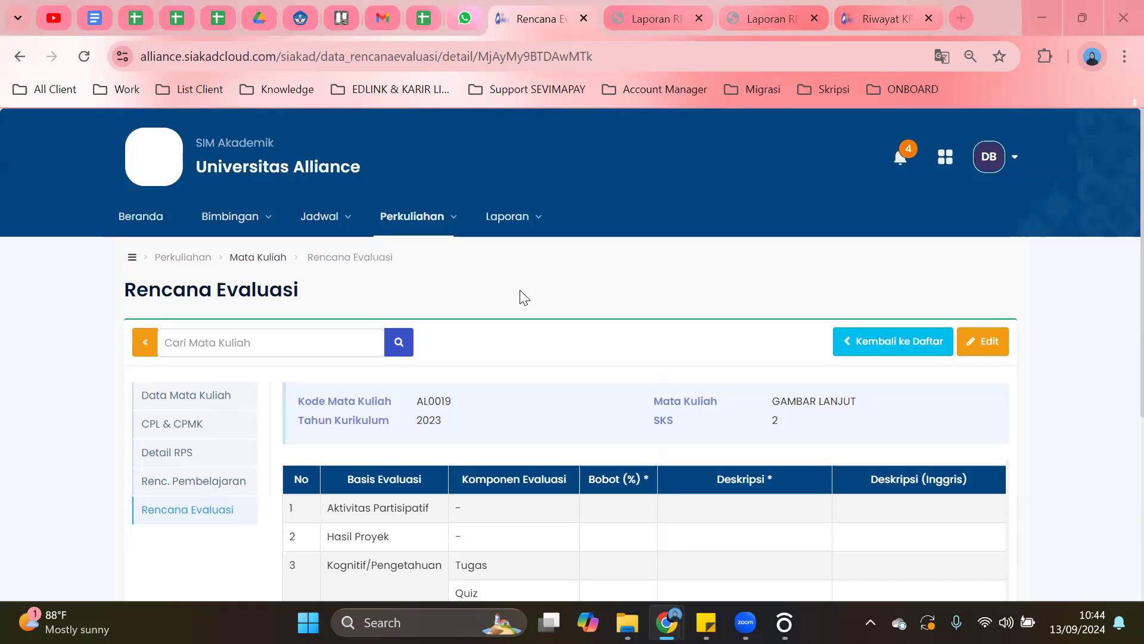
pyautogui.click(147, 228)
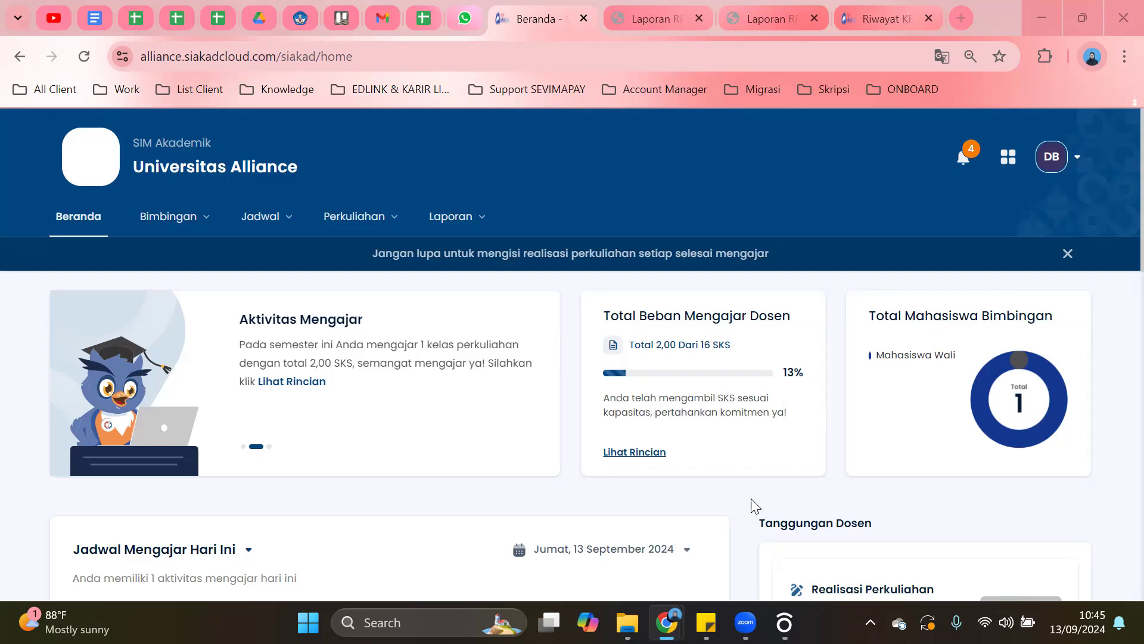
# In the student's window, open Akademik > Kurikulum Mahasiswa showing GAMBAR LANJUT graded T.
pyautogui.click(673, 603)
pyautogui.scroll(5, 405, 273)
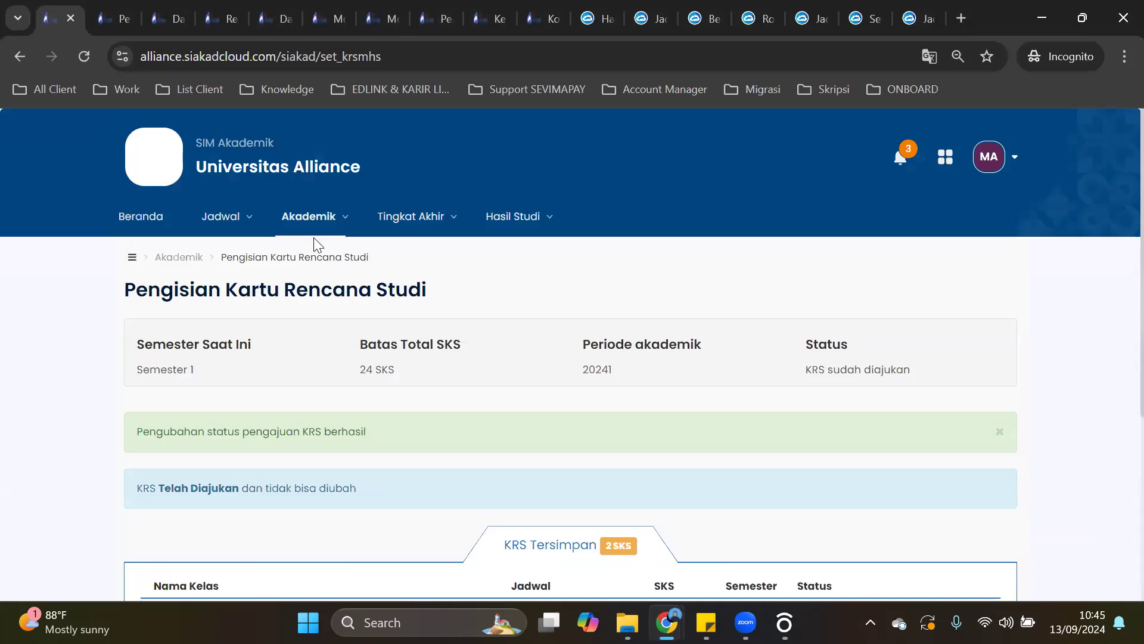
pyautogui.click(306, 218)
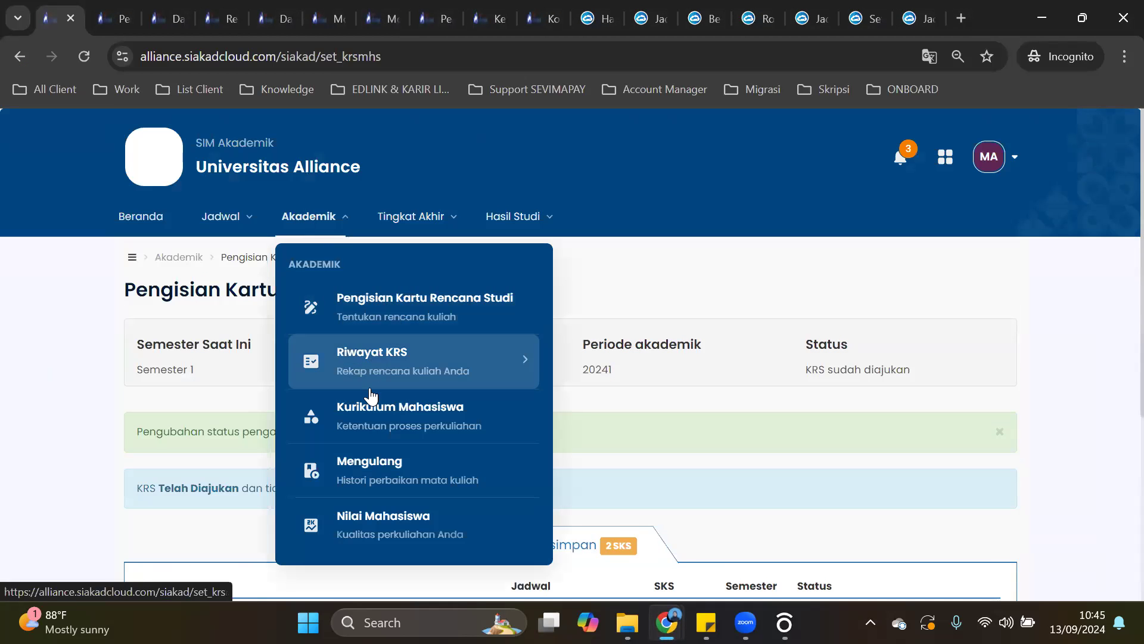
pyautogui.click(375, 401)
pyautogui.scroll(-10, 700, 212)
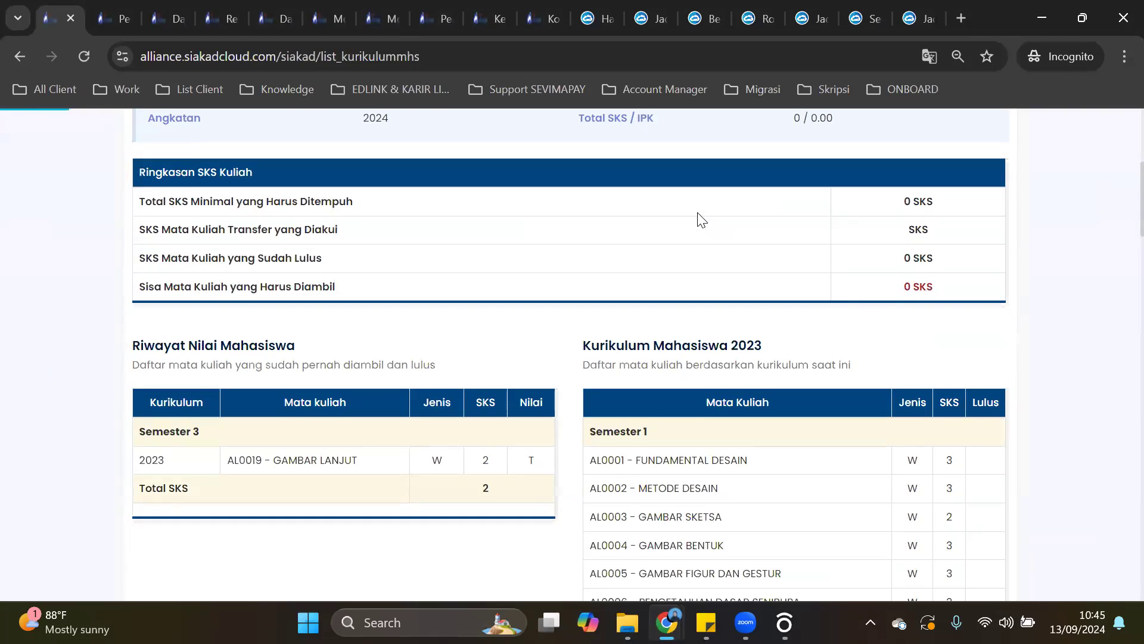
pyautogui.scroll(8, 694, 211)
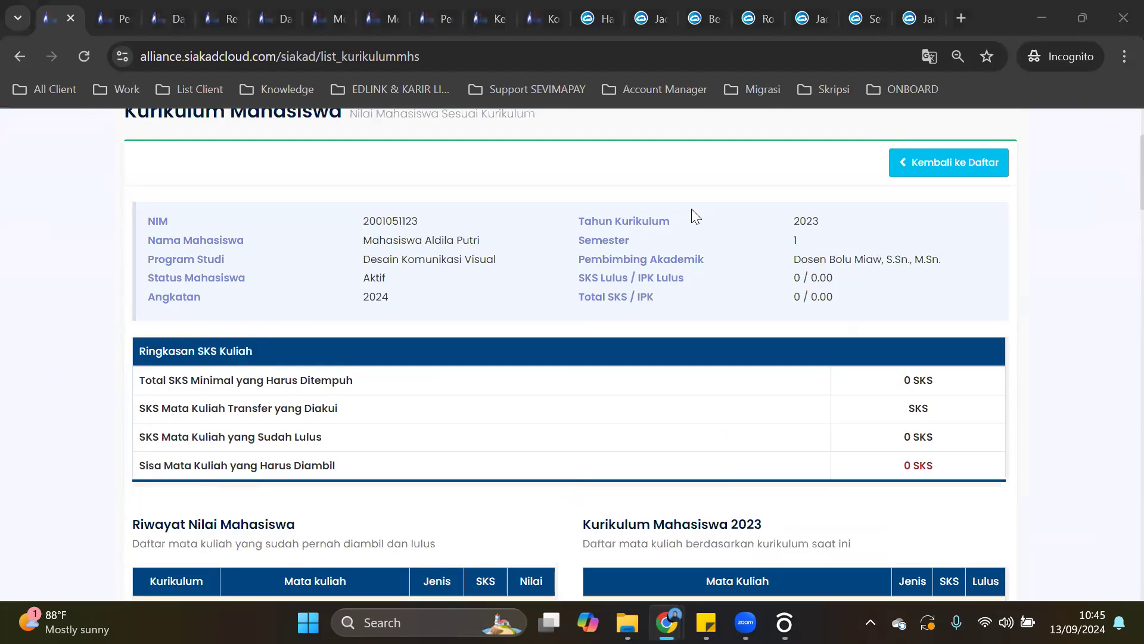
pyautogui.hotkey('alt', 'Tab')
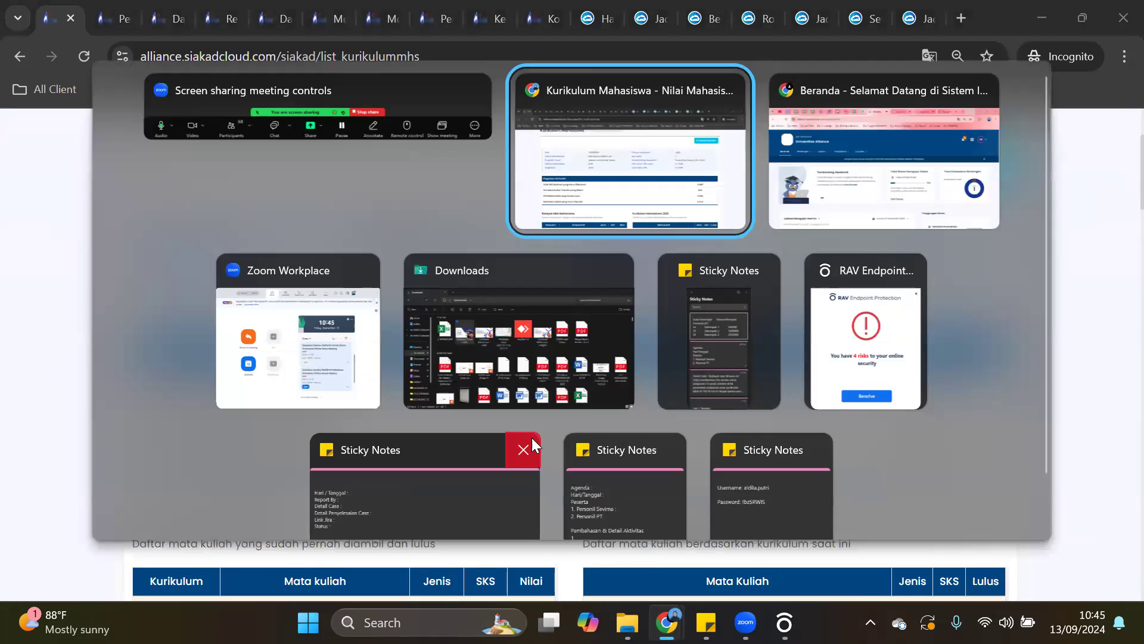
# Alt+Tab back to the lecturer's Beranda and scroll to today's GAMBAR LANJUT class.
pyautogui.hotkey('alt', 'Tab')
pyautogui.hotkey('alt', 'Tab')
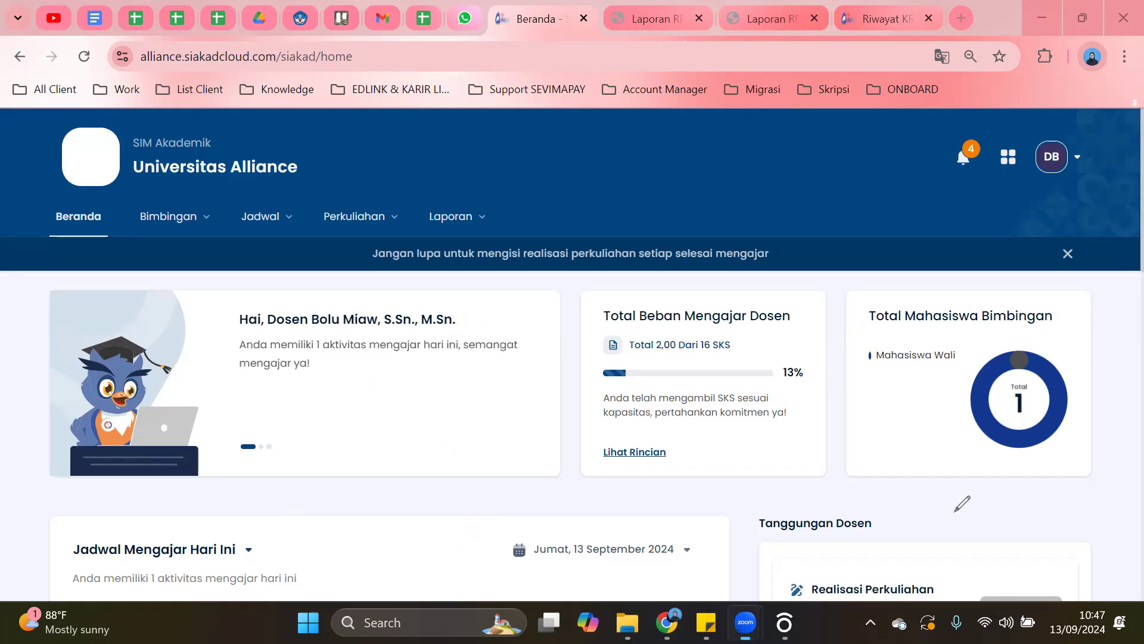
pyautogui.scroll(-4, 616, 360)
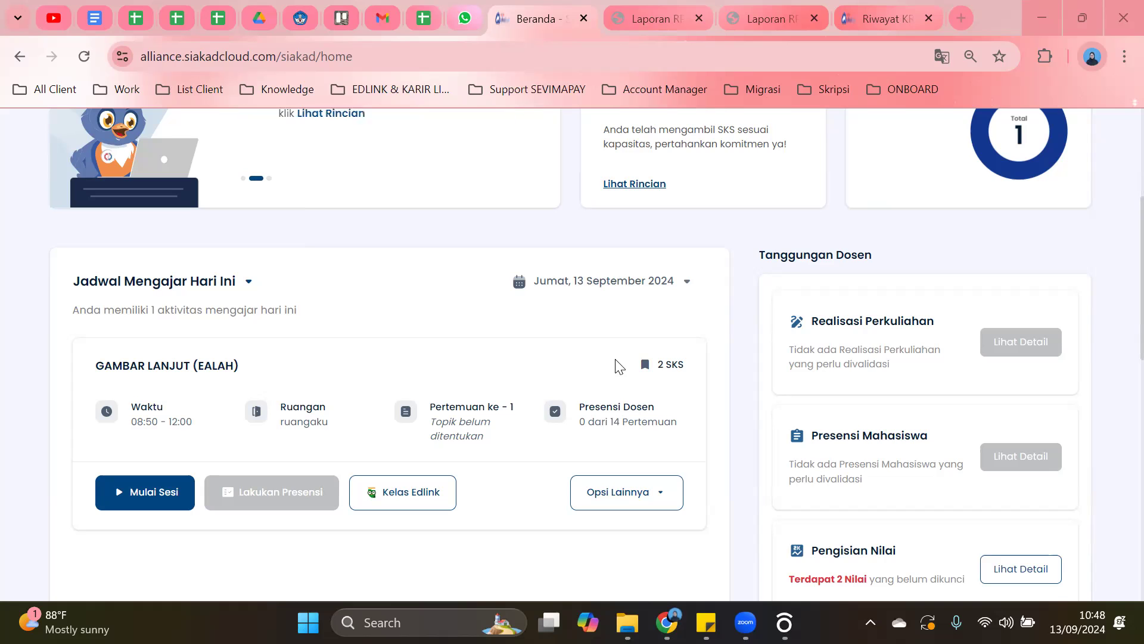
# Scroll to the top of Beranda and open the Perkuliahan dropdown.
pyautogui.scroll(5, 357, 226)
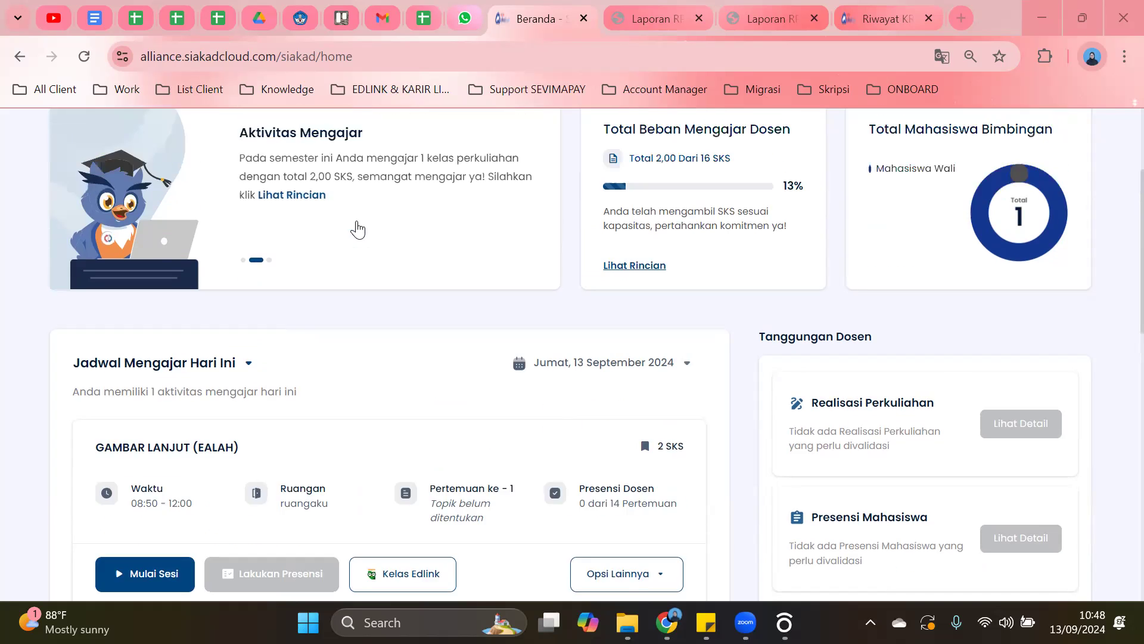
pyautogui.click(362, 238)
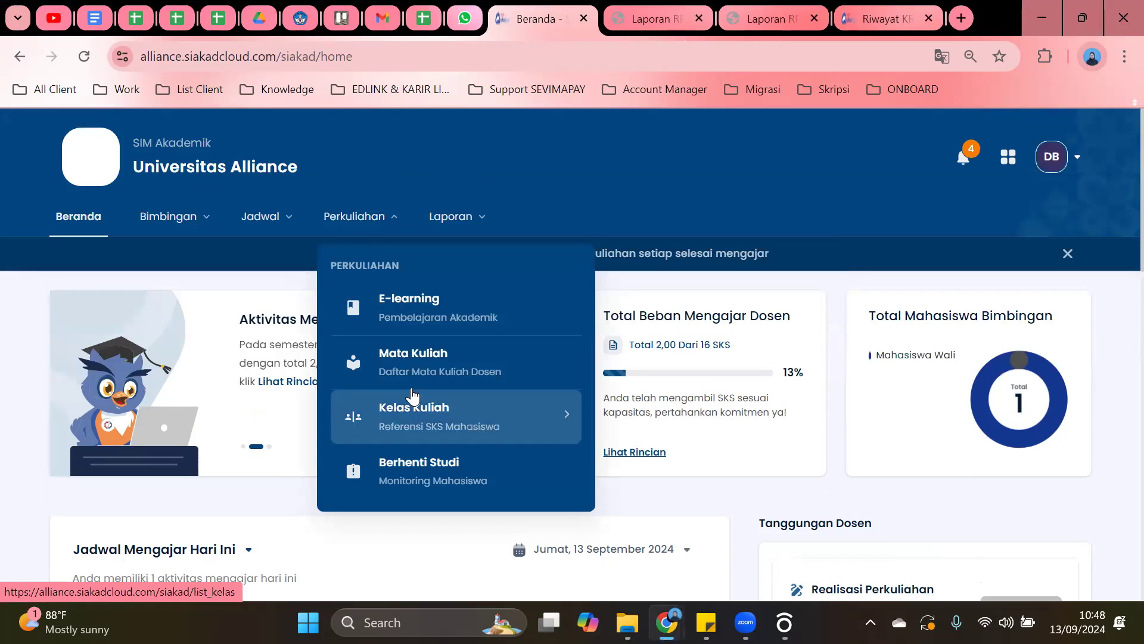
# Open Mata Kuliah, view GAMBAR LANJUT (AL0019), and highlight the Dosen Pengampu and RPS fields.
pyautogui.click(421, 373)
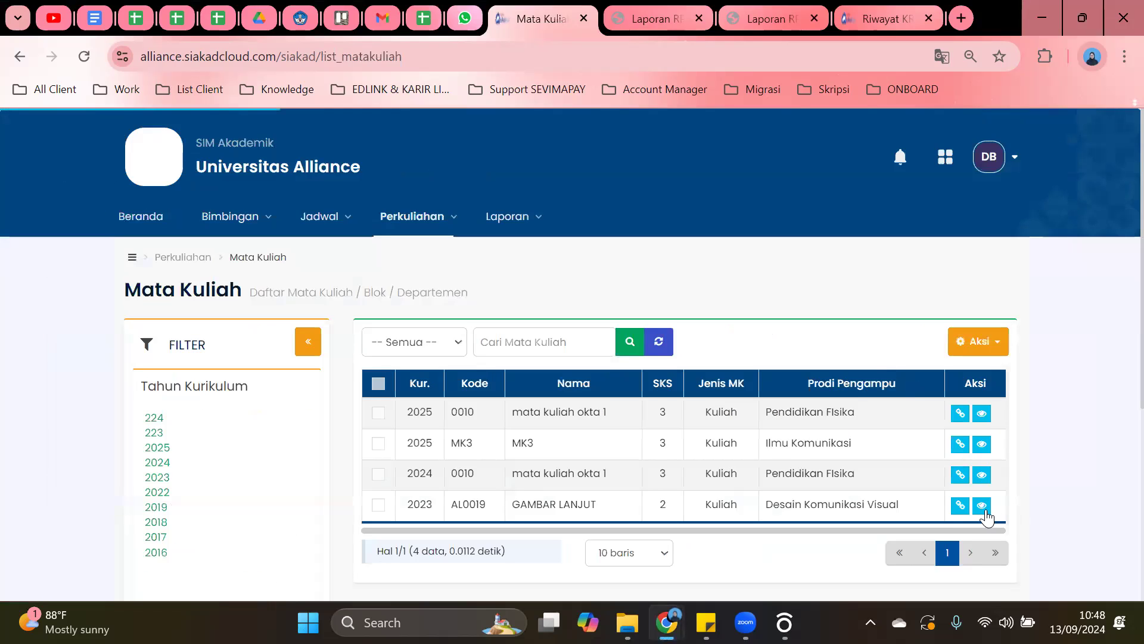
pyautogui.click(982, 505)
pyautogui.scroll(-4, 828, 322)
pyautogui.scroll(2, 828, 322)
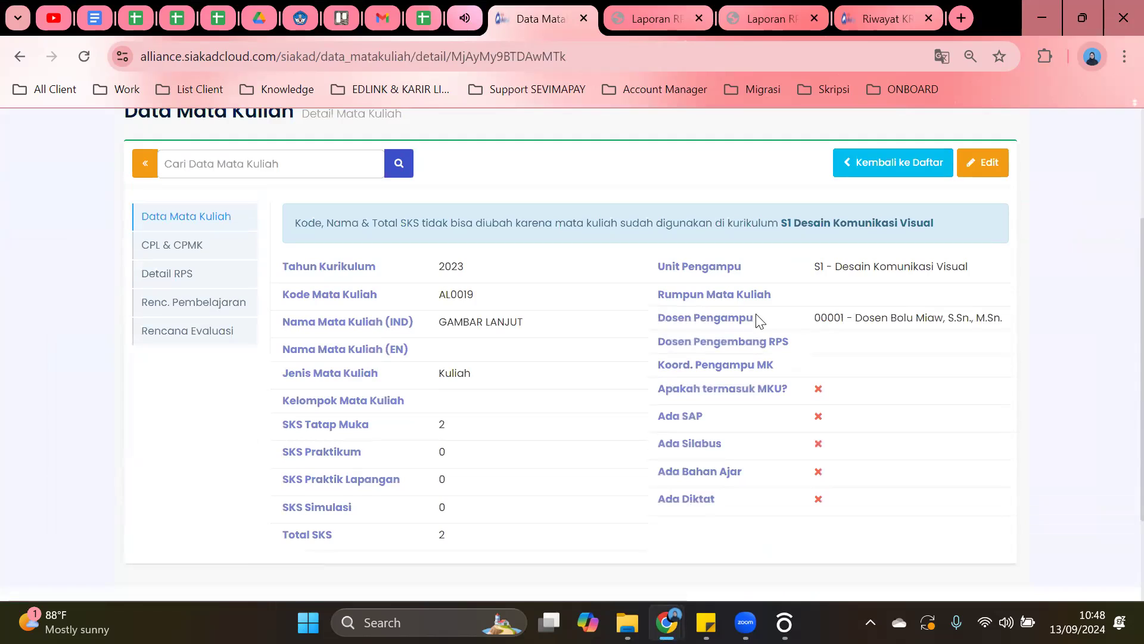
pyautogui.tripleClick(675, 320)
pyautogui.moveTo(716, 341); pyautogui.dragTo(790, 366)
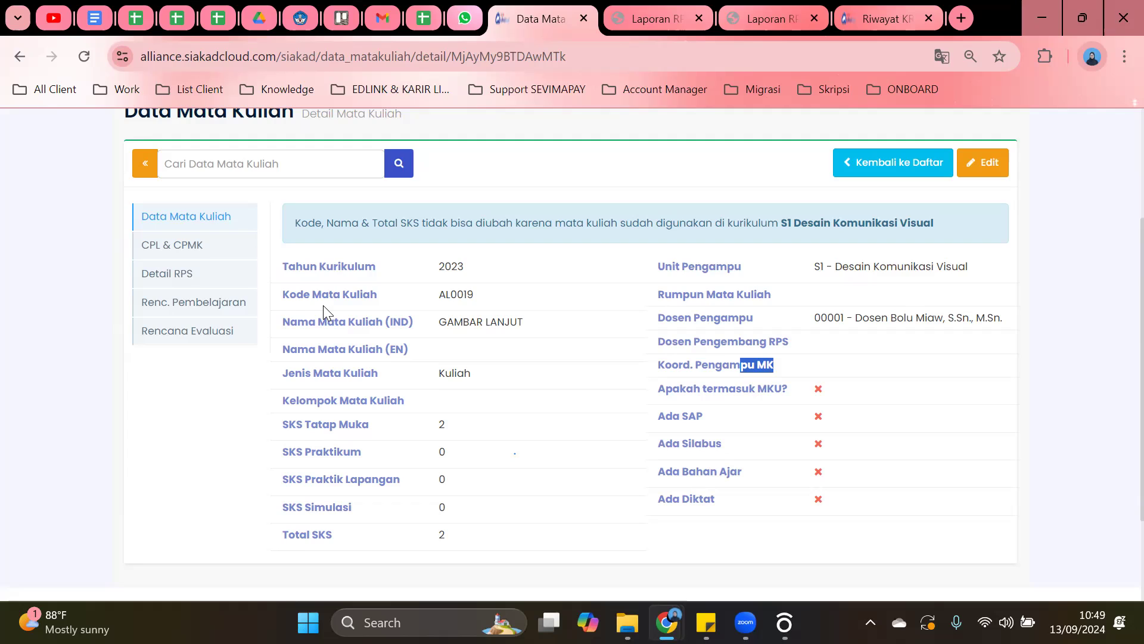
# Return to the 4-course Mata Kuliah list, then head to the Beranda home page.
pyautogui.scroll(2, 323, 305)
pyautogui.click(874, 254)
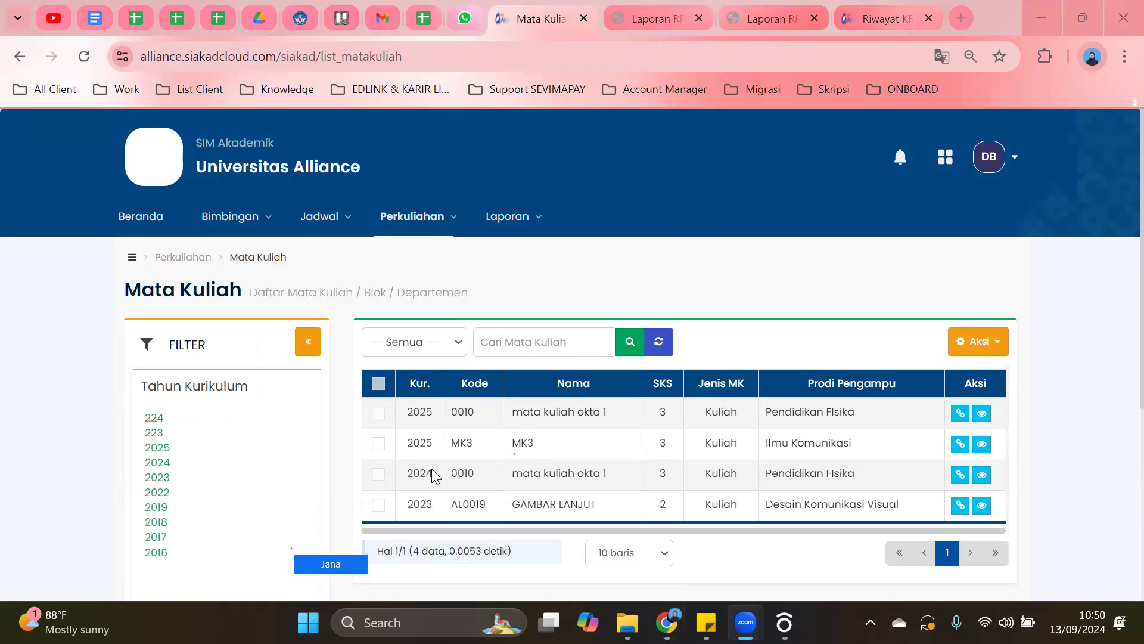
pyautogui.press('XF86AudioRaiseVolume')
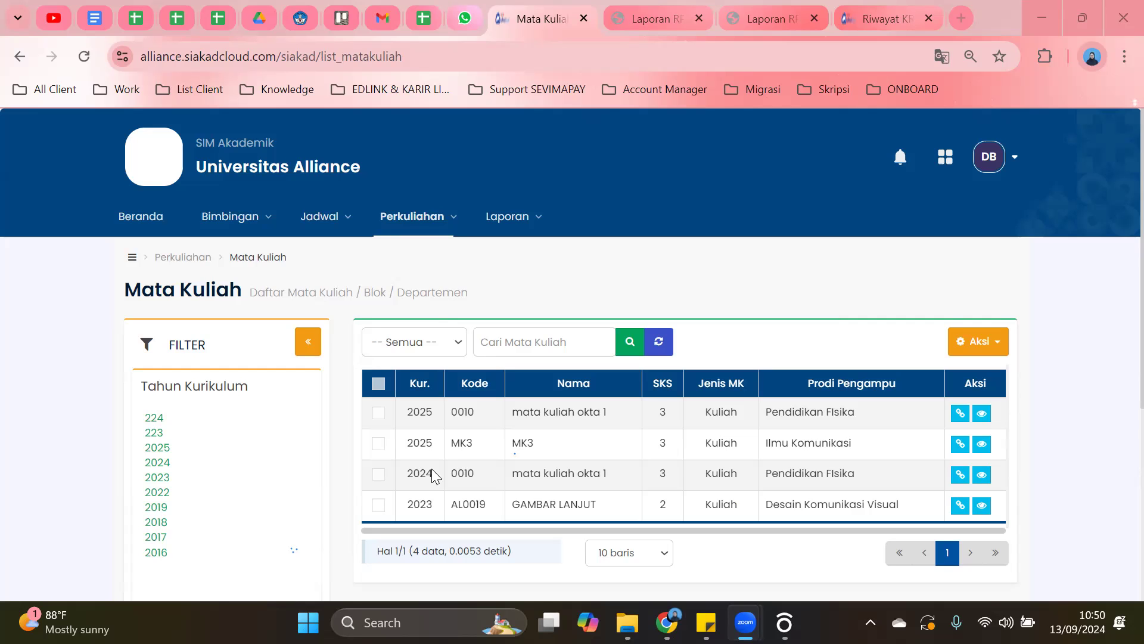
pyautogui.click(140, 216)
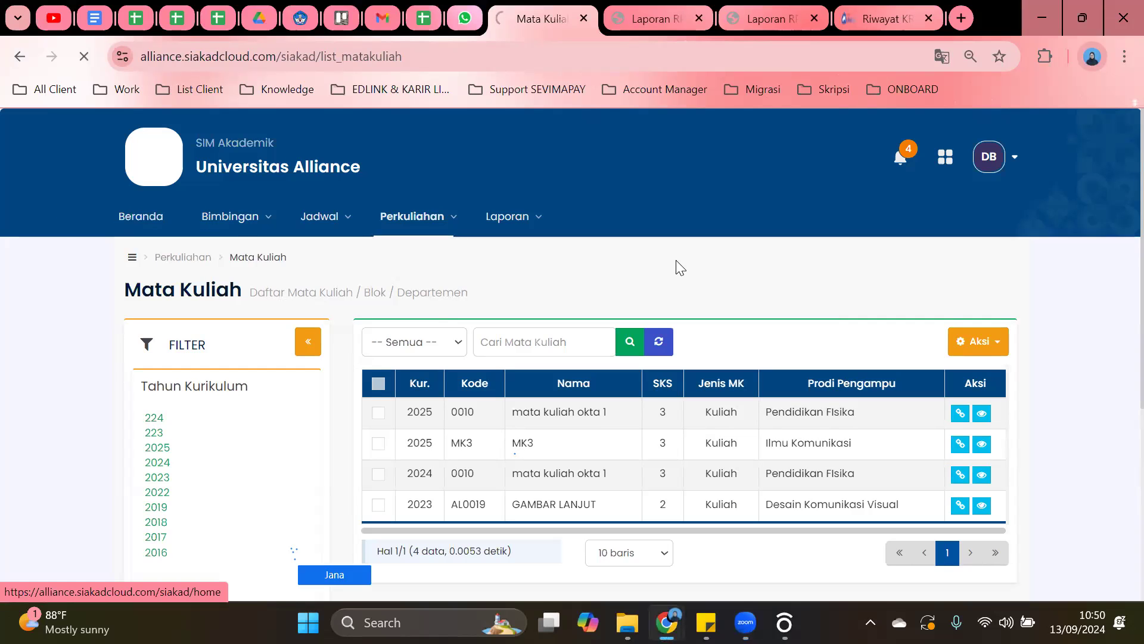